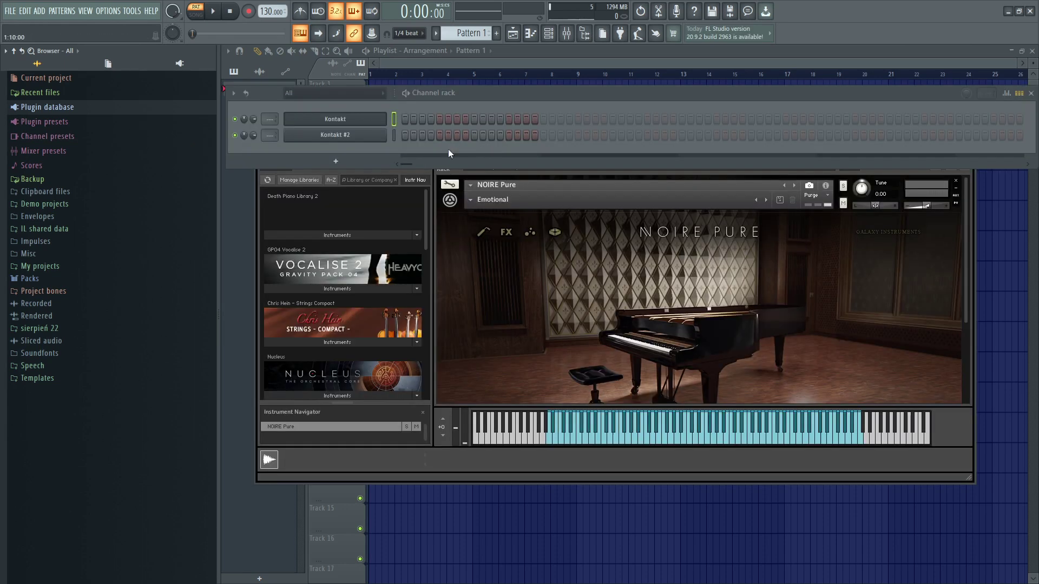
Audition the Kontakt and Kontakt #2 channels by playing a few notes on each
key("n")
key("b")
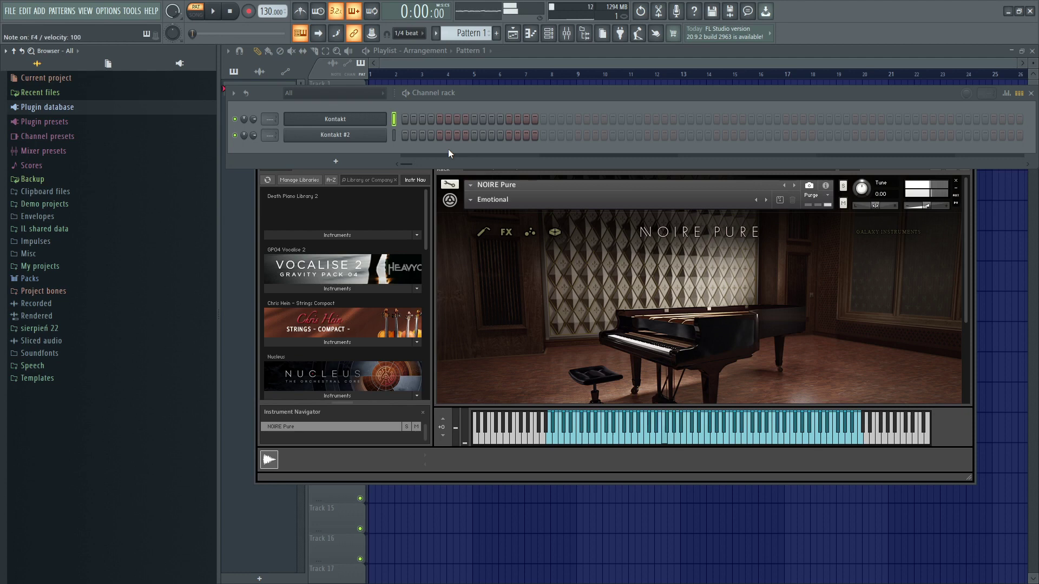
left_click(394, 136)
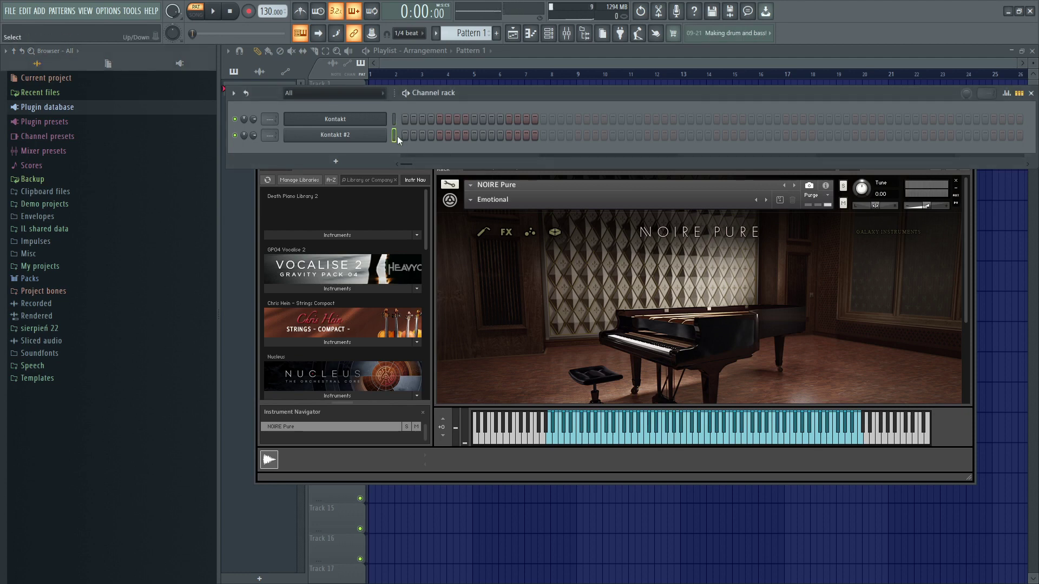
key("v")
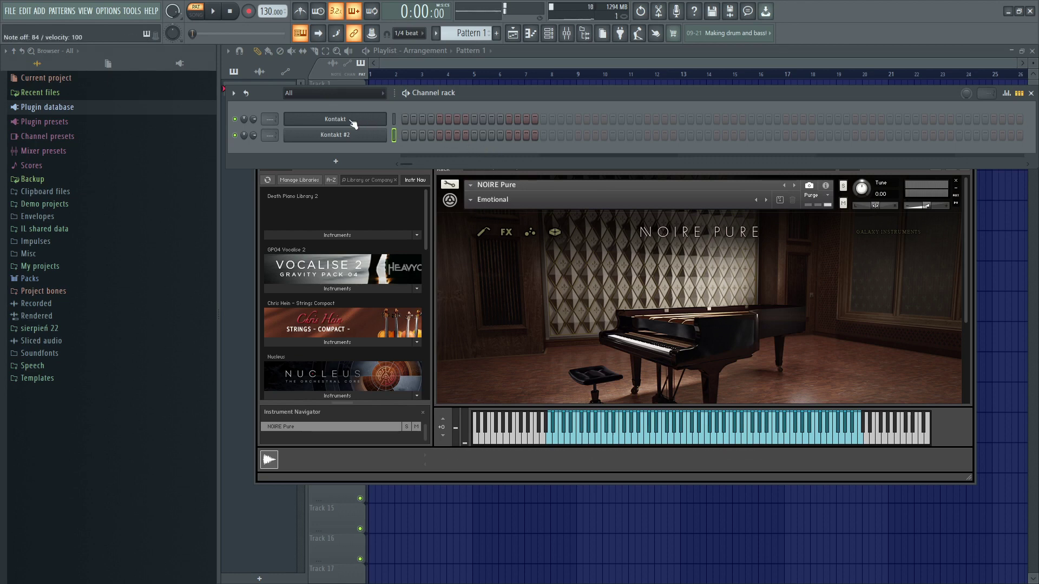
Open the Kontakt channel's piano roll and set the root note of its scale highlighting to D#
right_click(387, 114)
left_click(432, 120)
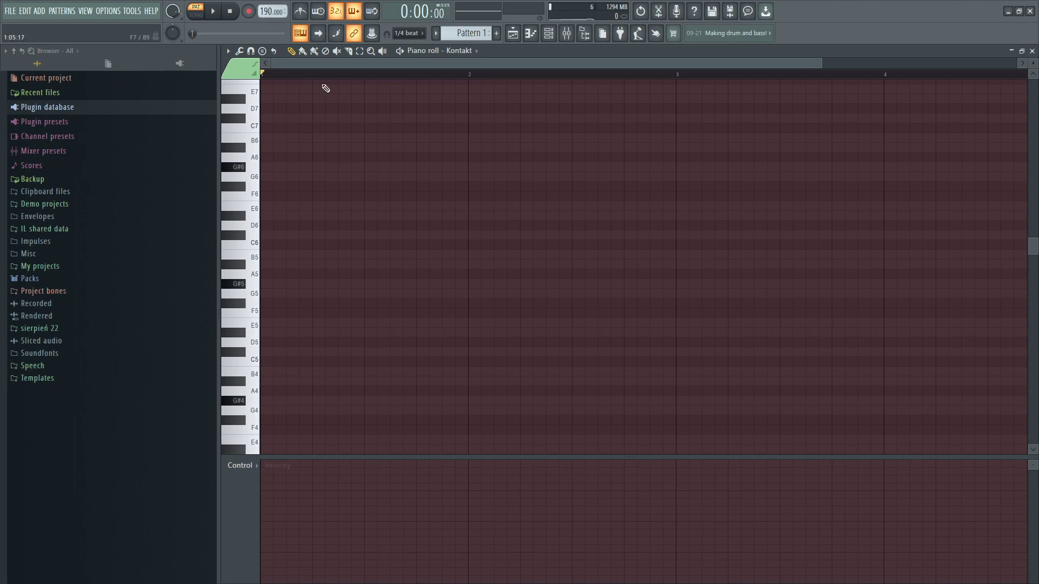
left_click(228, 51)
mouse_move(256, 117)
mouse_move(326, 126)
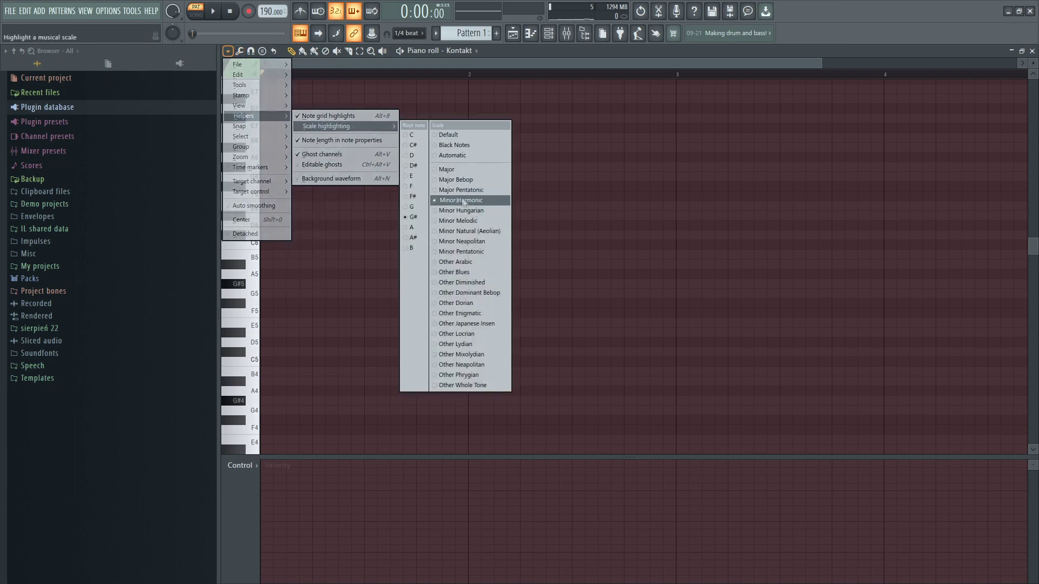
left_click(414, 166)
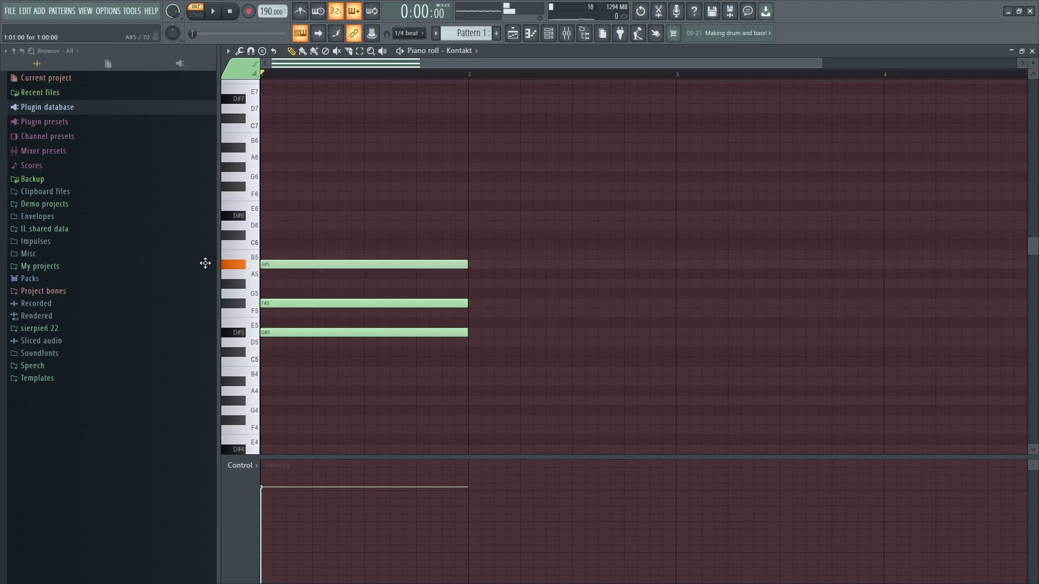
Duplicate the bar 1 chord into bars 2 and 3, raising the first top note to B5 and dropping the F#5 notes
left_click_drag(436, 347, 436, 347)
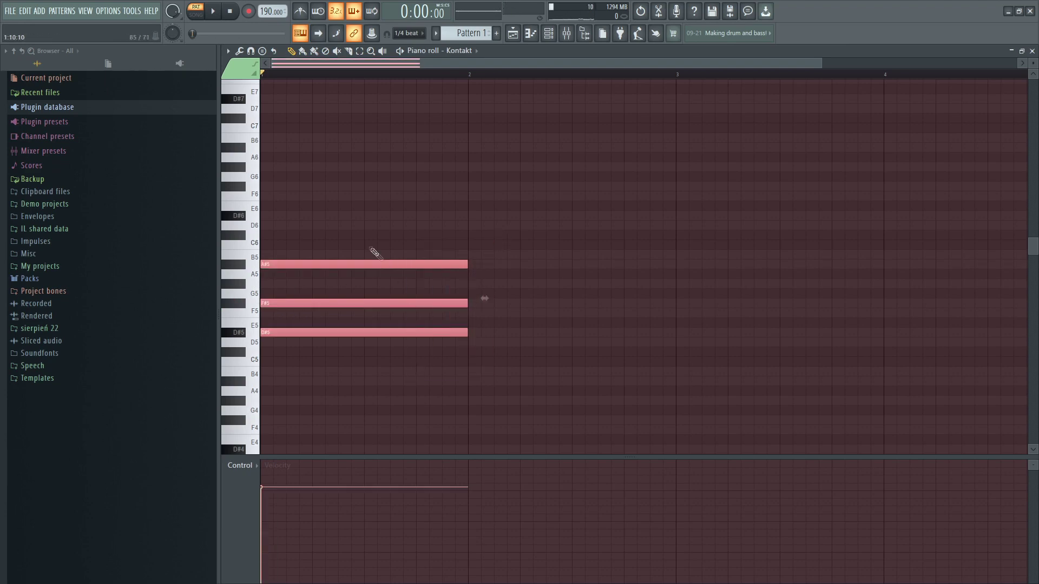
key("ctrl+b")
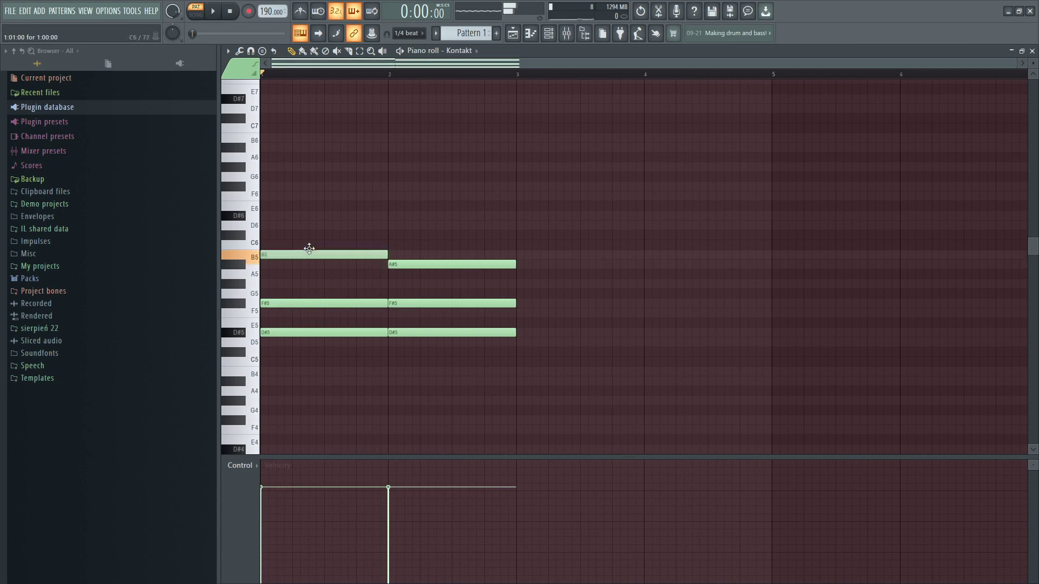
key("space")
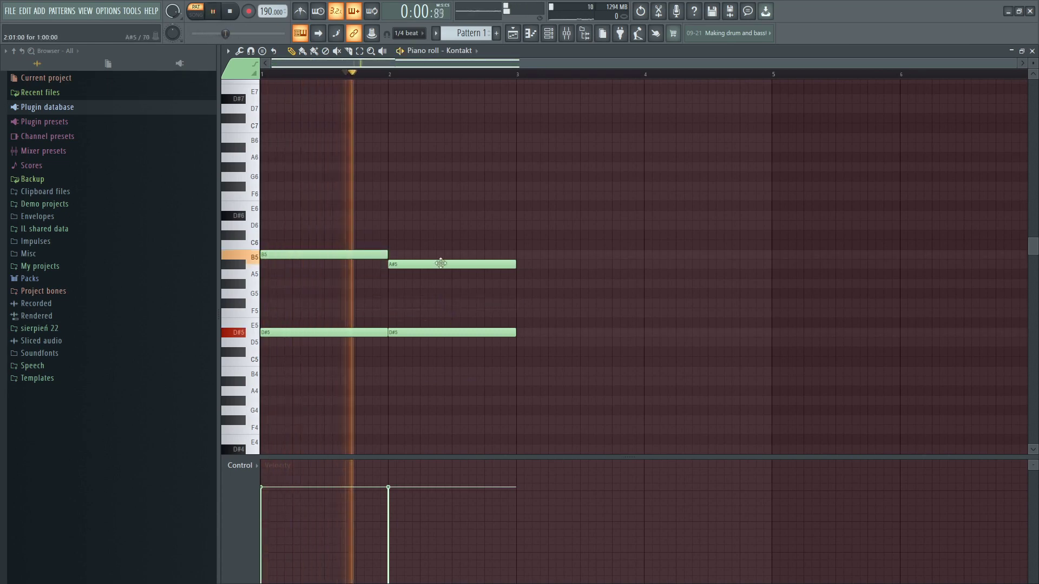
left_click_drag(492, 231, 476, 349)
key("ctrl+b")
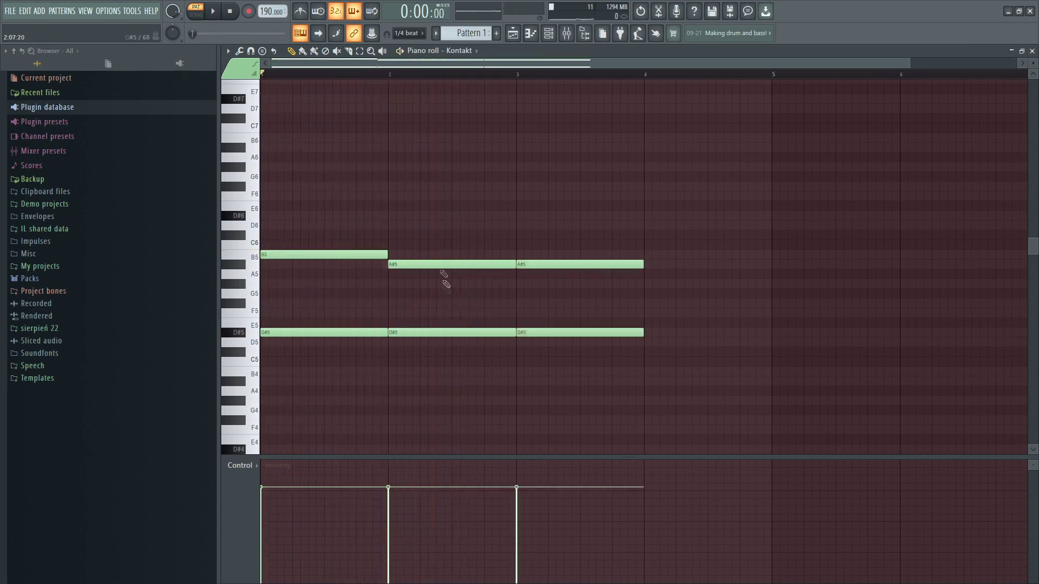
Lengthen the D#5–B5 pair and the following D#5–A#5 pair to two bars each, filling bars 1 to 4
left_click_drag(394, 244, 366, 390)
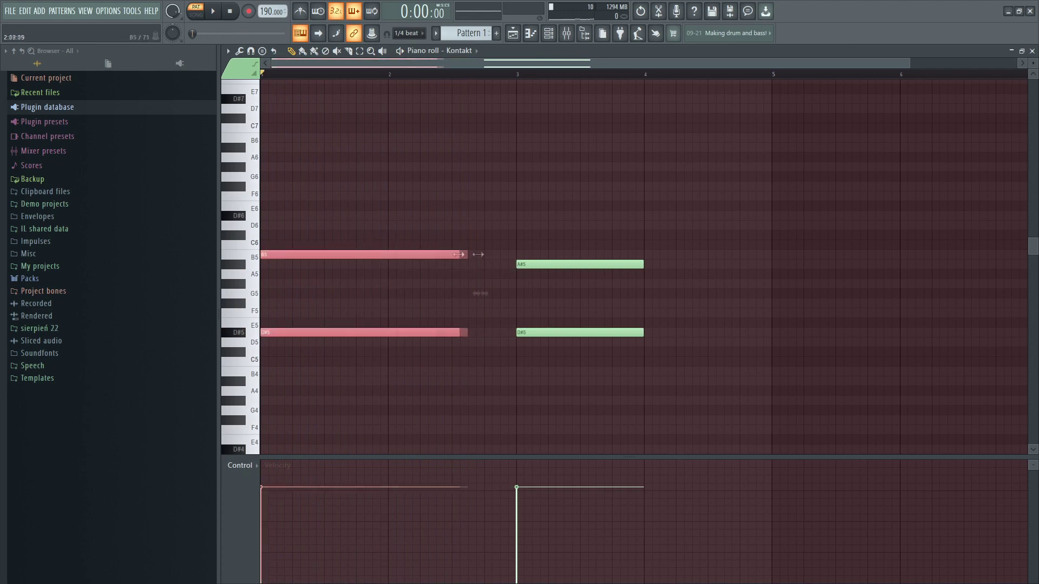
key("space")
scroll(517, 236, "down", 1)
left_click_drag(587, 241, 568, 346)
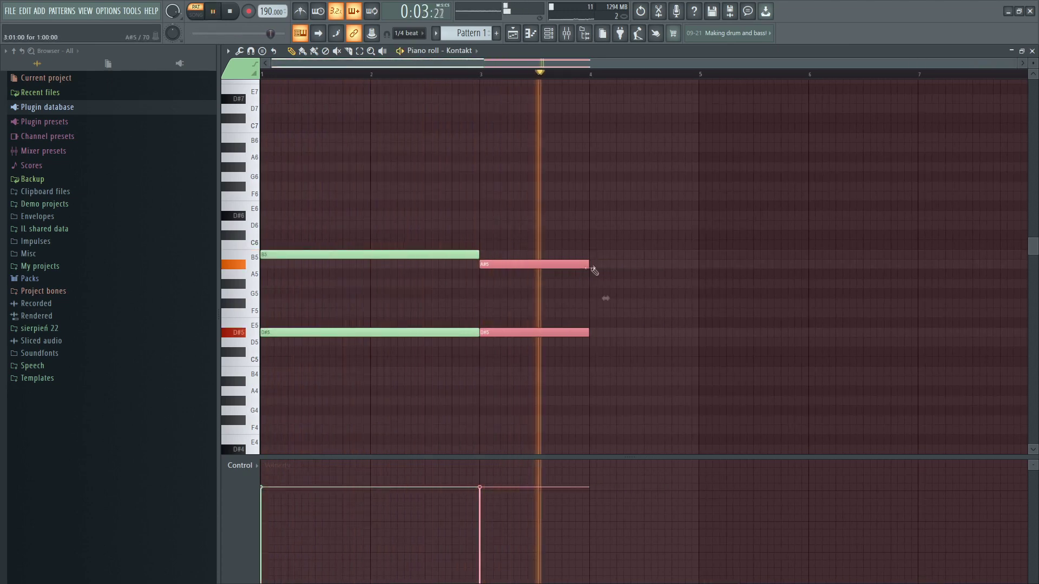
left_click_drag(590, 264, 642, 264)
right_click(644, 264)
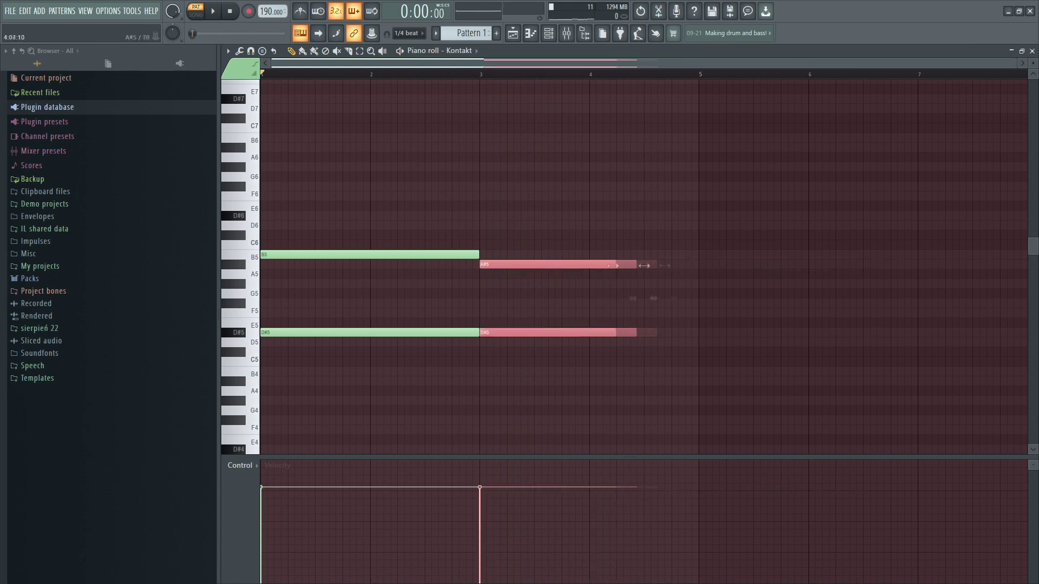
key("space")
scroll(689, 265, "down", 1)
left_click_drag(637, 265, 644, 264)
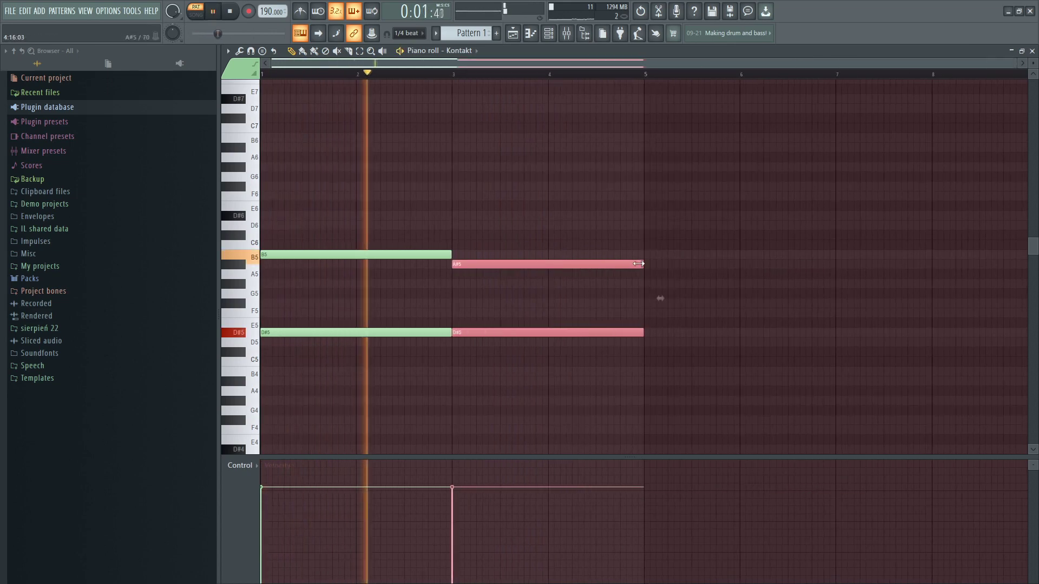
Duplicate the D#5–A#5 pair from bars 3–4 into bars 5–6
key("ctrl+d")
left_click_drag(589, 232, 550, 373)
key("ctrl+b")
scroll(615, 292, "down", 1)
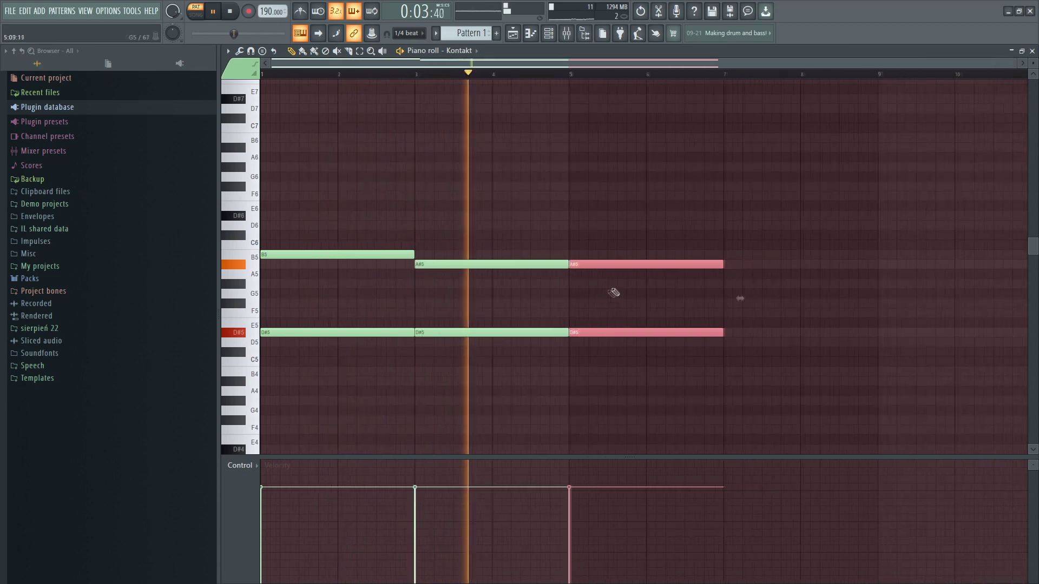
key("ctrl+d")
key("space")
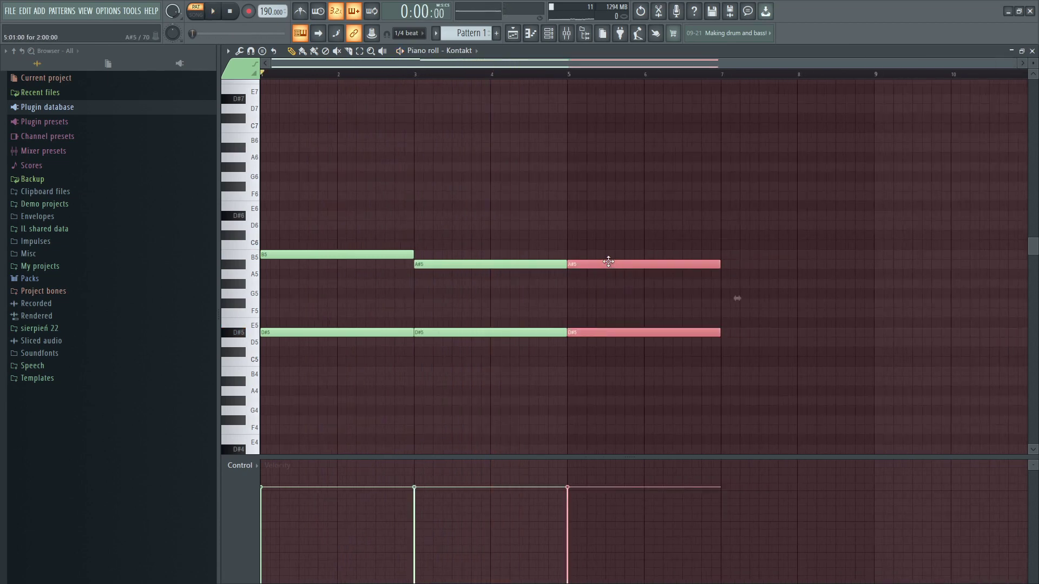
Transpose the note pair in bars 5–6 up to B5 and F#6 and play the pattern
key("shift+Down")
key("shift+Down")
key("shift+Down")
key("shift+Down")
key("ctrl+Up")
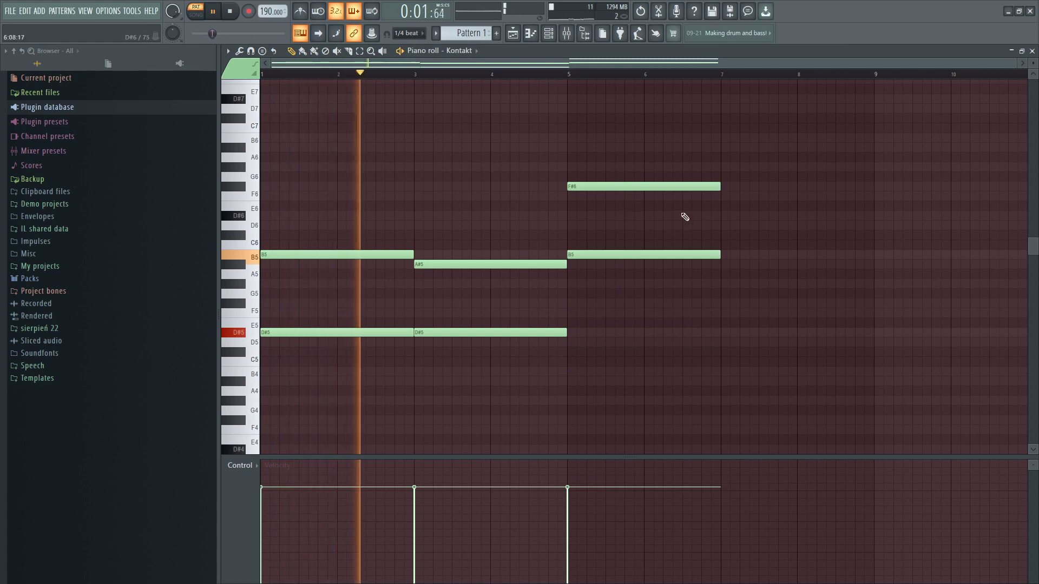
key("F6")
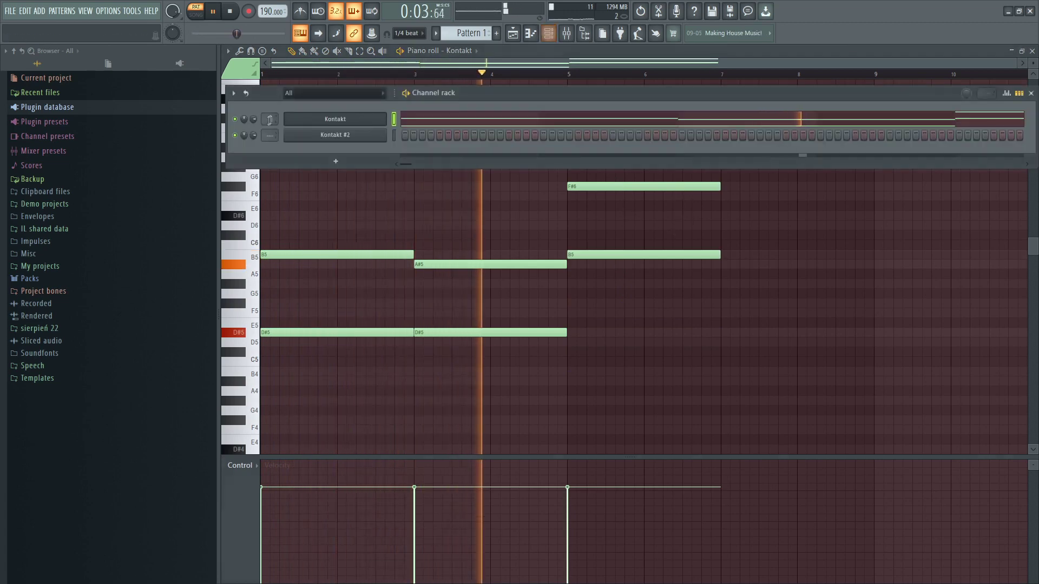
key("F6")
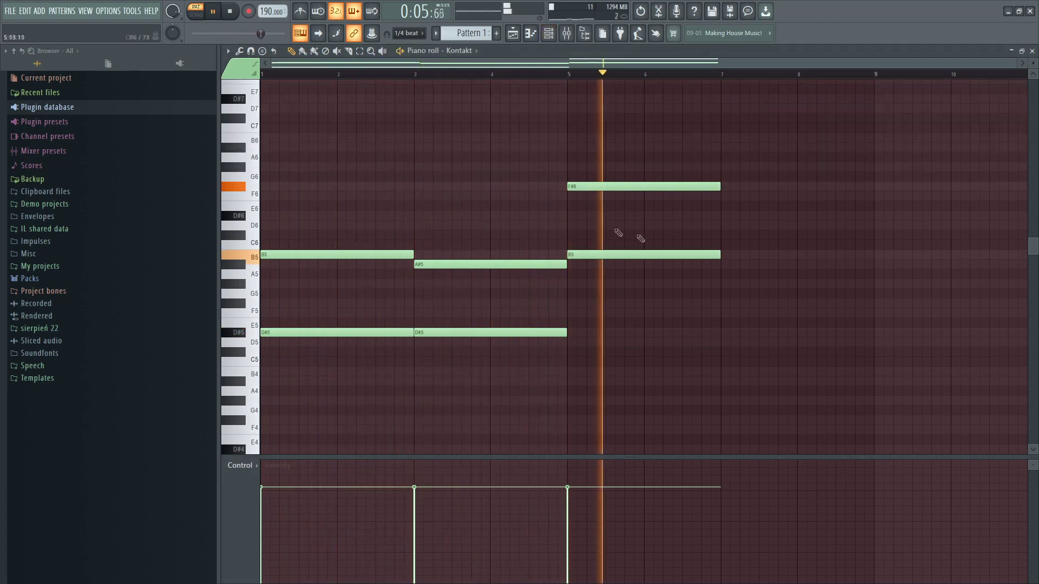
Add one-bar pairs after bar 6: B4 with F#5 in bar 7 and A#4 with F5 in bar 8
key("space")
left_click_drag(717, 173, 694, 319)
left_click_drag(677, 187, 832, 311)
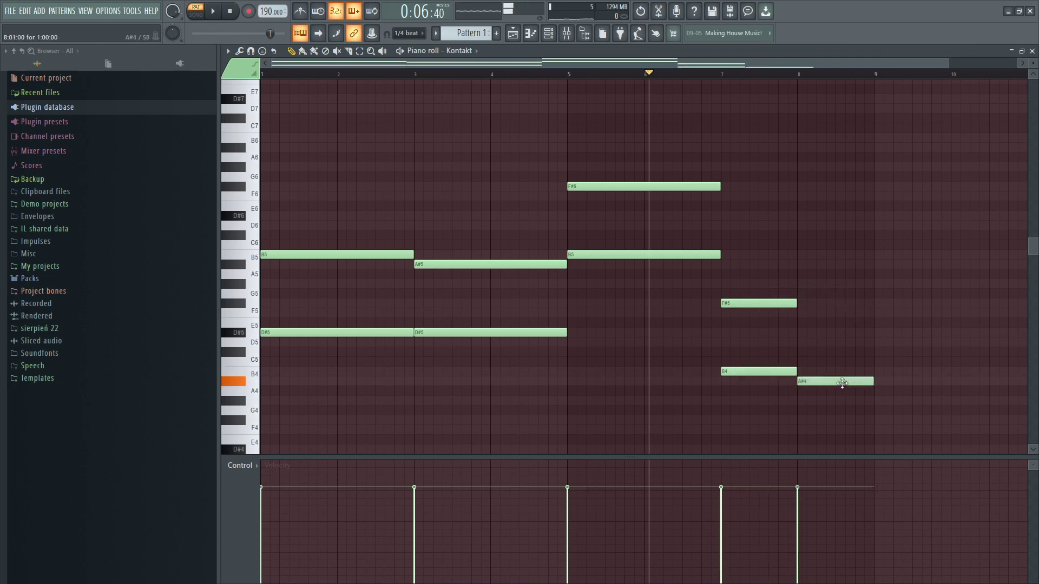
key("space")
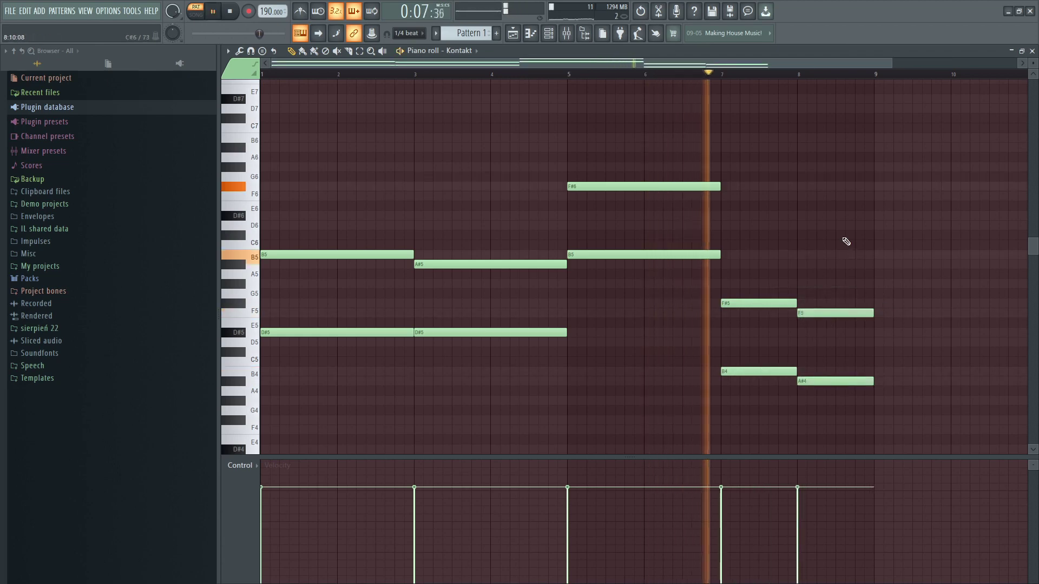
Lower the F#6 in bars 5–6 by an octave and change the upper note of bars 1–2 to A#5
left_click(642, 187, "ctrl")
key("ctrl+Down")
left_click(637, 198, "ctrl")
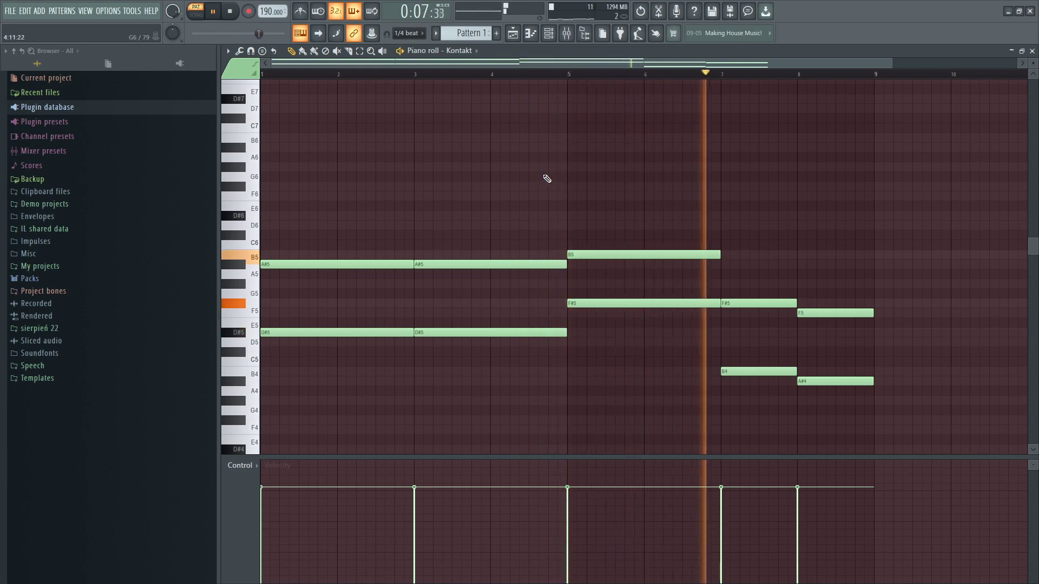
Delete the notes in bars 5–6 and put the B4–F#5 pair there, stretched to two bars
right_click(670, 255)
right_click(662, 303)
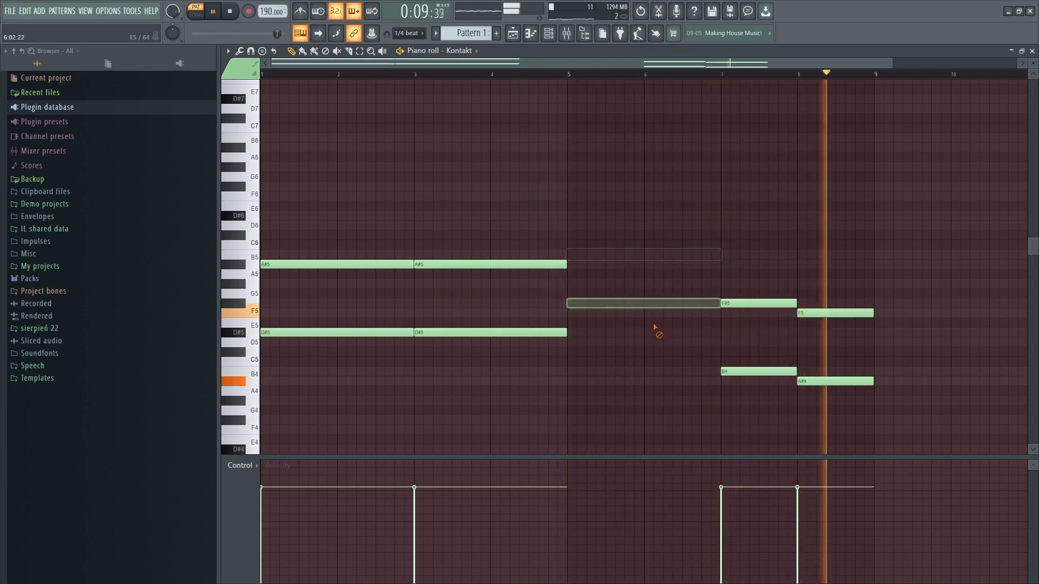
left_click_drag(784, 280, 759, 397)
left_click_drag(758, 307, 720, 305)
Move the A#4–F5 pair to the start of bar 7 and lengthen it to two bars
left_click_drag(874, 303, 851, 420)
key("space")
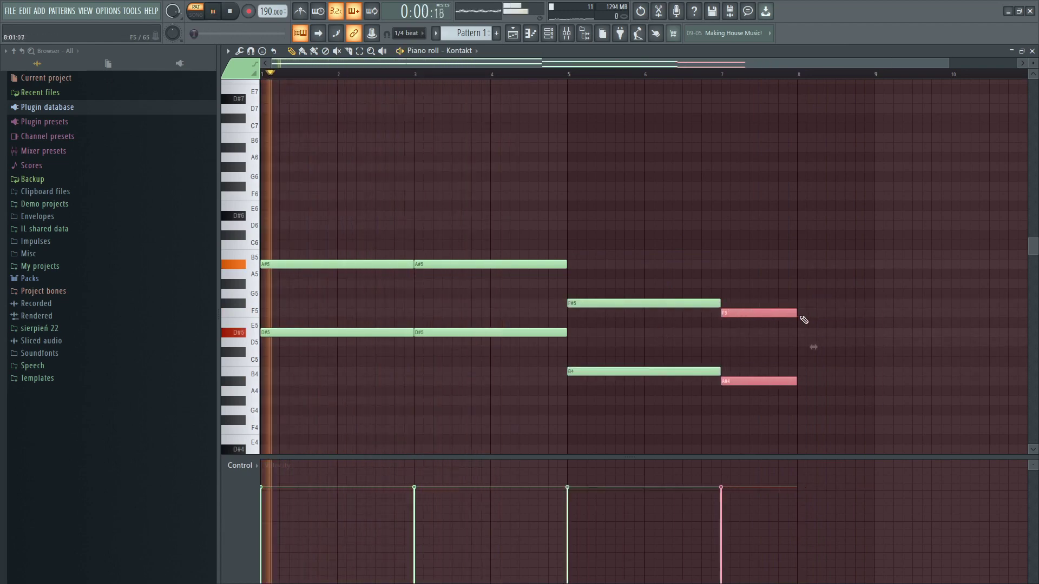
left_click_drag(800, 316, 875, 312)
left_click(819, 281)
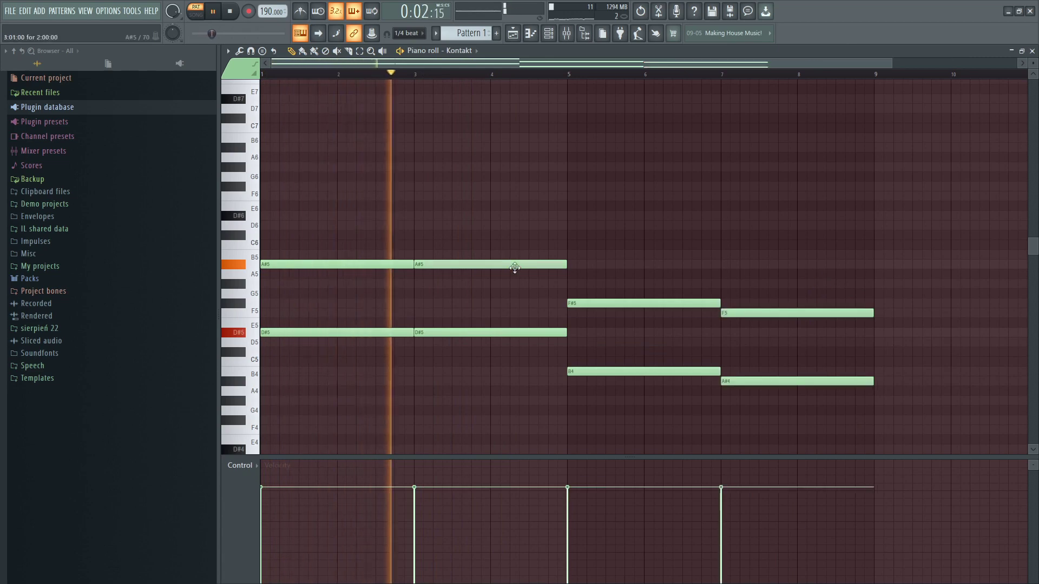
Add an A#5 note at the start of bar 4 and a B5 note half a bar after it
left_click(493, 255)
left_click_drag(639, 255, 567, 255)
key("space")
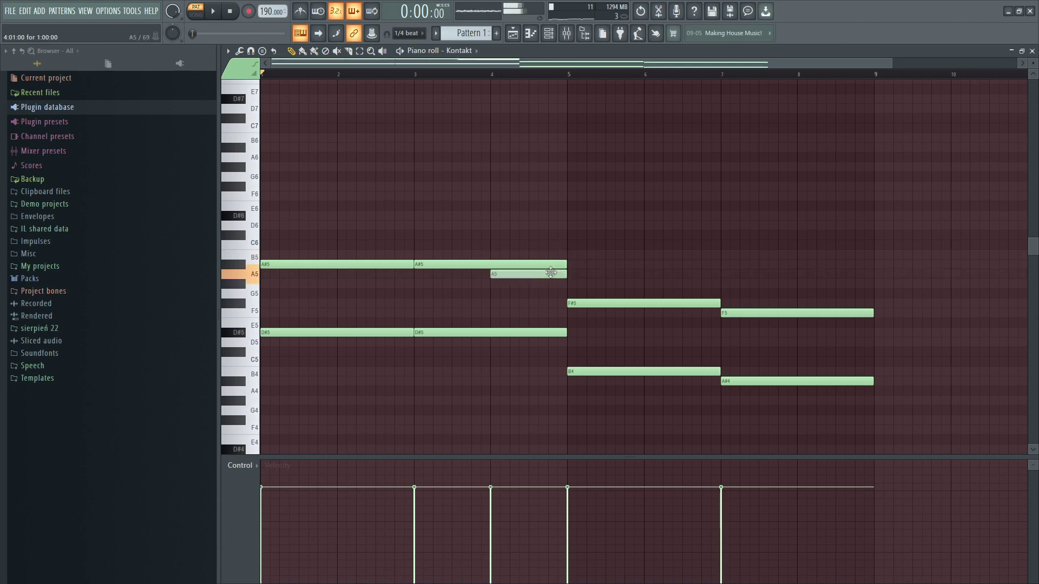
key("space")
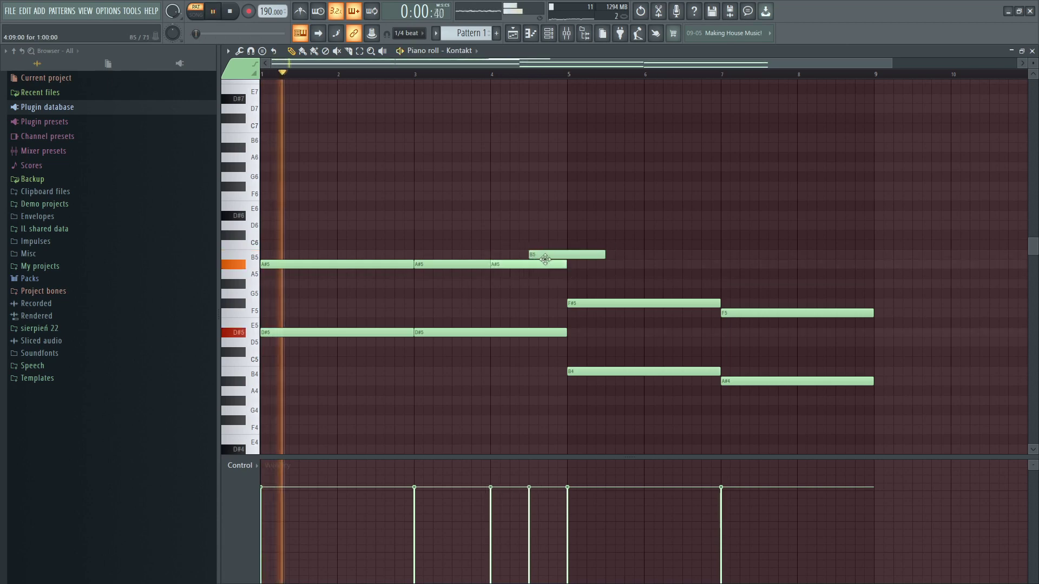
Shorten the A#5 note starting at bar 3 to end at the start of bar 4
left_click_drag(466, 251, 465, 269)
key("ctrl+l")
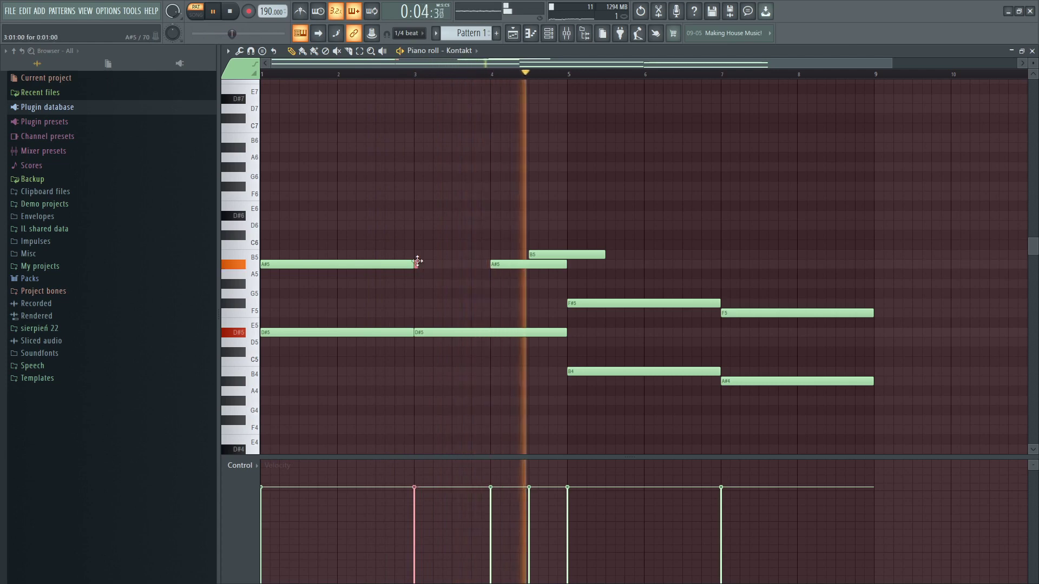
key("space")
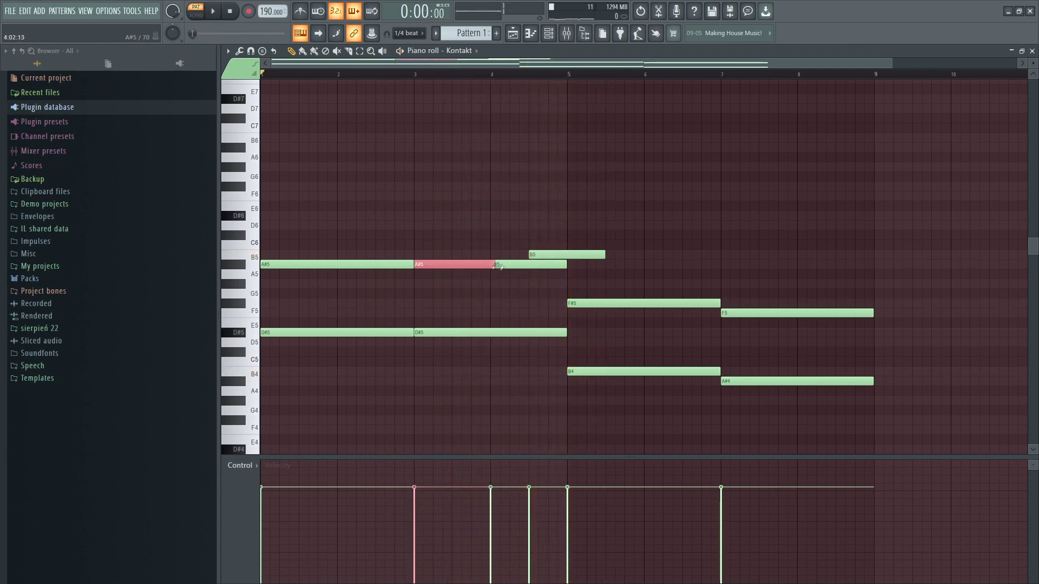
Set the snap to Beat and resize the A#5 and B5 notes in bar 4 to half a bar each
left_click_drag(504, 297, 547, 254)
left_click(409, 33)
left_click(411, 173)
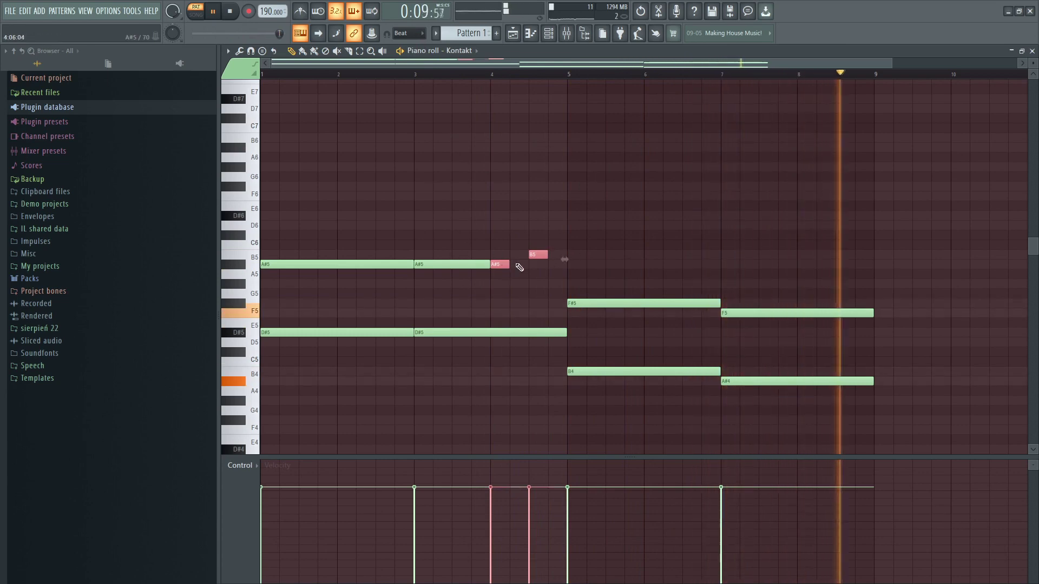
left_click_drag(510, 265, 528, 265)
left_click(529, 209)
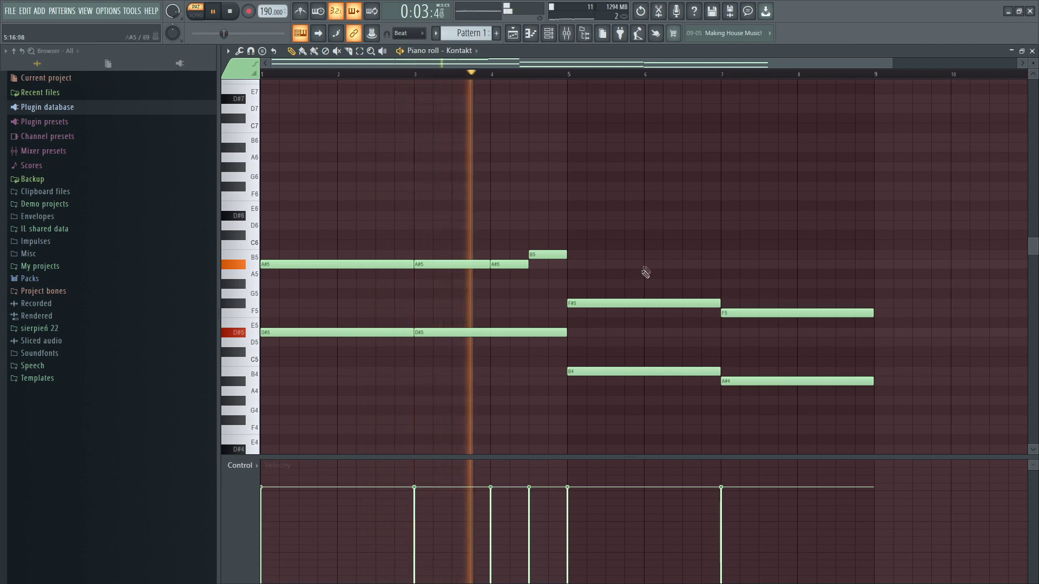
Add a two-bar B5 note above the B4–F#5 pair in bars 5–6
left_click_drag(670, 277, 698, 378)
key("space")
left_click_drag(603, 293, 602, 211)
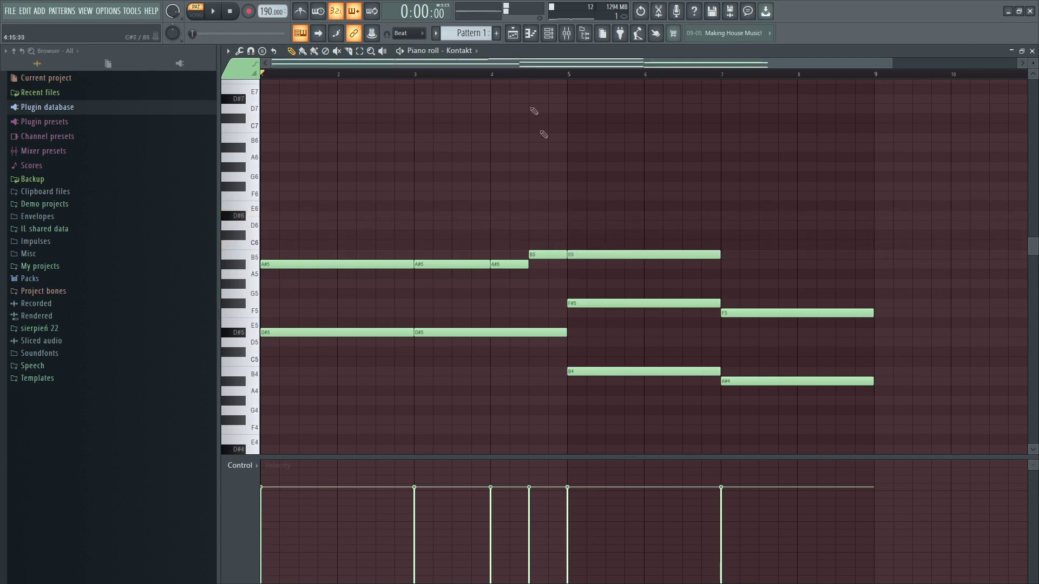
Try D#6 as the top note of bars 5–6 and a two-bar D6 above the pair in bars 7–8
key("space")
key("ctrl+Up")
key("space")
left_click(679, 265, "ctrl")
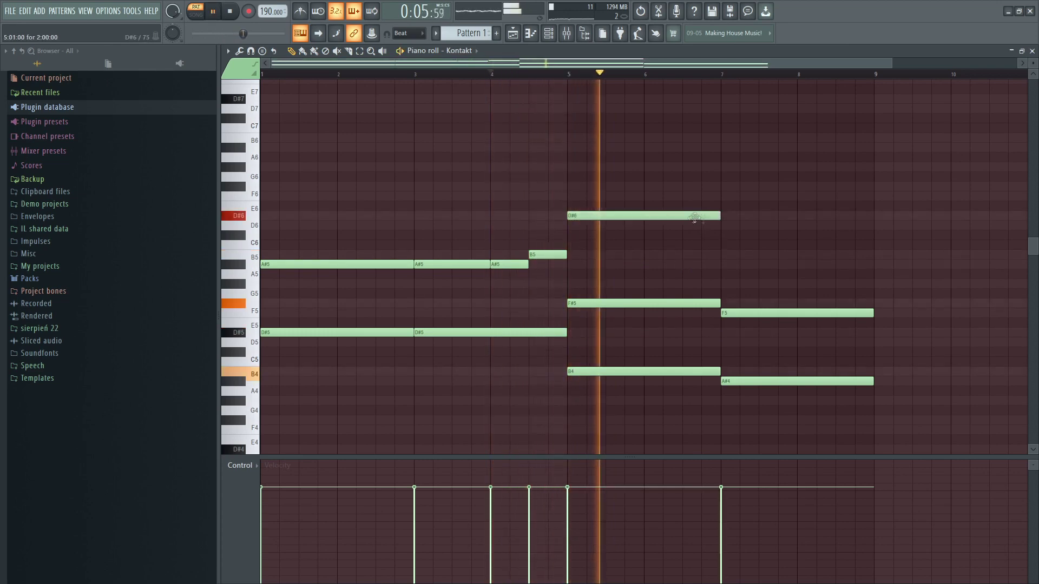
left_click(728, 226)
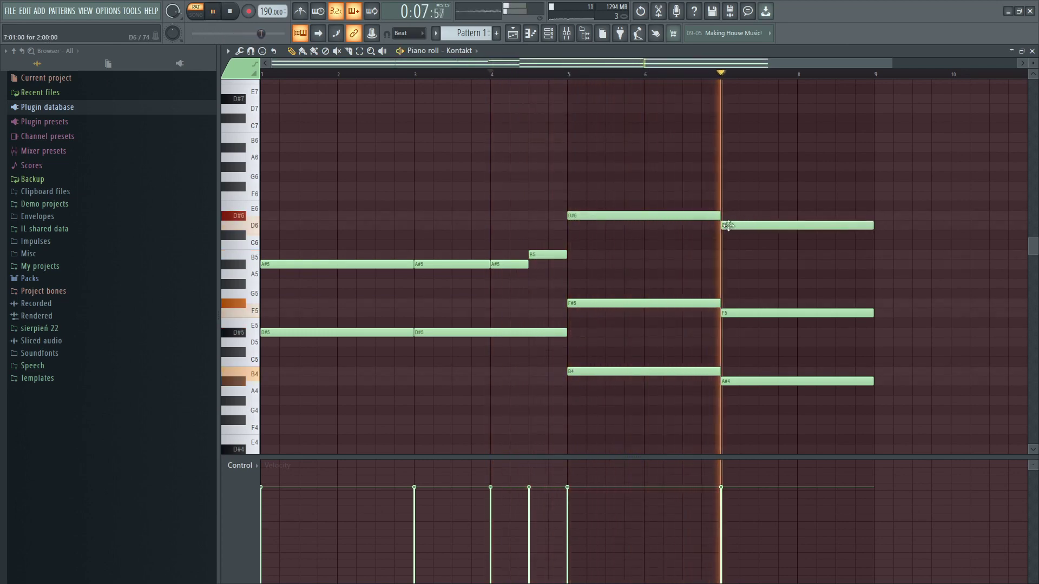
Remove the D6 note from bars 7–8 and set the top note of bars 5–6 to A#5
left_click_drag(719, 213, 781, 251)
key("ctrl+Down")
left_click(567, 74)
key("space")
key("ctrl+Down")
key("space")
key("ctrl+Up")
key("ctrl+Up")
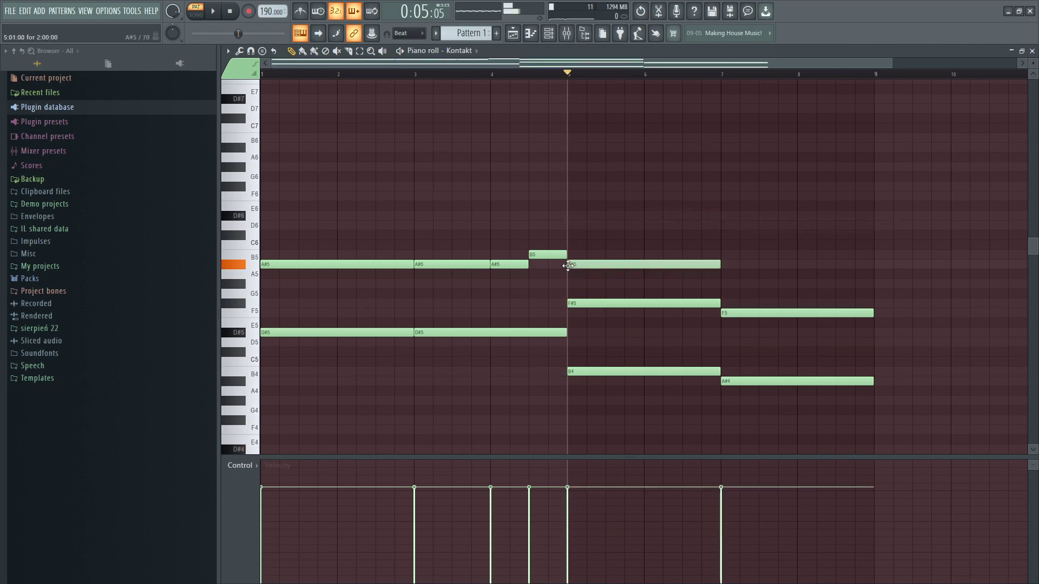
Raise the top note of bars 5–6 to B5 and add a two-bar A#5 above the pair in bars 7–8
key("space")
key("space")
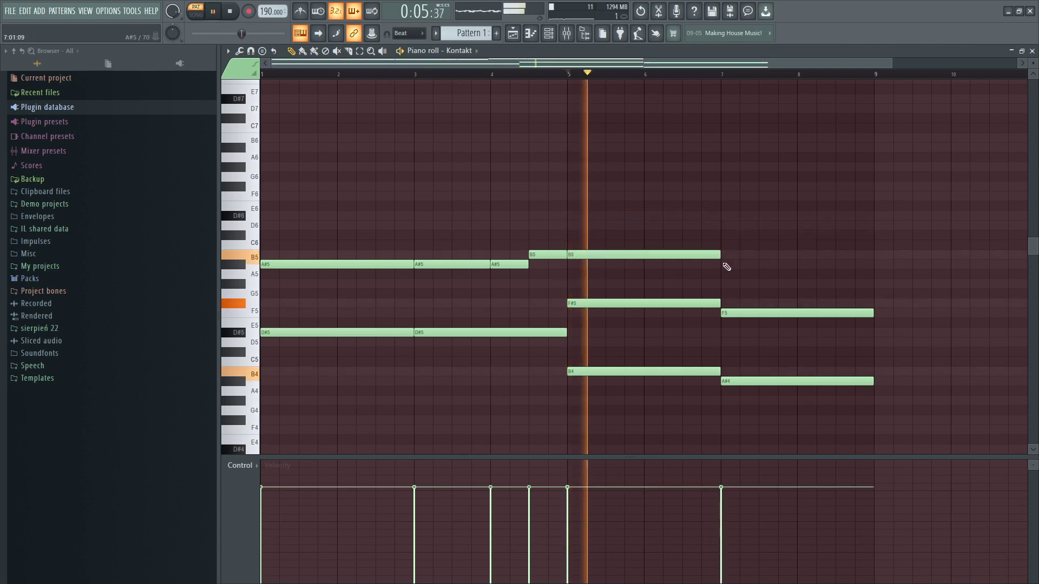
left_click(724, 264)
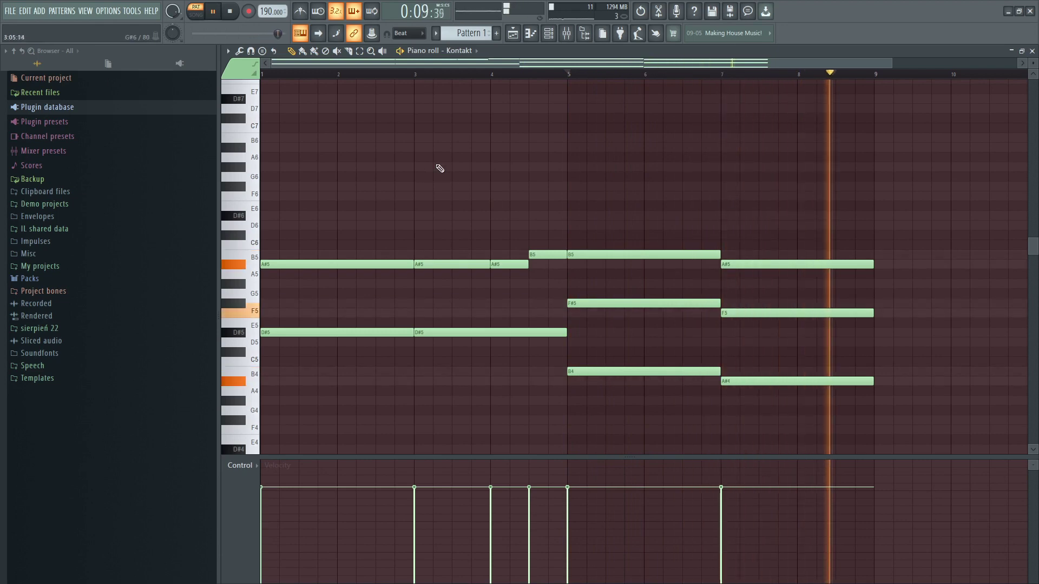
Copy the two D#5 notes of bars 1–4 an octave down to D#4
left_click_drag(320, 308, 452, 374)
scroll(368, 277, "down", 3)
key("space")
left_click_drag(368, 277, 346, 393)
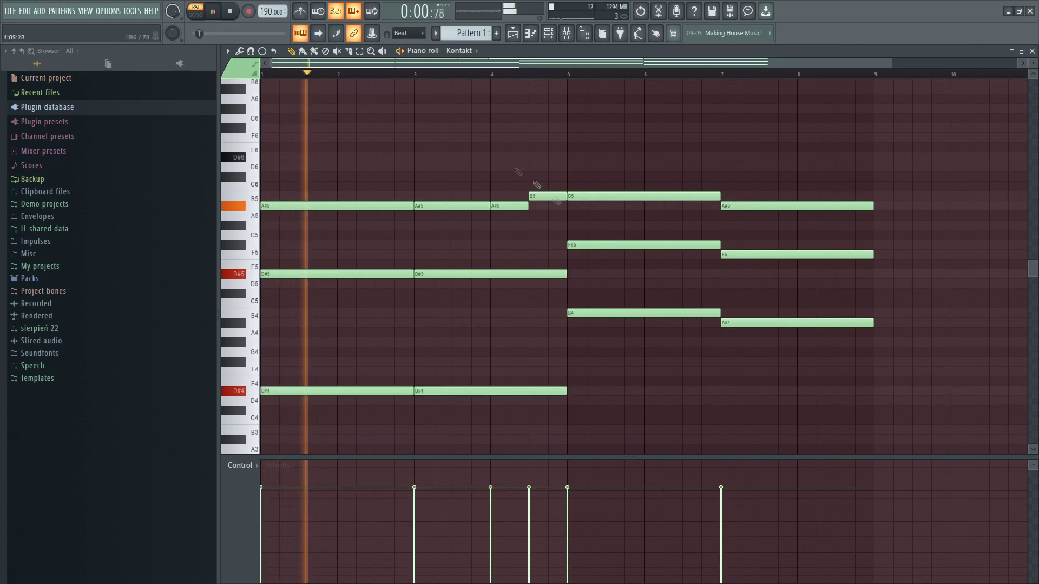
Copy the B4 and A#4 notes of bars 5–8 an octave down to B3 and A#3
left_click_drag(631, 308, 828, 355)
scroll(599, 271, "down", 1)
left_click_drag(593, 285, 596, 402)
left_click(522, 313)
scroll(573, 302, "down", 2)
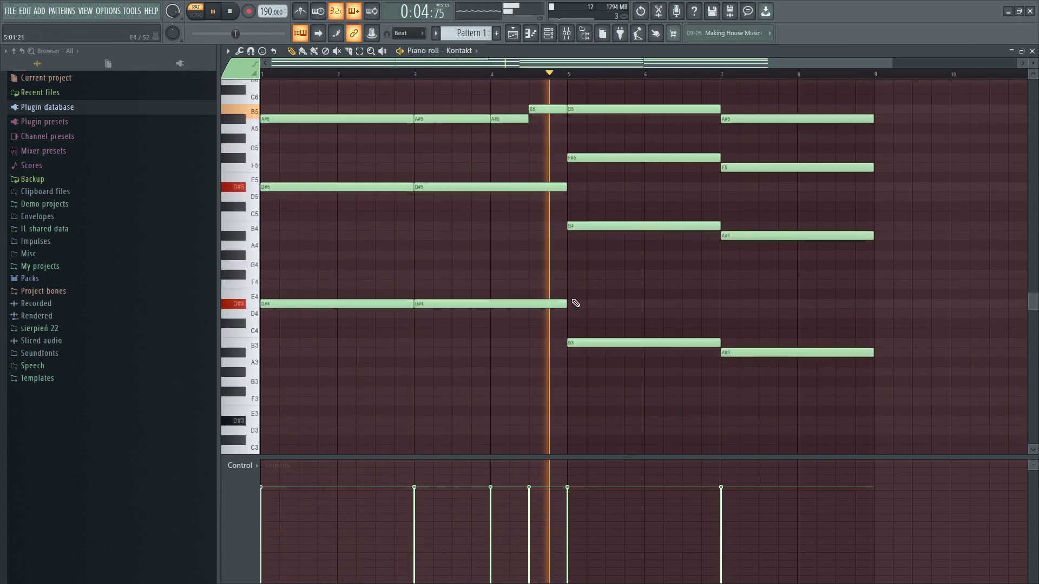
Select the D#4, B3 and A#3 bass notes across all eight bars and lower their velocity slightly
scroll(607, 283, "up", 1)
left_click_drag(799, 310, 309, 432)
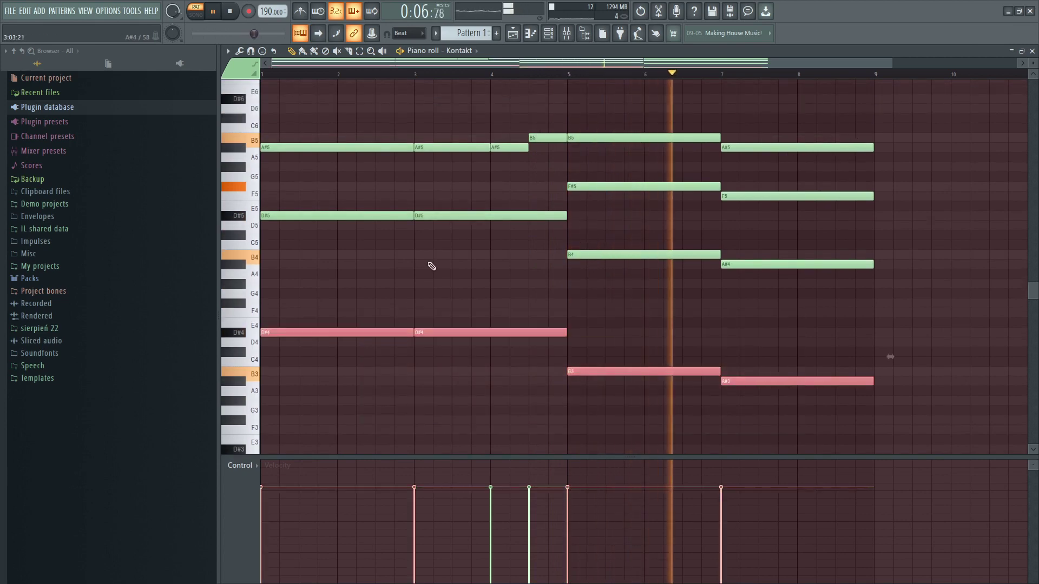
scroll(431, 266, "down", 3)
middle_click(427, 261)
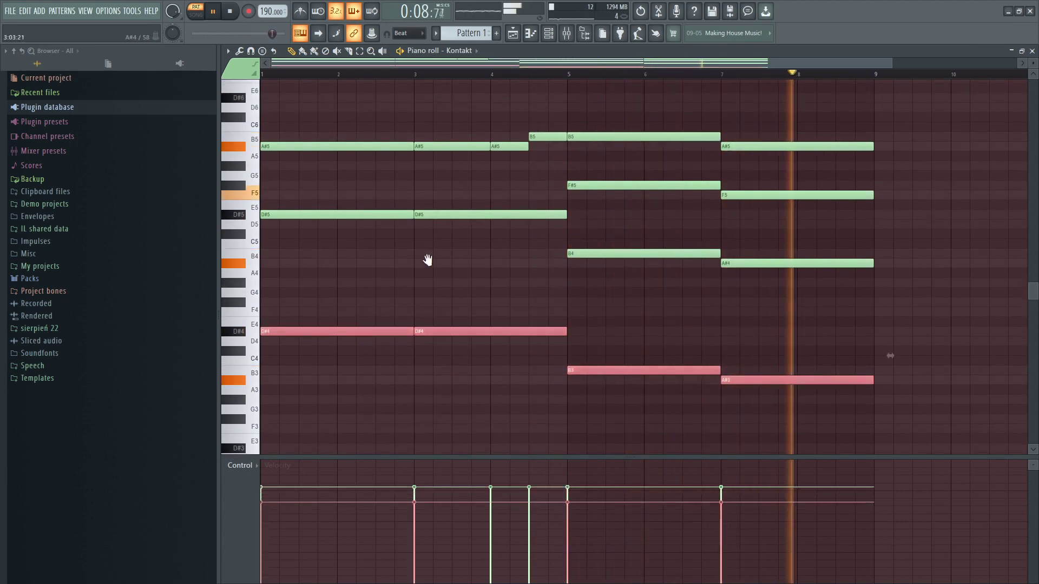
scroll(428, 262, "down", 1)
scroll(431, 261, "up", 3)
left_click(420, 183)
Start a high melody with a half-bar D#7 and F7 in bar 1 and a one-bar F#7 in bar 2
scroll(253, 224, "up", 1)
scroll(286, 238, "up", 2)
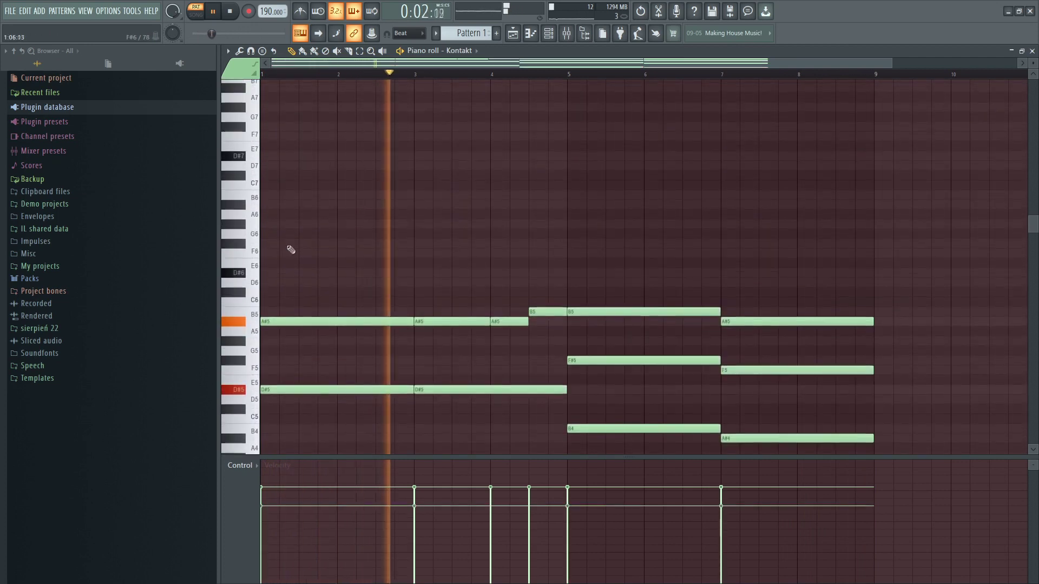
left_click(274, 161)
left_click_drag(415, 157, 298, 157)
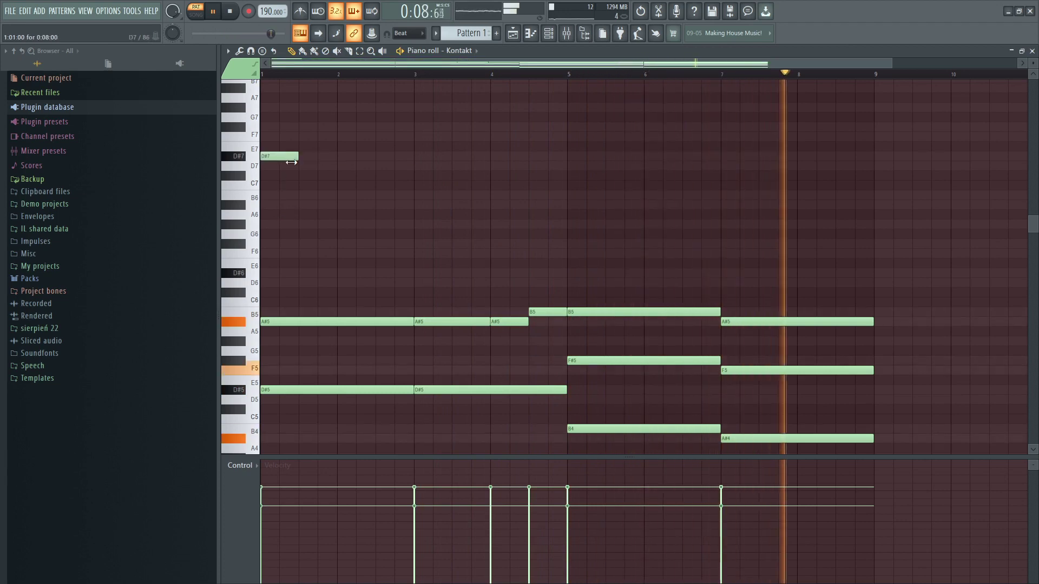
scroll(282, 173, "up", 2)
scroll(281, 173, "up", 1)
left_click(305, 195)
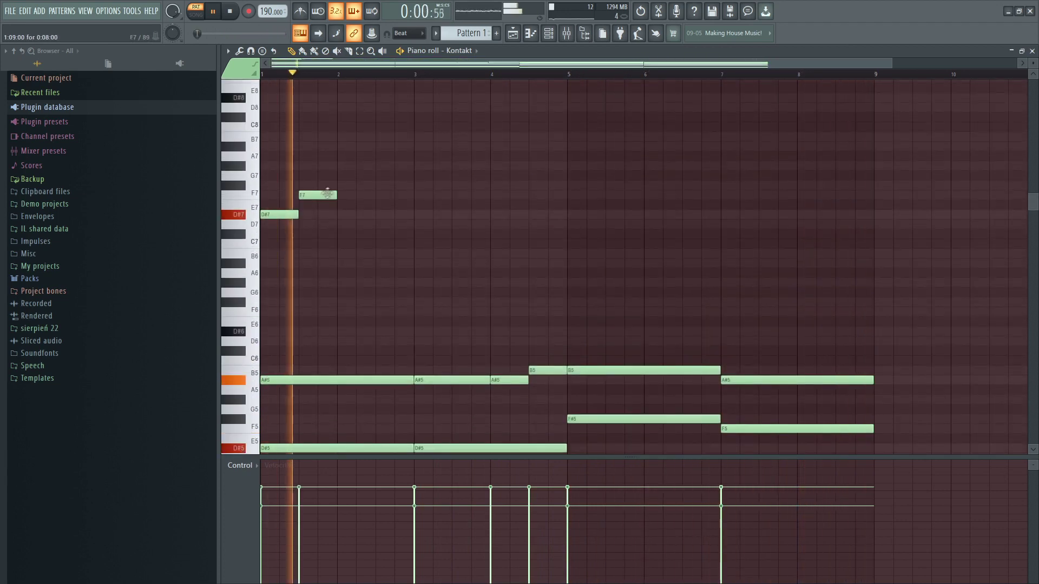
left_click(340, 185)
Continue the melody through bars 3–4 with half-bar B7, A#7, F#7 and F7 notes
key("space")
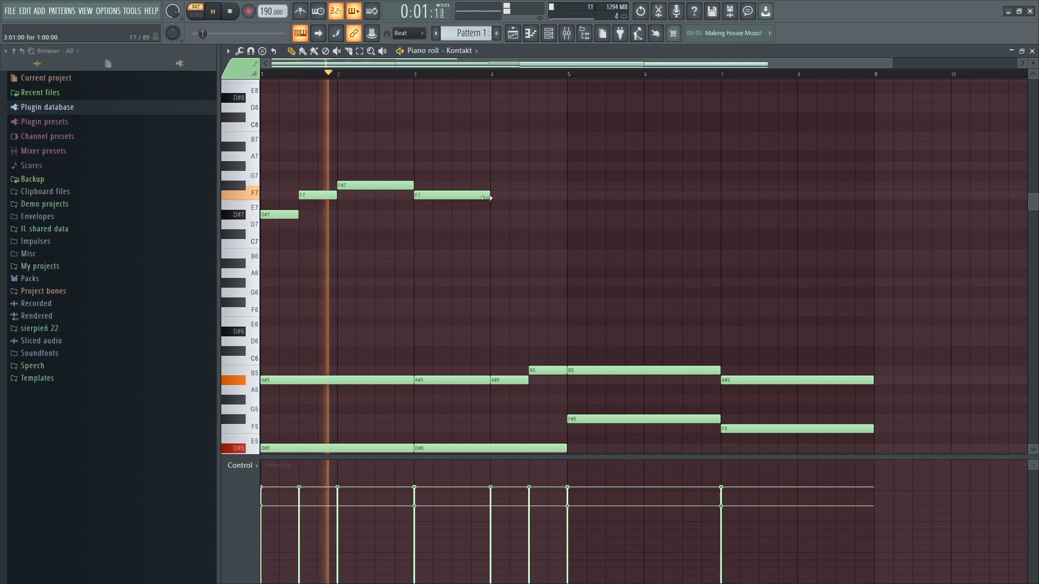
left_click_drag(487, 198, 454, 199)
key("space")
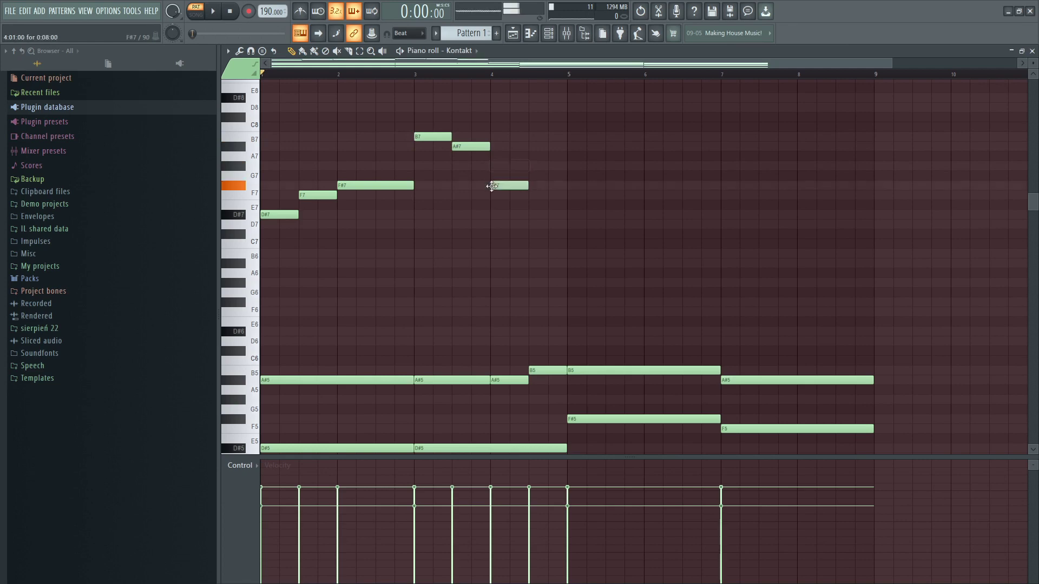
key("space")
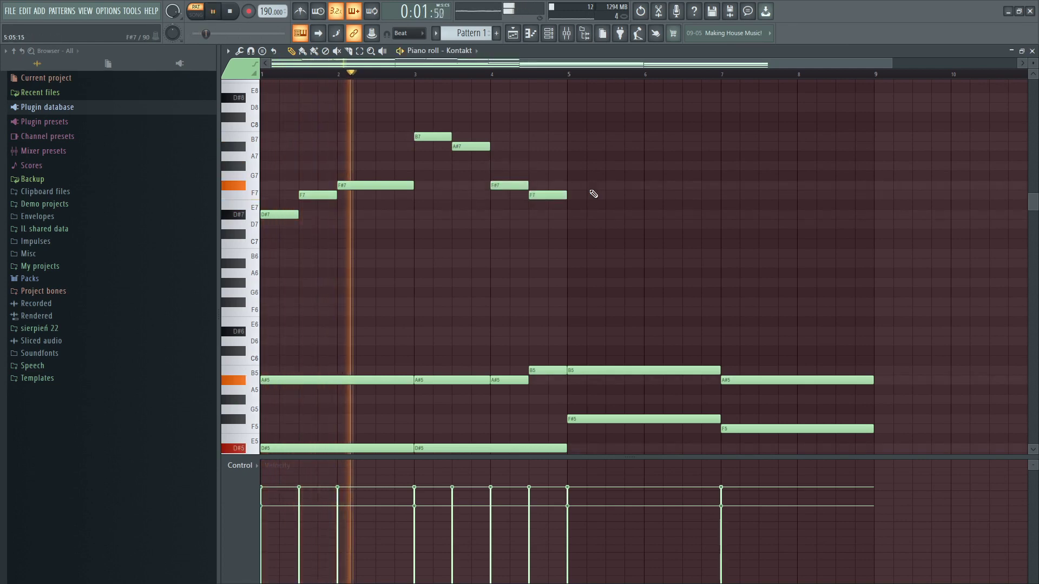
Duplicate the four-bar melody into bars 5–8 and reverse the order of bar 4's notes to F7, F#7
left_click_drag(578, 123, 272, 242)
key("ctrl+b")
right_click(534, 261)
key("space")
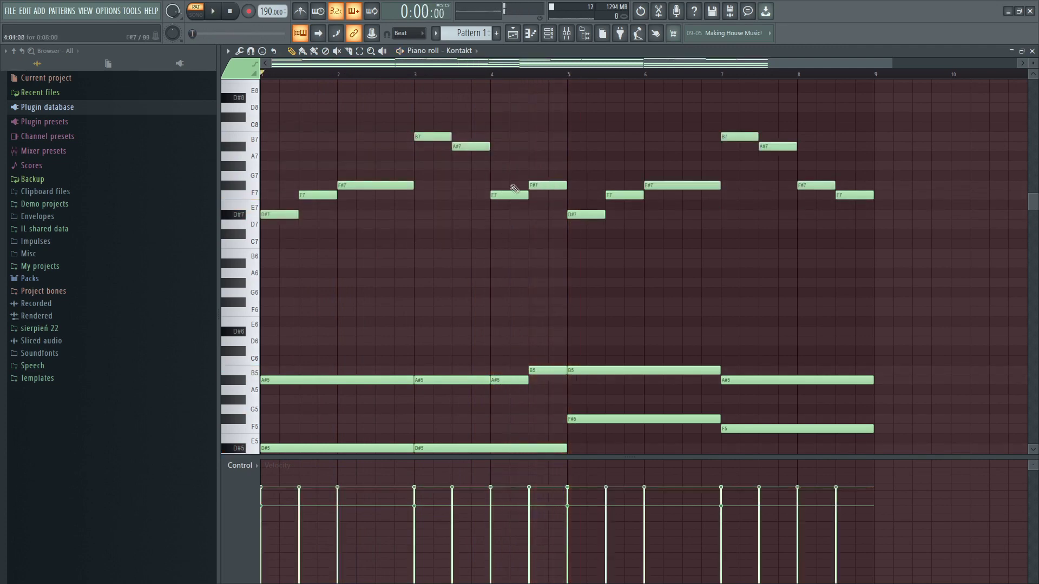
left_click_drag(539, 211, 561, 389)
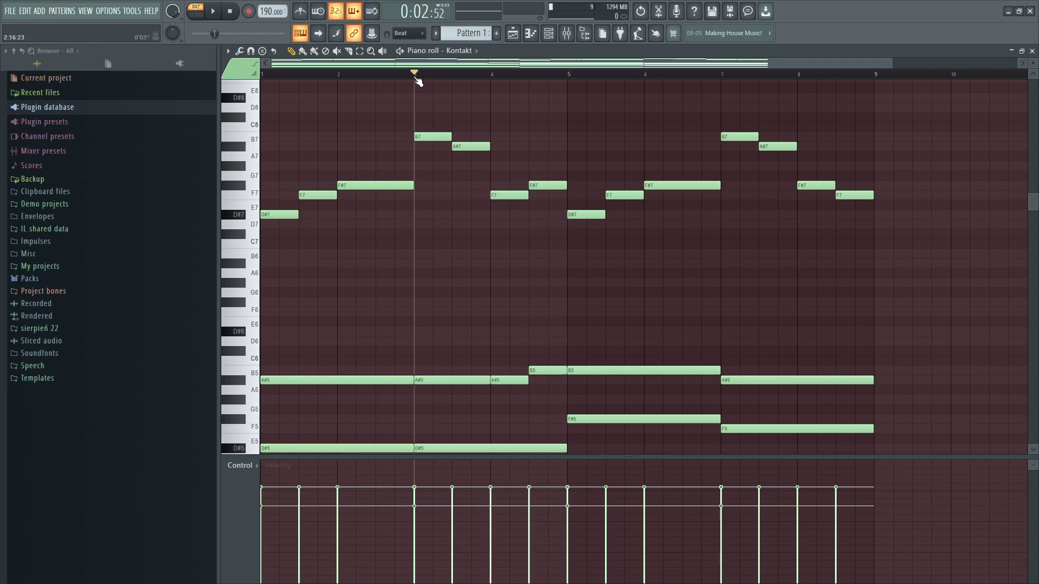
Replace the copied melody notes in bars 5–6 with a one-bar B7 in bar 5 and a one-bar A#7 in bar 6
key("space")
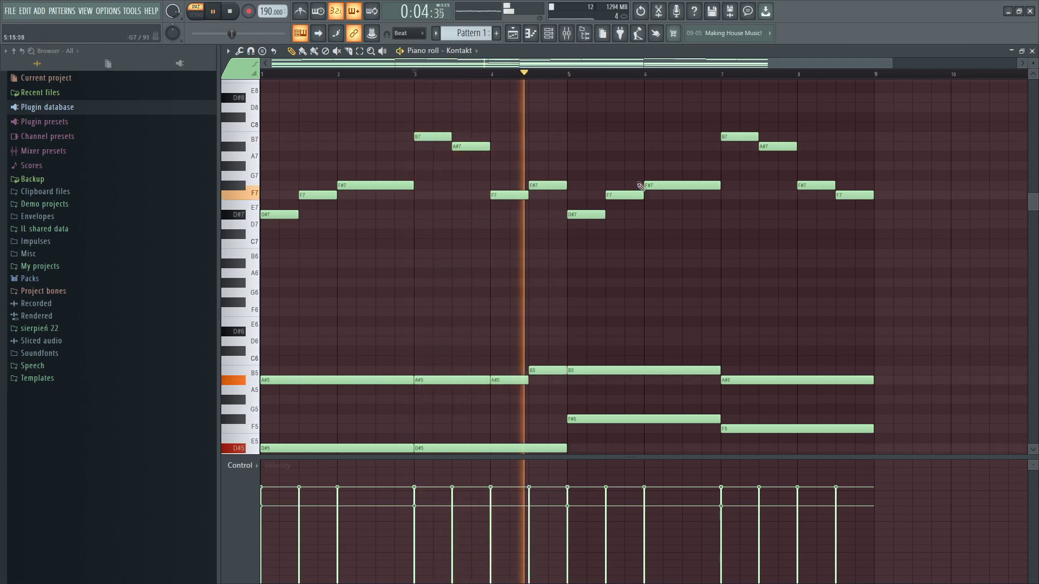
scroll(637, 183, "down", 1)
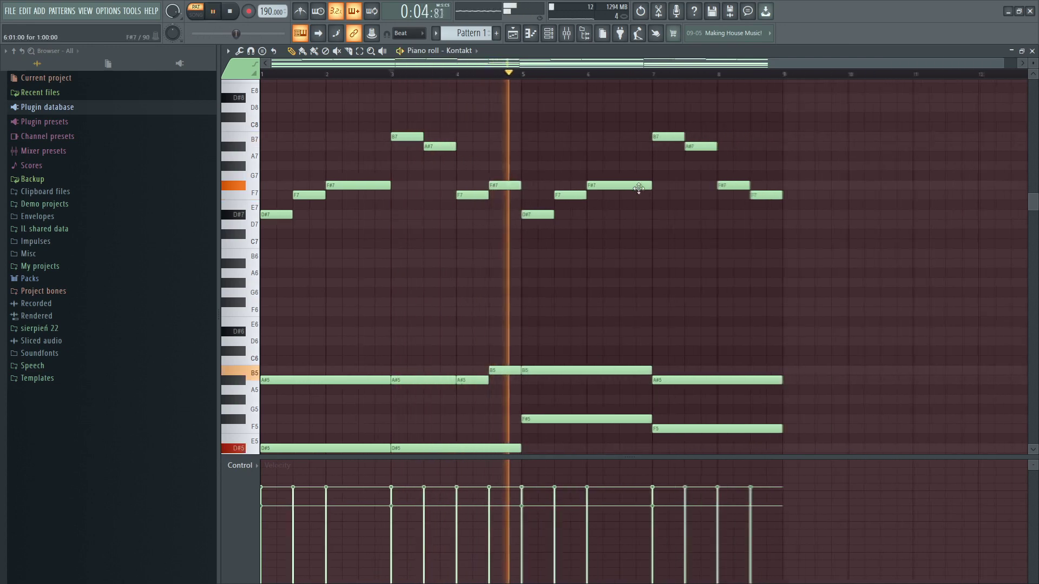
right_click(534, 214)
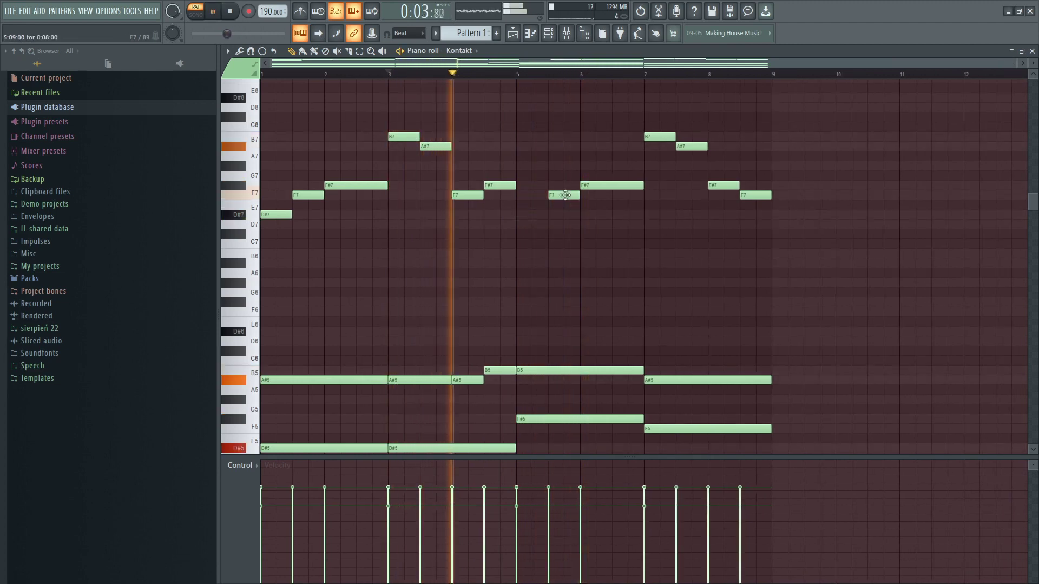
key("space")
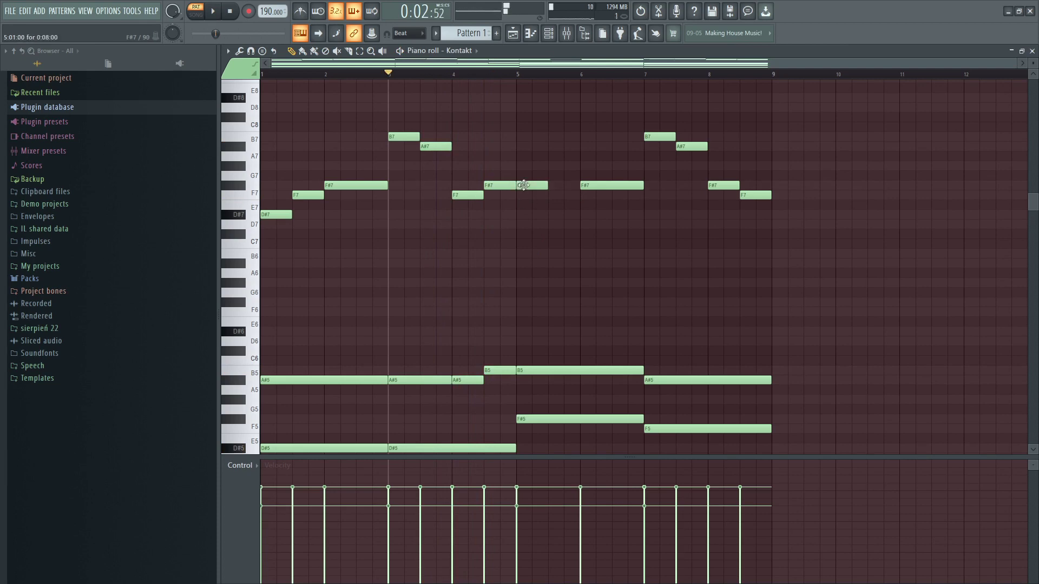
key("space")
left_click_drag(546, 136, 578, 138)
right_click(599, 185)
scroll(614, 196, "up", 1)
scroll(627, 216, "down", 2)
scroll(622, 209, "up", 2)
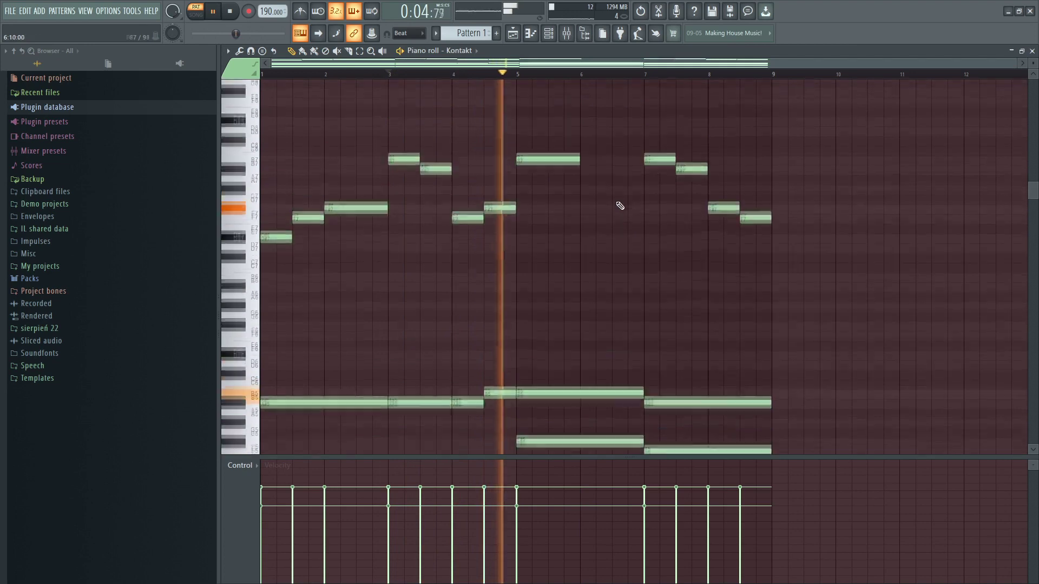
left_click(582, 178)
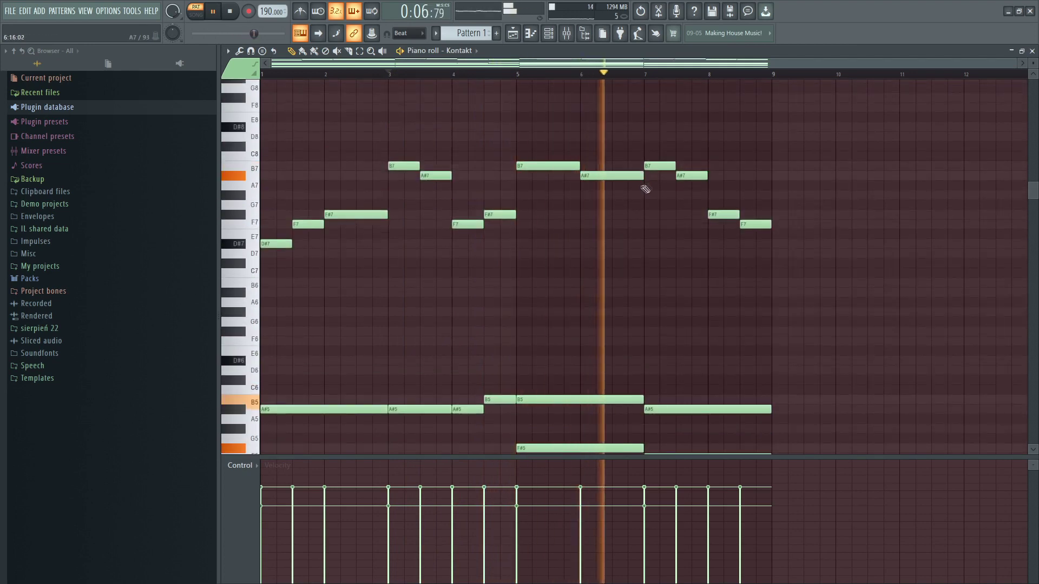
Clear the copied melody notes from bars 7–8 and split bar 6 into a half-bar A#7 and a half-bar F#7
right_click(660, 166)
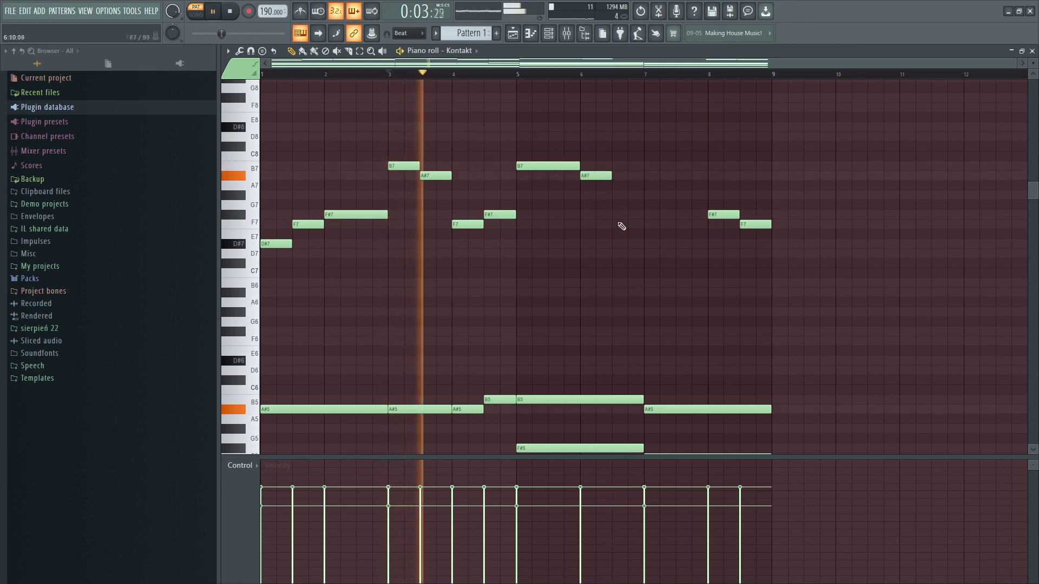
right_click(711, 214)
right_click(754, 224)
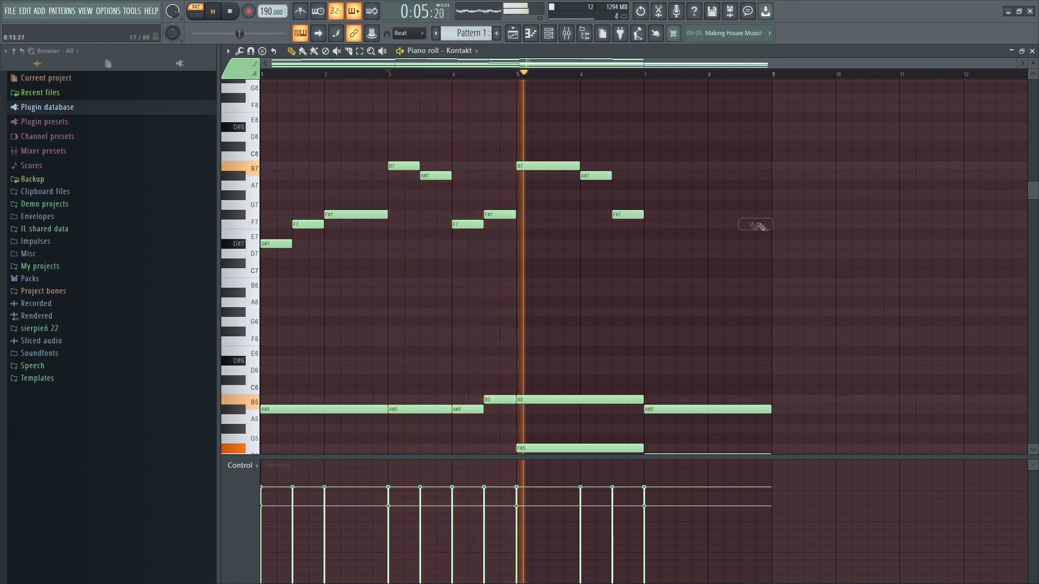
Add a one-bar F7 melody note in bar 7
left_click(655, 225)
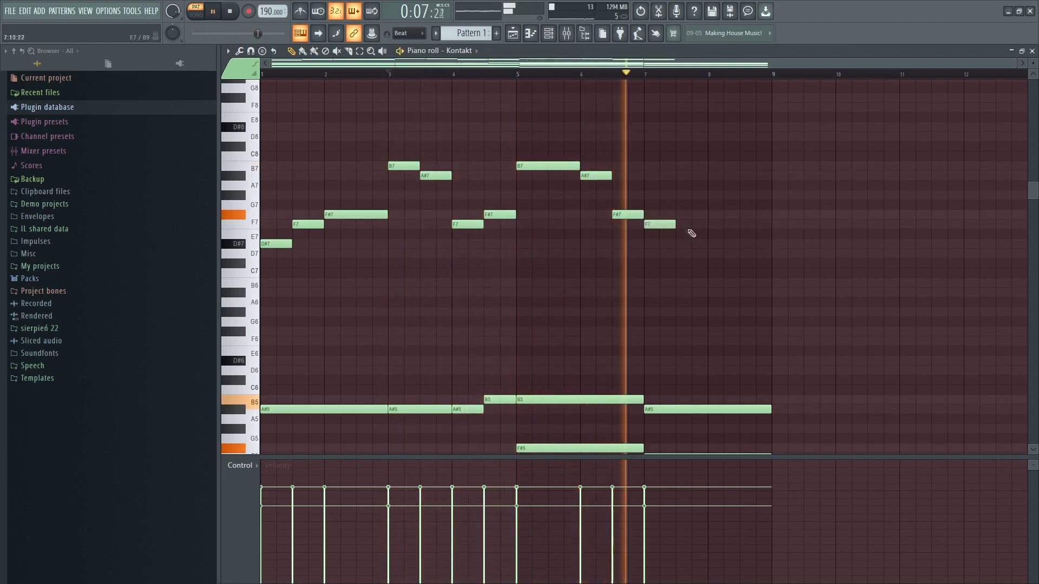
scroll(657, 232, "down", 3)
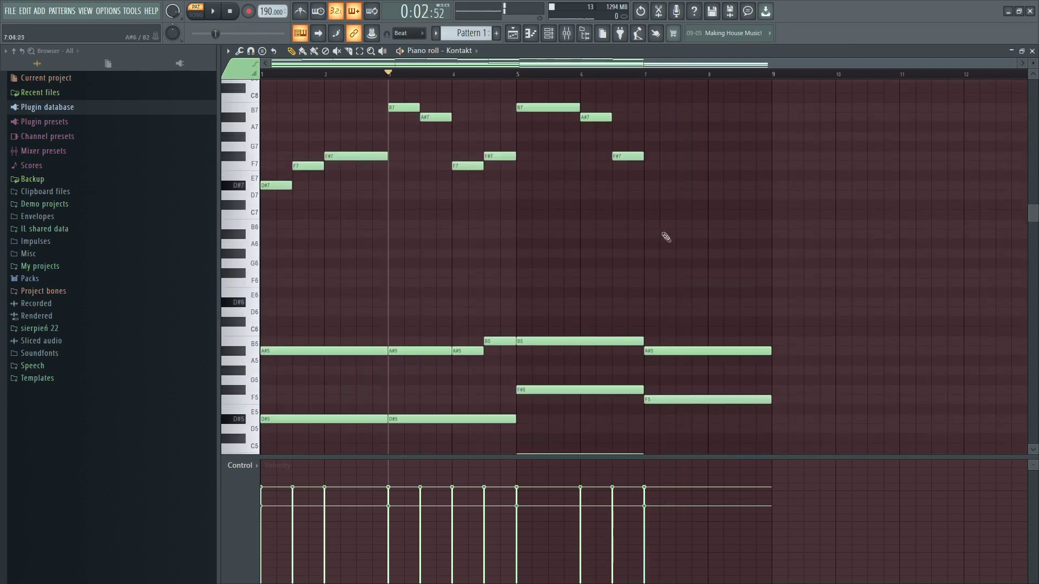
left_click_drag(674, 167, 708, 168)
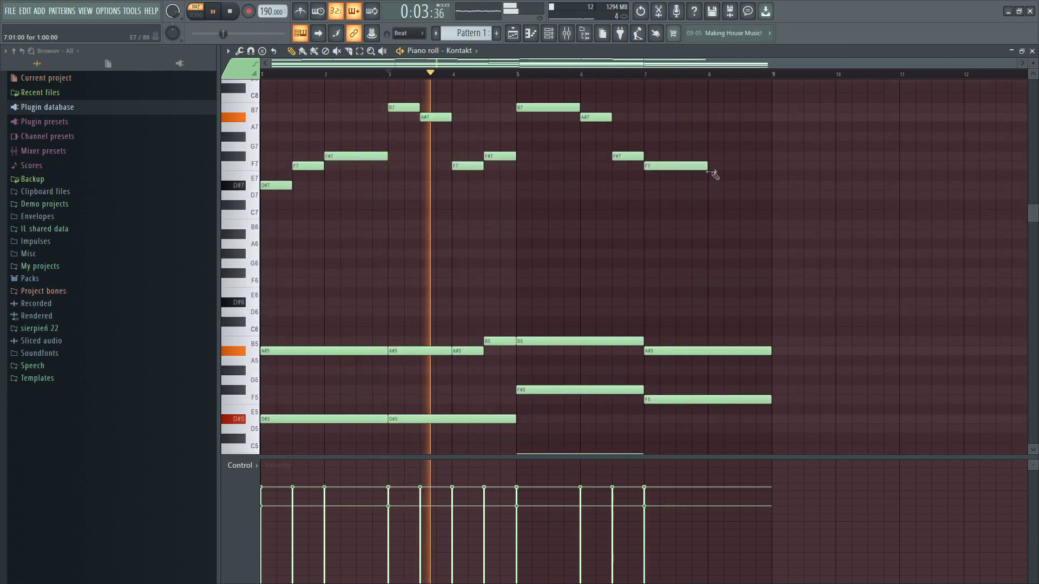
Complete the melody in bar 8 with a half-bar F#7 and a half-bar F7, and play the pattern from bar 7
scroll(716, 176, "up", 2)
scroll(716, 184, "down", 4)
scroll(715, 243, "up", 3)
scroll(669, 162, "up", 3)
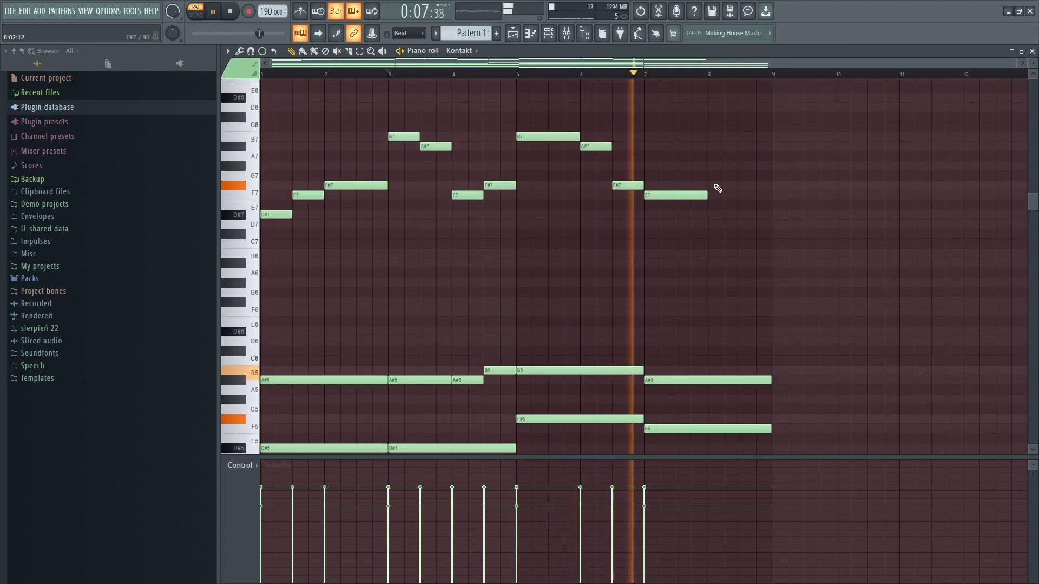
left_click(714, 156)
left_click(742, 147)
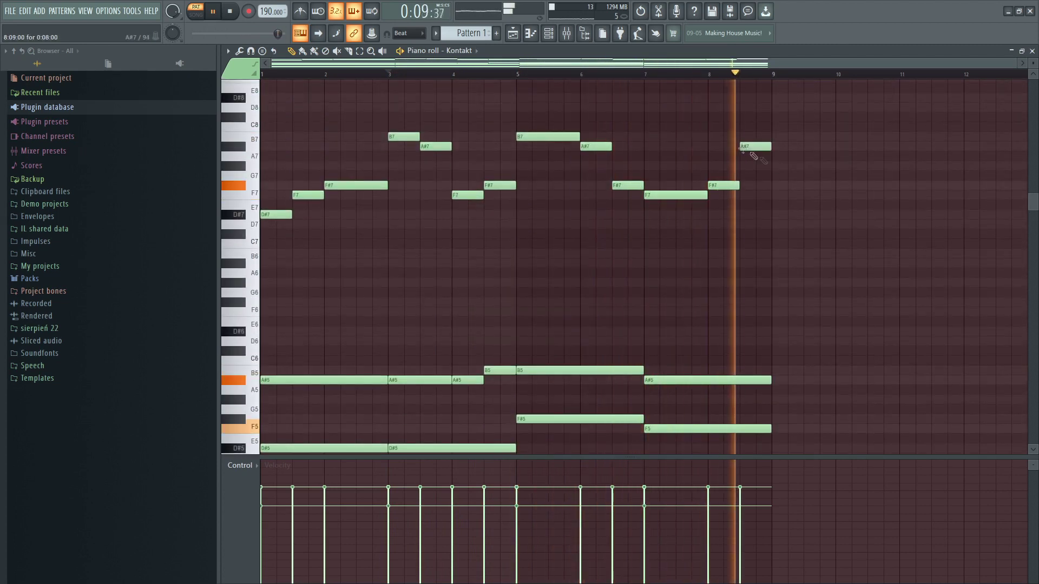
key("space")
right_click(742, 148)
left_click(725, 179)
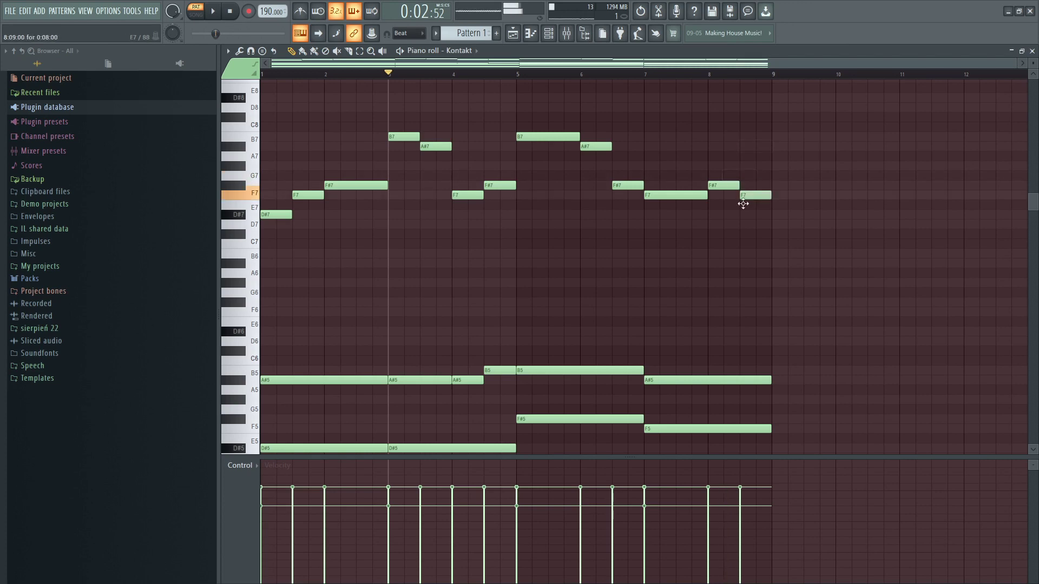
left_click(645, 73)
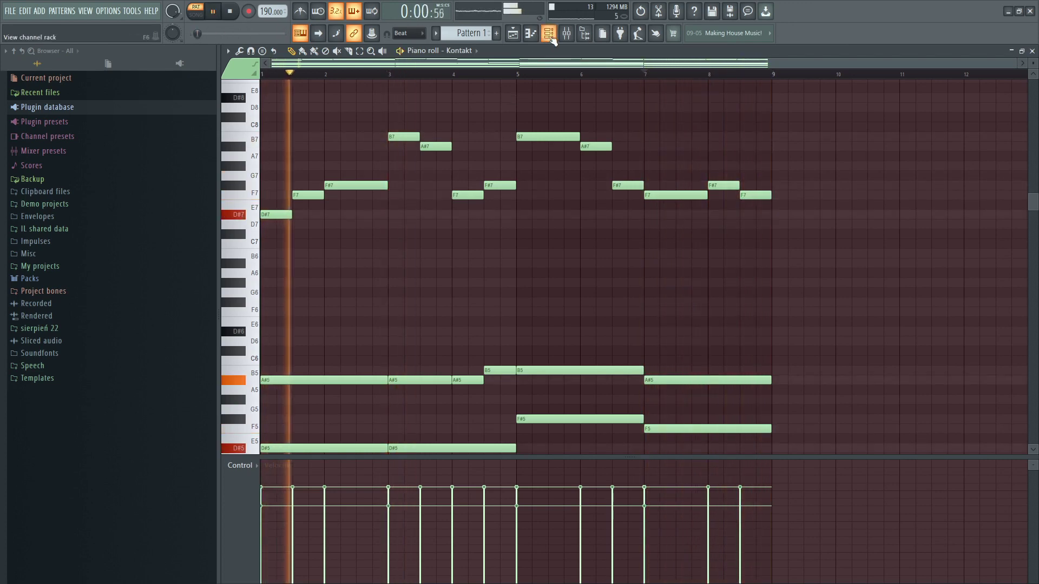
key("space")
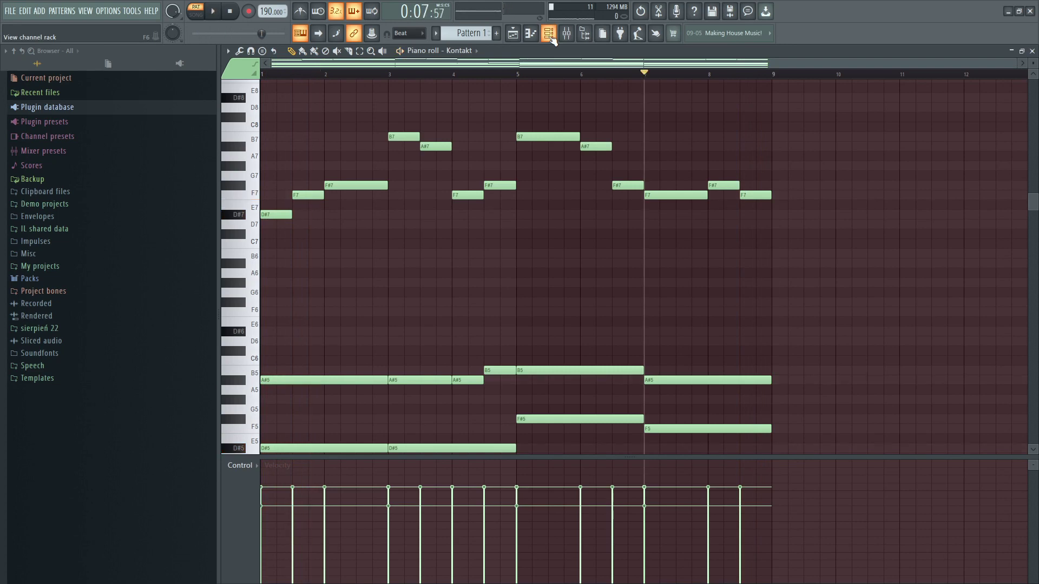
Show the channel rack and open the piano roll of the Kontakt #2 channel
left_click(550, 37)
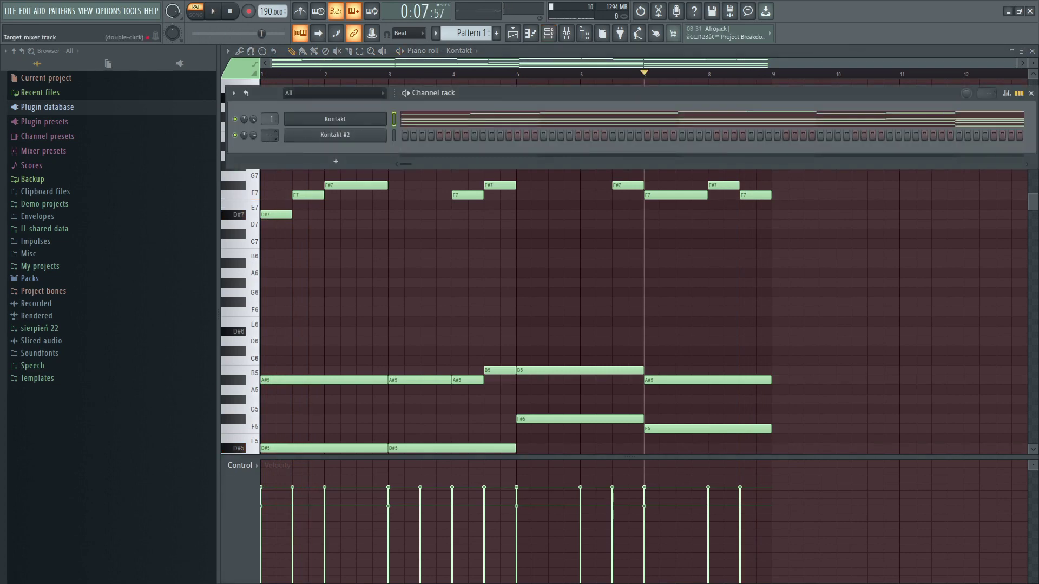
right_click(352, 135)
left_click(400, 136)
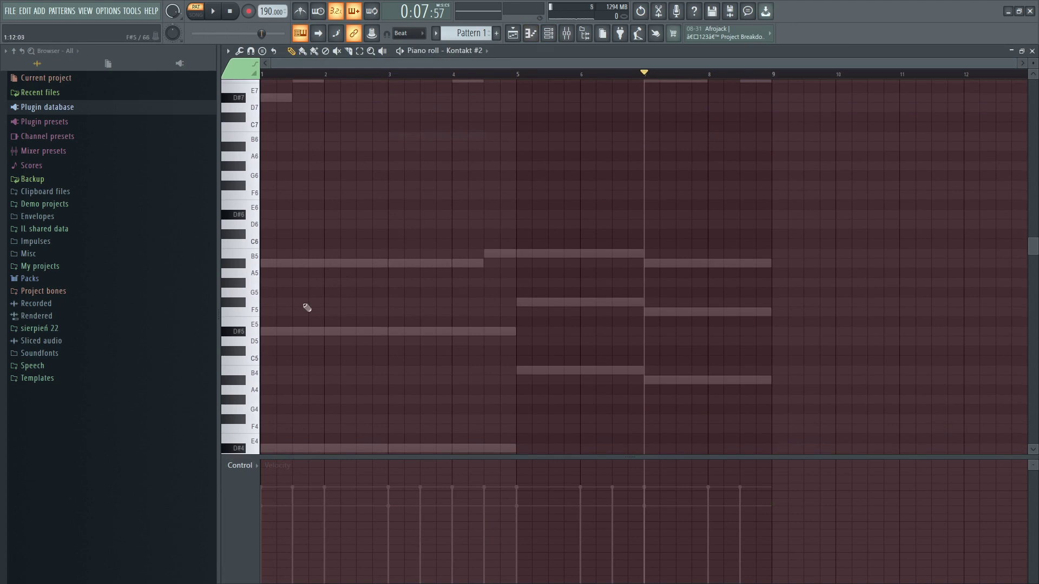
Try a two-bar A#5 with a D5 below it in bars 1–2 of the Kontakt #2 channel
left_click(280, 264)
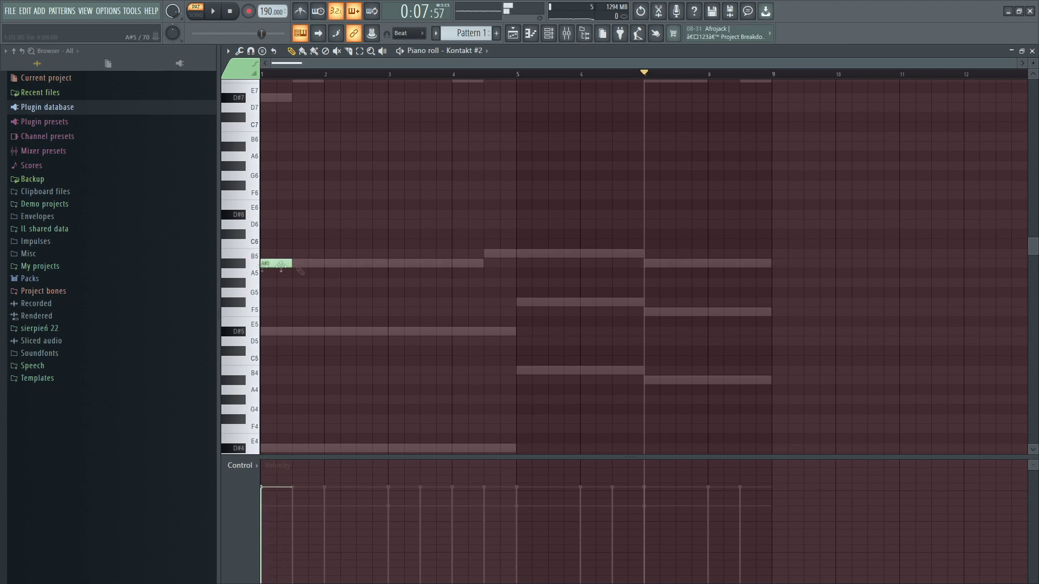
left_click_drag(295, 264, 383, 264)
left_click(265, 323)
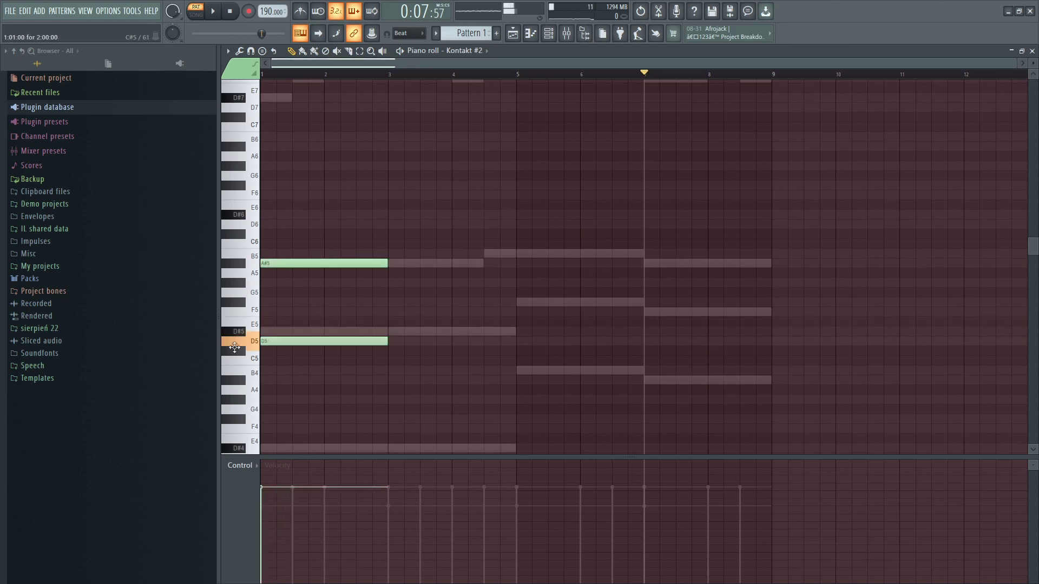
key("space")
Try duplicating the two-note chord into bars 3–4 and shortening the copied A#5 to one bar
left_click_drag(398, 230, 361, 374)
key("ctrl+b")
left_click_drag(516, 267, 452, 266)
left_click(492, 248)
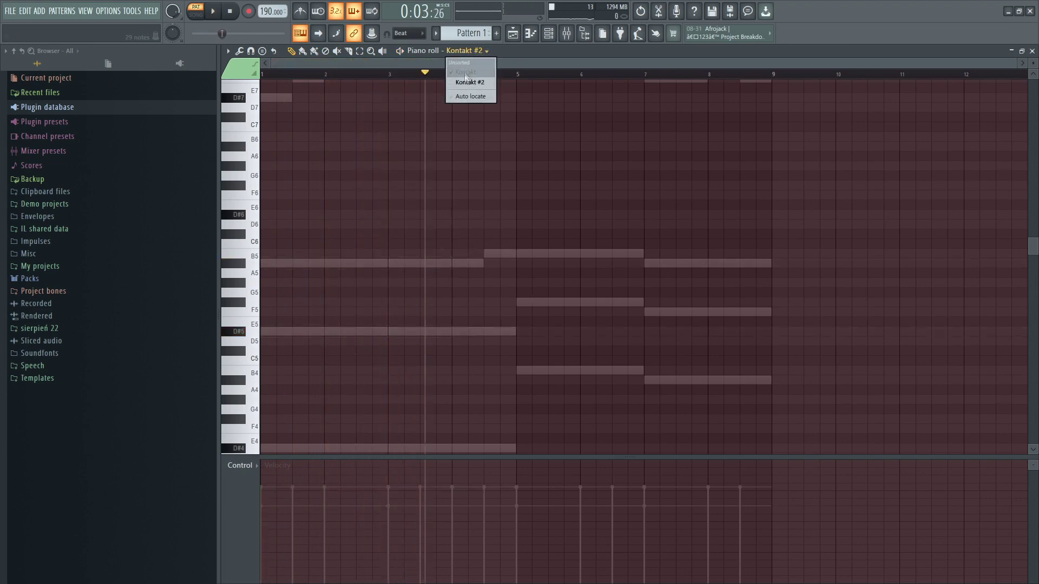
Copy the chord notes above the bass from the Kontakt channel into the Kontakt #2 channel and check the mixer levels
left_click(464, 72)
scroll(747, 162, "down", 4)
left_click_drag(758, 156, 265, 371)
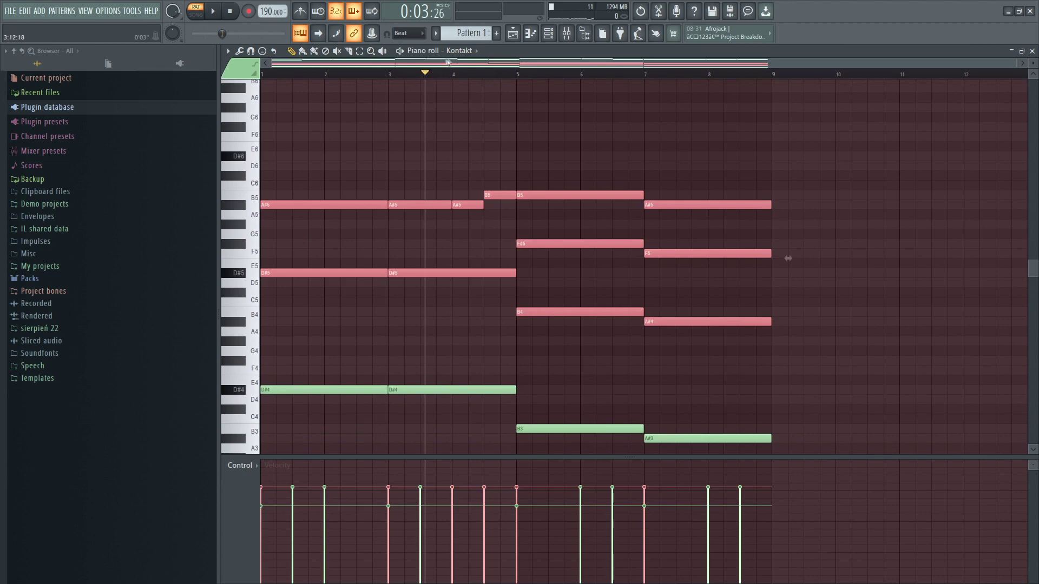
left_click(465, 82)
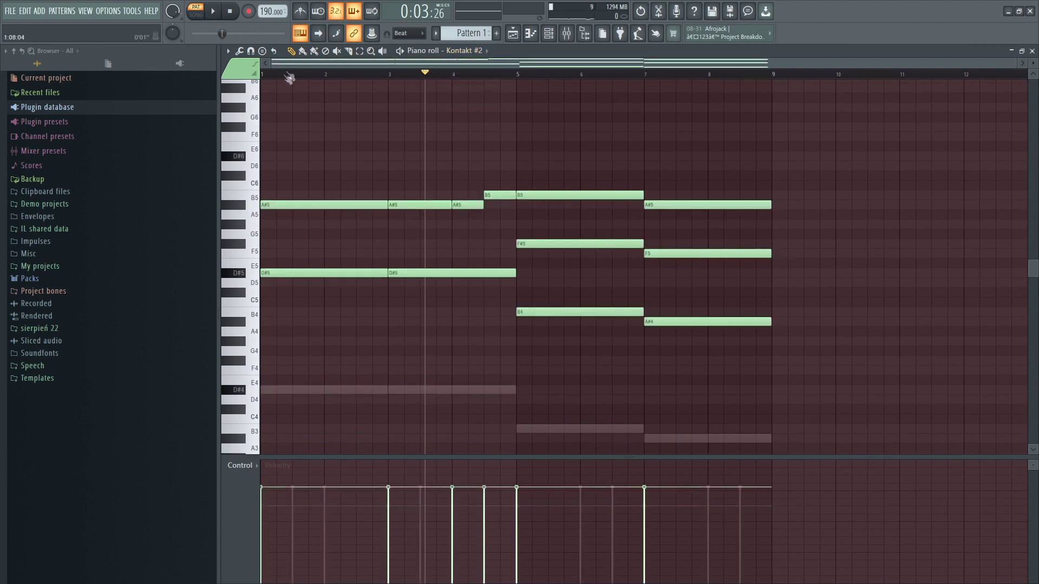
key("F9")
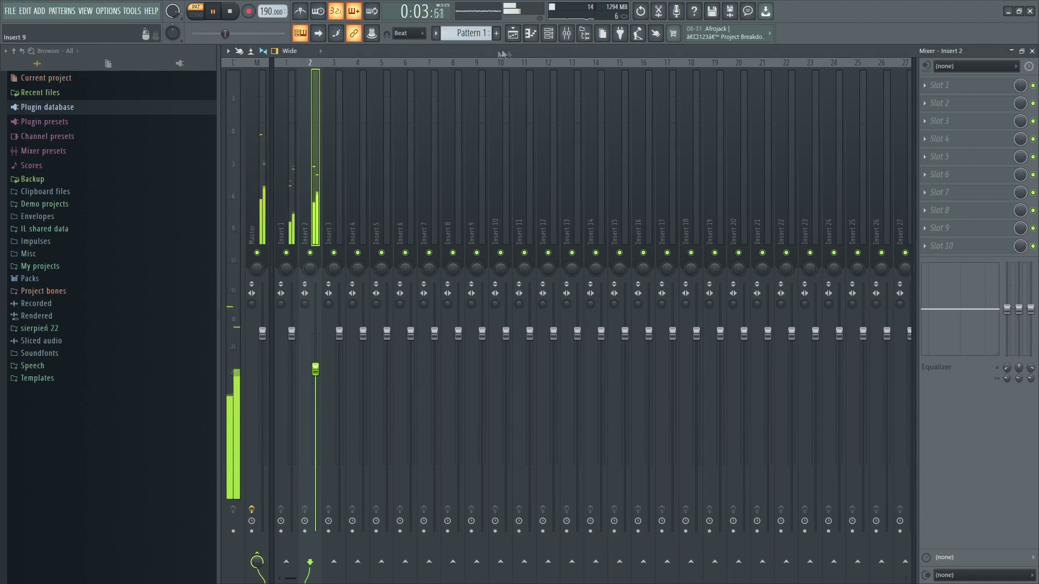
left_click(533, 34)
Try raising the half-bar A#5 and B5 in bar 4 of the Kontakt #2 channel by one octave
left_click_drag(479, 192, 503, 227)
key("ctrl+Up")
scroll(505, 223, "up", 2)
left_click(484, 195, "ctrl")
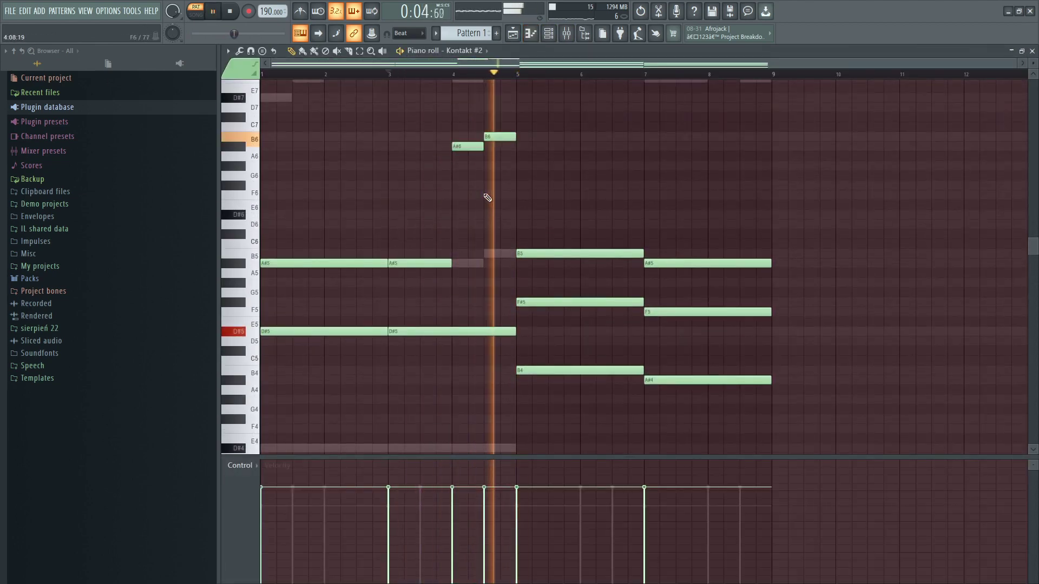
Try a single one-bar B5 in bar 4 in place of the two half-bar notes and play it back
right_click(494, 137)
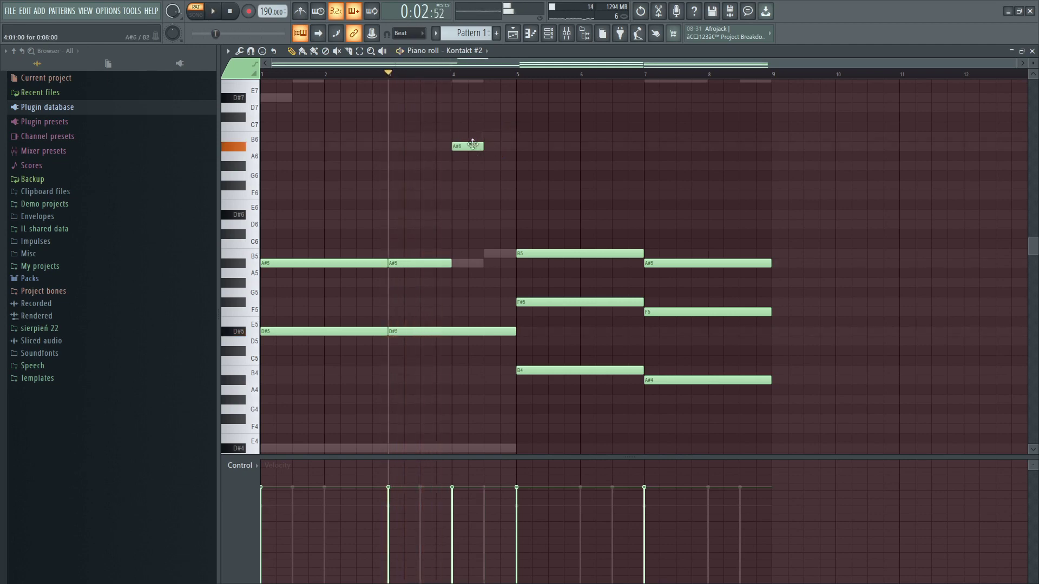
key("space")
left_click_drag(482, 137, 511, 138)
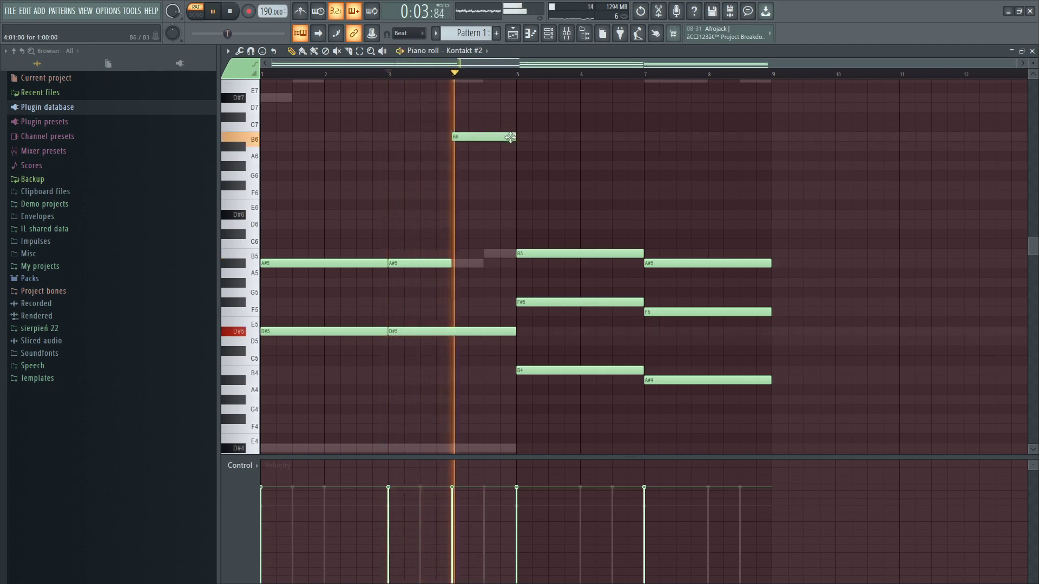
left_click(511, 138, "ctrl")
key("ctrl+Down")
key("space")
left_click(512, 141, "ctrl")
key("space")
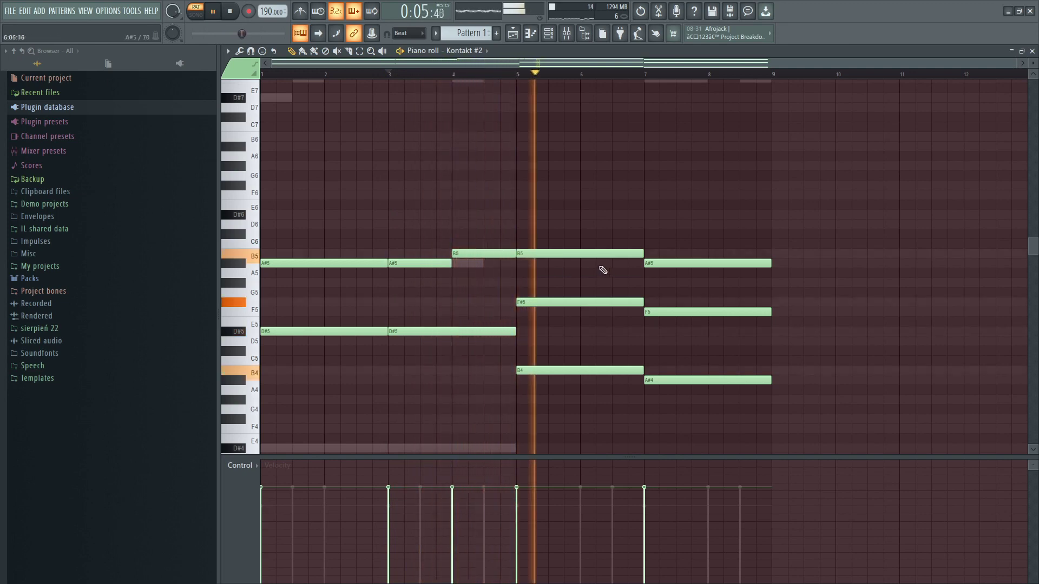
Delete the B4, A#4 and bar 4 B5 notes from Kontakt #2 and extend the bar 3 A#5 through bar 4
right_click(562, 367)
right_click(676, 380)
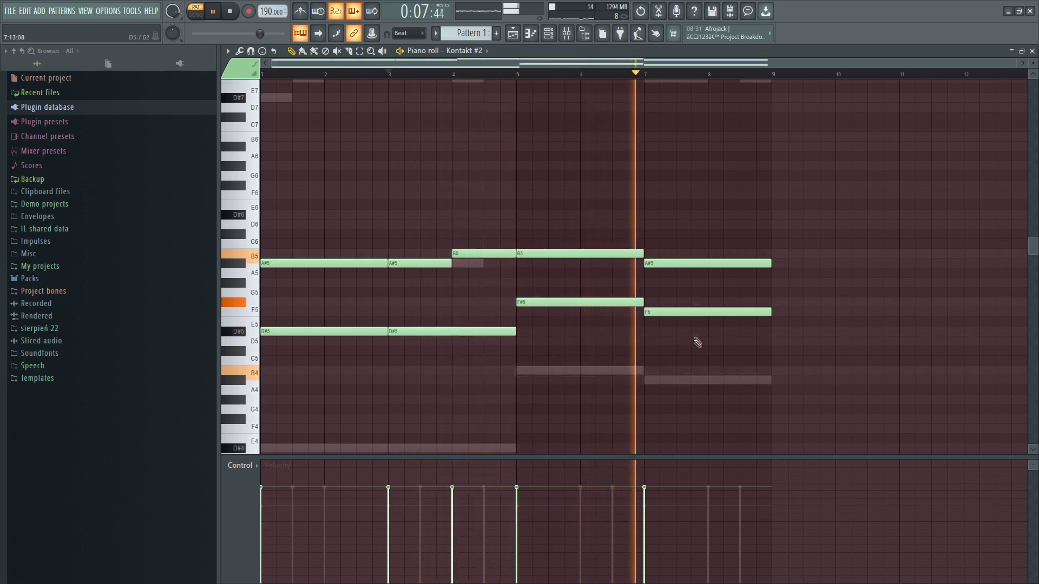
right_click(487, 254)
left_click_drag(450, 263, 514, 262)
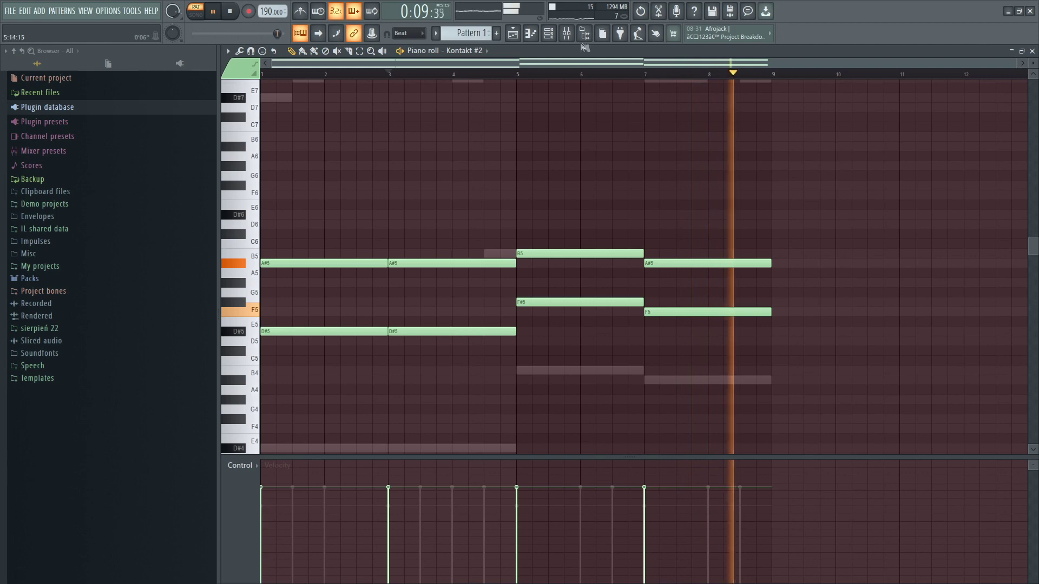
Open the Kontakt channel's piano roll on the bar 1 melody and set the note snap to 1/2 beat
left_click(558, 37)
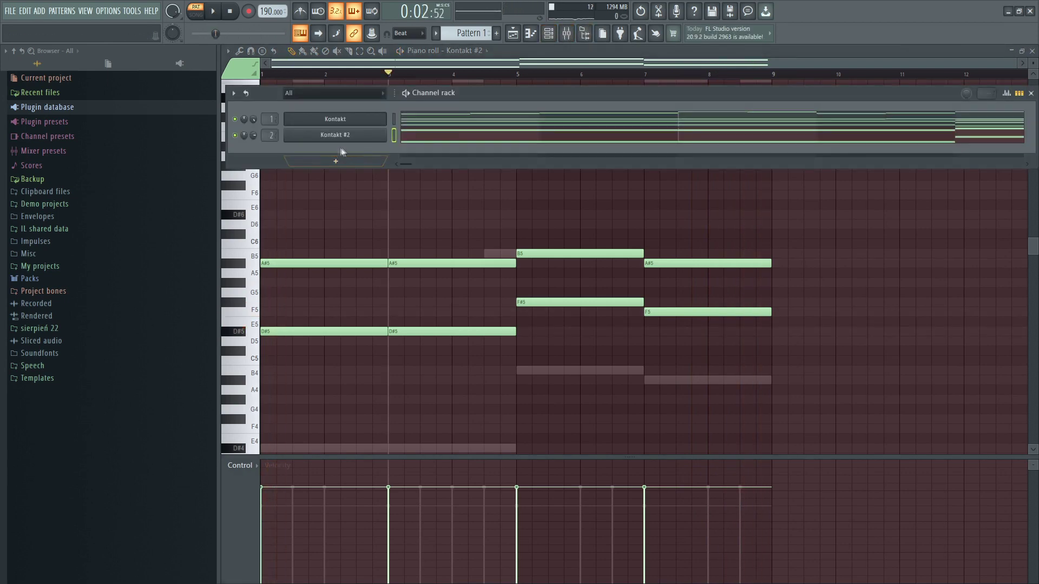
left_click(437, 126)
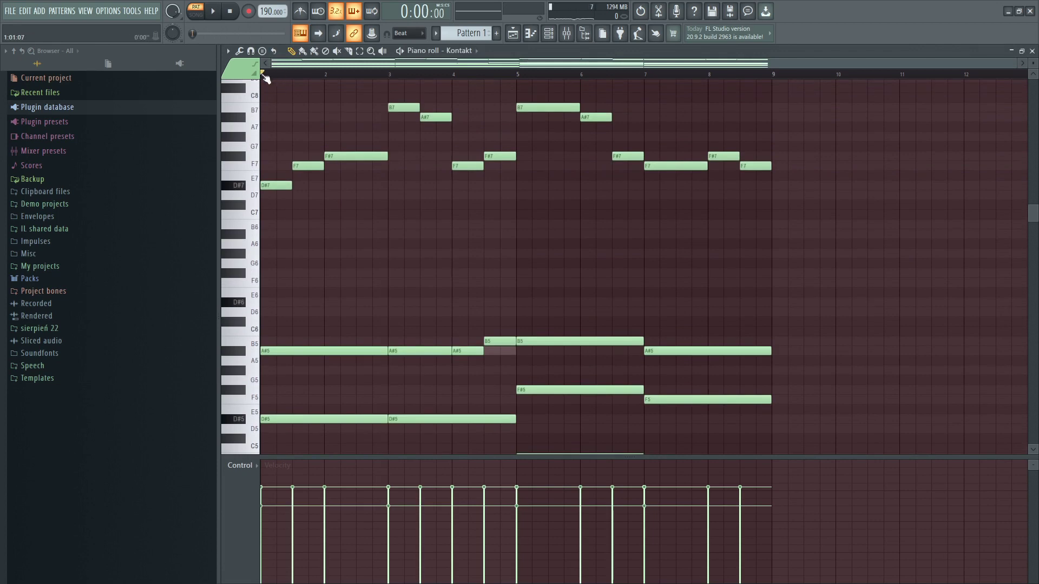
scroll(322, 185, "up", 2)
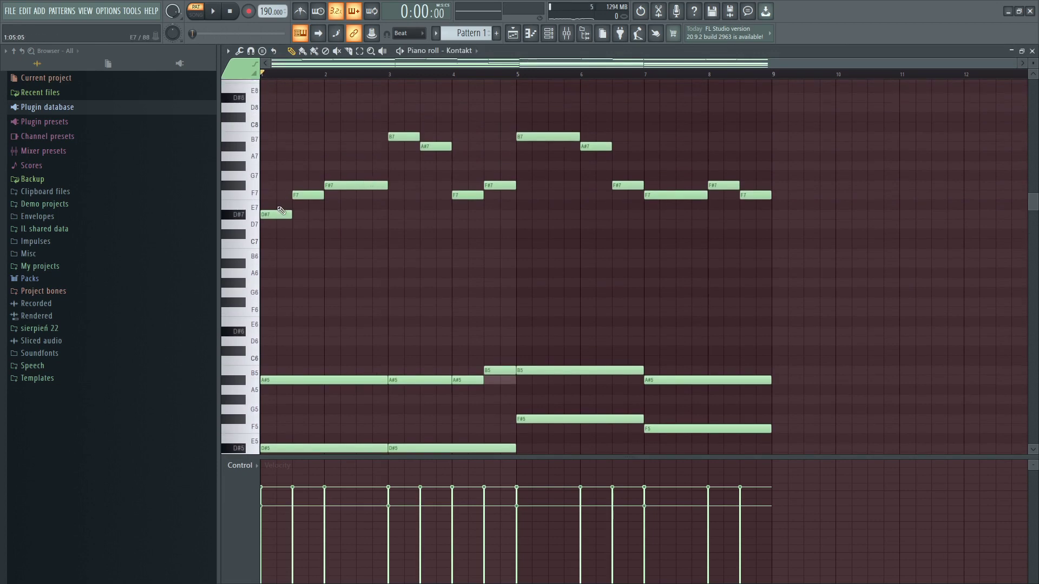
left_click_drag(268, 182, 372, 257)
left_click(344, 248, "ctrl")
key("space")
scroll(307, 84, "up", 4)
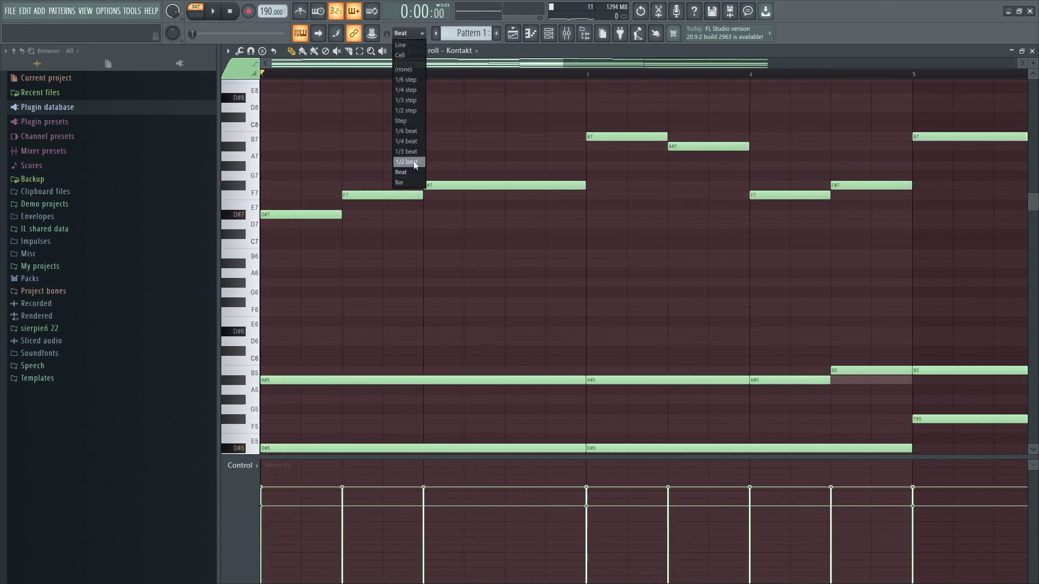
Add half-beat A#7, B7 and F#7 notes after the first half beat of bar 1, and an F#7 on beat 4
key("space")
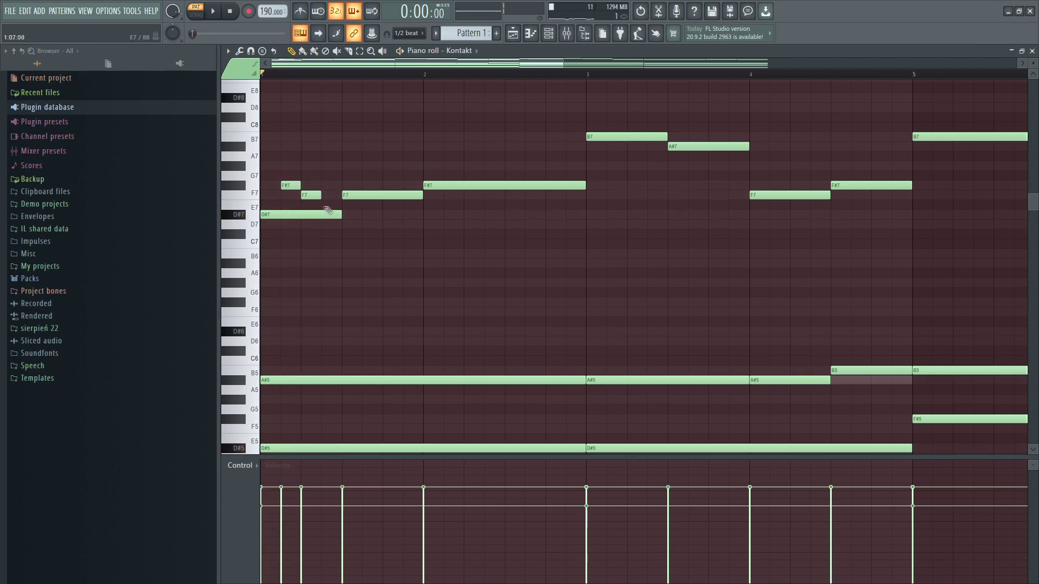
key("space")
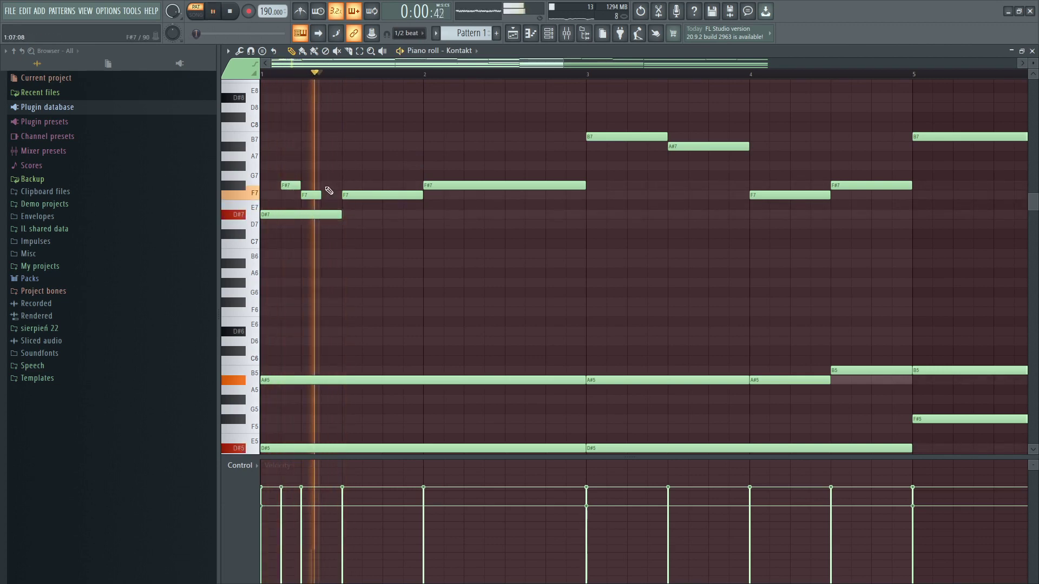
key("space")
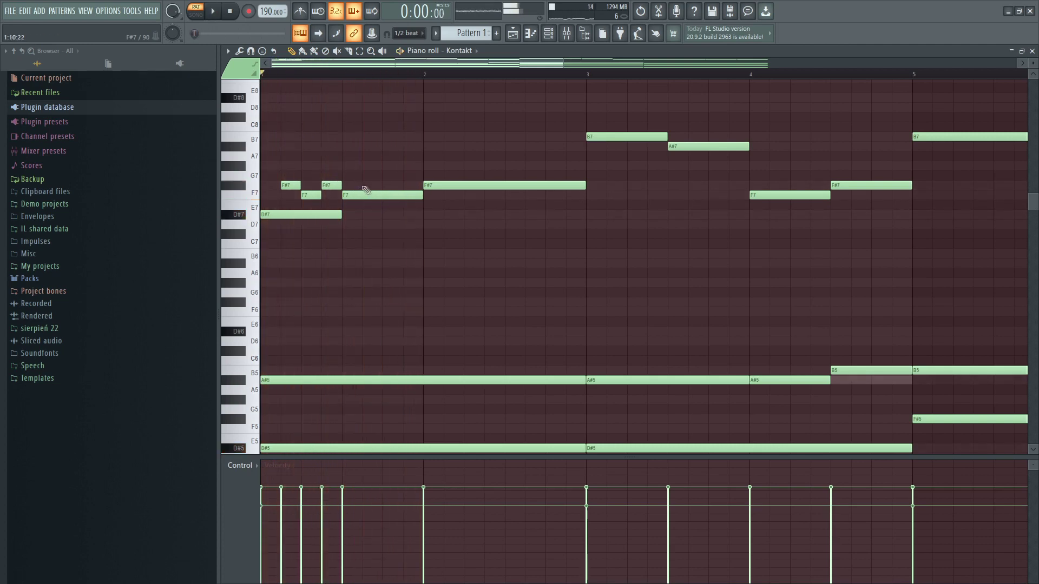
key("space")
key("space")
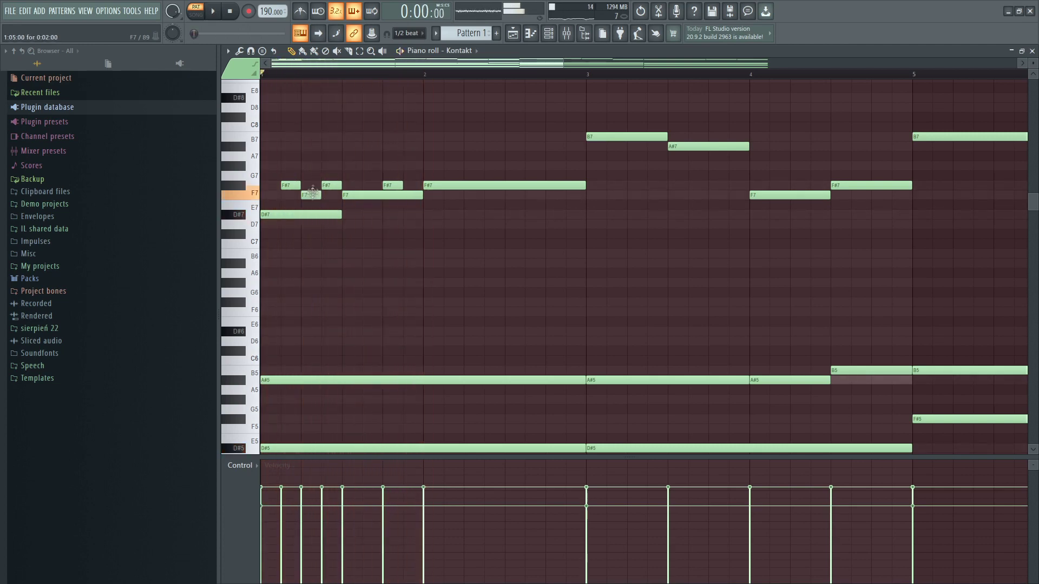
key("space")
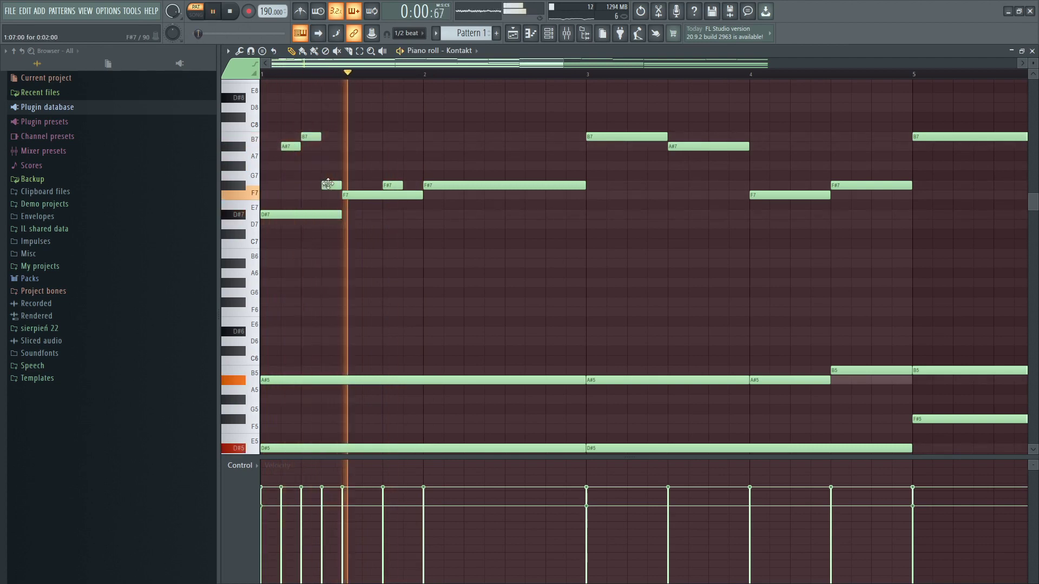
key("space")
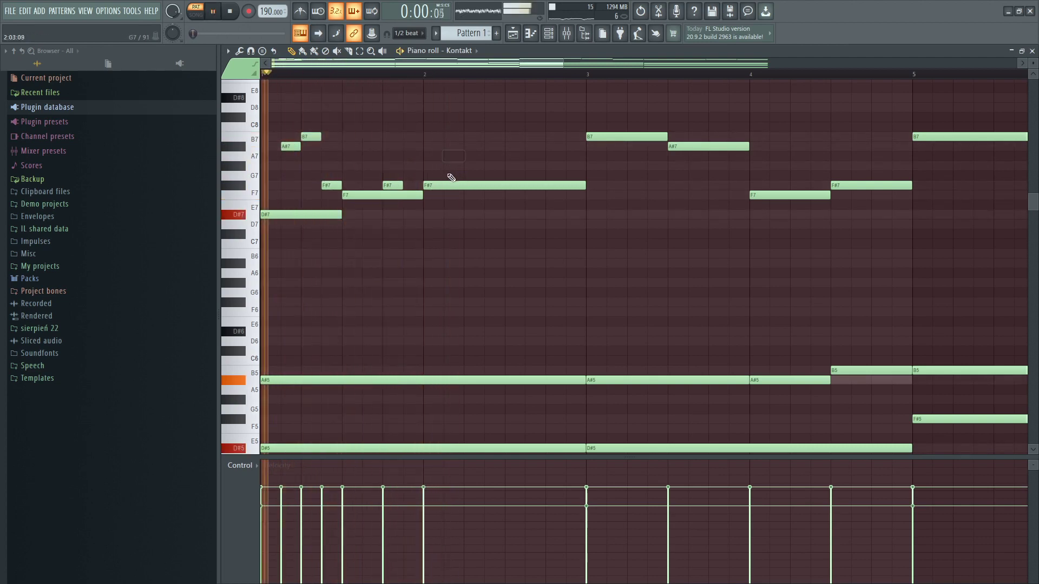
Add half-beat F7, B7 and A#7 notes in sequence after the first half beat of bar 2
left_click(456, 195)
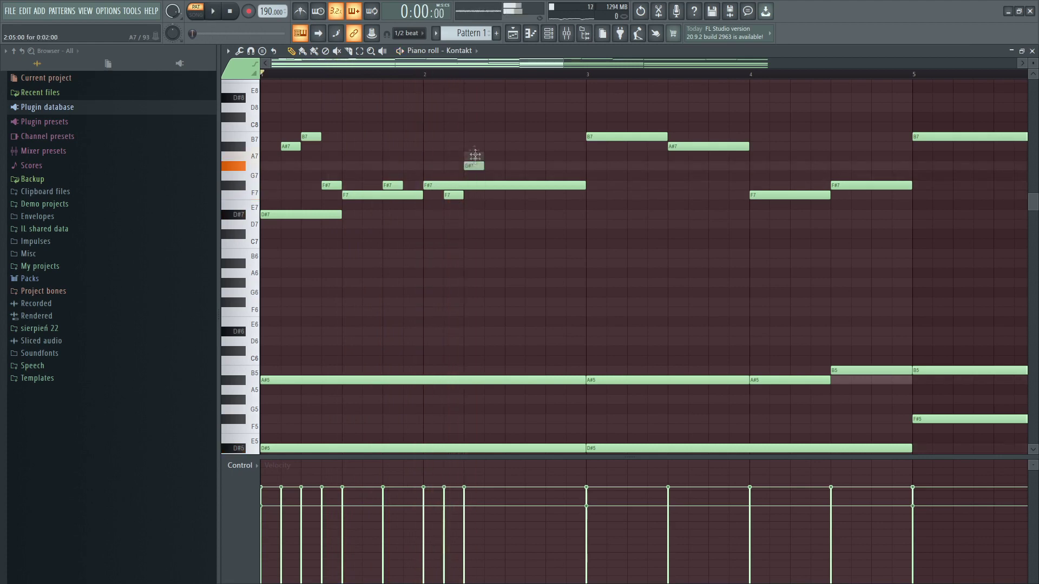
scroll(515, 150, "up", 4)
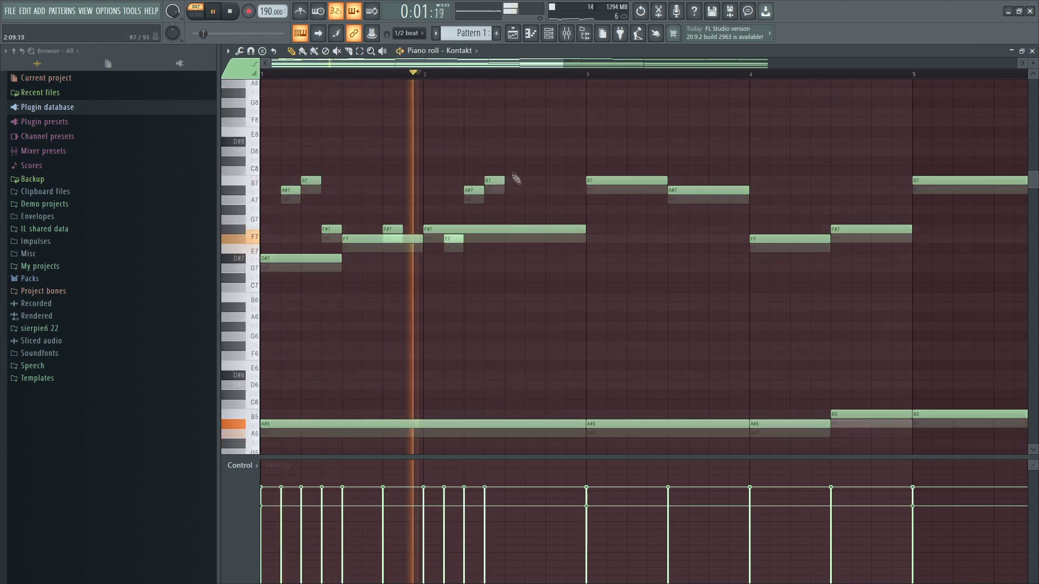
key("space")
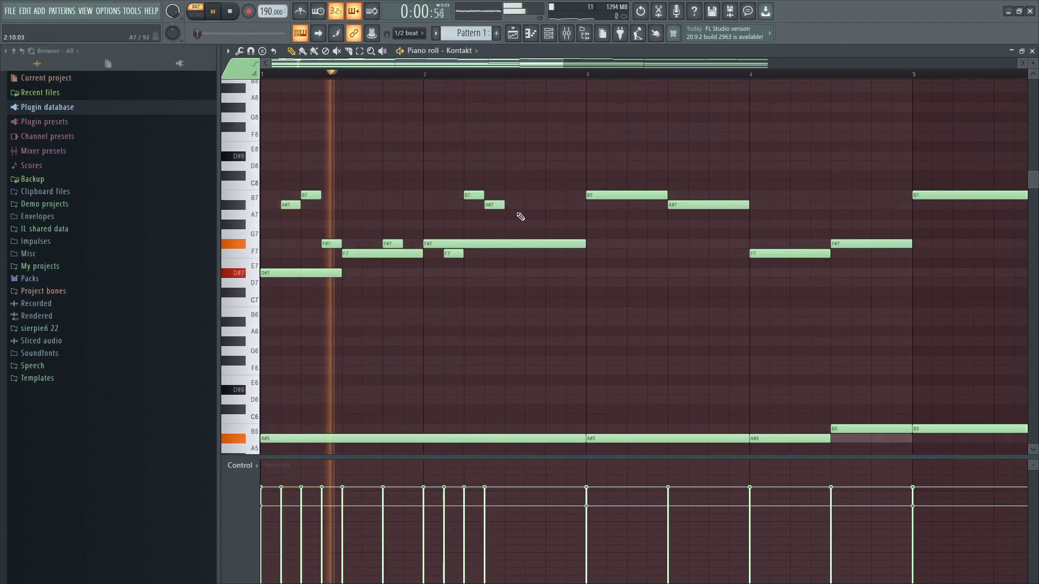
Fill the second half of bar 2 with half-beat F#7, F7, D#7 and F7 notes
key("space")
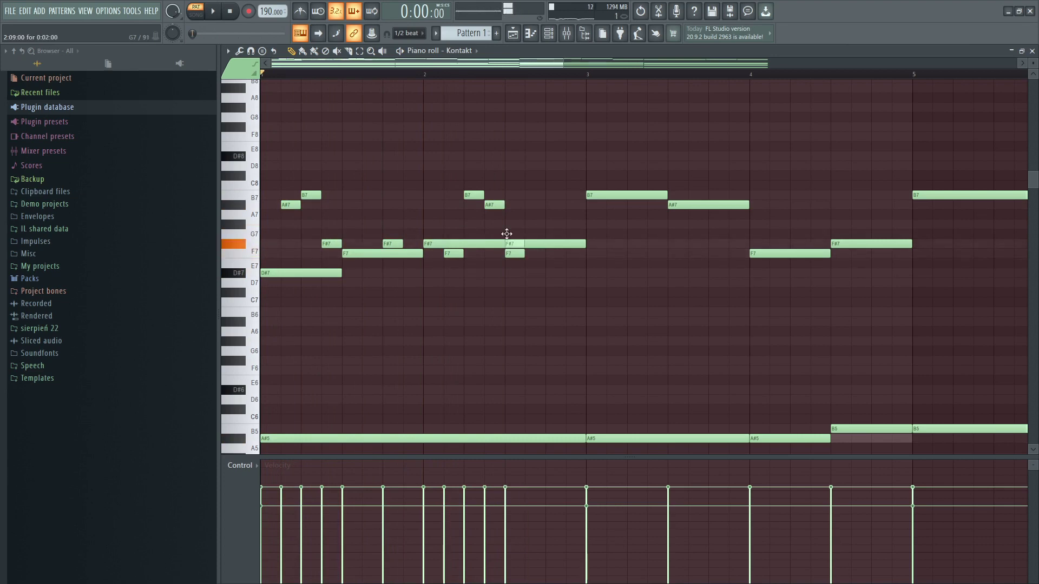
key("space")
left_click_drag(527, 251, 512, 241)
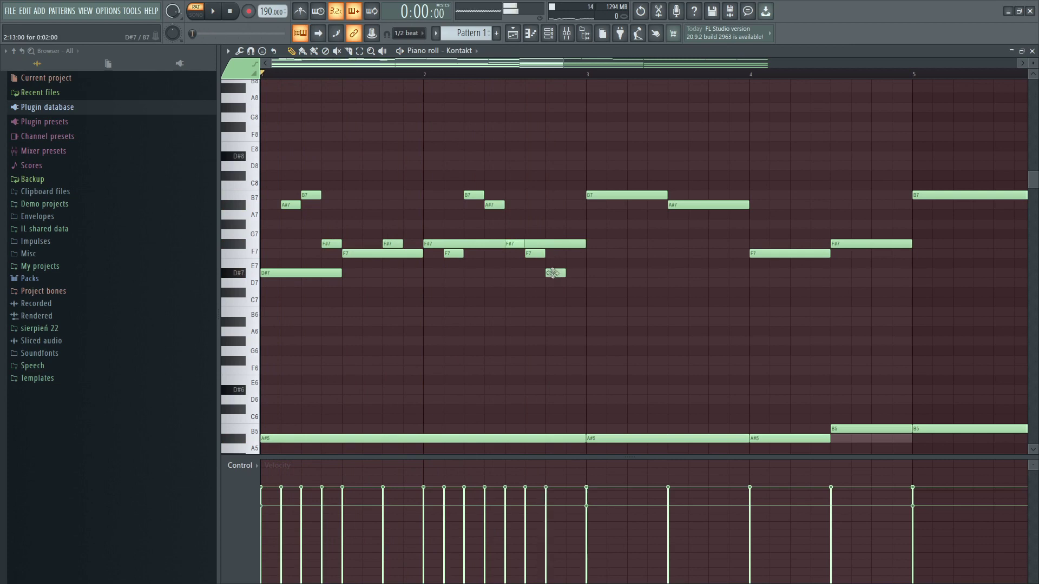
left_click(566, 253)
key("space")
Add half-beat A#7, D#8 and B7 notes to the first half of bar 3 and a B7 on beat 4
scroll(584, 238, "down", 2)
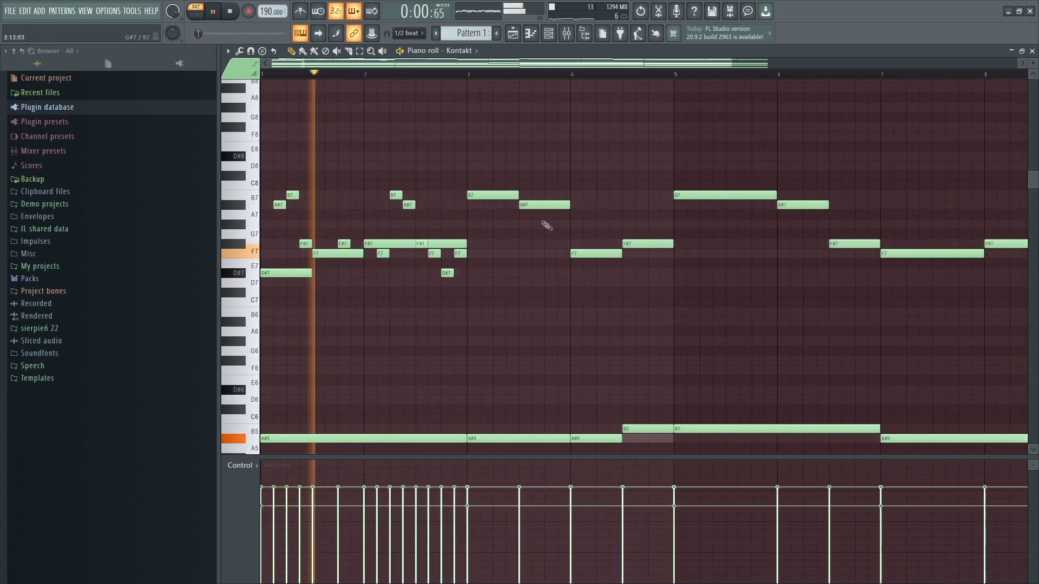
key("space")
key("space")
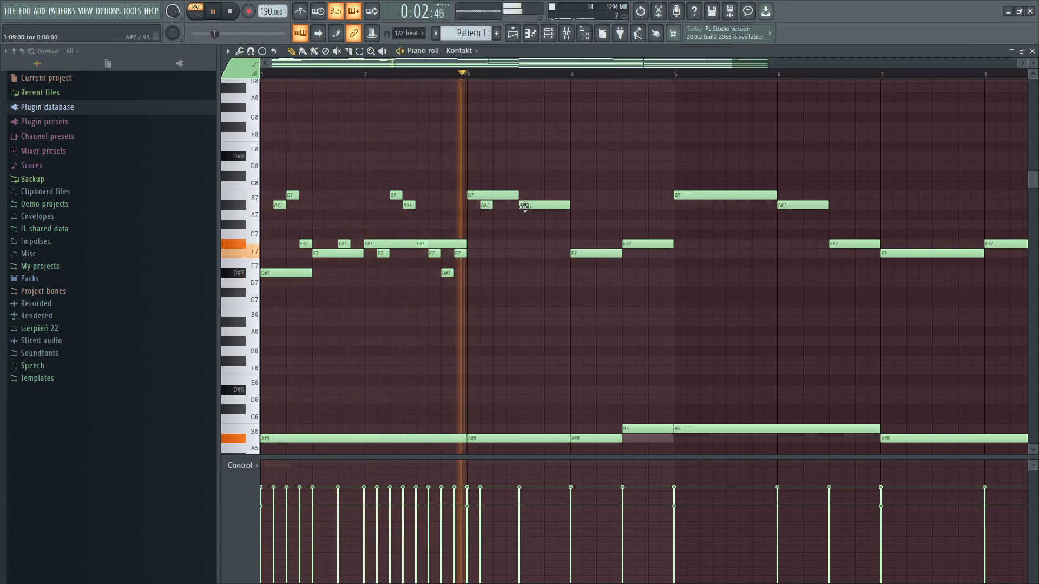
key("space")
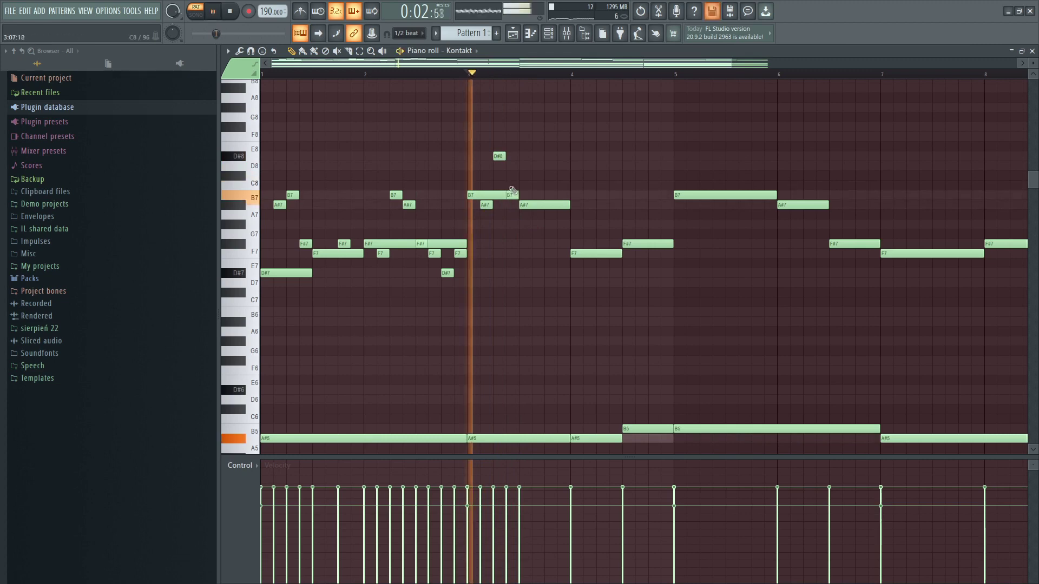
key("space")
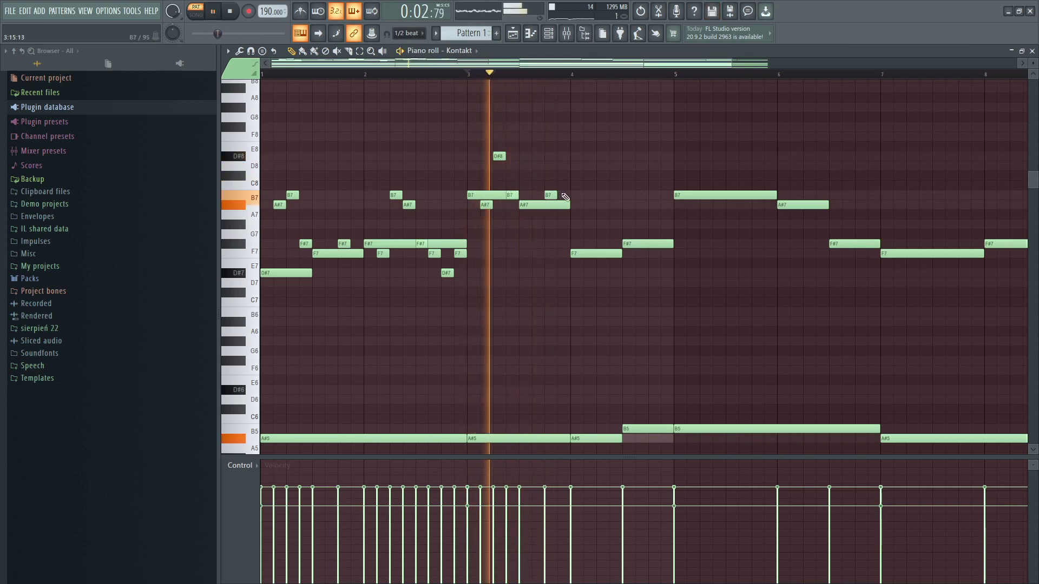
Add half-beat D#8, F8 and F#8 notes in rising order to the first half of bar 4
left_click(589, 244)
key("space")
key("space")
left_click_drag(590, 244, 589, 127)
key("space")
key("space")
left_click(610, 136)
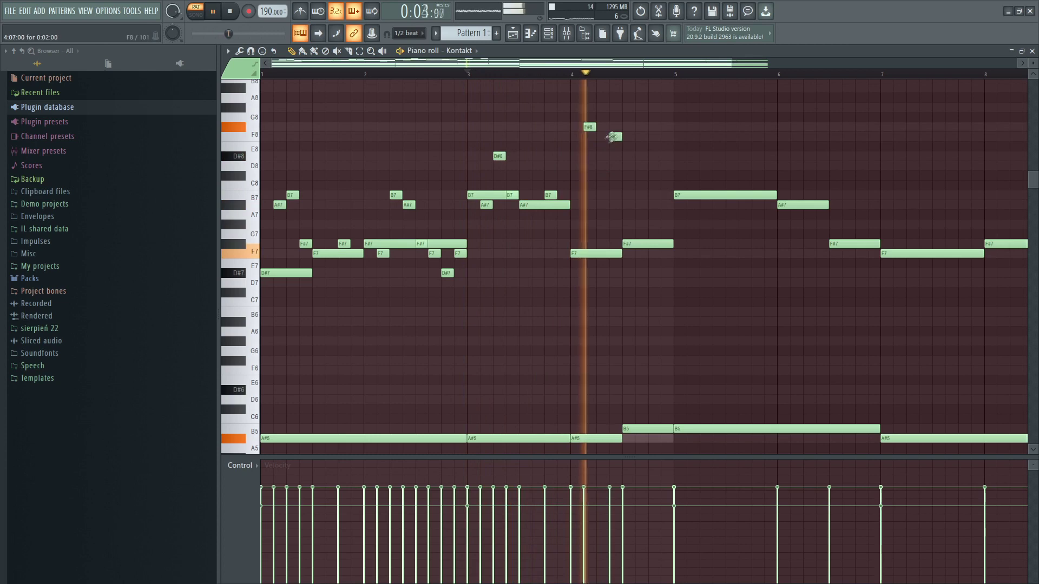
key("space")
left_click(599, 137)
key("space")
key("space")
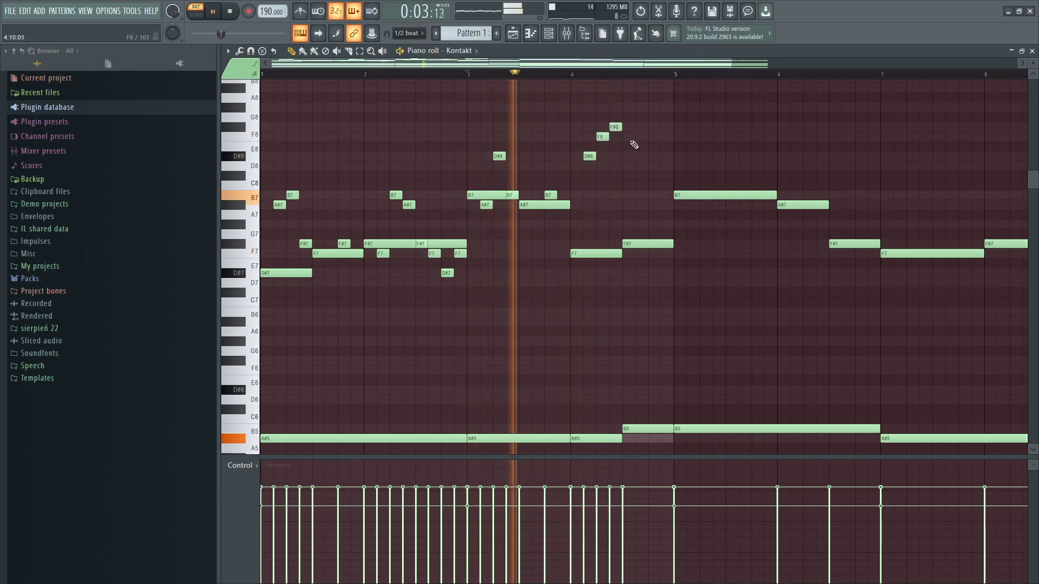
Reorder the bar 4 fill so that its half-beat notes run D#8, F#8, F8
scroll(628, 163, "up", 2)
scroll(629, 174, "up", 1)
left_click(625, 166)
key("space")
key("space")
right_click(633, 166)
key("space")
right_click(612, 157)
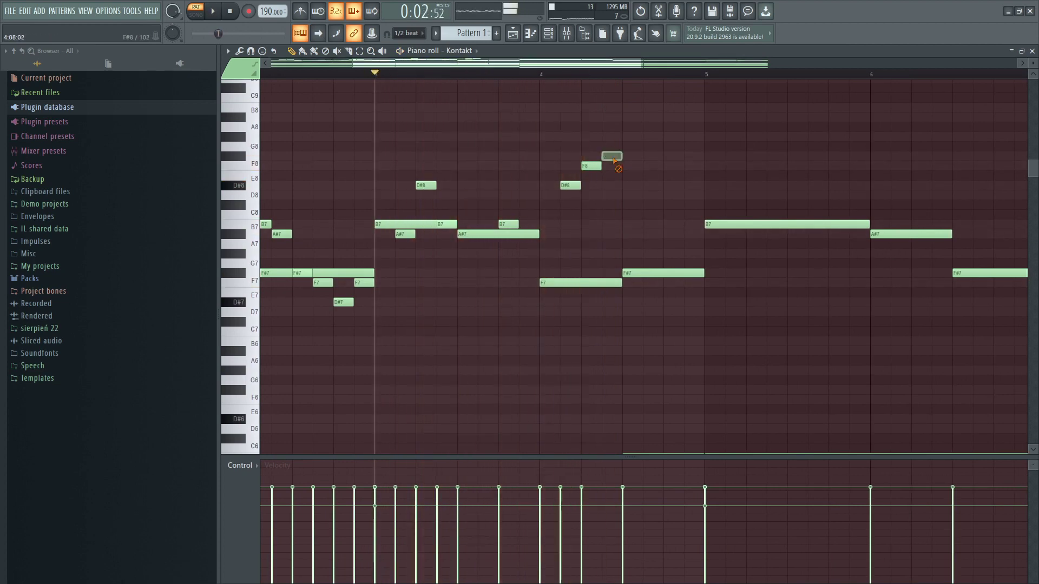
key("space")
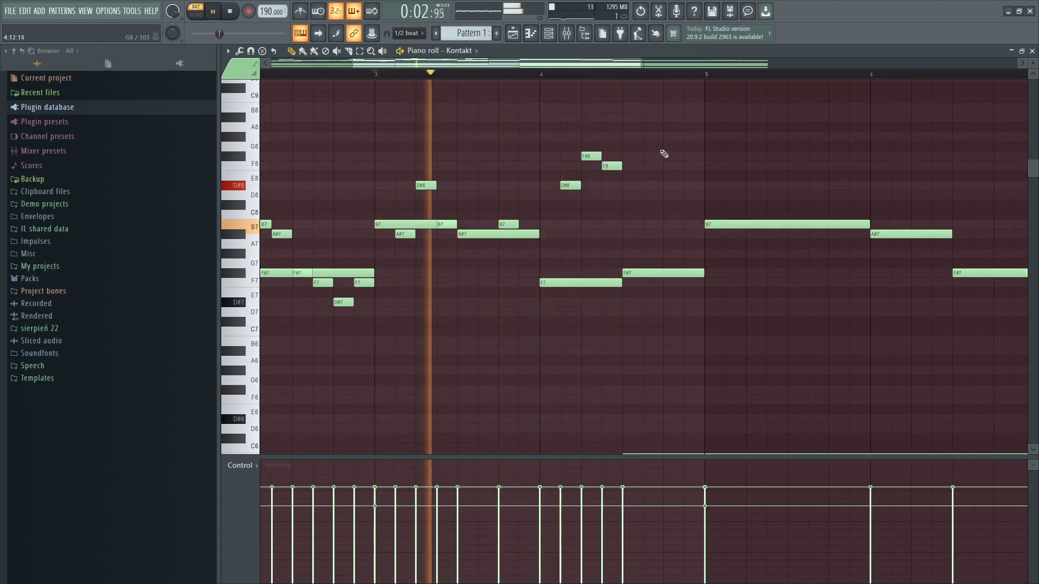
Play the bar 4 fill and transpose its three notes down one octave to D#7, F#7 and F7
key("space")
key("space")
left_click_drag(636, 144, 570, 193)
key("ctrl+Down")
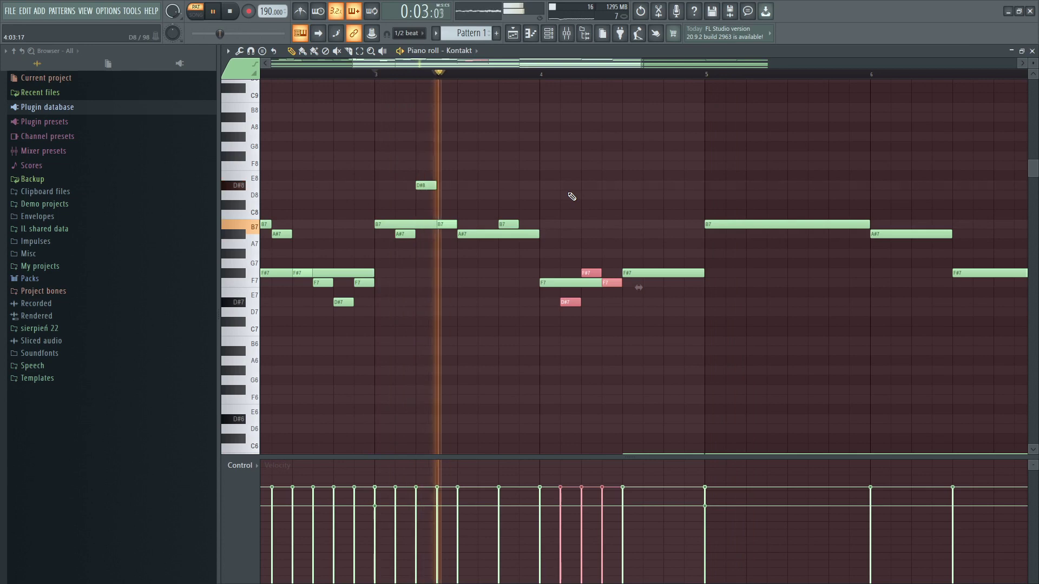
Add half-beat G#7, B7 and A#7 notes to the second half of bar 4 and play from bar 3
scroll(643, 214, "down", 2)
scroll(660, 290, "up", 3)
key("space")
left_click(628, 255)
left_click(629, 255)
left_click(657, 224)
left_click(682, 233)
key("space")
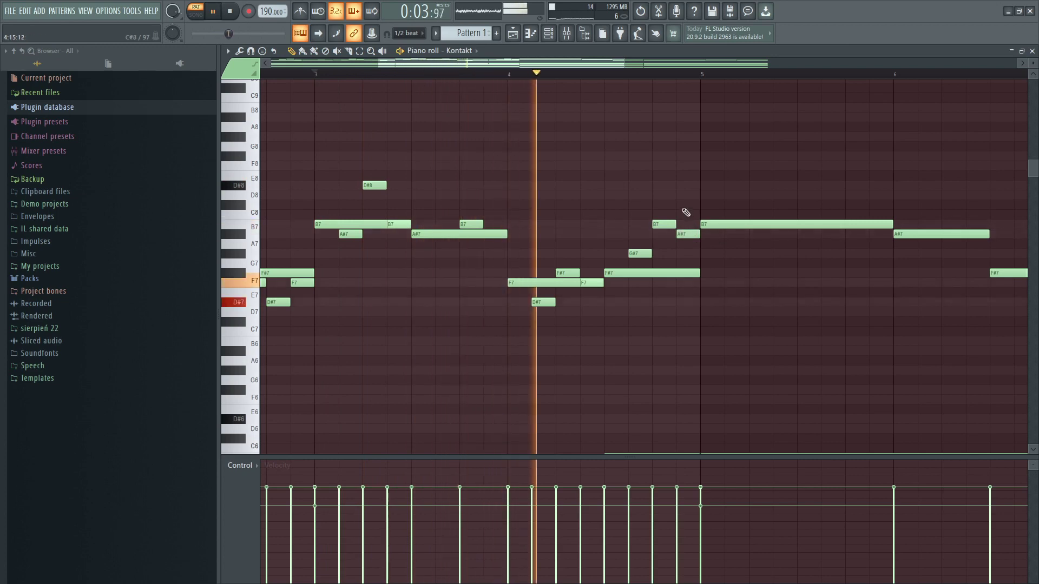
key("space")
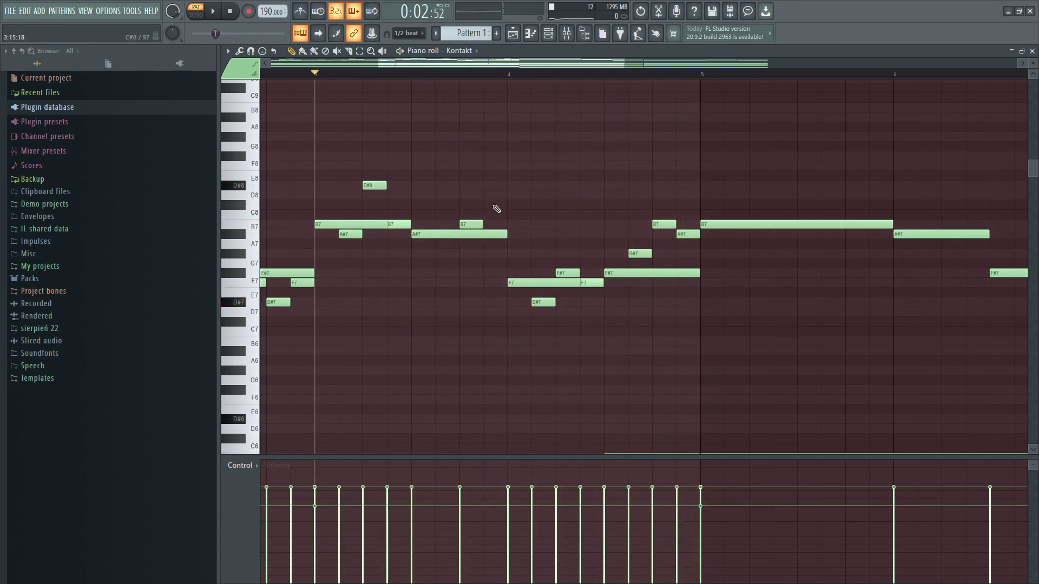
Try lowering the last half-beat note in the first half of bar 3 from B7 to A#7
left_click_drag(332, 191, 401, 262)
left_click_drag(403, 191, 317, 259)
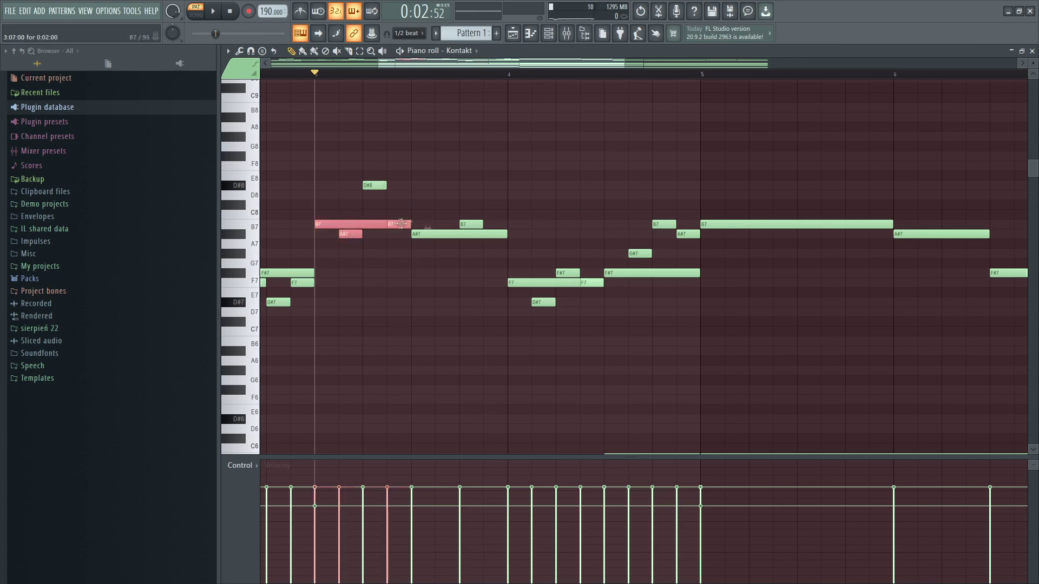
left_click_drag(399, 222, 393, 241)
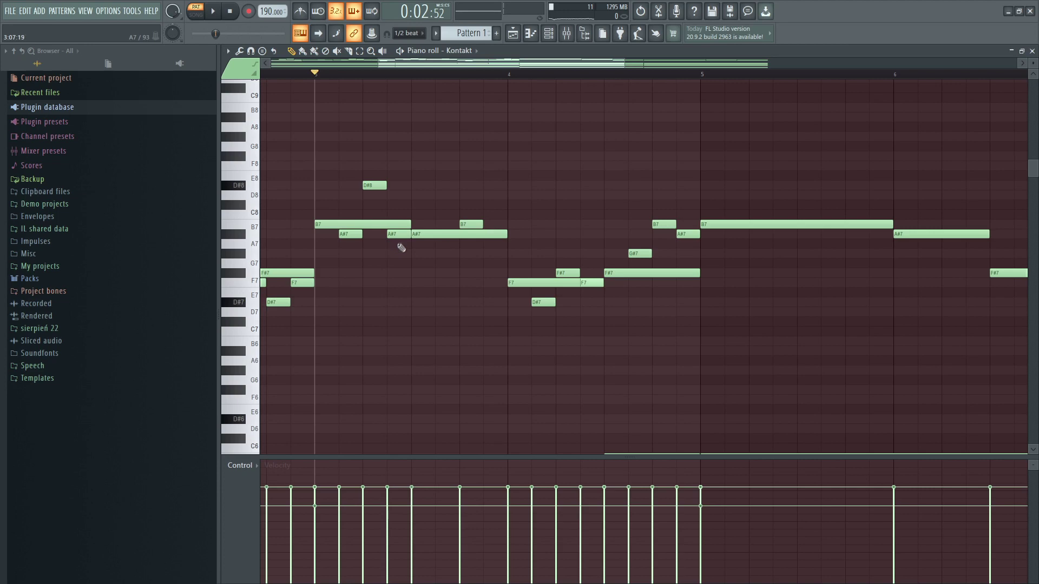
left_click_drag(399, 239, 448, 234)
left_click_drag(382, 259, 398, 221)
left_click(398, 240, "ctrl")
Play the melody from bar 3 to review the fills in bars 3 and 4
scroll(494, 195, "down", 2)
key("space")
scroll(505, 186, "down", 1)
scroll(556, 196, "up", 2)
scroll(575, 209, "down", 2)
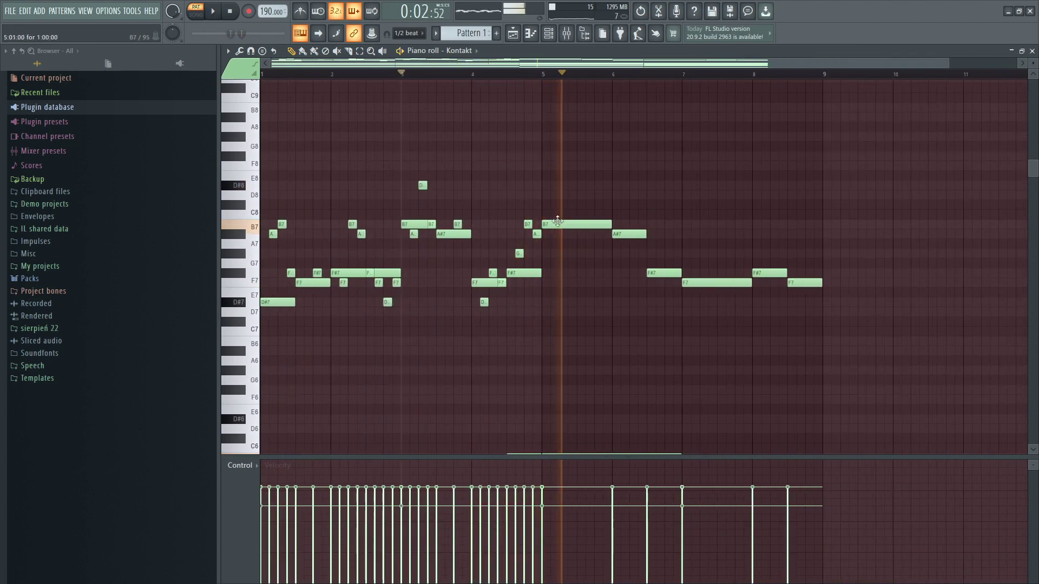
key("space")
Replace the long B7 note in bar 5 with a copy of the bar 3 melody and its fill notes
scroll(411, 232, "up", 1)
left_click_drag(467, 172, 391, 255)
left_click(458, 209, "ctrl")
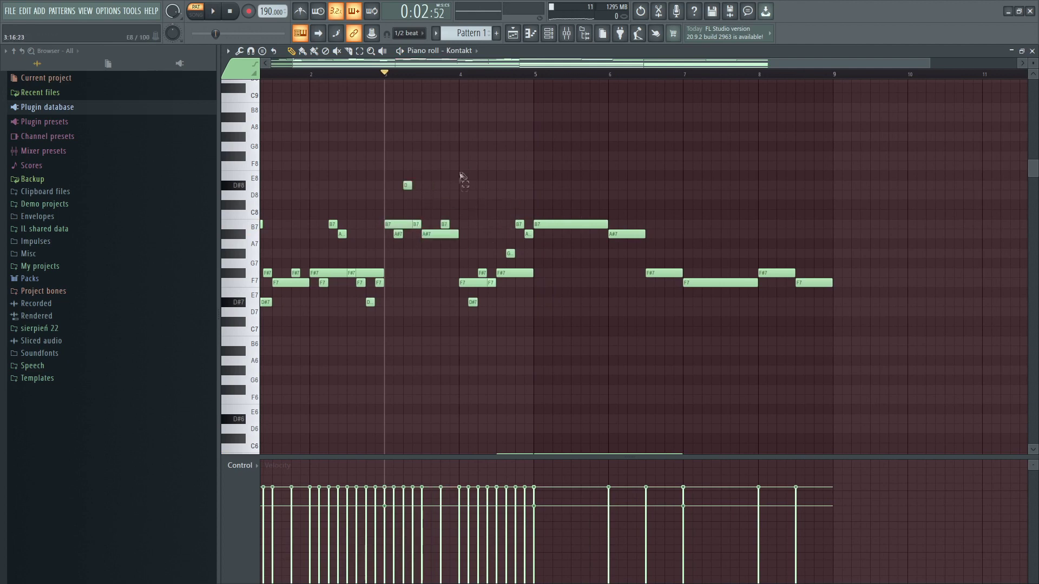
left_click_drag(462, 176, 403, 244)
left_click(575, 216, "ctrl")
right_click(563, 223)
left_click_drag(463, 162, 365, 258)
left_click_drag(397, 227, 546, 227)
left_click(561, 207, "ctrl")
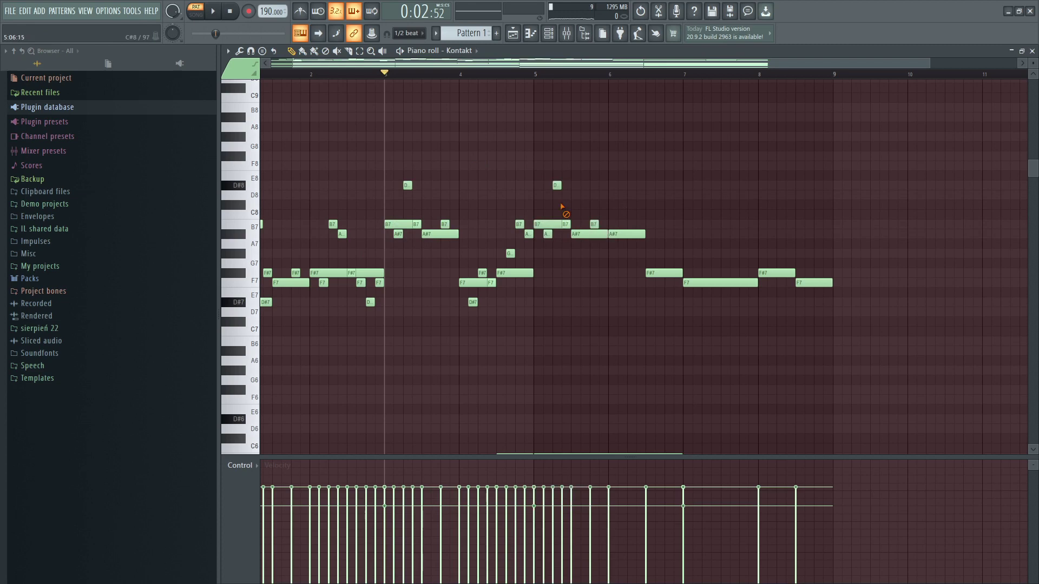
Remove the copied A#7 and B7 from the second half of bar 5, hold the sustained B7 through the bar, and play from bar 3
right_click(593, 225)
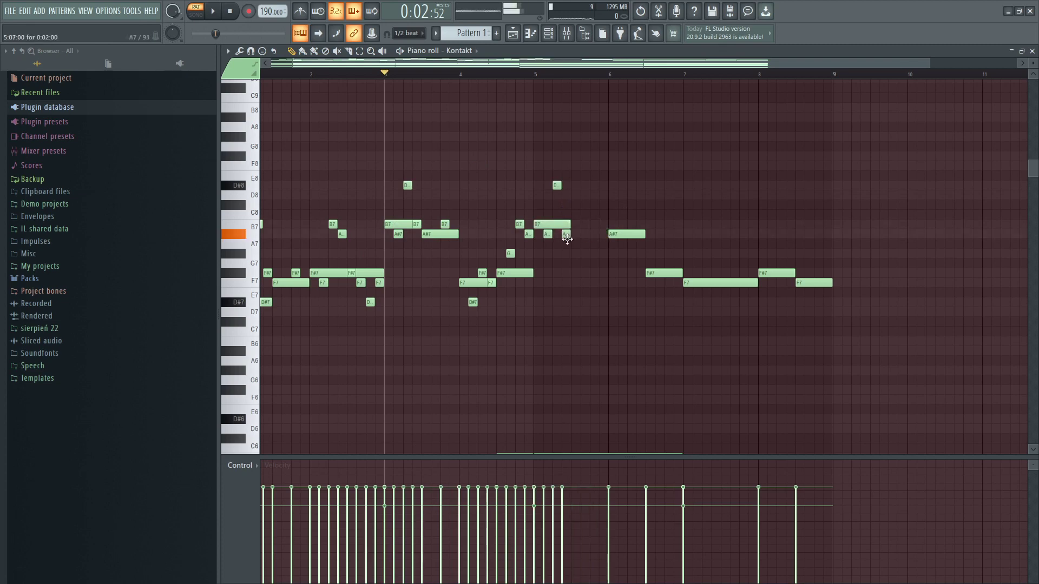
right_click(566, 232)
key("space")
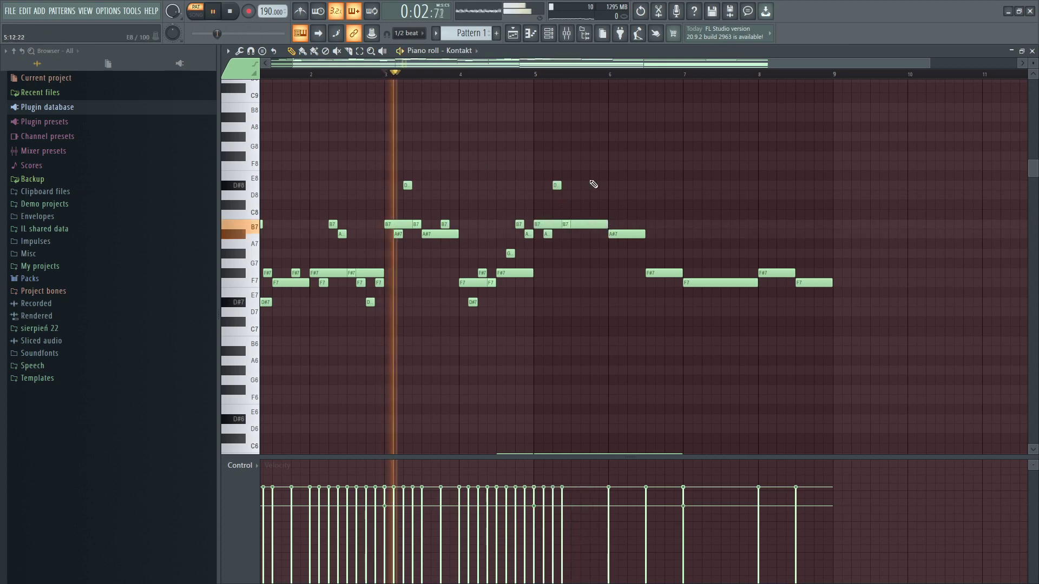
scroll(560, 234, "up", 4)
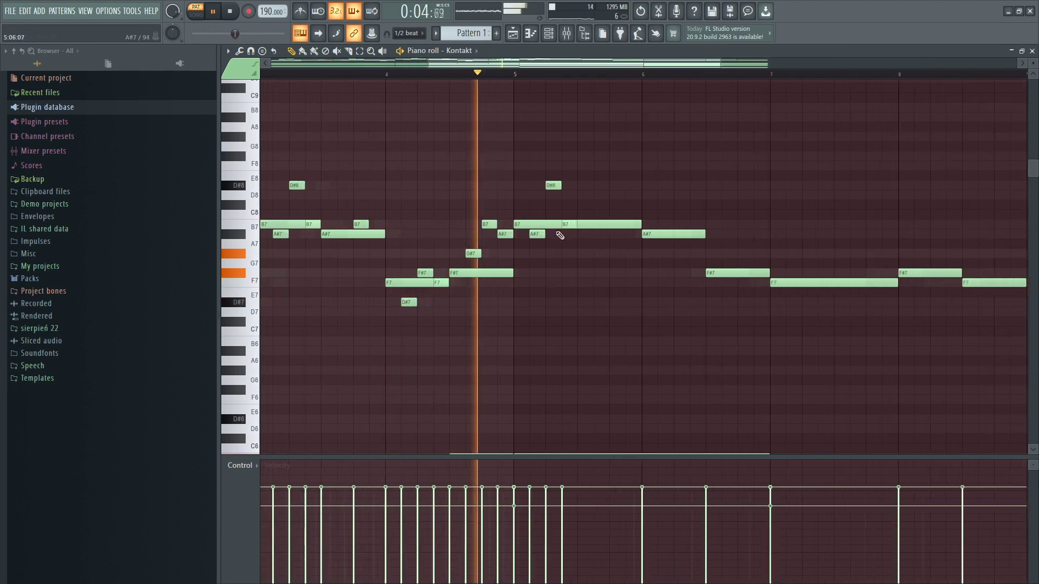
key("space")
Add half-beat A#7 and B7 notes to the second half of bar 5 and play from bar 5
left_click(596, 235)
left_click_drag(638, 215, 597, 221)
left_click(510, 77)
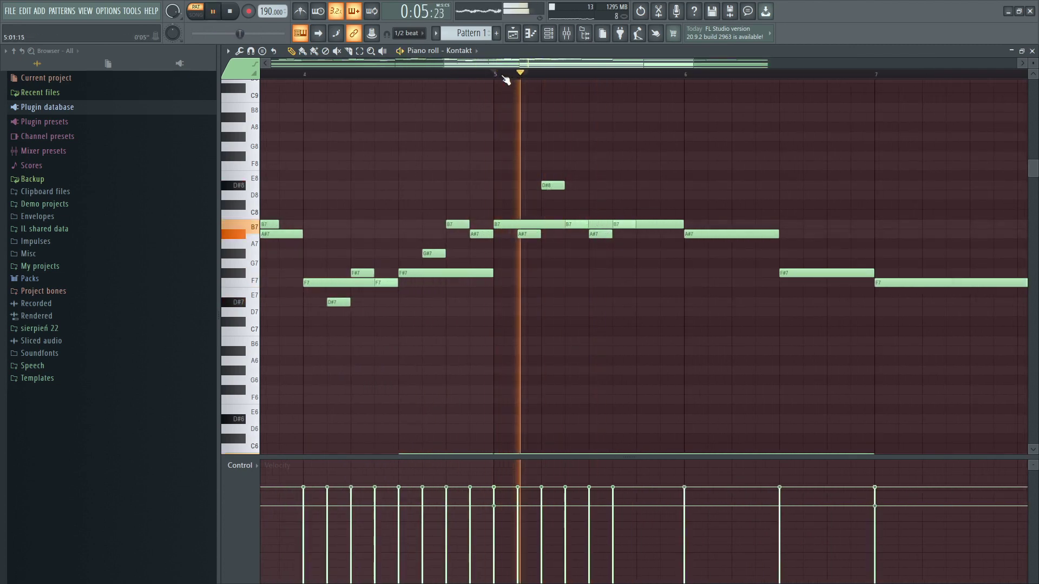
scroll(628, 222, "down", 4)
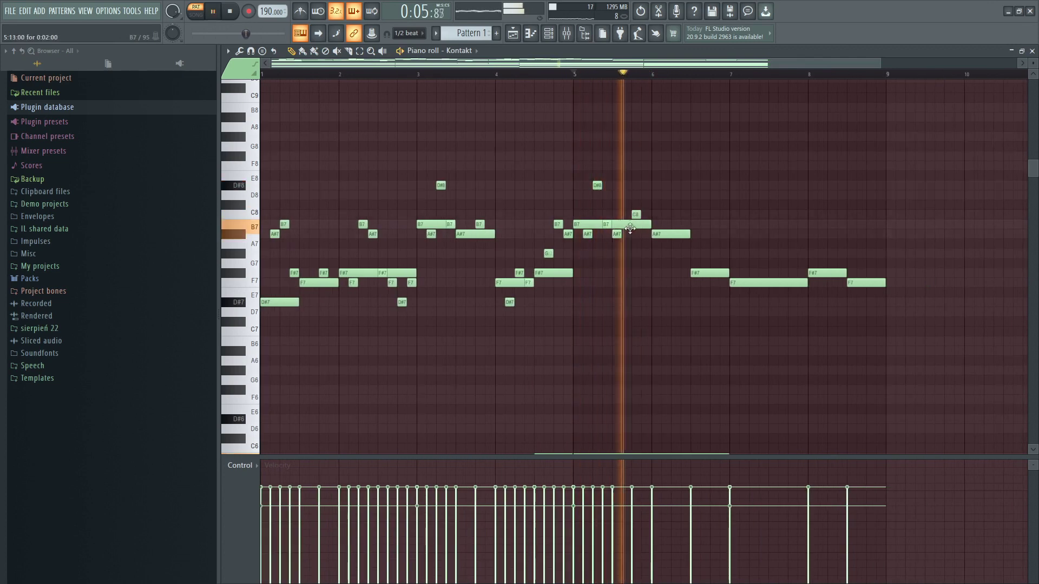
scroll(641, 238, "up", 4)
scroll(641, 238, "up", 1)
Add half-beat B7, A#7 and G#7 notes to the first half of bar 6 and play from bar 5
left_click(639, 224)
key("space")
left_click(652, 234)
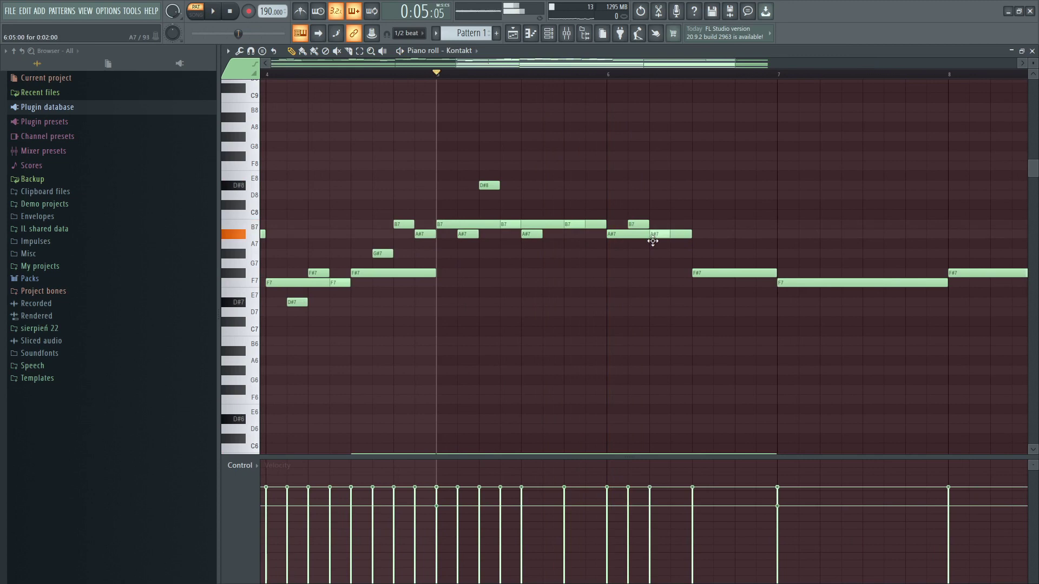
key("space")
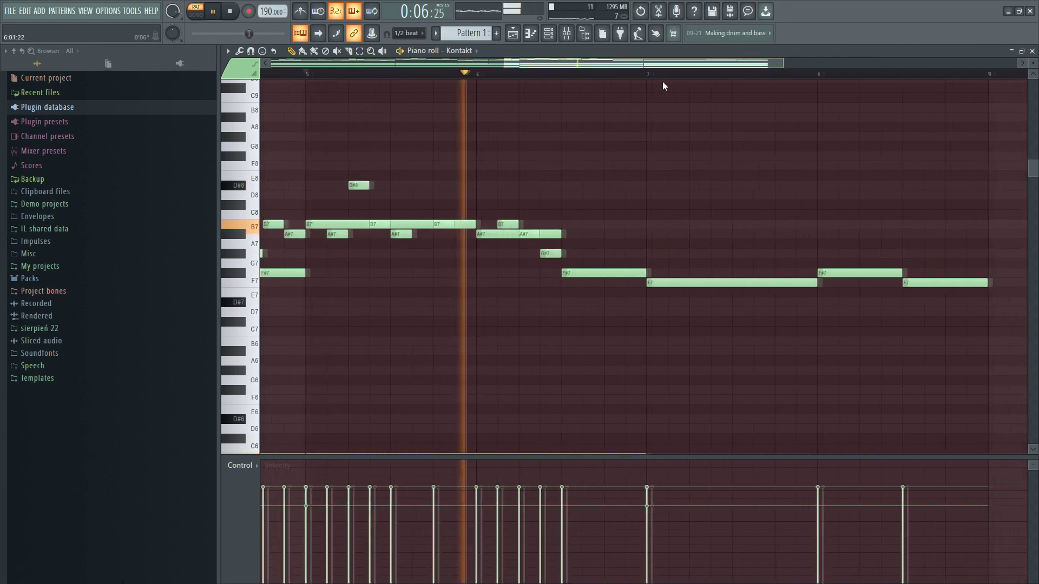
key("space")
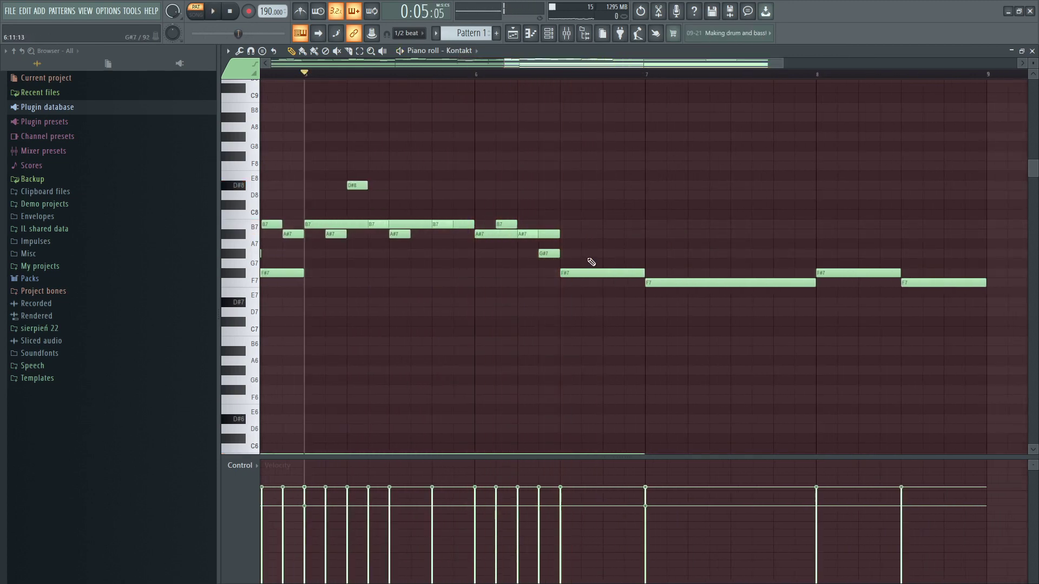
Add half-beat F7, F#7 and A#7 notes to the second half of bar 6 and play from bar 5
left_click(588, 279)
key("space")
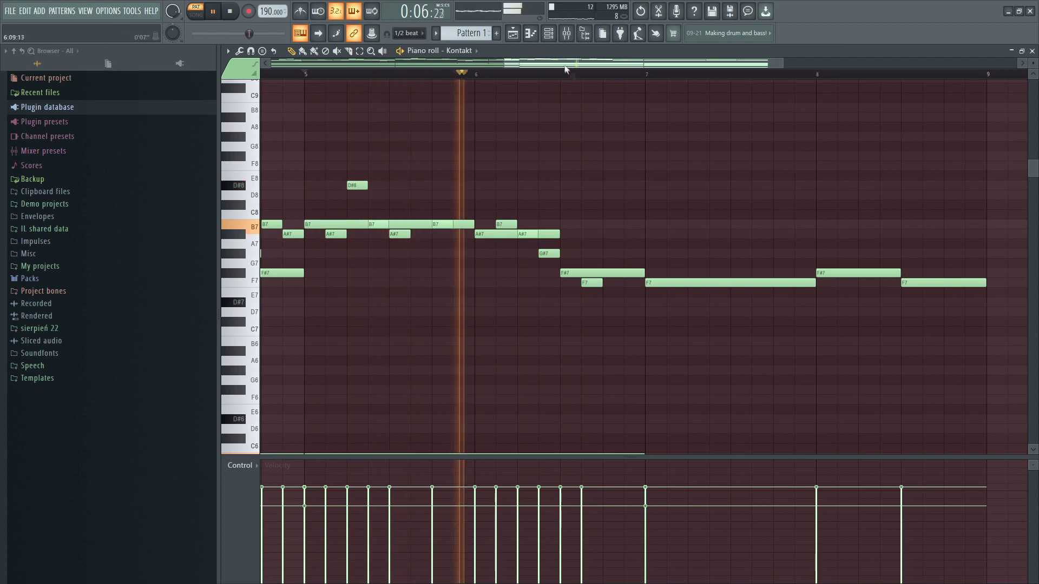
key("space")
left_click(507, 275)
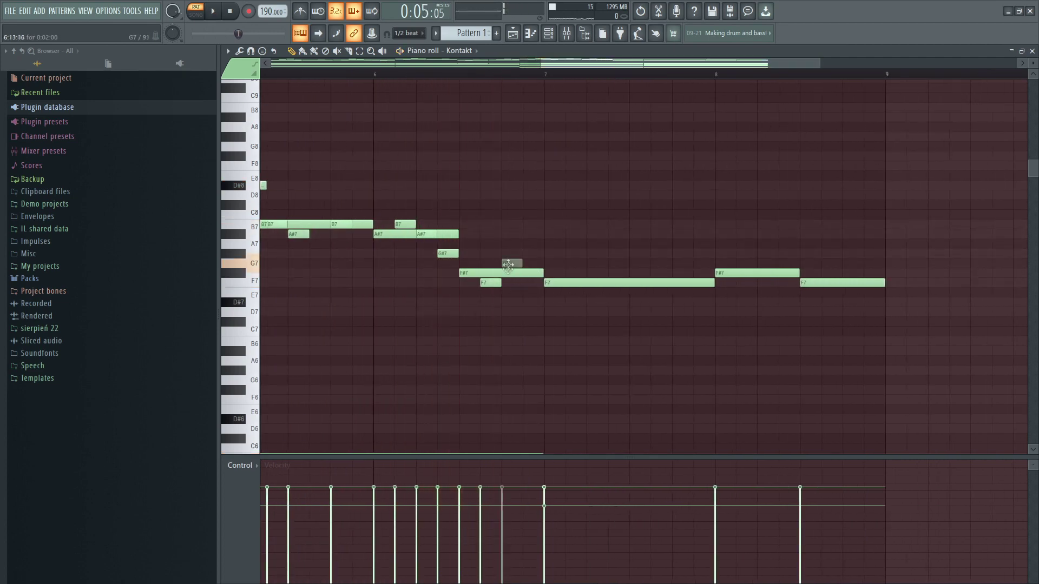
left_click(527, 234)
key("space")
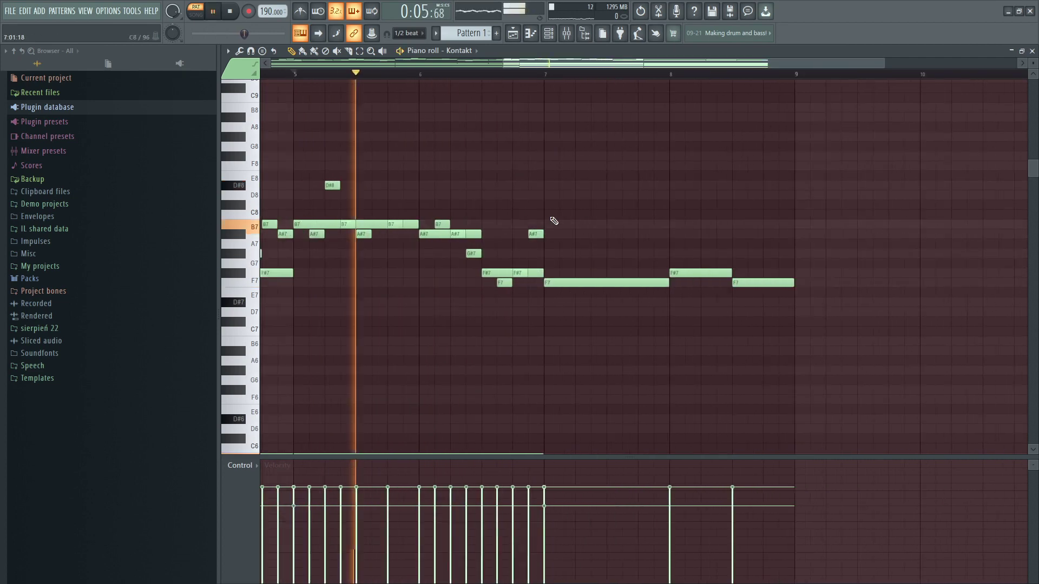
key("space")
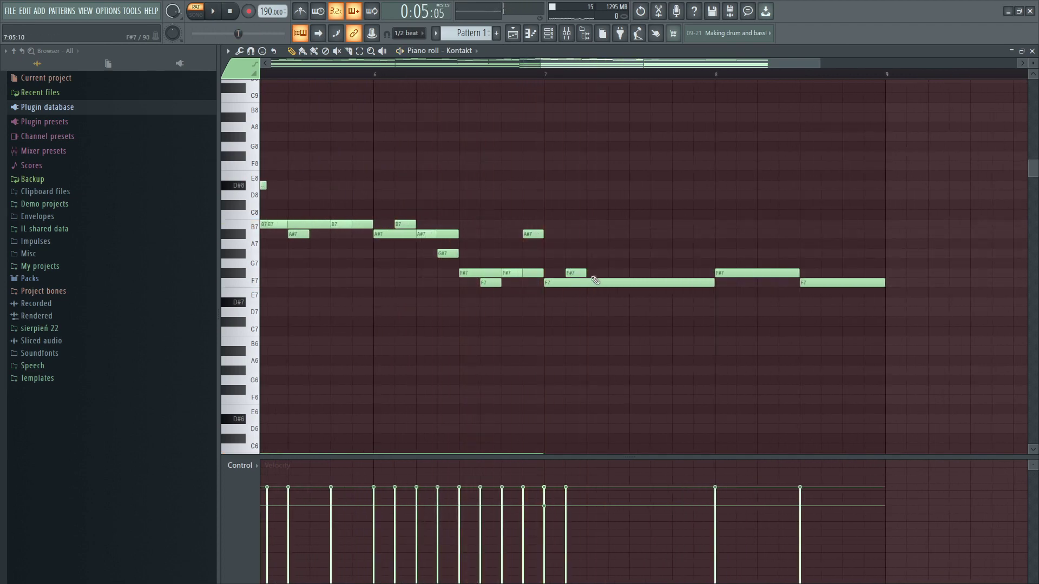
Add half-beat F#7, B7 and A#7 notes to the first half of bar 7 and play from bar 7
left_click(597, 234)
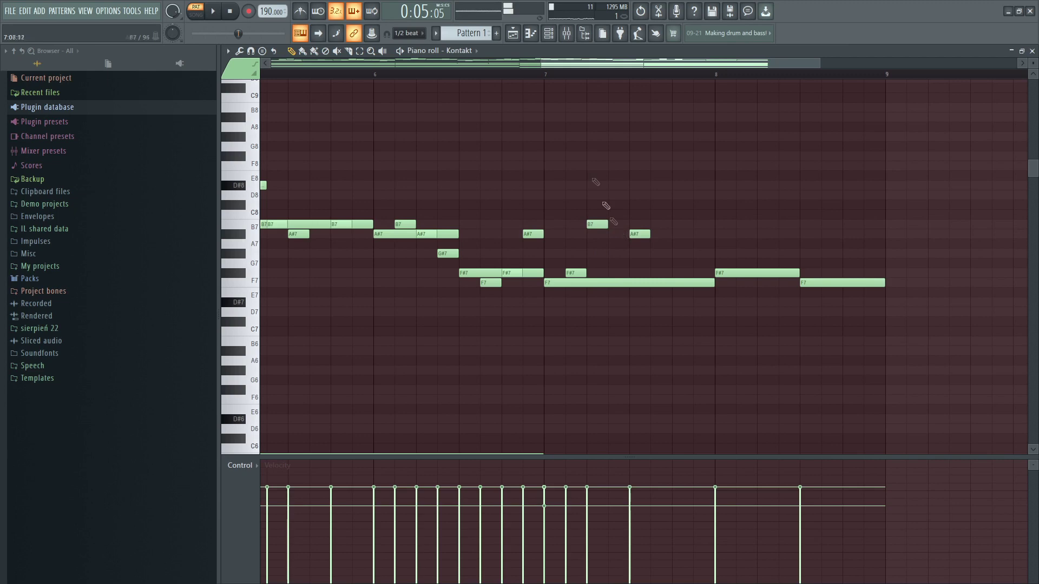
right_click(631, 233)
left_click(618, 233)
left_click(546, 75)
key("space")
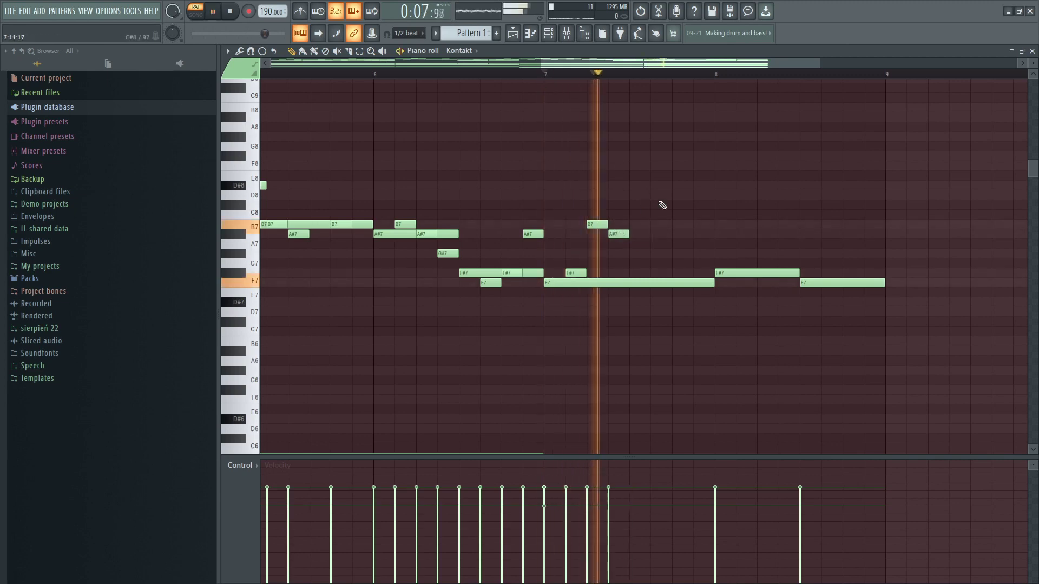
key("space")
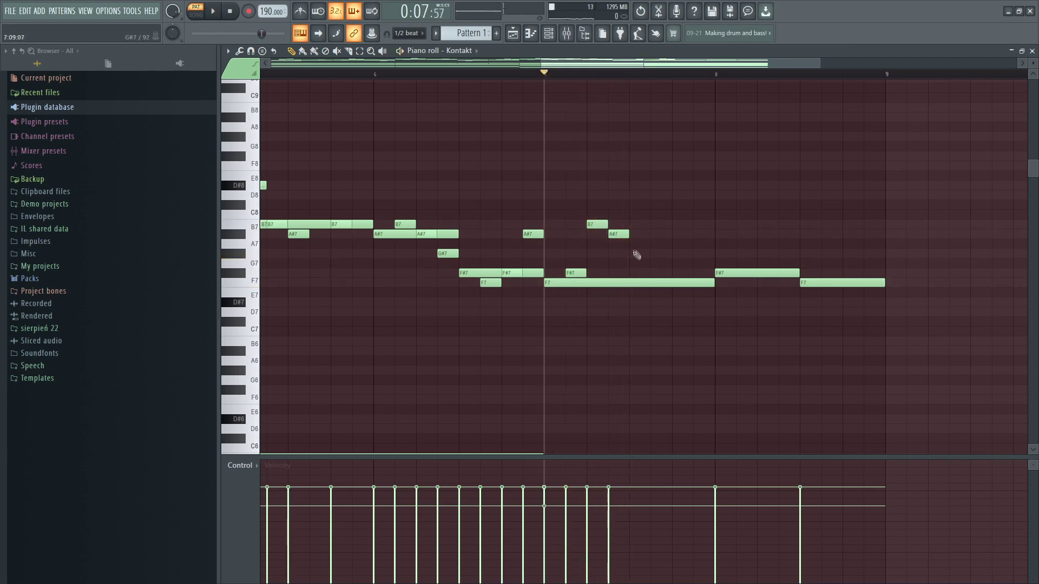
Add half-beat F#7 and F7 notes to the second half of bar 7 and play the bar
left_click(636, 225)
left_click(639, 273)
left_click(673, 282)
key("space")
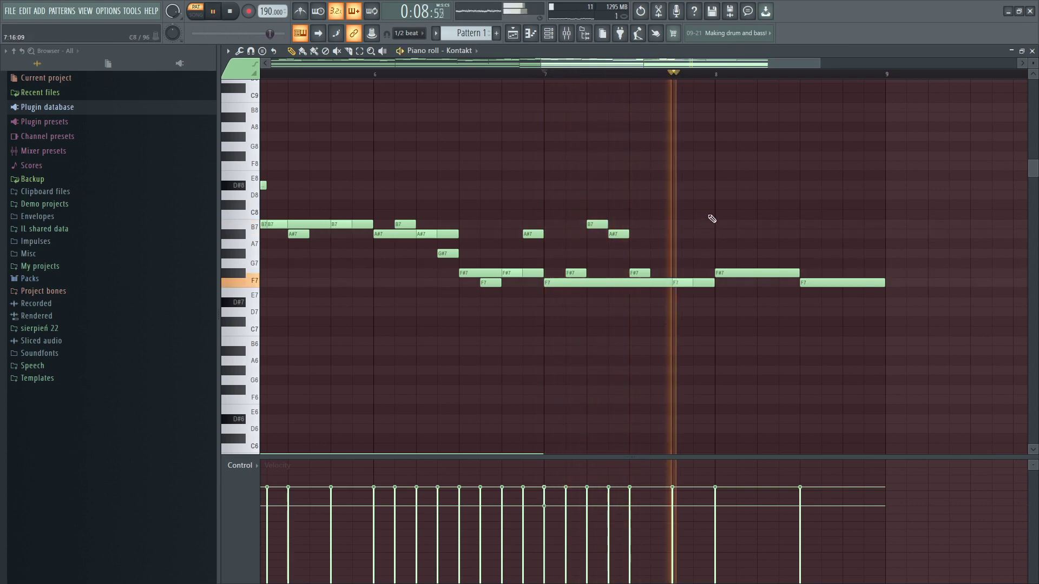
key("space")
Add half-beat F7, A#7 and B7 notes to the first half of bar 8 and play from bar 7
left_click(728, 282)
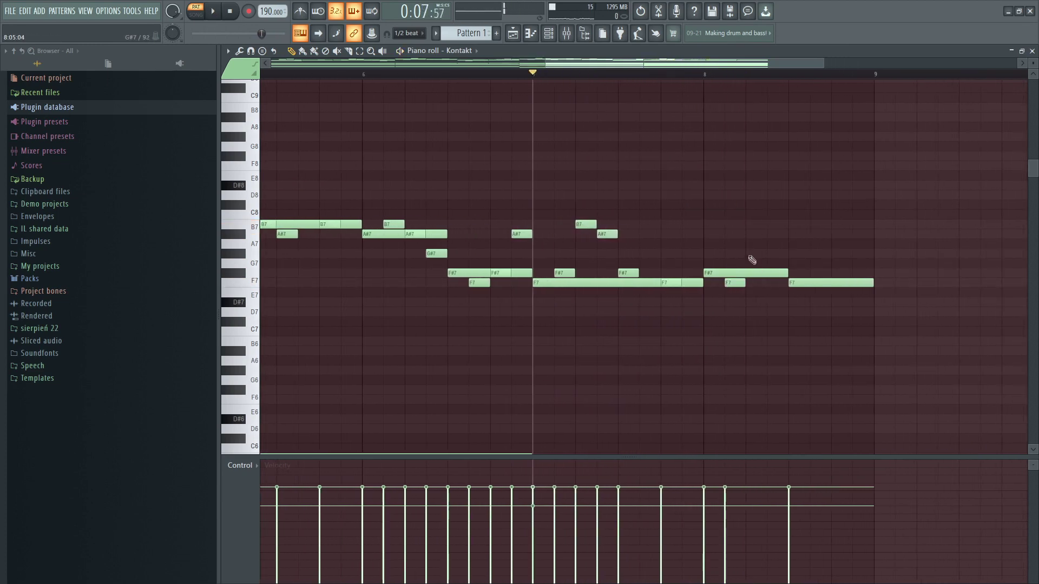
left_click(773, 225)
key("space")
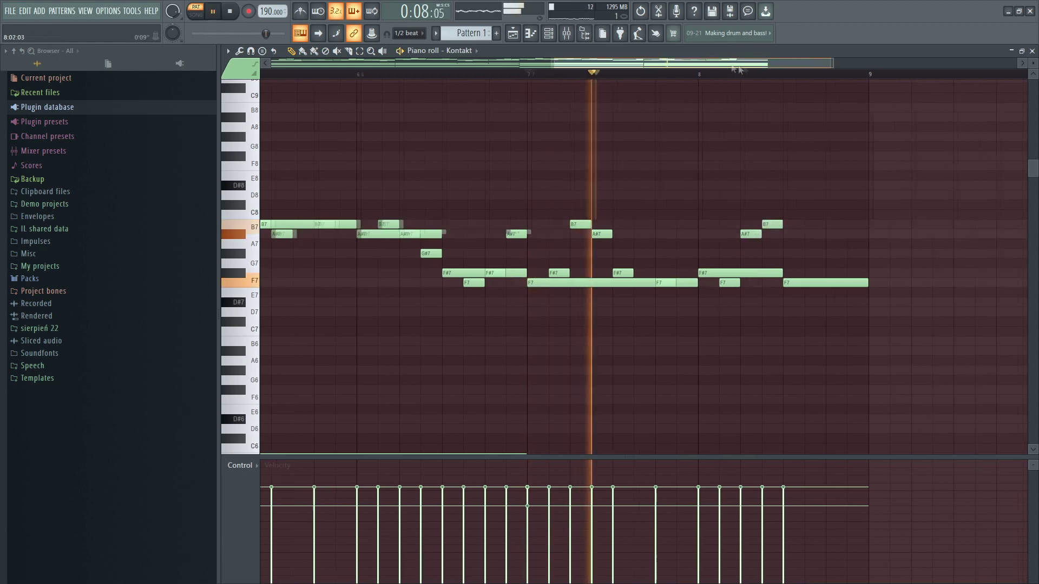
key("space")
Add half-beat A#7, B7 and D#8 notes to the second half of bar 8 and play from bar 7
left_click(708, 234)
left_click(748, 186)
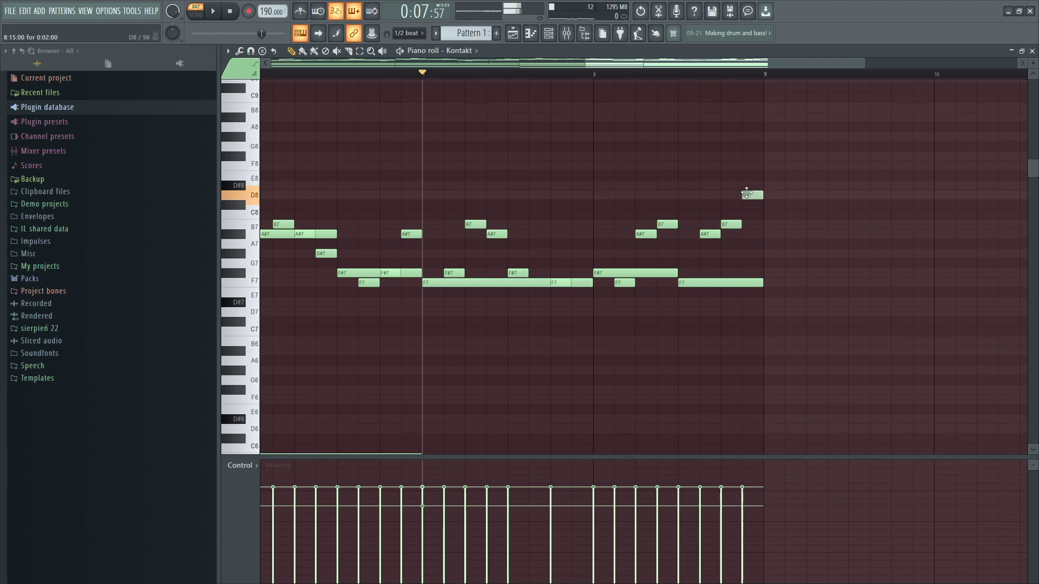
key("space")
left_click_drag(699, 64, 739, 81)
scroll(734, 130, "down", 3)
key("space")
key("space")
Try the last note of bar 8 an octave lower at D#7, then at A#7, playing the ending
left_click(664, 186, "ctrl")
key("ctrl+Down")
left_click(664, 186, "ctrl")
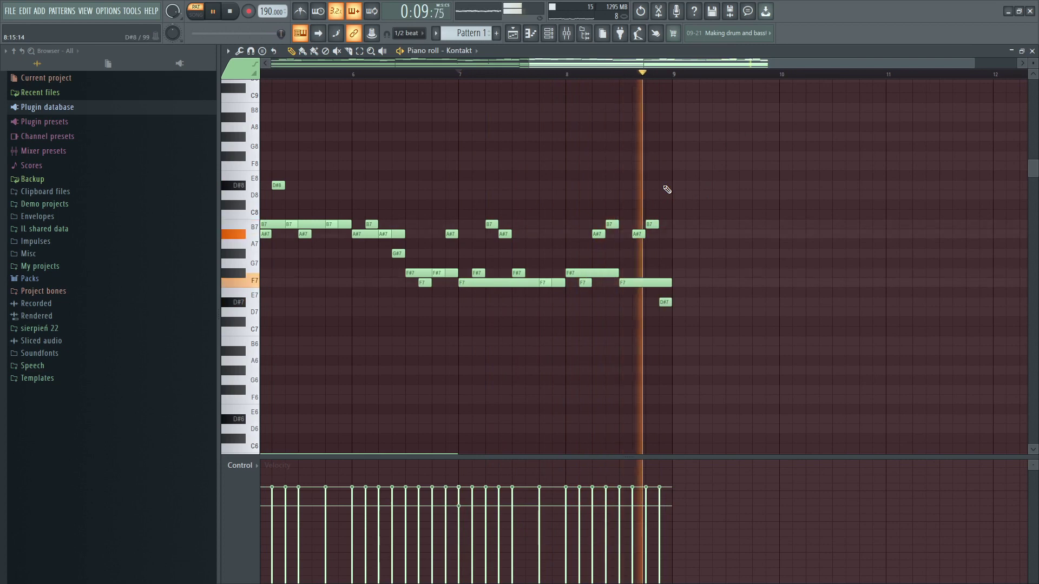
left_click_drag(665, 301, 666, 233)
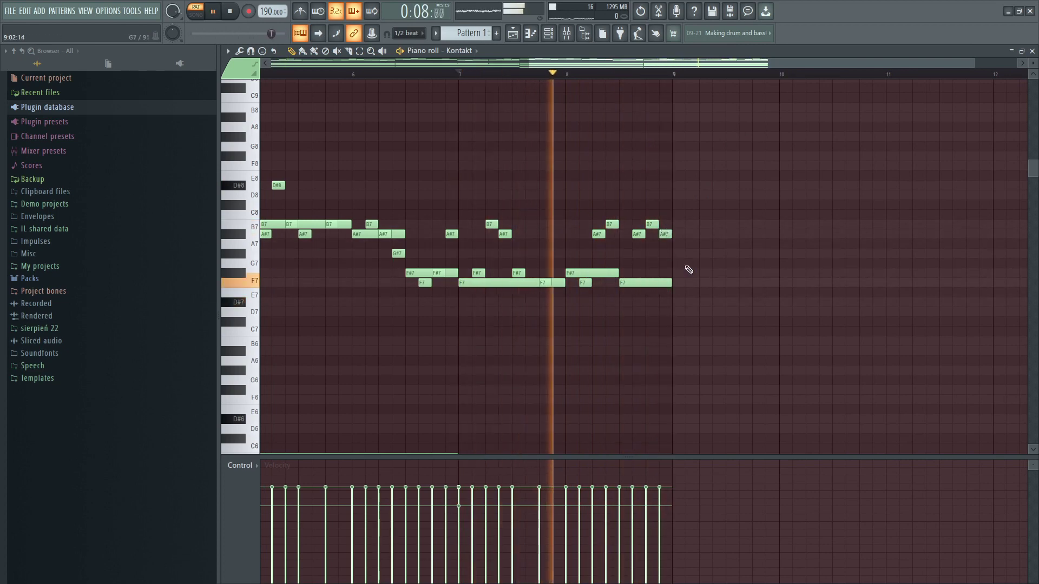
scroll(660, 262, "up", 2)
key("space")
key("space")
Try the last note of bar 8 at F#7, then at F7, playing the ending
left_click_drag(664, 234, 669, 272)
key("space")
key("space")
left_click_drag(668, 274, 670, 284)
scroll(670, 280, "up", 1)
scroll(670, 281, "up", 3)
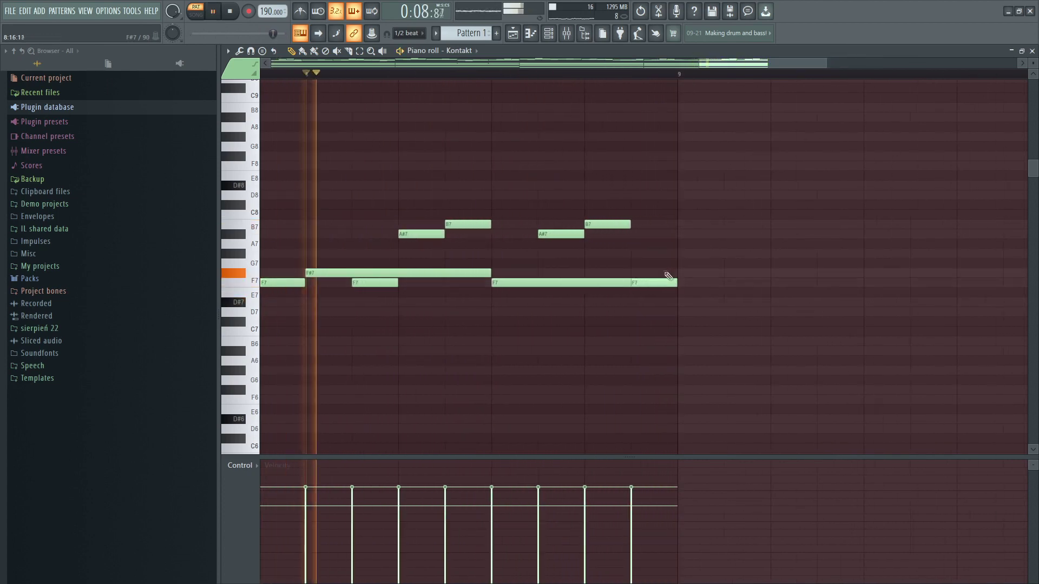
key("space")
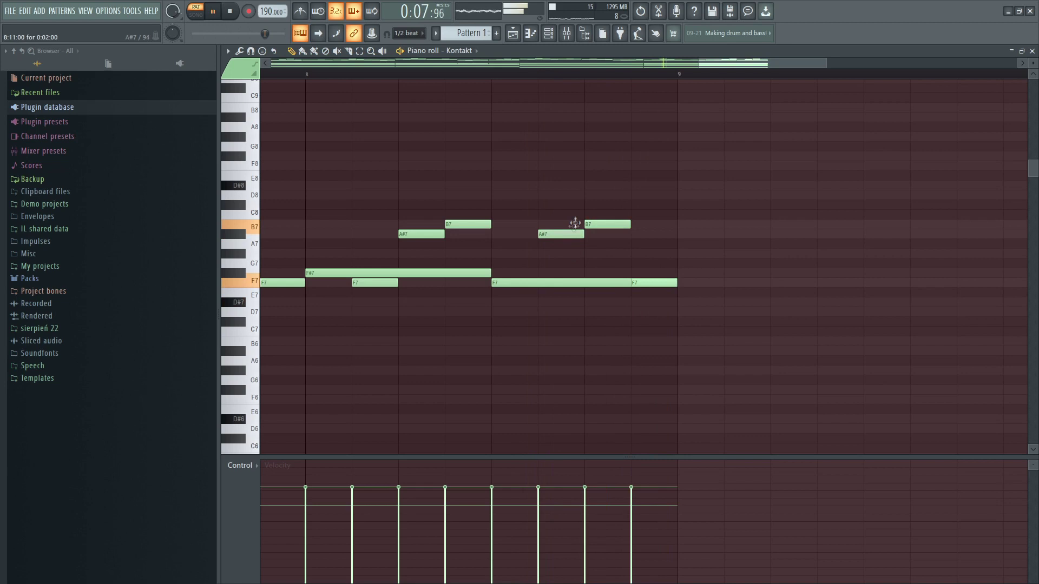
Rearrange the half-beat notes ending bar 8 to descend B7, A#7, A7 and play them
left_click_drag(557, 224, 611, 237)
key("space")
left_click_drag(657, 282, 620, 237)
key("space")
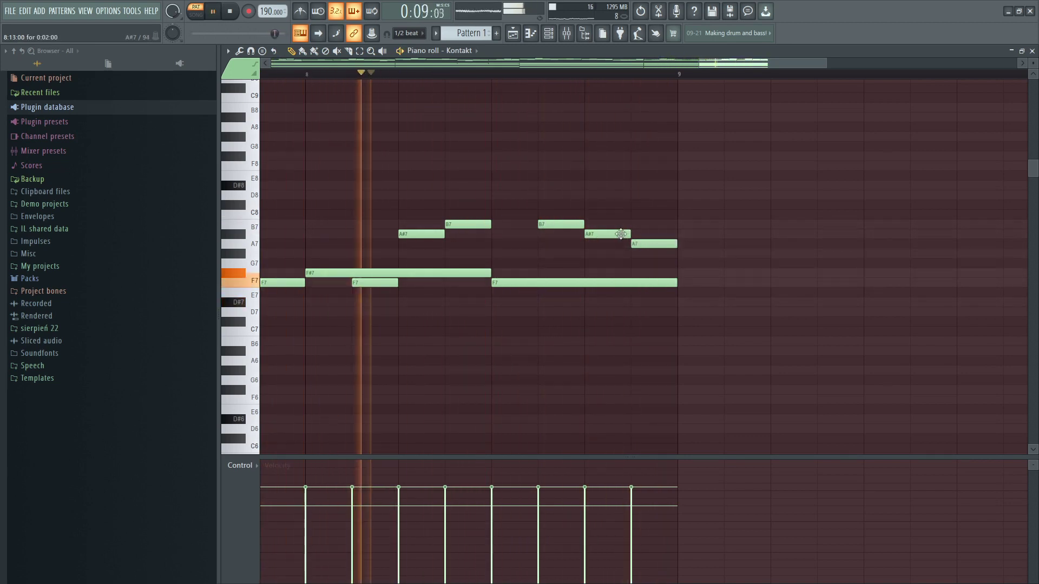
Replace the last two half-beat notes of bar 8 with F#7 and F7 and play the ending
key("space")
right_click(617, 235)
left_click(605, 187)
right_click(610, 187)
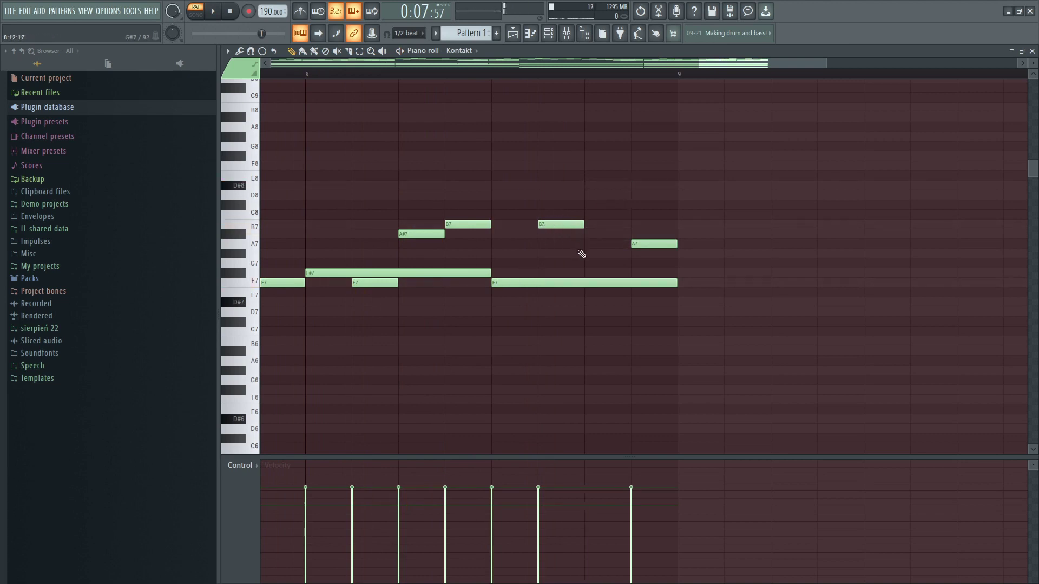
left_click_drag(642, 274, 642, 286)
key("space")
right_click(643, 244)
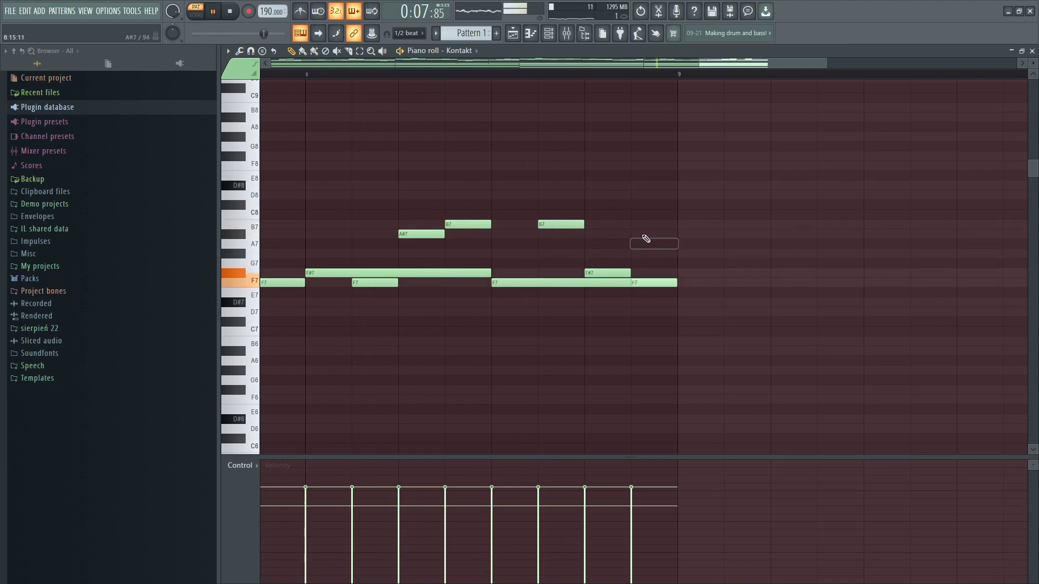
scroll(639, 220, "down", 3)
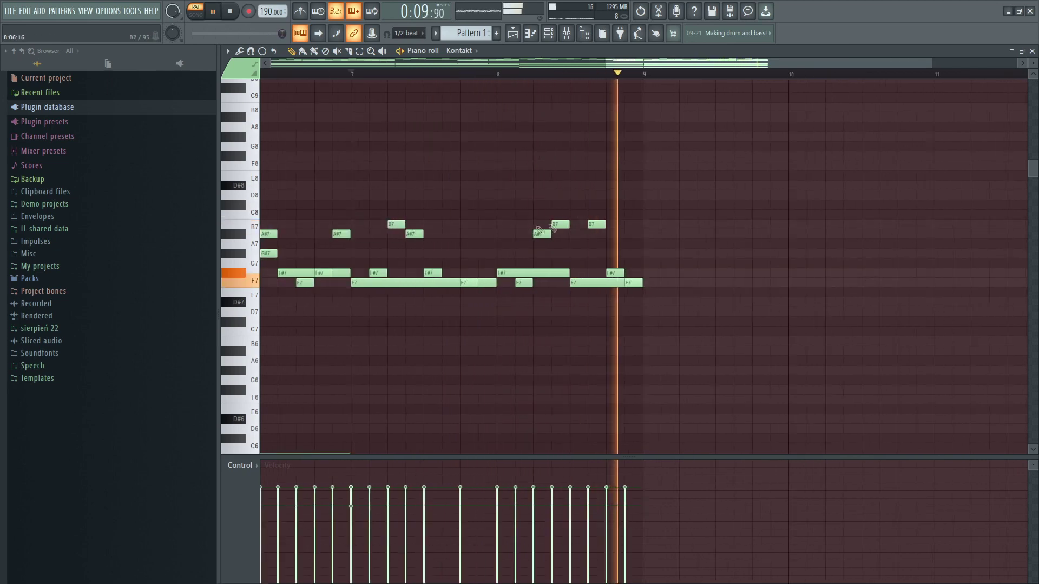
scroll(614, 211, "down", 3)
key("space")
Select all notes and randomize their velocity levels at -15%
key("ctrl+a")
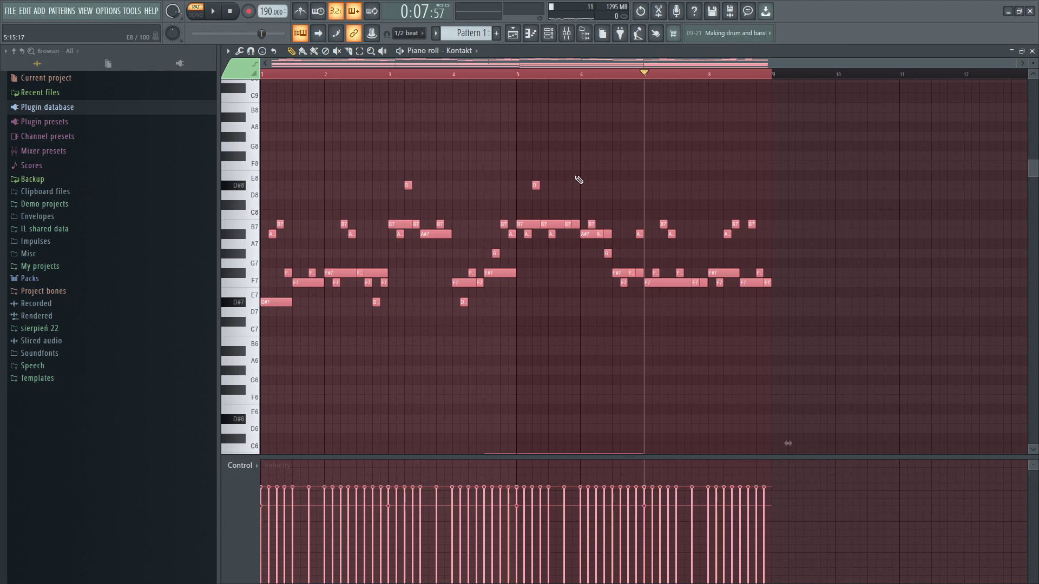
key("alt+r")
left_click_drag(496, 340, 497, 355)
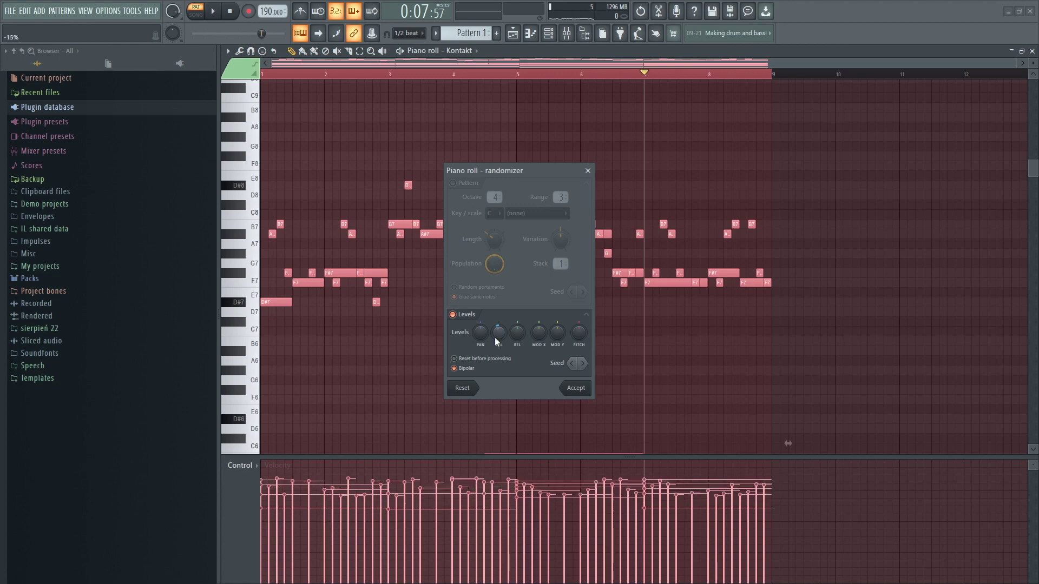
left_click(572, 387)
Select the D# chord notes in bars 1–4 and the B3 and A#3 bass notes in bars 5–8 to check their velocities
scroll(577, 369, "down", 5)
left_click_drag(740, 251, 269, 495)
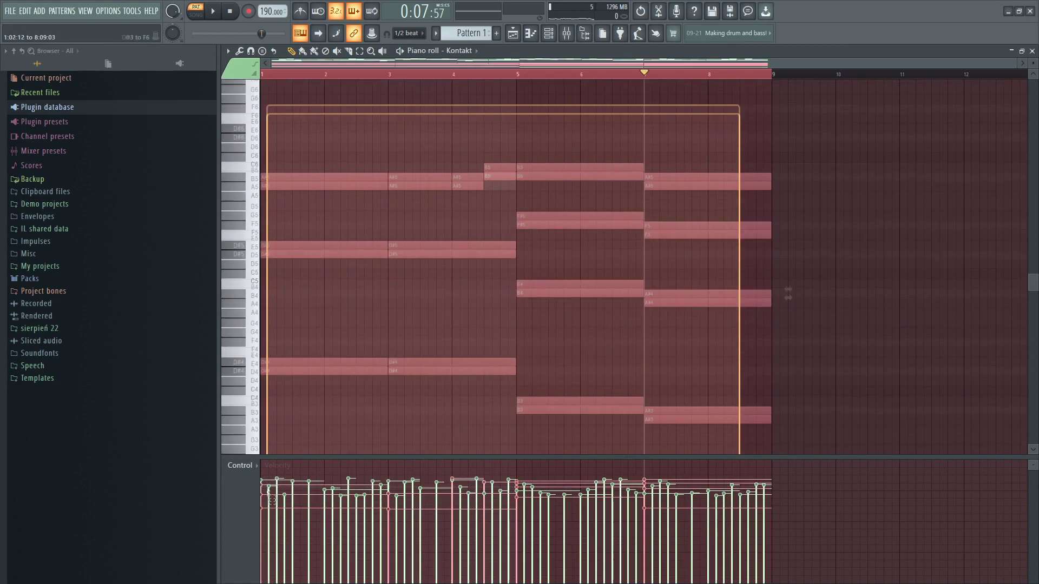
left_click_drag(461, 279, 341, 417)
left_click_drag(411, 384, 279, 133)
left_click_drag(490, 113, 324, 190)
scroll(487, 212, "up", 2)
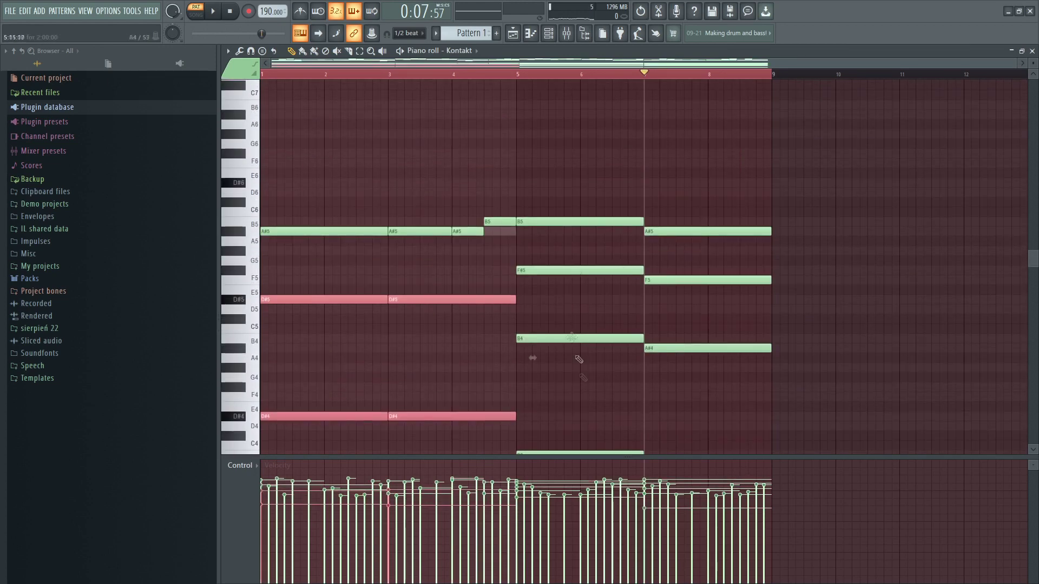
scroll(577, 358, "down", 2)
left_click_drag(564, 320, 724, 415)
scroll(658, 378, "right", 1)
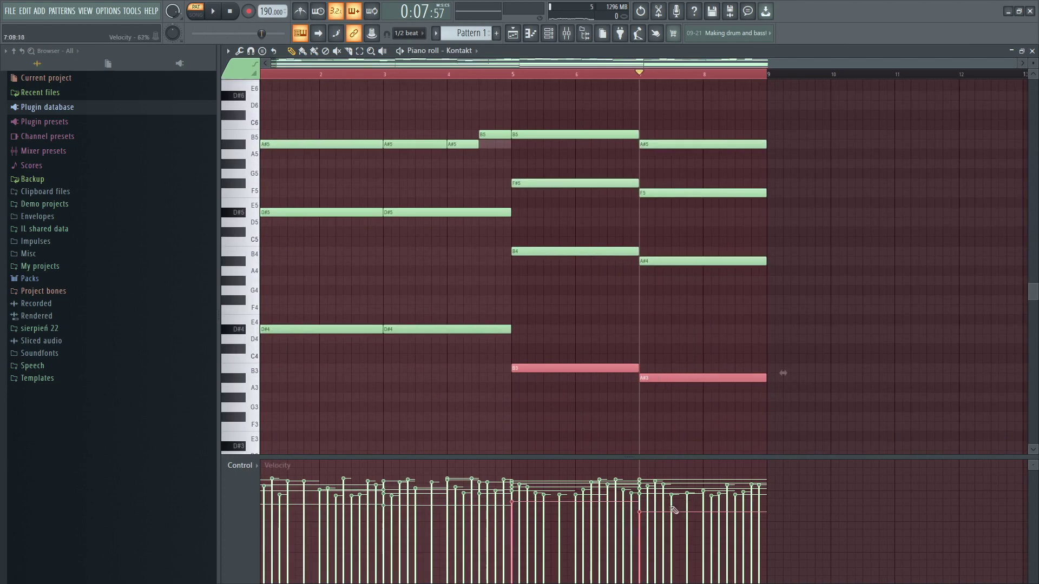
scroll(422, 108, "up", 6)
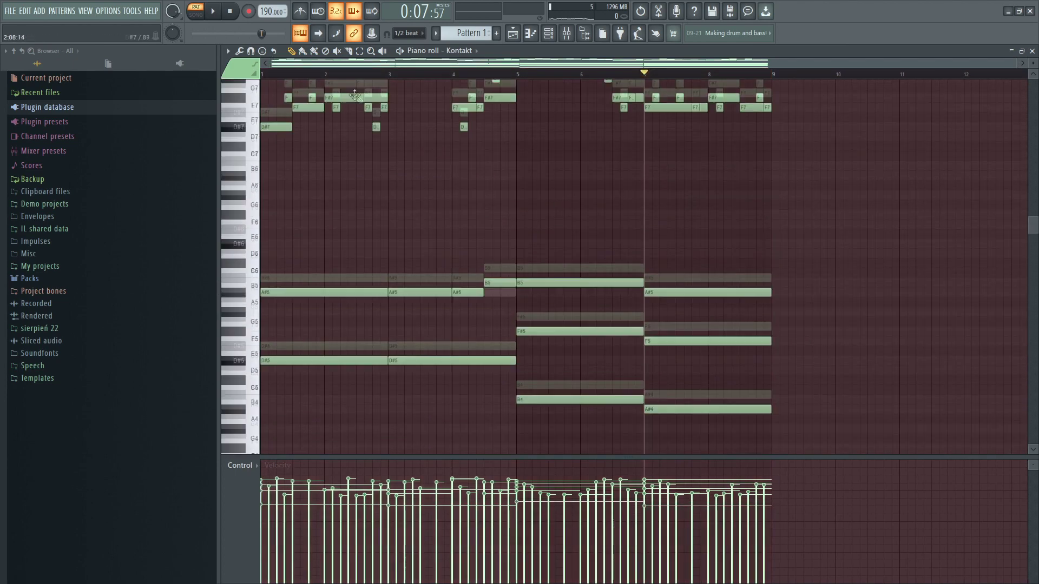
scroll(296, 78, "up", 3)
Add the nb - Underrated Bazz sample from the nb - detroit kit's bazz folder as a new channel
key("F6")
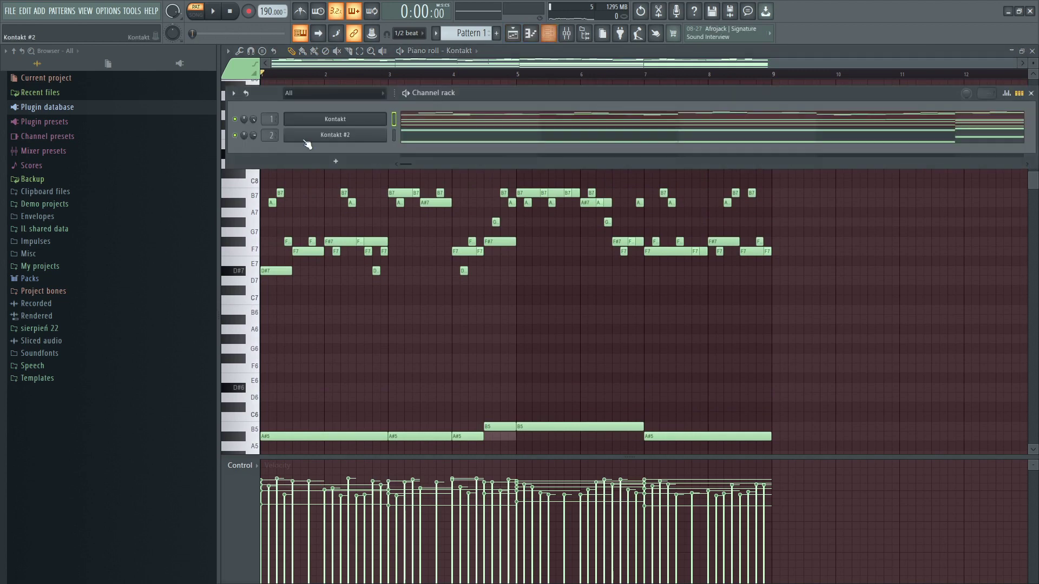
left_click(85, 124)
left_click(59, 162)
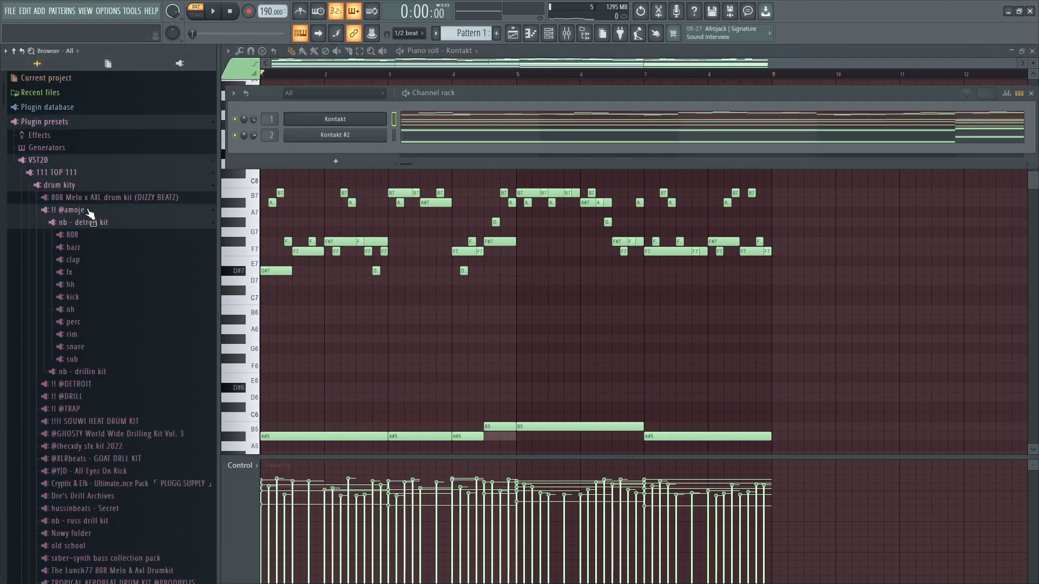
left_click(107, 249)
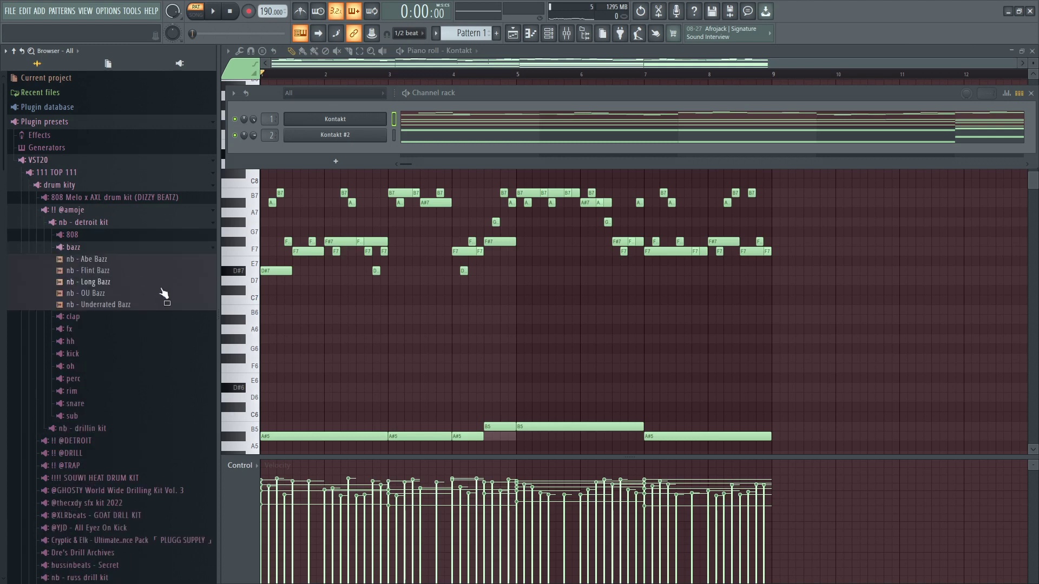
left_click_drag(117, 310, 263, 146)
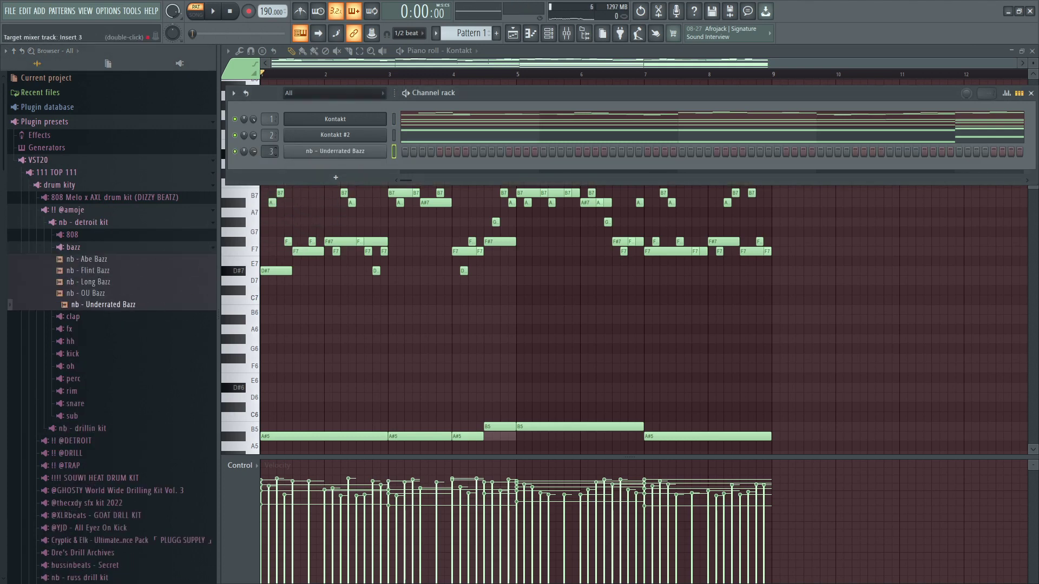
Enable the volume envelope for nb - Underrated Bazz and play a test note
left_click(311, 151)
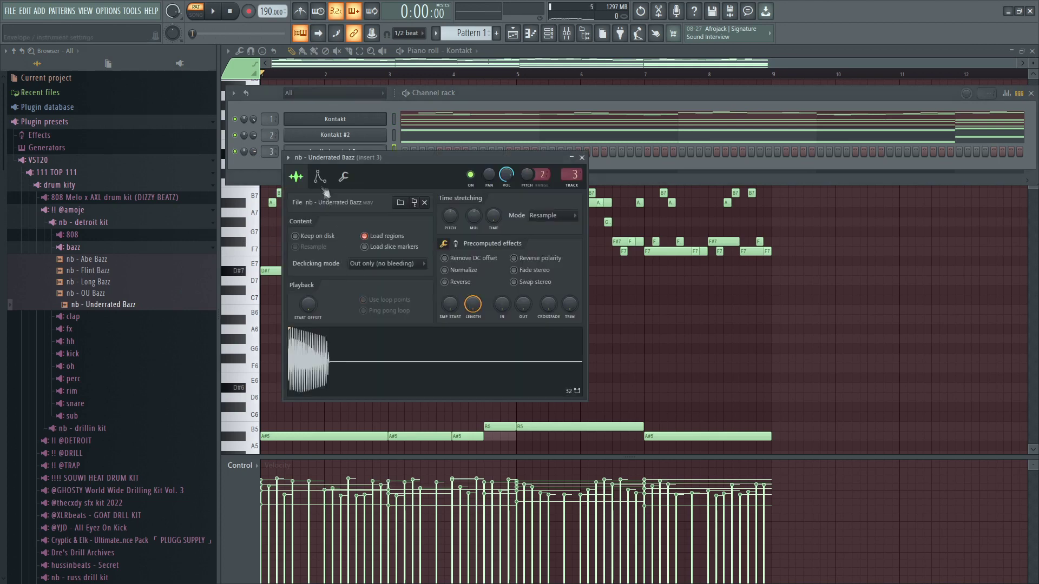
left_click(327, 177)
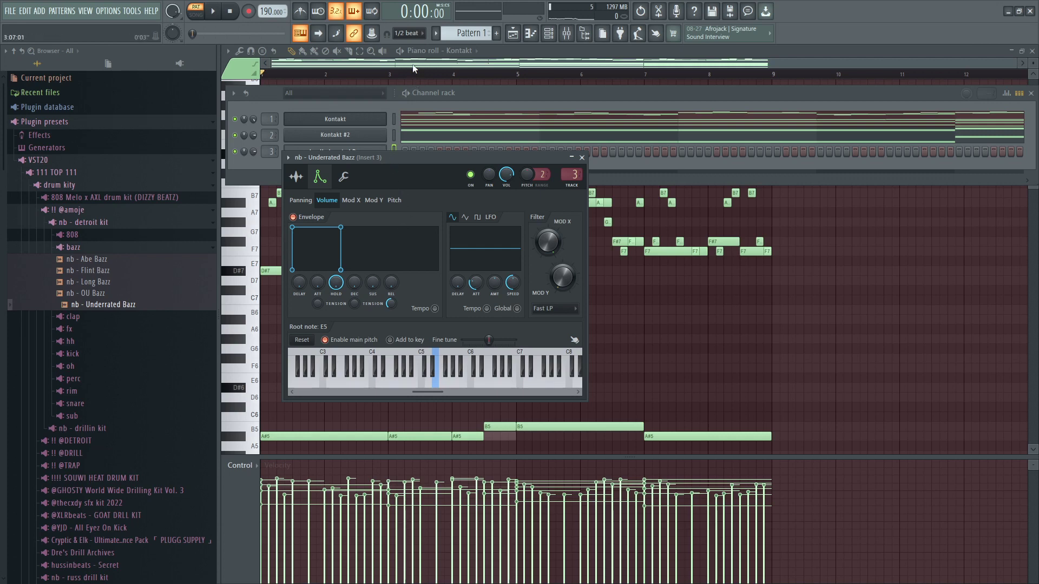
key("z")
Try nb - Long Bazz in the bass channel, play a test note, and restore nb - Underrated Bazz
left_click_drag(106, 277, 319, 146)
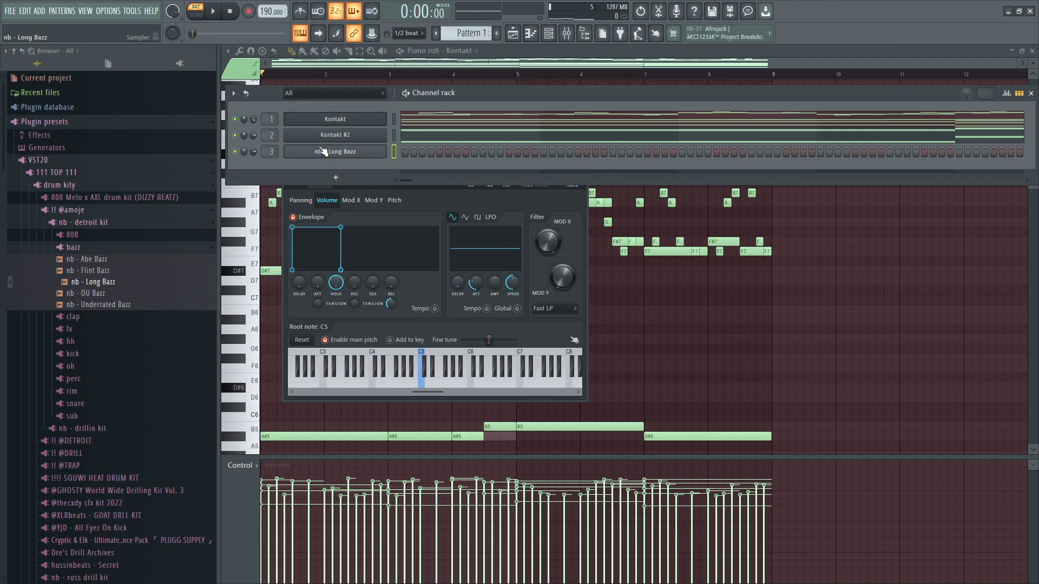
key("x")
left_click_drag(119, 314, 322, 150)
Open the piano roll for nb - Underrated Bazz and place three one-beat D#5 notes in bar 1
right_click(379, 148)
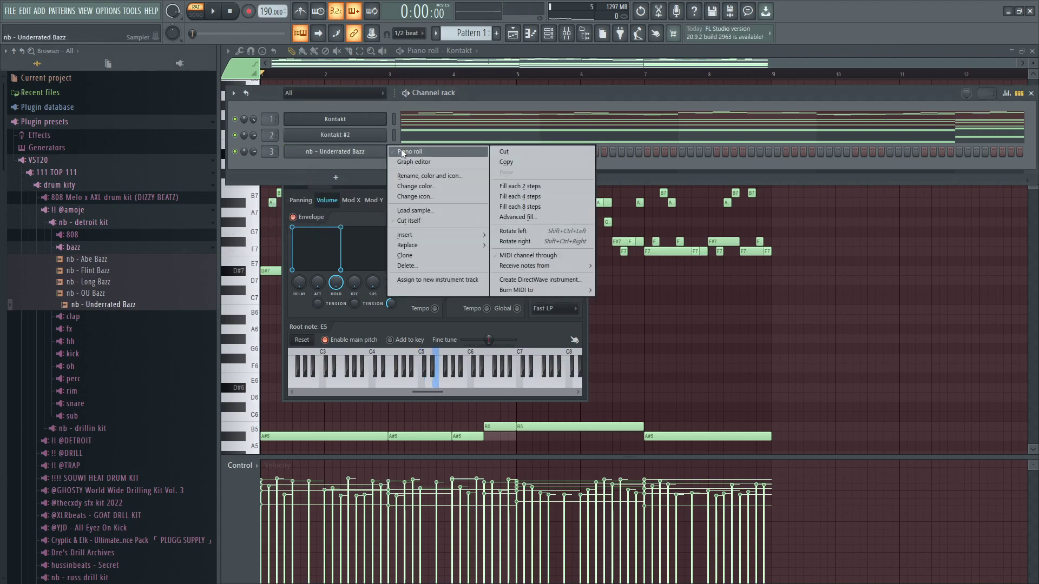
left_click(403, 152)
scroll(331, 205, "down", 9)
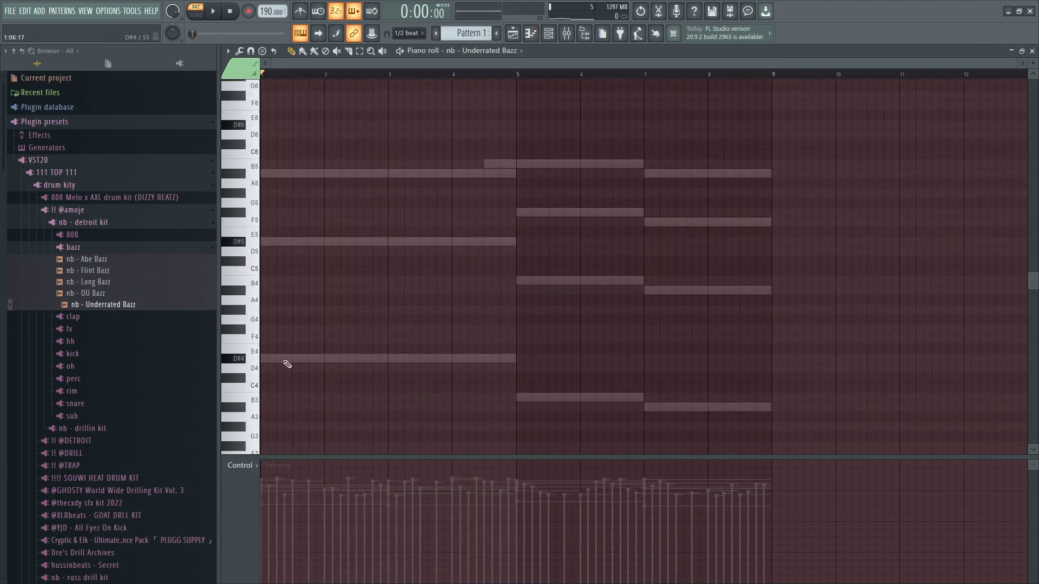
scroll(288, 373, "down", 3)
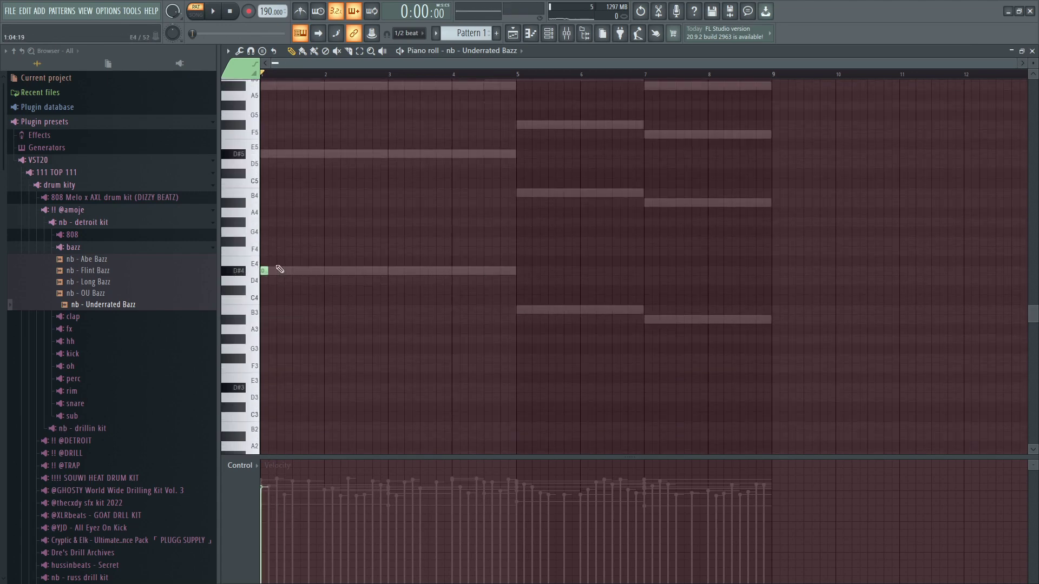
scroll(267, 281, "up", 3)
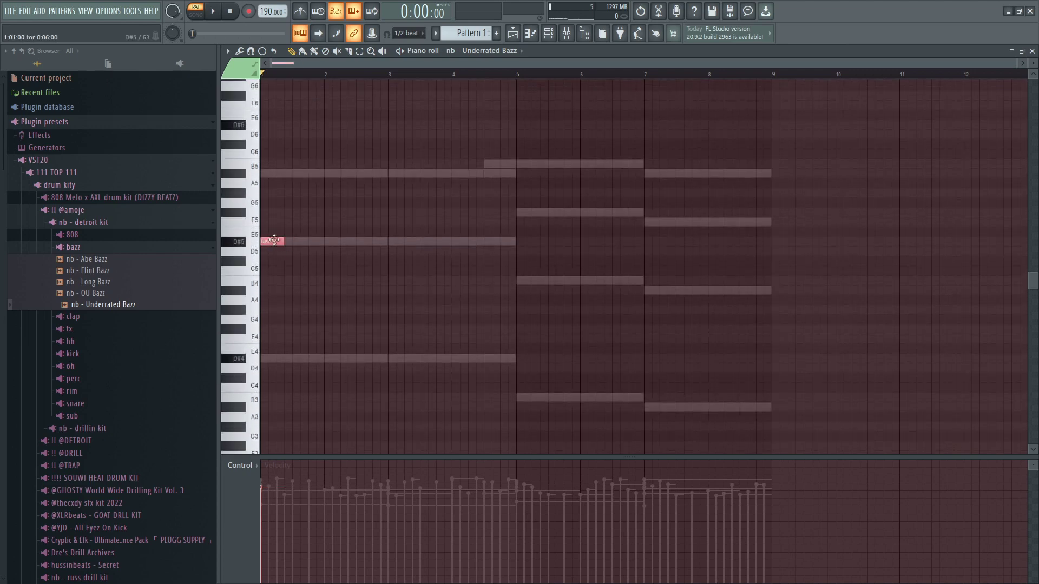
left_click(290, 242)
left_click(316, 243)
Finish the two-bar D#5 bass pattern with a note ending bar 2, copy it to bars 3–4, and split bar 3's last note
key("space")
scroll(357, 200, "up", 2)
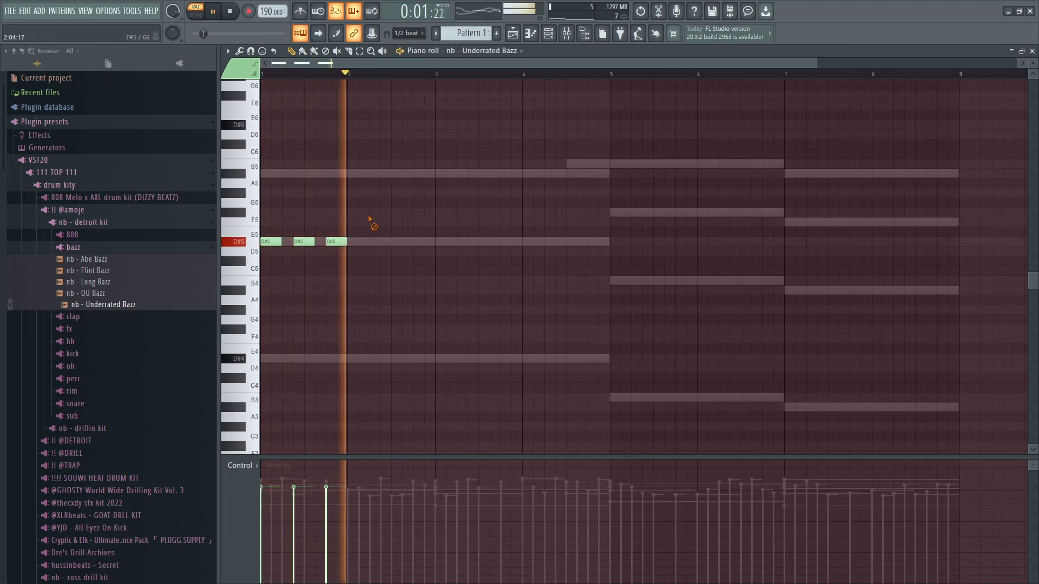
left_click(418, 243)
left_click_drag(447, 228, 196, 256)
left_click_drag(296, 241, 440, 233)
left_click(581, 228, "ctrl")
left_click_drag(513, 228, 512, 246)
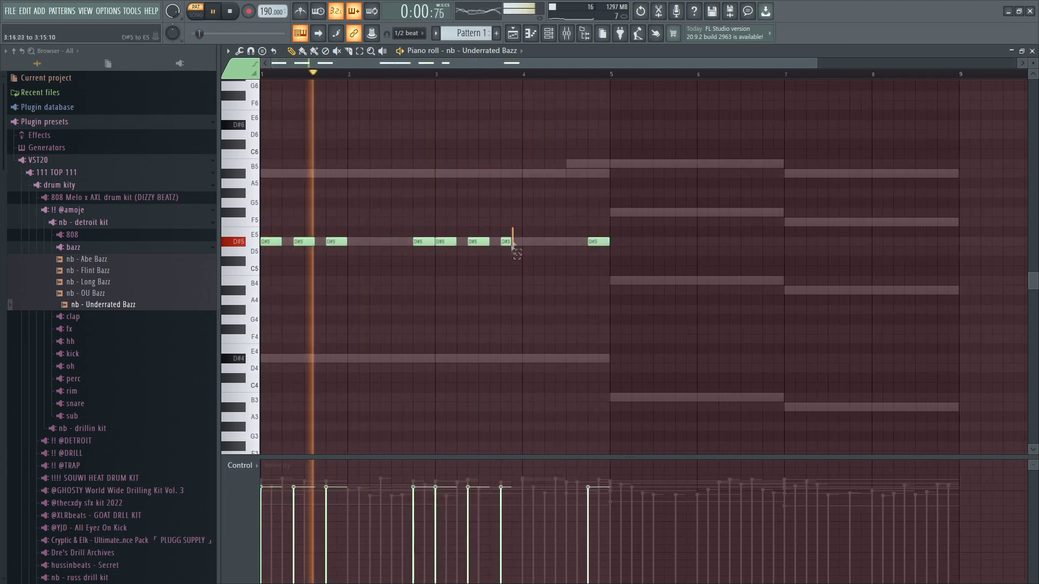
Copy the four-bar bass pattern to bars 5–8 and transpose the copy to B4
left_click_drag(614, 200, 622, 398)
scroll(631, 336, "down", 2)
scroll(631, 337, "down", 2)
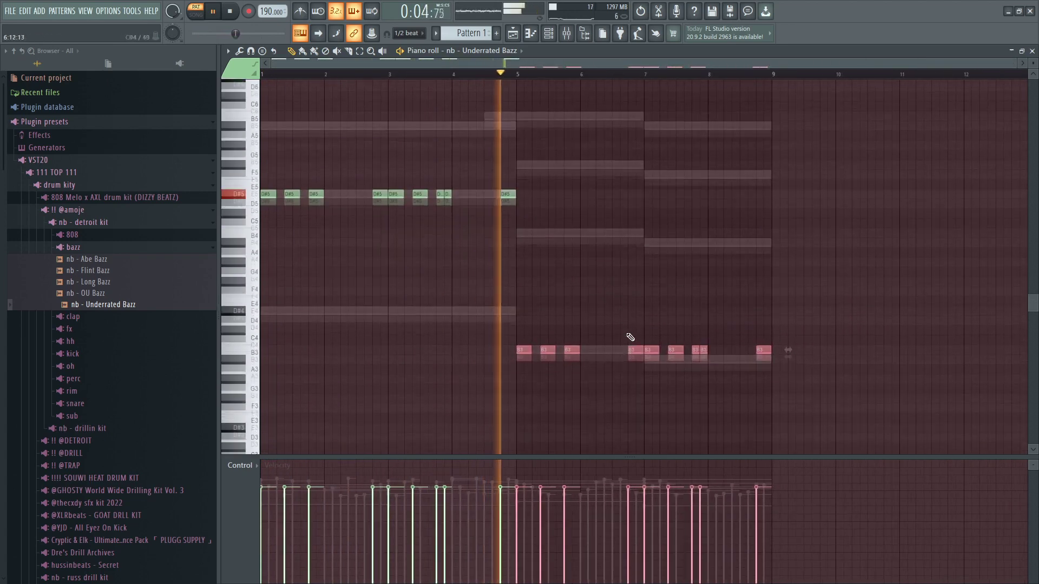
key("ctrl+Up")
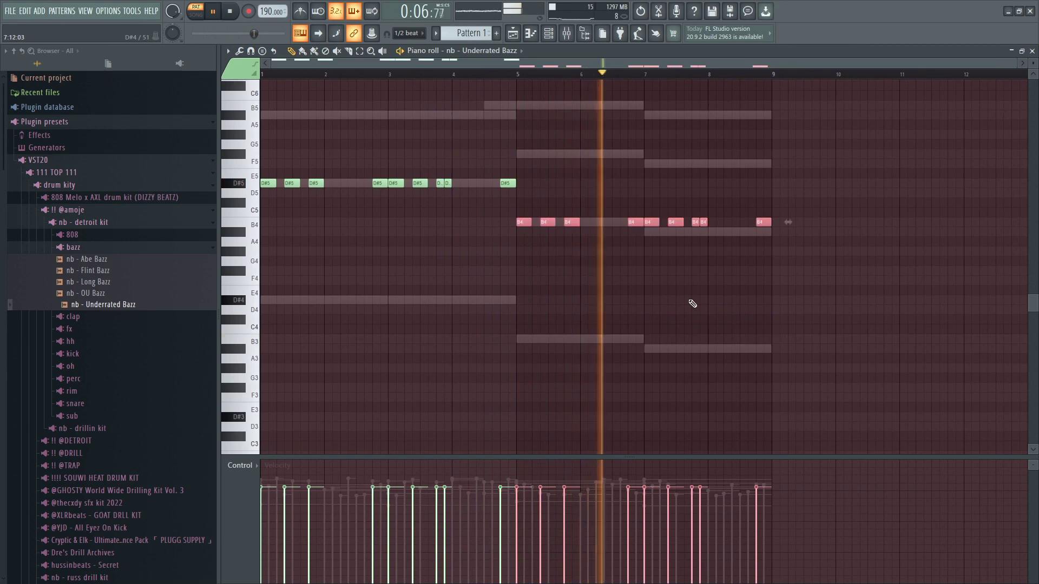
Lower the bass notes in bars 7 and 8 to A#4 and clear the selection
scroll(693, 304, "up", 1)
left_click_drag(814, 209, 645, 274)
left_click_drag(649, 274, 649, 275)
key("shift+Down")
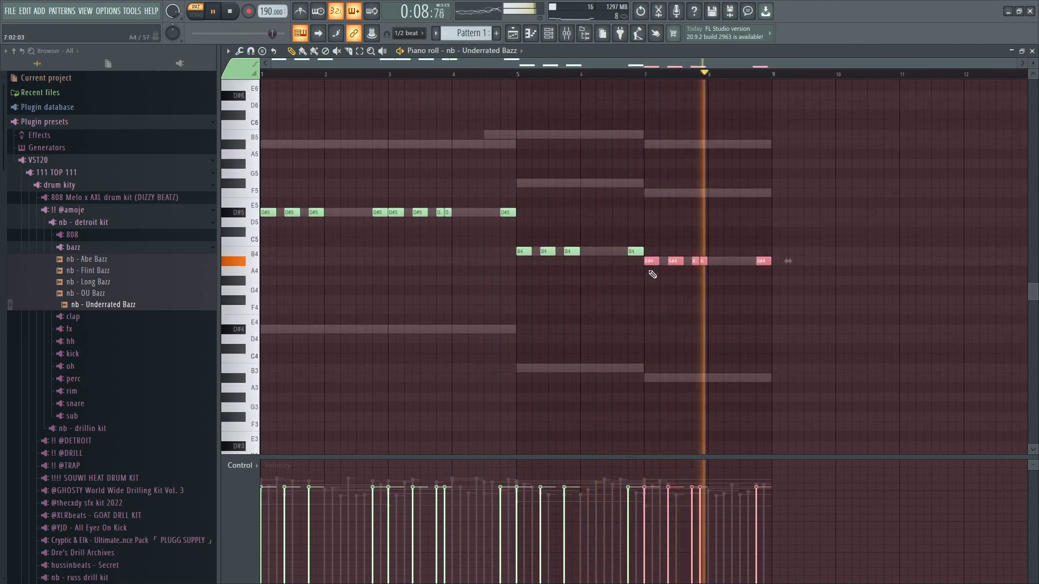
left_click(633, 172, "ctrl")
Replace the first bass note of bar 3 and of bar 7 with two half-beat notes each
scroll(368, 228, "up", 3)
left_click_drag(424, 212, 413, 213)
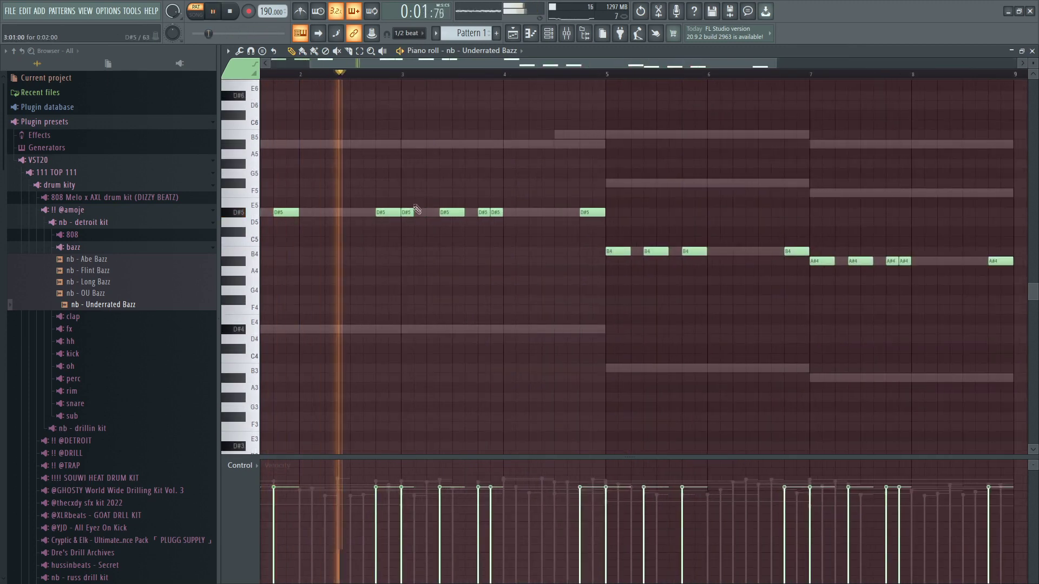
left_click(418, 213)
left_click_drag(434, 63, 395, 64)
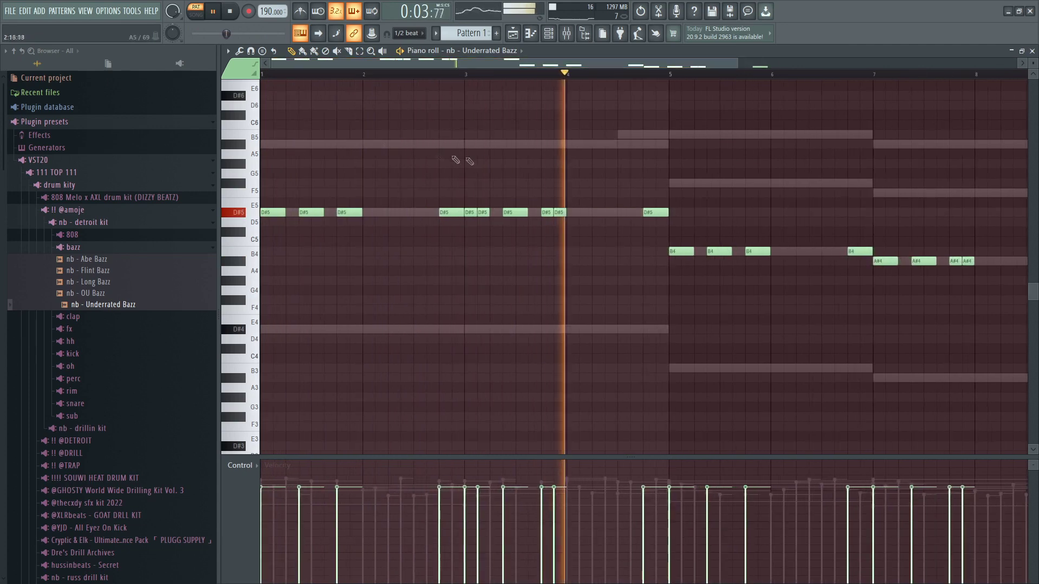
scroll(425, 157, "down", 2)
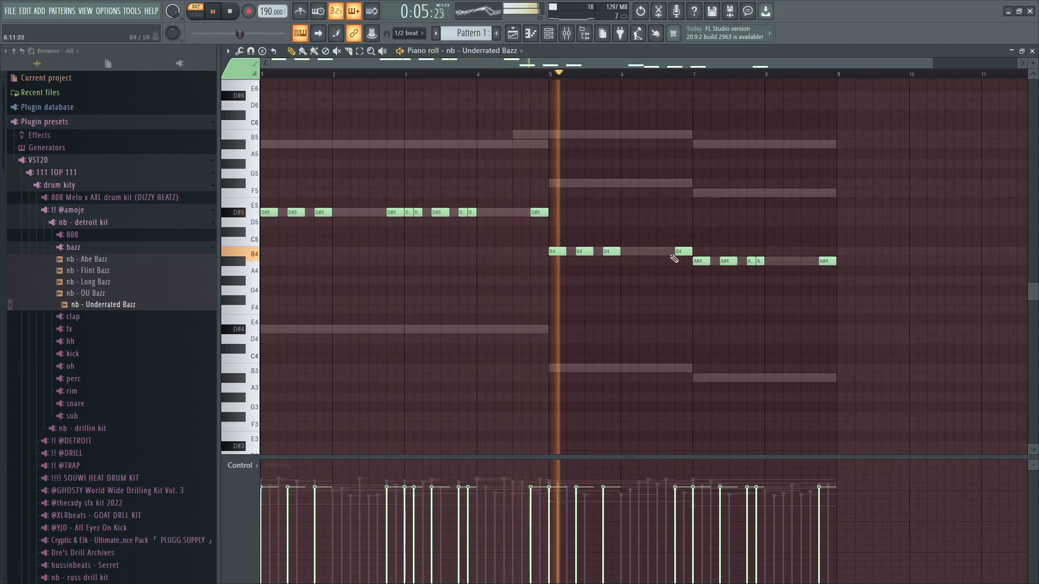
left_click_drag(709, 261, 702, 260)
left_click(706, 261)
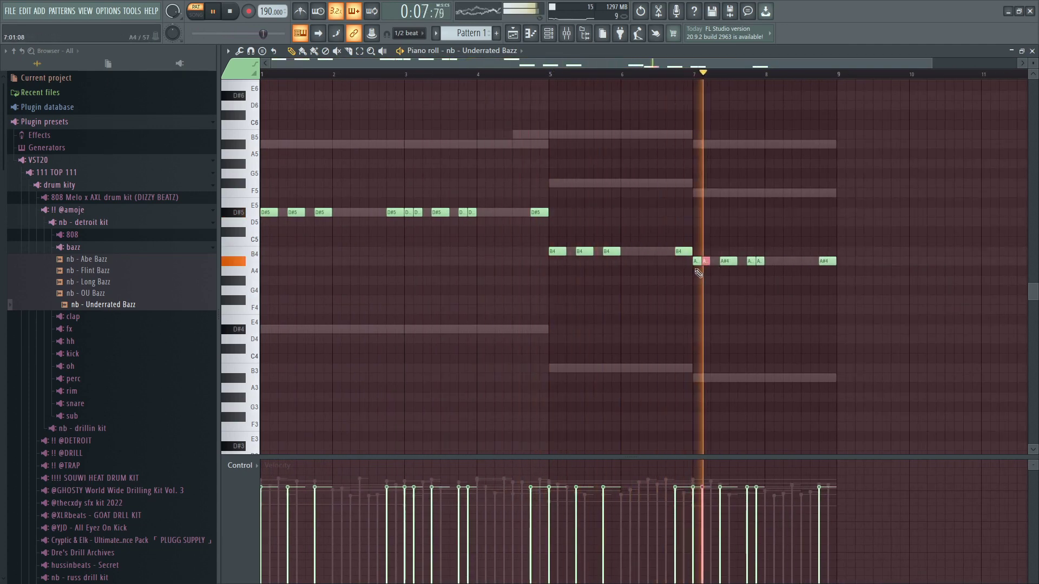
Add a one-beat A#4 bass note on the second beat of bar 8 and play the ending
scroll(767, 255, "up", 1)
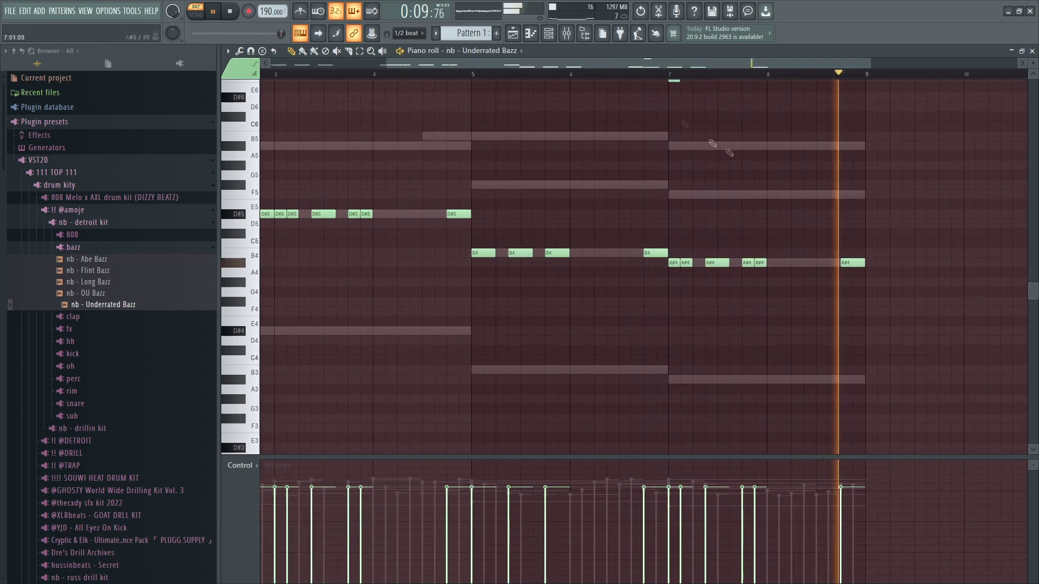
scroll(741, 232, "up", 2)
key("space")
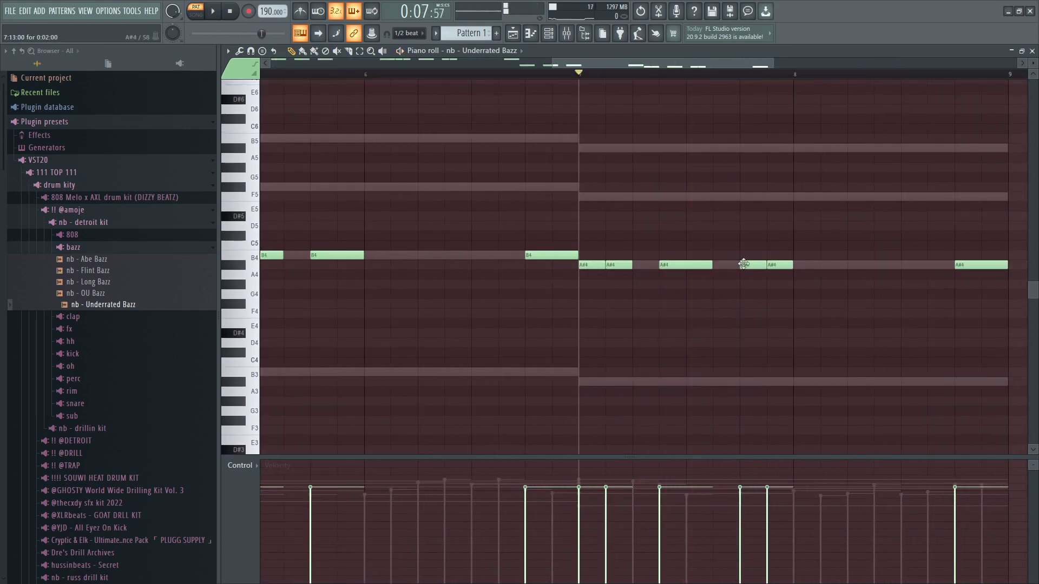
key("space")
right_click(725, 268)
key("space")
key("space")
scroll(782, 266, "down", 2)
scroll(919, 272, "up", 2)
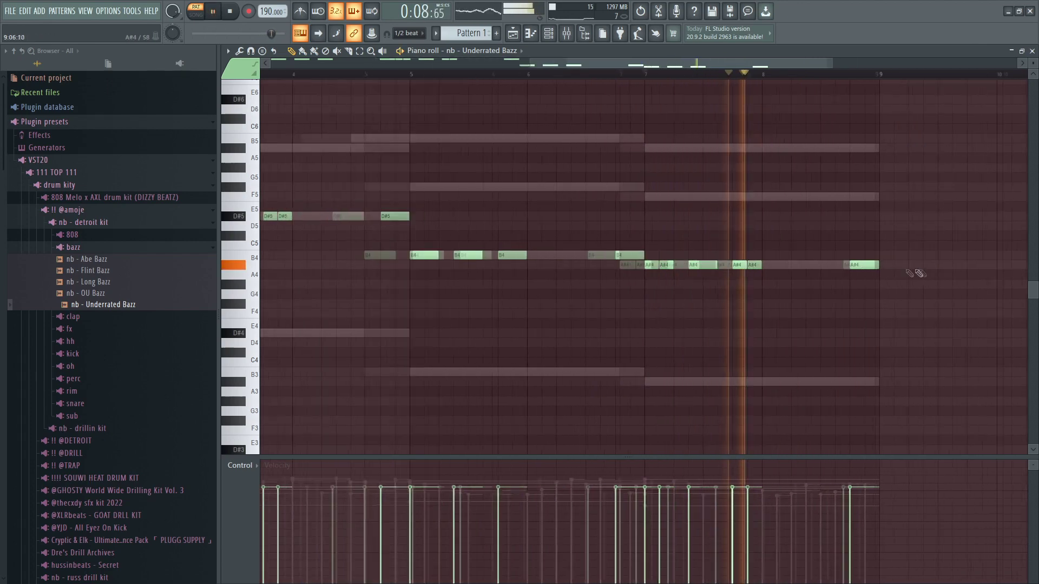
left_click(711, 265)
key("space")
key("space")
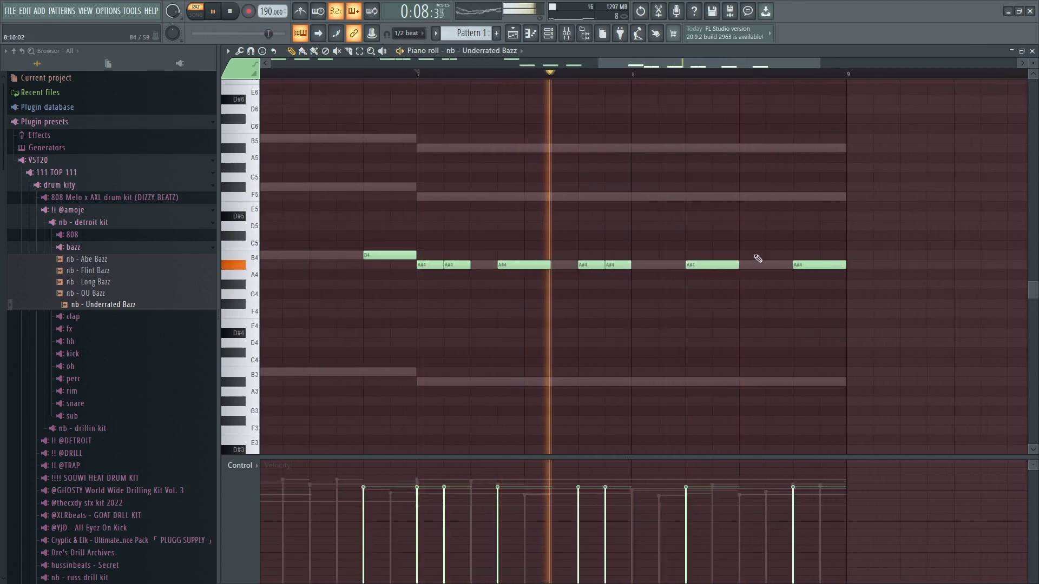
Add a half-beat A#4 before the last bass note of bar 8 and turn that last note into two half-beat notes
key("space")
scroll(754, 262, "down", 2)
left_click(764, 246)
key("space")
left_click_drag(767, 255, 767, 267)
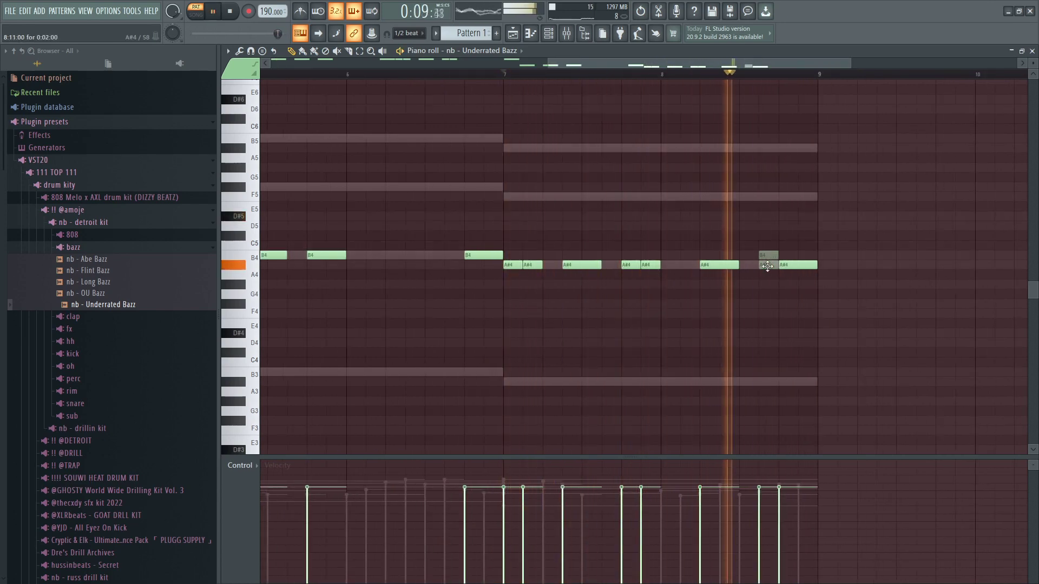
key("ctrl+b")
scroll(779, 275, "down", 4)
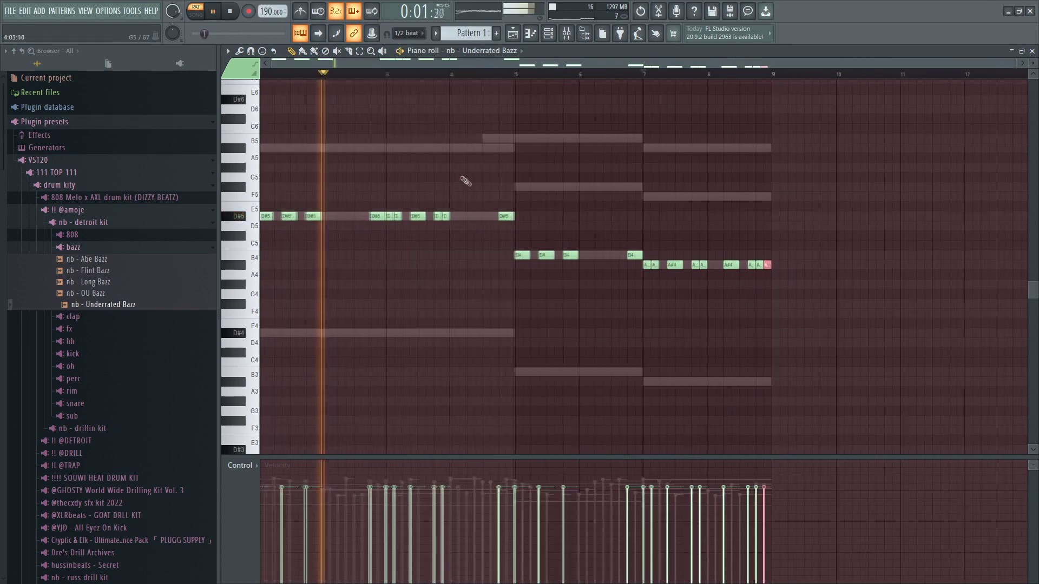
left_click(465, 180, "ctrl")
Preview the samples in the detroit kit's clap folder and add nb - Clap&Snare as a new channel
left_click(548, 33)
left_click(130, 247)
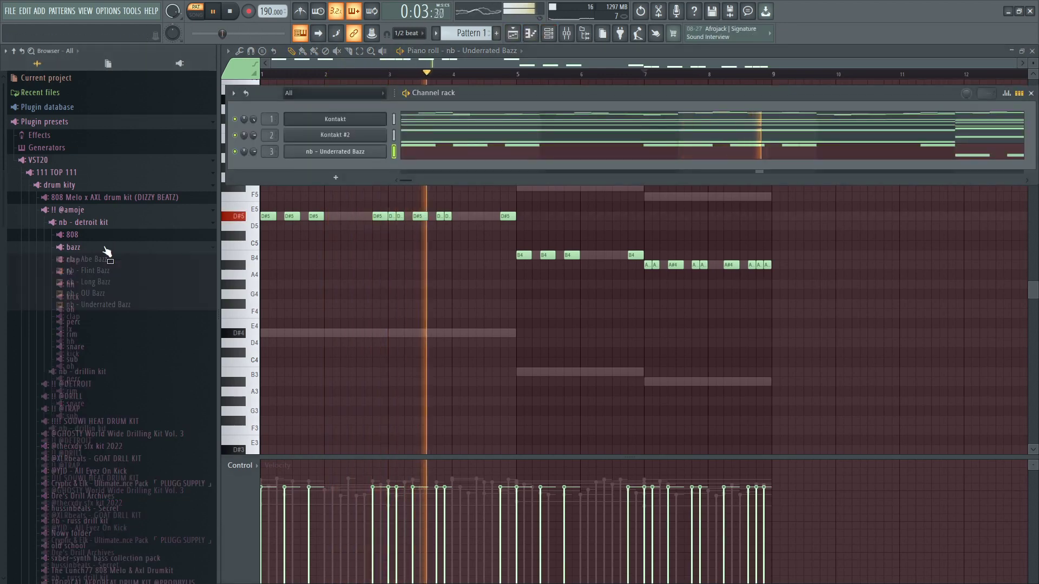
left_click(86, 260)
left_click(108, 273)
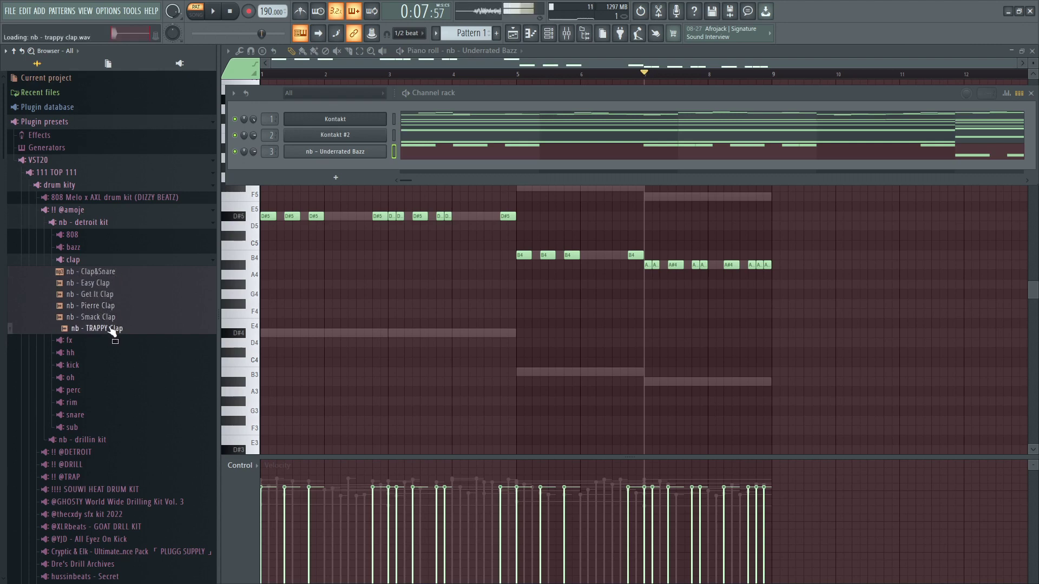
left_click_drag(303, 164, 304, 165)
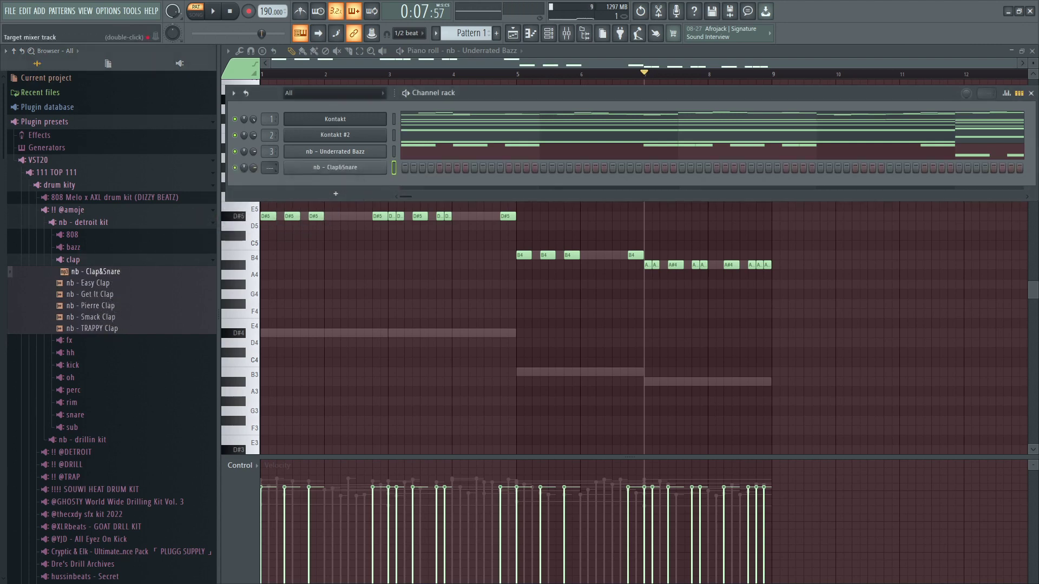
Route nb - Clap&Snare to mixer track 4, review its sampler and envelope settings, and close them
left_click(319, 168)
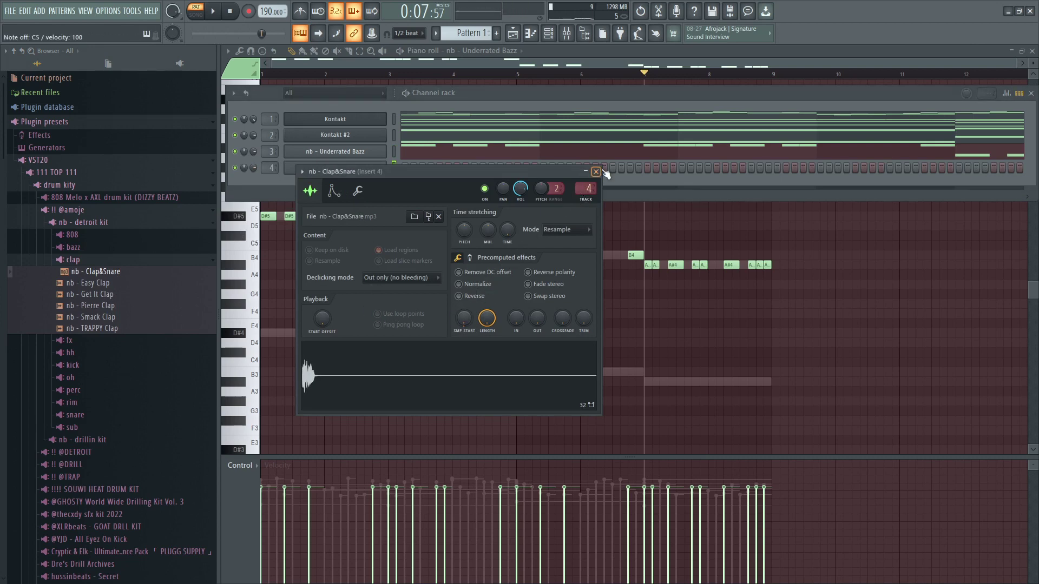
left_click(334, 191)
left_click(311, 193)
left_click(597, 172)
Place nb - Clap&Snare hits on the third beat of each of the first four bars during playback
key("space")
left_click(612, 168)
left_click(752, 168)
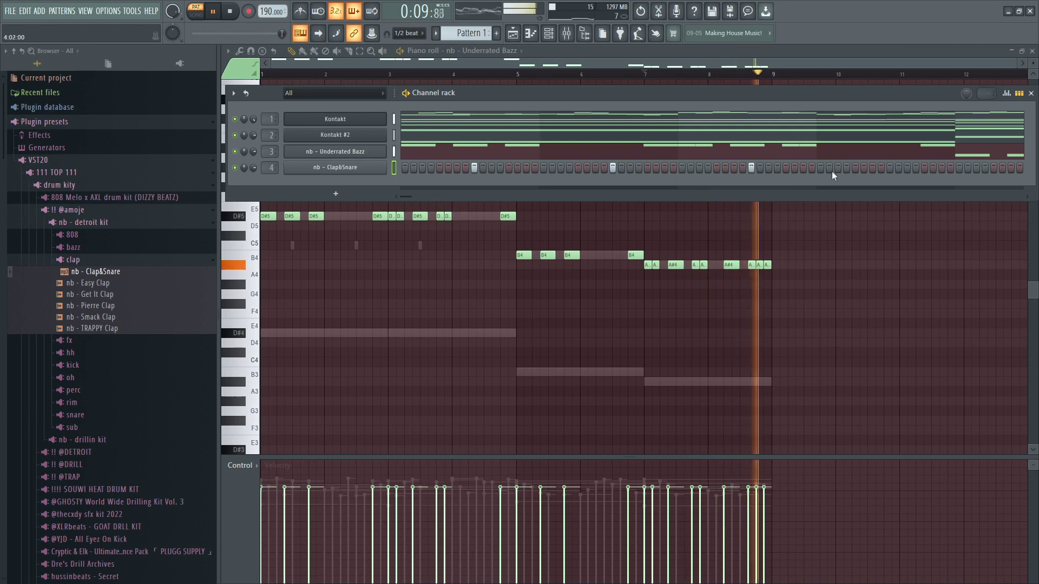
left_click(889, 168)
Review the nb - Clap&Snare sampler settings again and close them
left_click(552, 37)
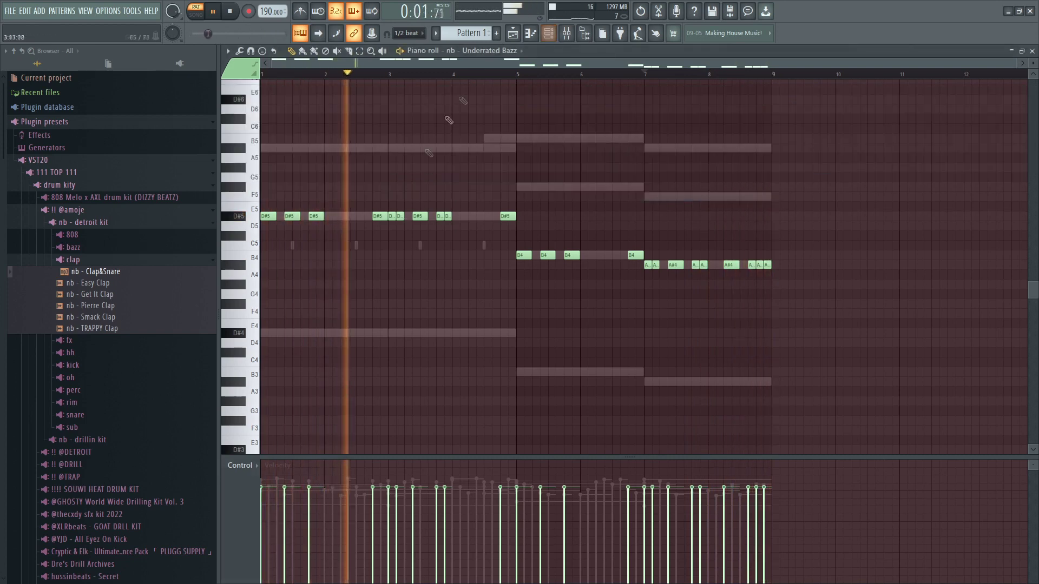
left_click(550, 35)
left_click(367, 169)
key("space")
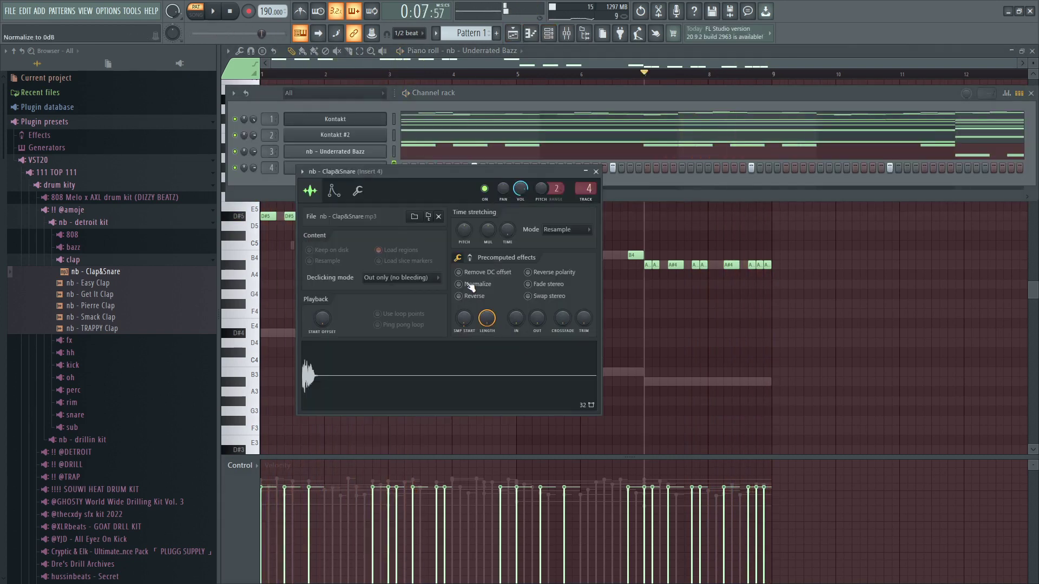
left_click(595, 172)
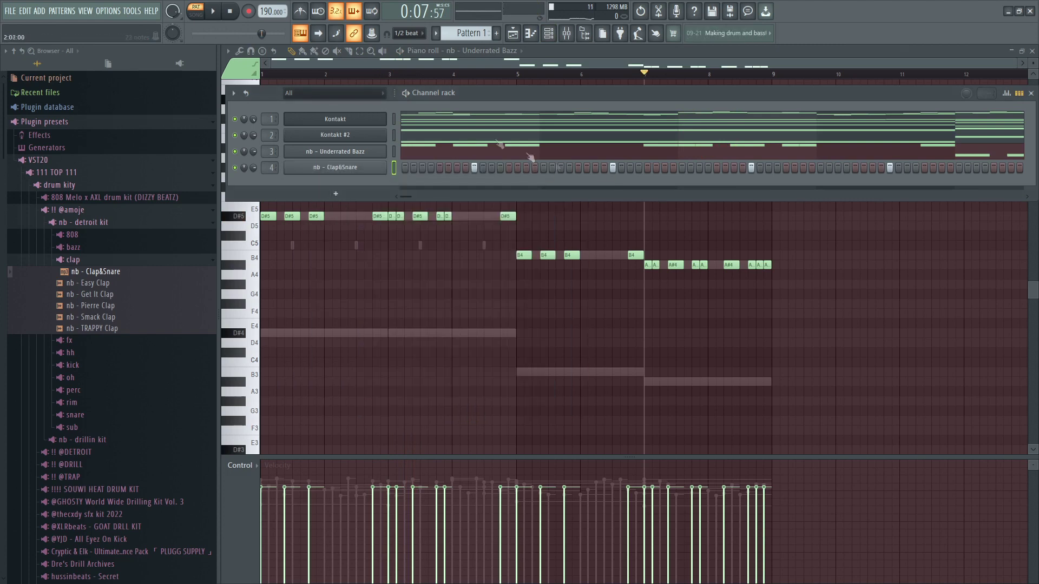
Raise mixer track 4's fader and set the stereo separation of track 1 to 31% separated and track 2 to 23% separated
left_click(548, 34)
key("space")
left_click(566, 33)
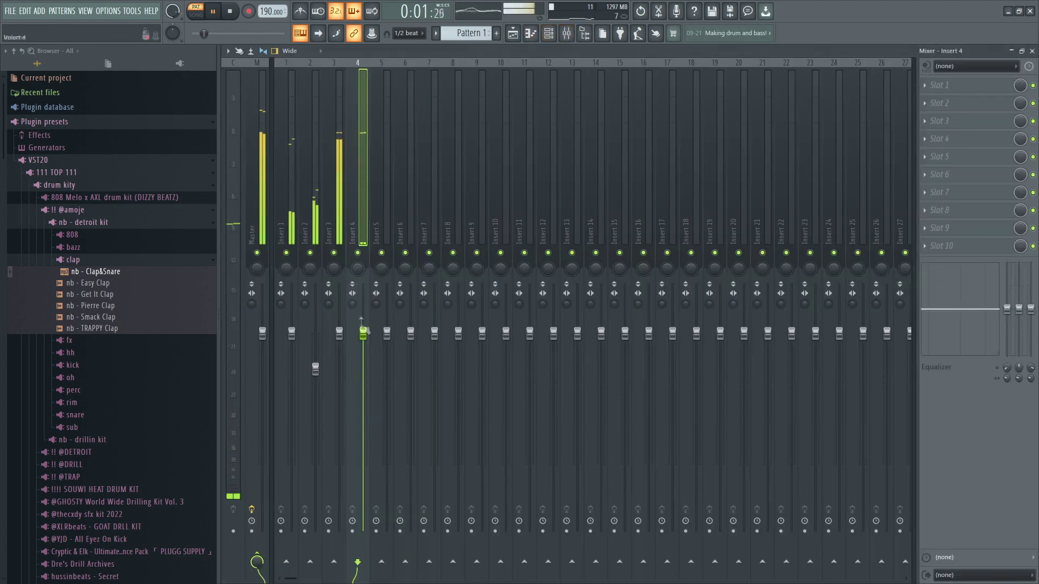
left_click_drag(363, 313, 363, 312)
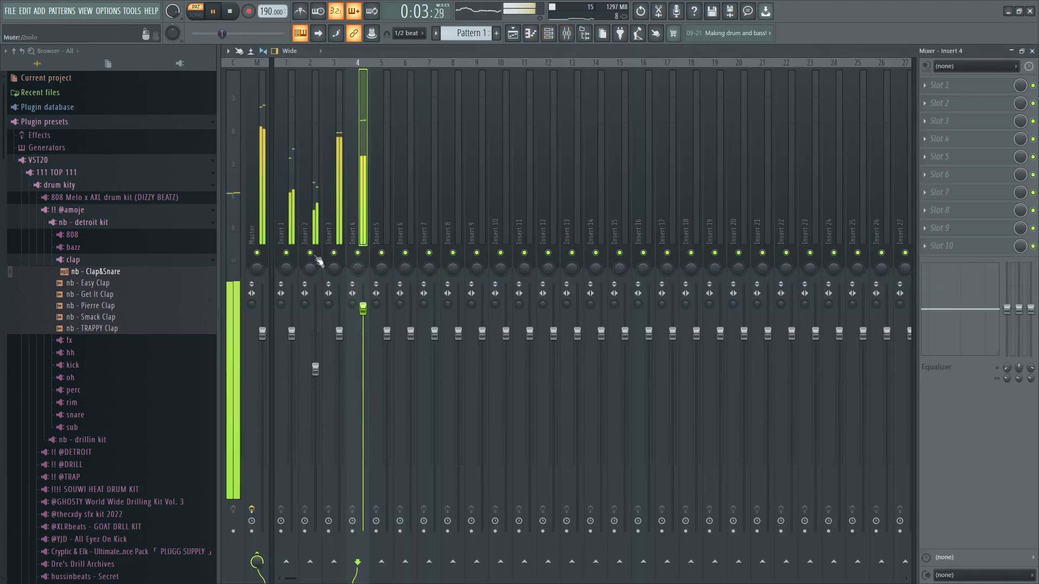
left_click(291, 209)
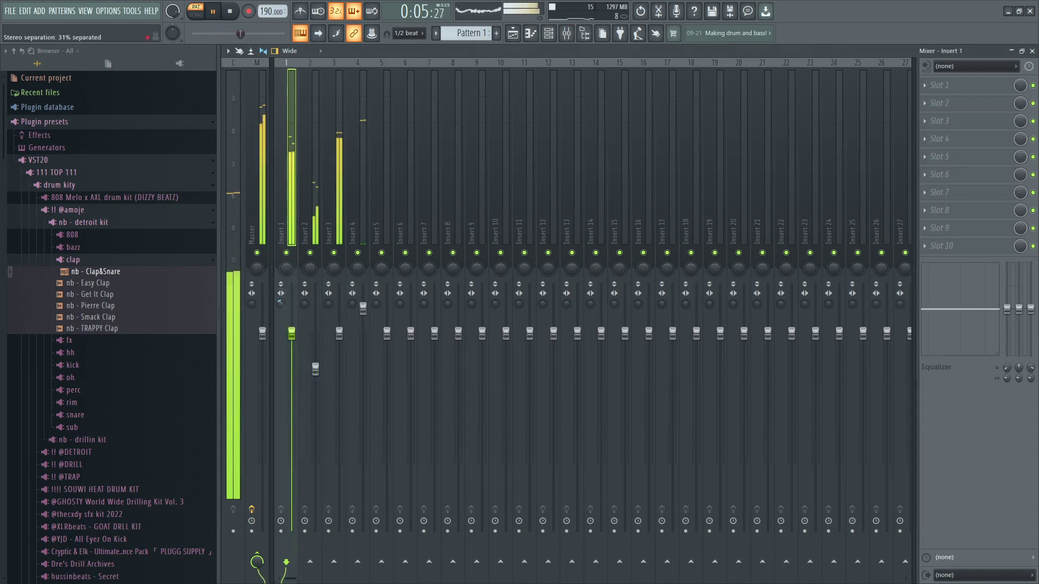
left_click_drag(309, 305, 310, 299)
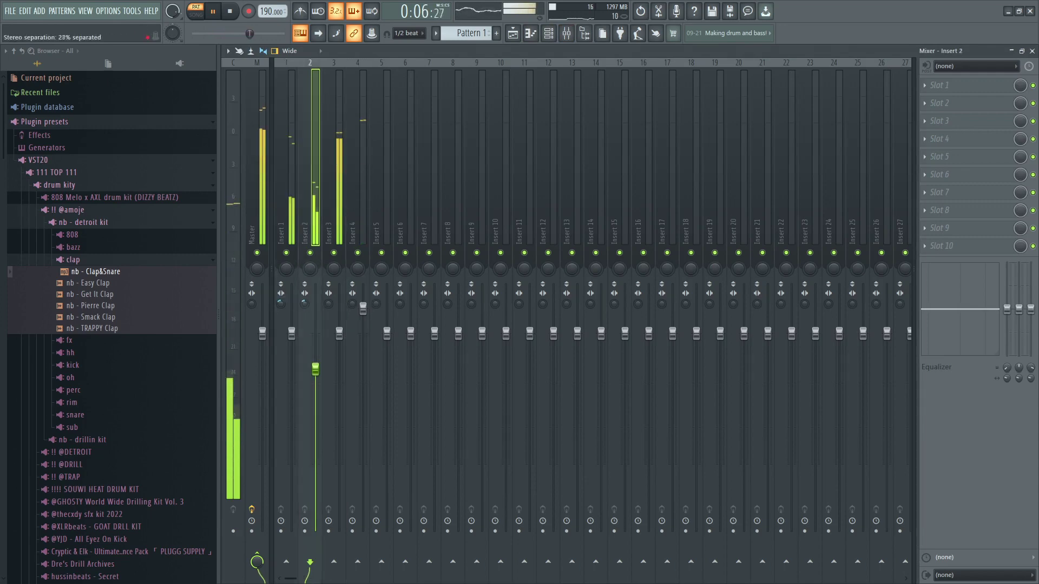
Set the snap to Bar and duplicate all nb - Clap&Snare notes into bars 5 to 8
left_click(548, 33)
left_click(419, 162)
left_click(409, 33)
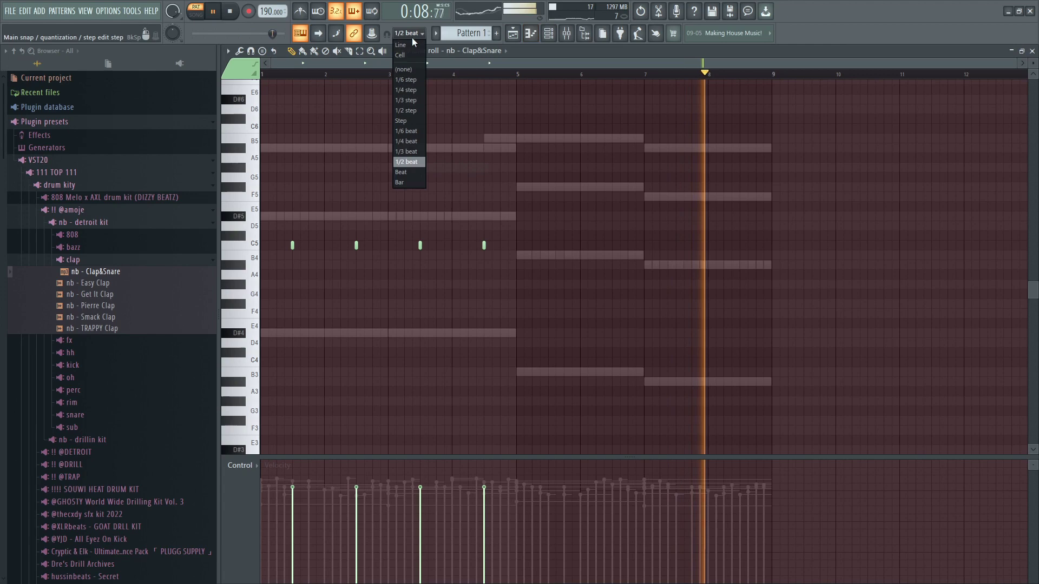
left_click(410, 182)
key("ctrl+a")
key("ctrl+b")
left_click(548, 33)
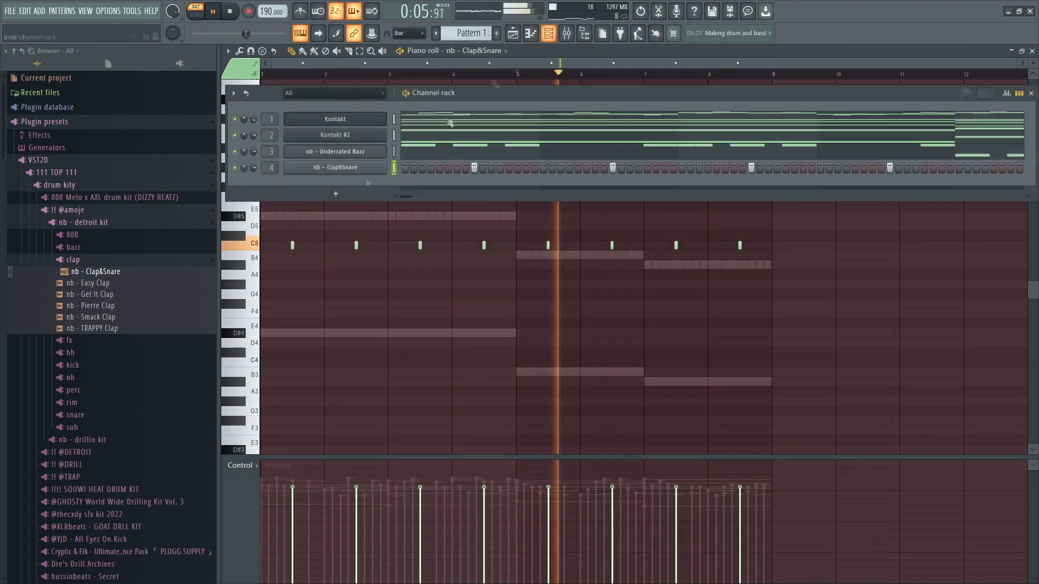
Browse the detroit kit's hh folder and add nb - Best HH as a new channel
left_click(120, 261)
left_click(91, 284)
key("space")
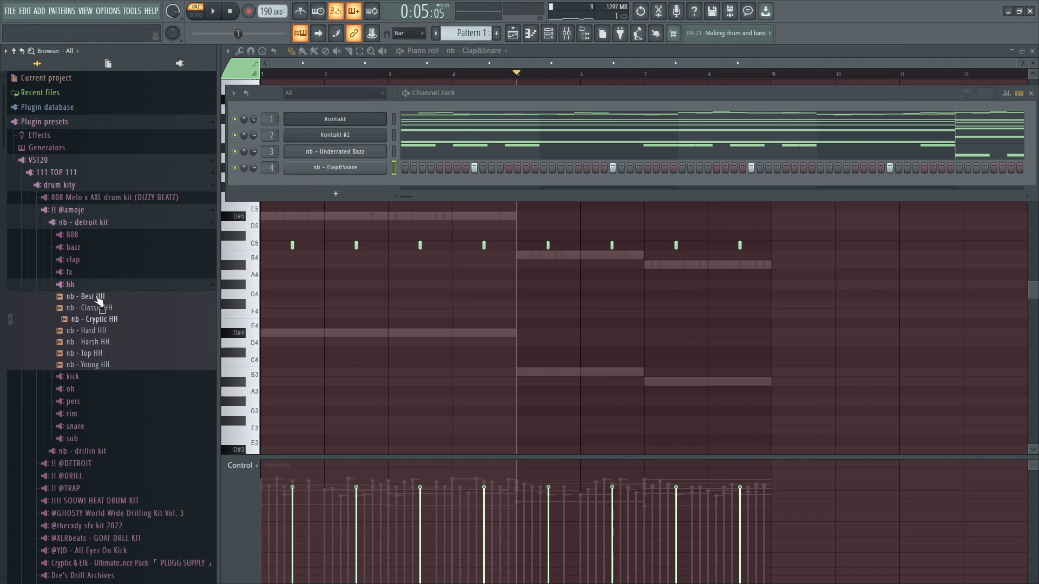
left_click_drag(300, 187, 269, 184)
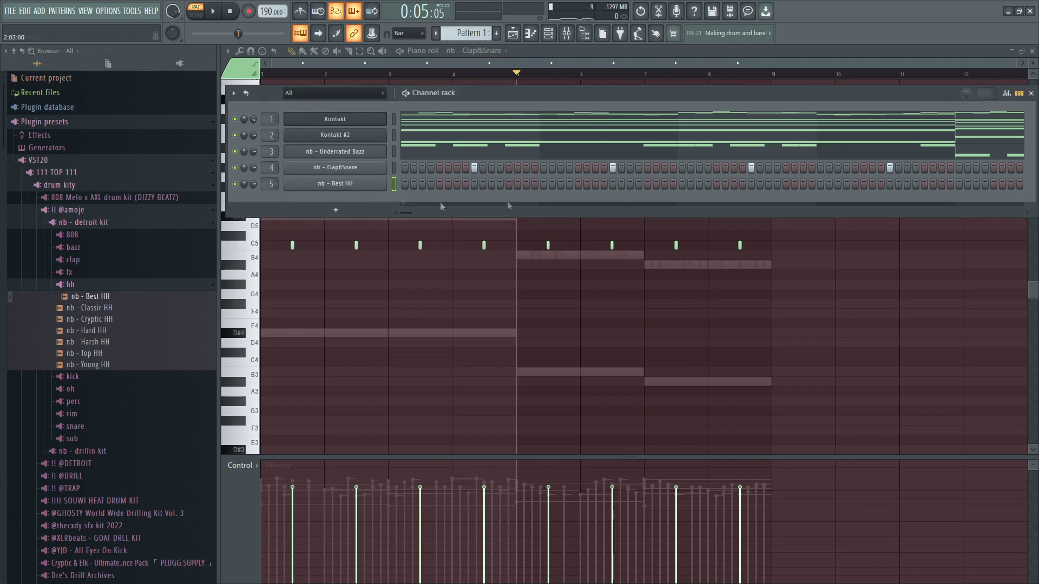
Route nb - Best HH to mixer track 5, check its sampler settings, and close them
left_click(362, 185)
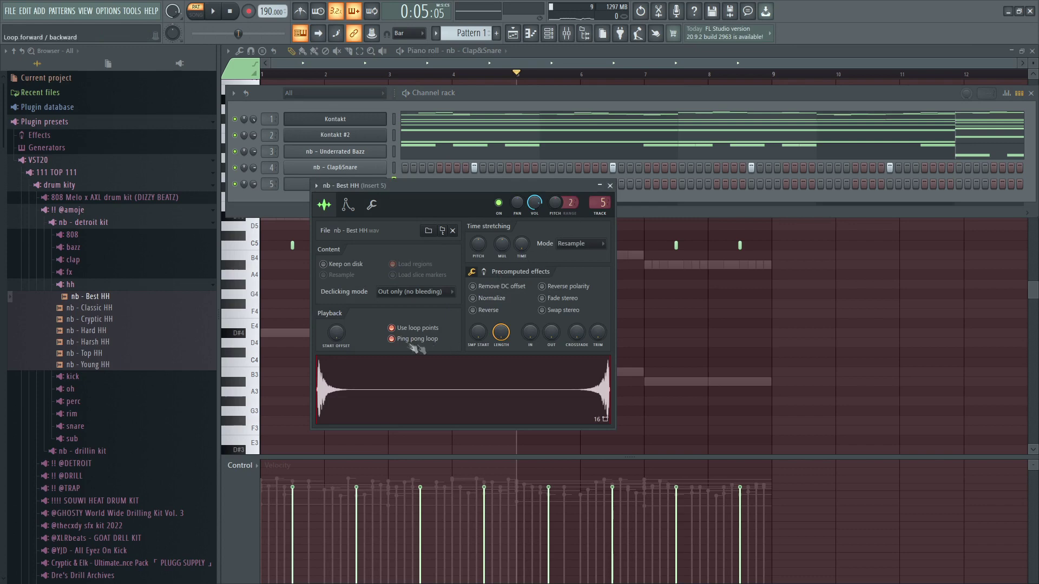
left_click(610, 185)
left_click(358, 185)
left_click(611, 186)
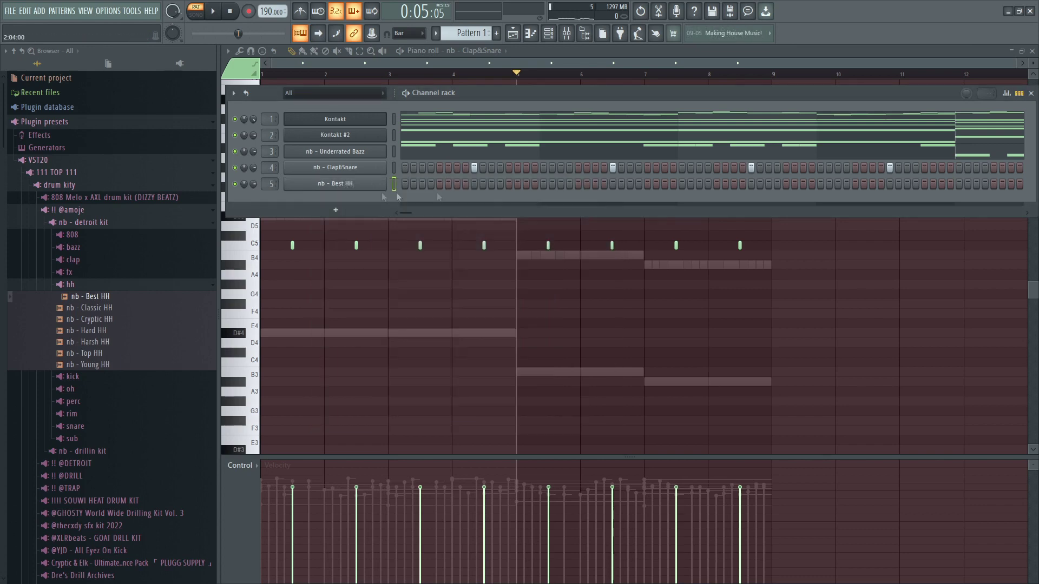
Fill every second step of the nb - Best HH channel and play the pattern
right_click(376, 184)
left_click(541, 215)
key("space")
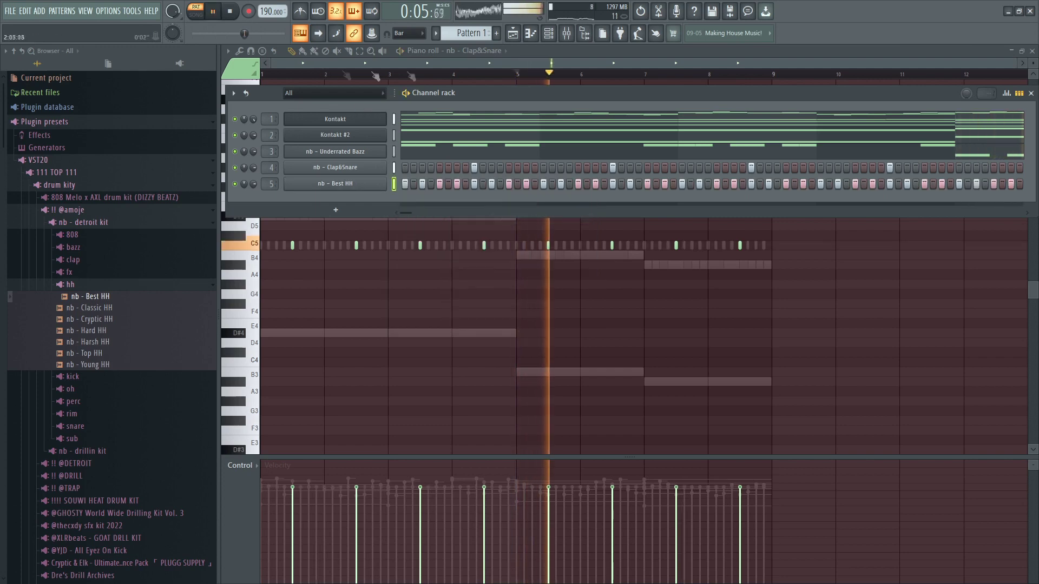
Try nb - Classic HH and nb - Cryptic HH in the hi-hat channel and load nb - Best HH back
key("space")
left_click_drag(95, 307, 183, 275)
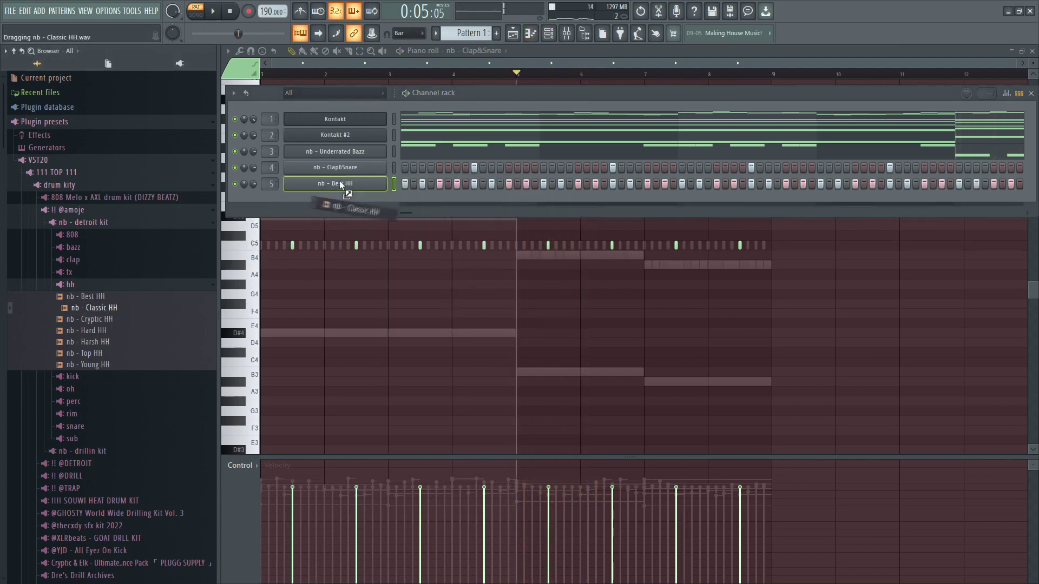
left_click_drag(341, 185, 341, 185)
left_click_drag(95, 319, 297, 215)
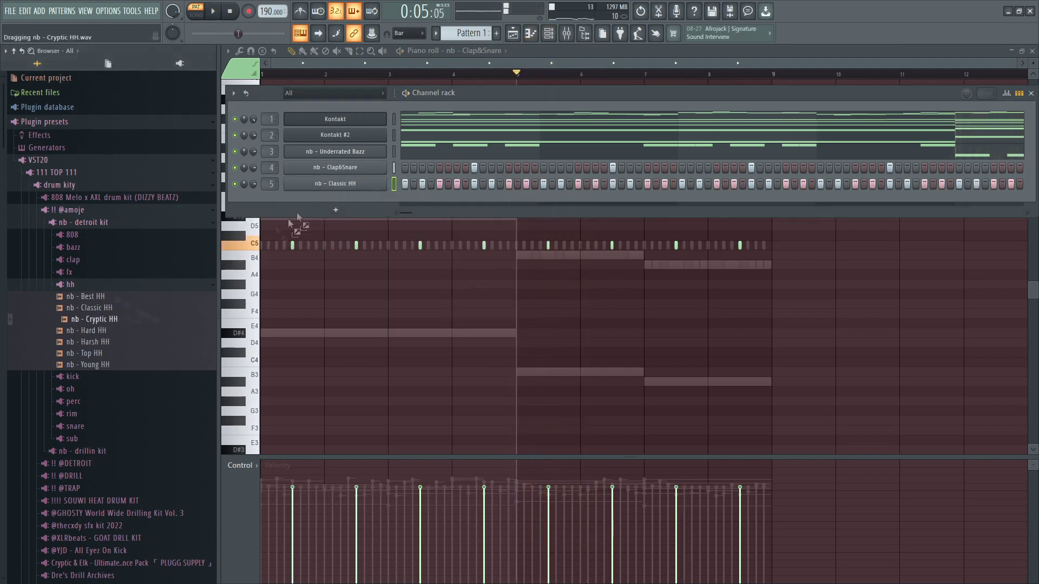
left_click_drag(344, 183, 344, 184)
key("space")
left_click_drag(122, 297, 337, 187)
Transpose the nb - Best HH notes up to D#5 in the piano roll
right_click(342, 185)
left_click(415, 184)
key("shift+Up")
key("shift+Up")
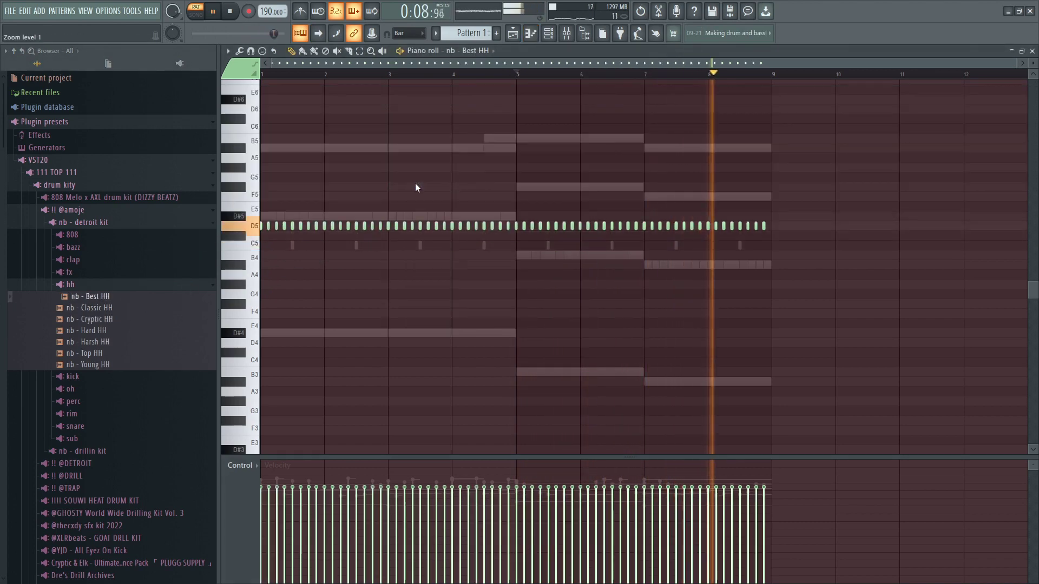
Lower the fader of the hi-hat's mixer track 5 and stop the playback
left_click(567, 33)
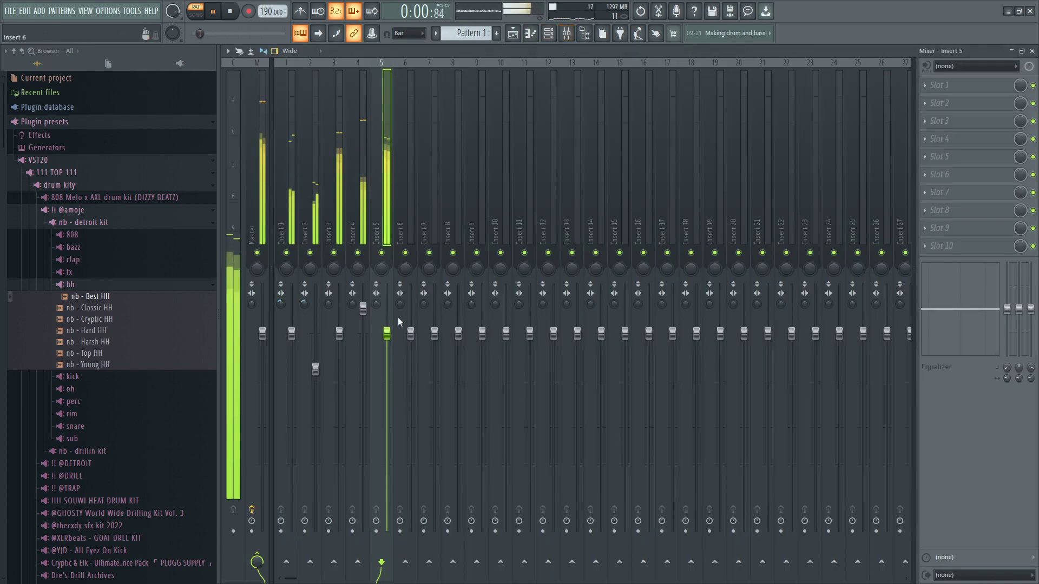
left_click_drag(387, 332, 387, 363)
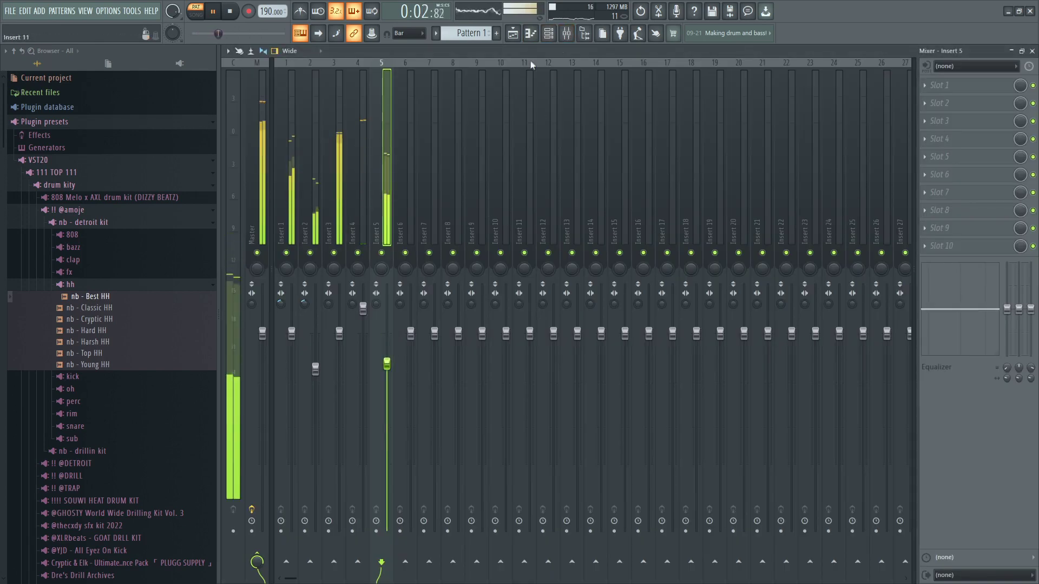
key("F6")
key("space")
Clone the nb - Best HH channel, with the clone's sample reversed and shortened
right_click(355, 184)
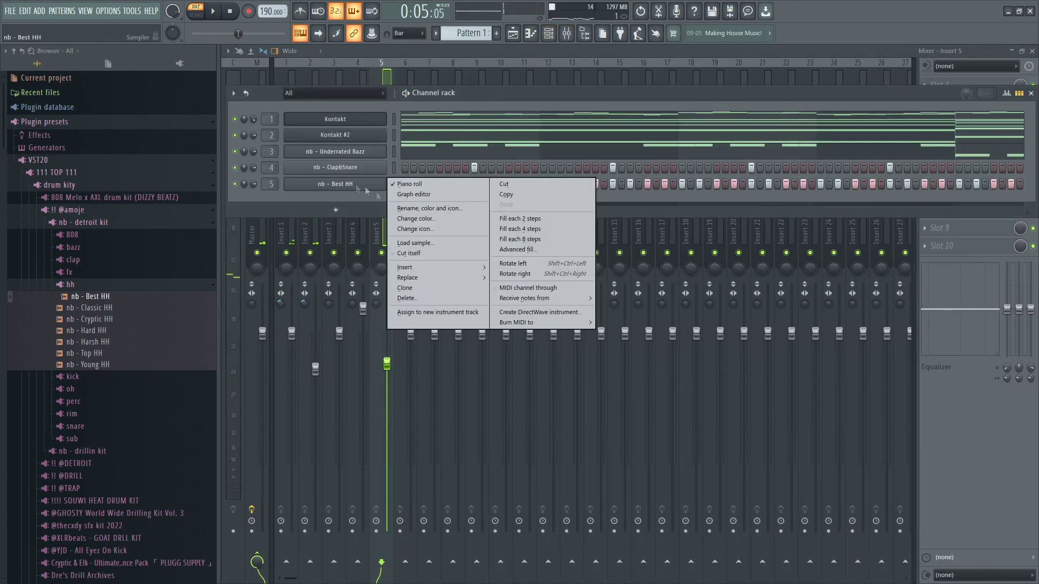
left_click(427, 289)
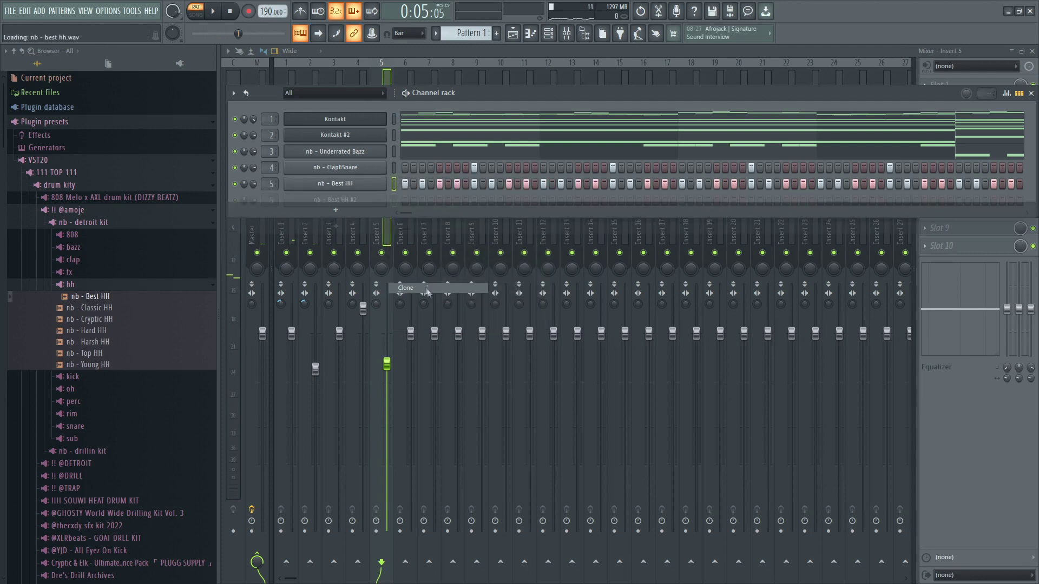
left_click(347, 200)
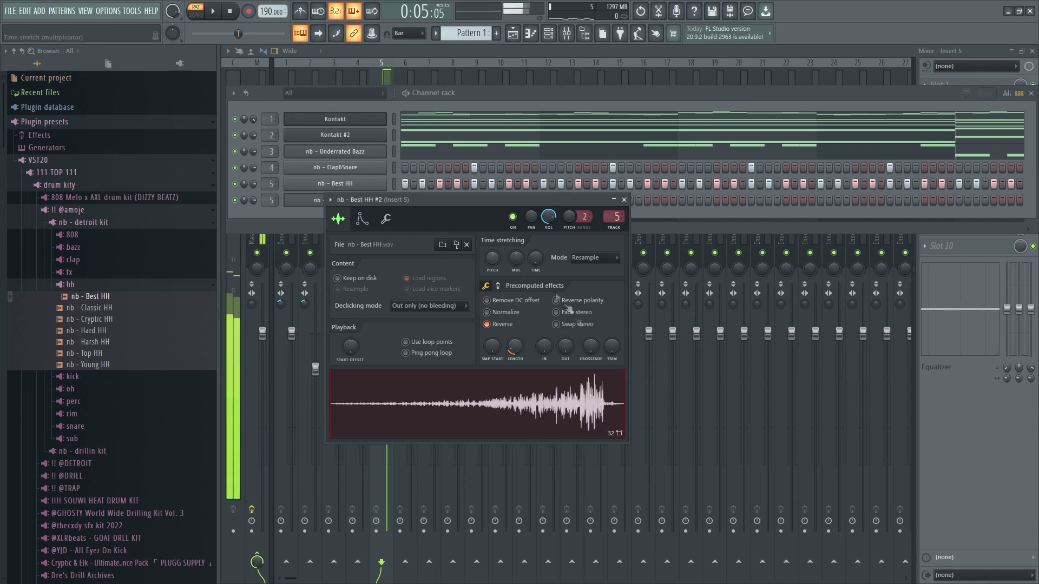
left_click_drag(520, 352, 493, 342)
key("q")
key("q")
left_click(624, 200)
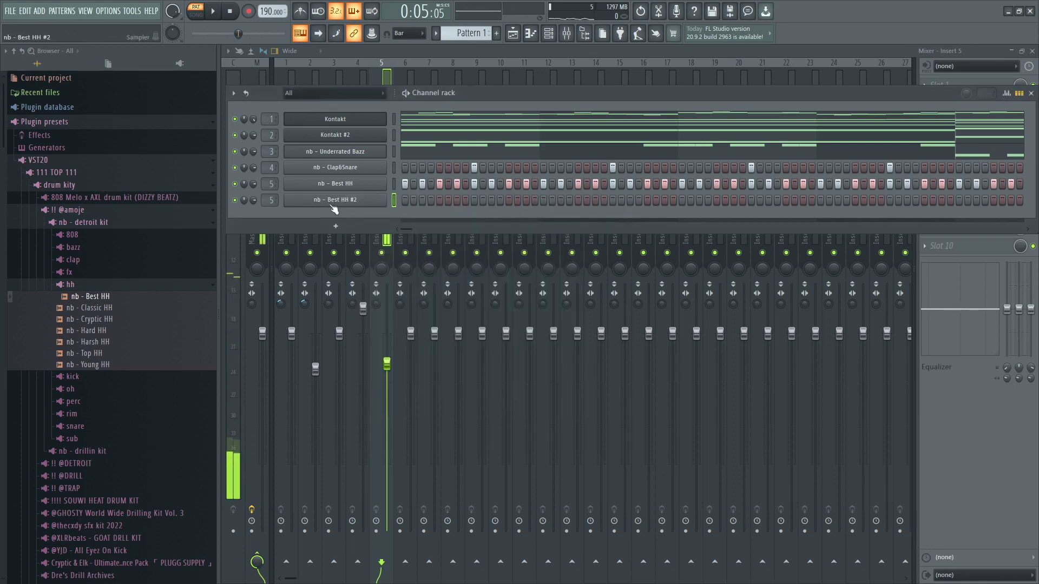
Route nb - Best HH #2 to mixer track 6 and open its piano roll
left_click(352, 200)
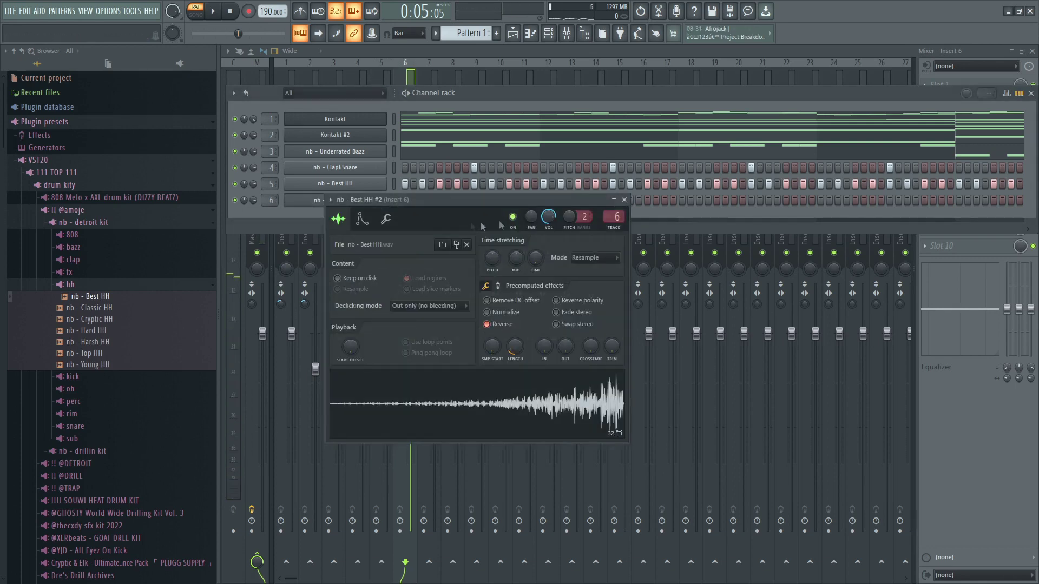
left_click(624, 200)
right_click(353, 199)
left_click(413, 200)
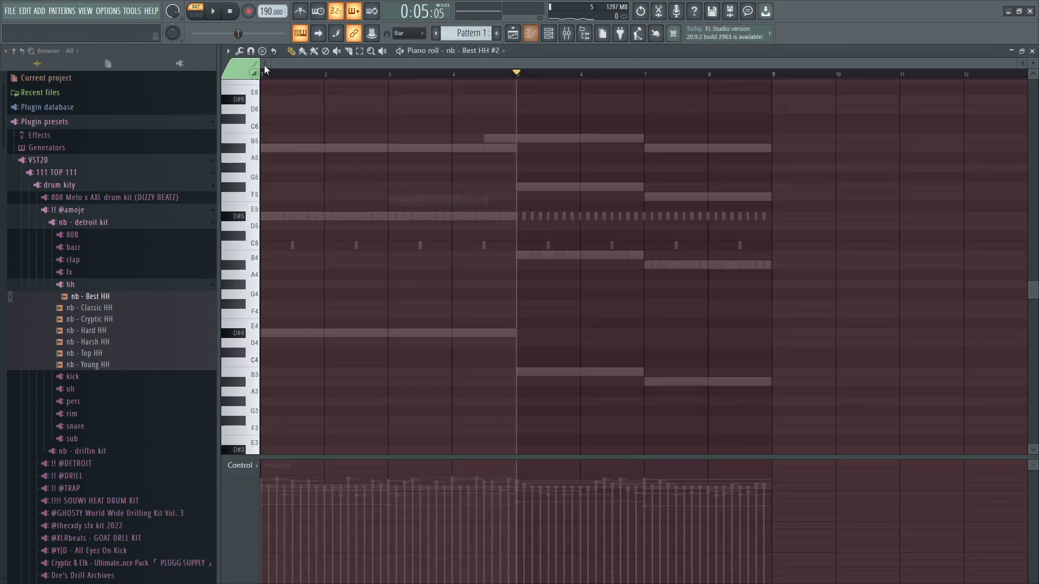
Set the snap to 1/2 beat and add two consecutive half-beat C5 notes on the last beat of bar 1
left_click(416, 34)
left_click(407, 162)
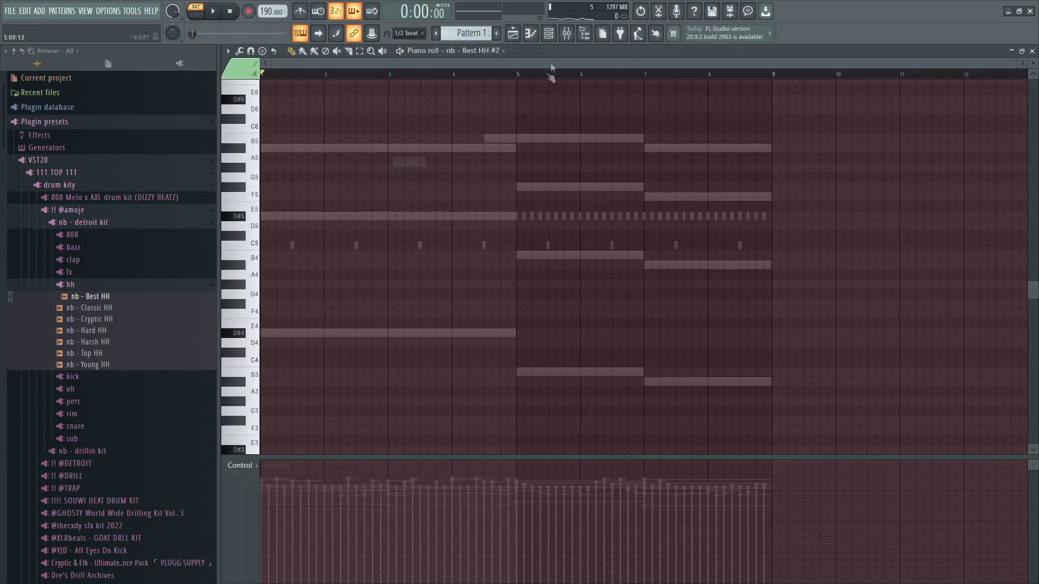
scroll(267, 180, "up", 2)
key("space")
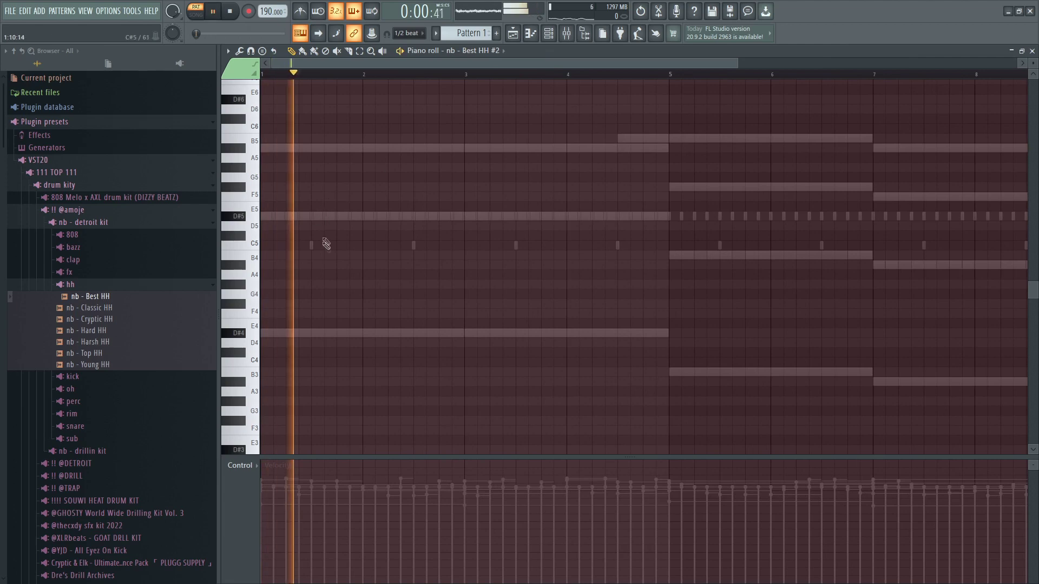
left_click(341, 245)
scroll(342, 243, "up", 4)
left_click(354, 246)
key("space")
key("space")
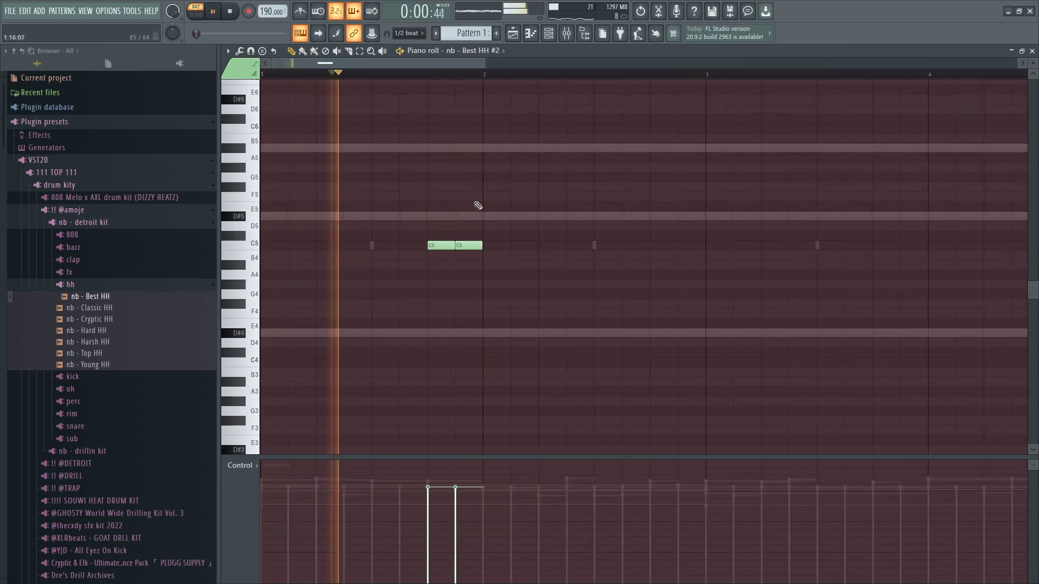
Add a half-beat A#4 note at the start of the last beat of bar 2
scroll(463, 215, "down", 2)
left_click(494, 265)
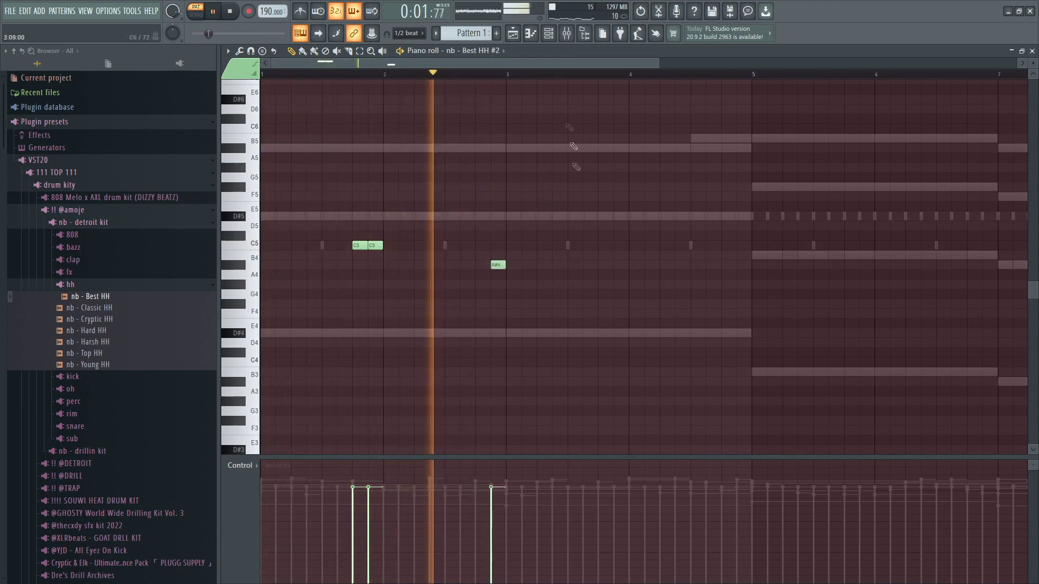
left_click_drag(495, 265, 481, 265)
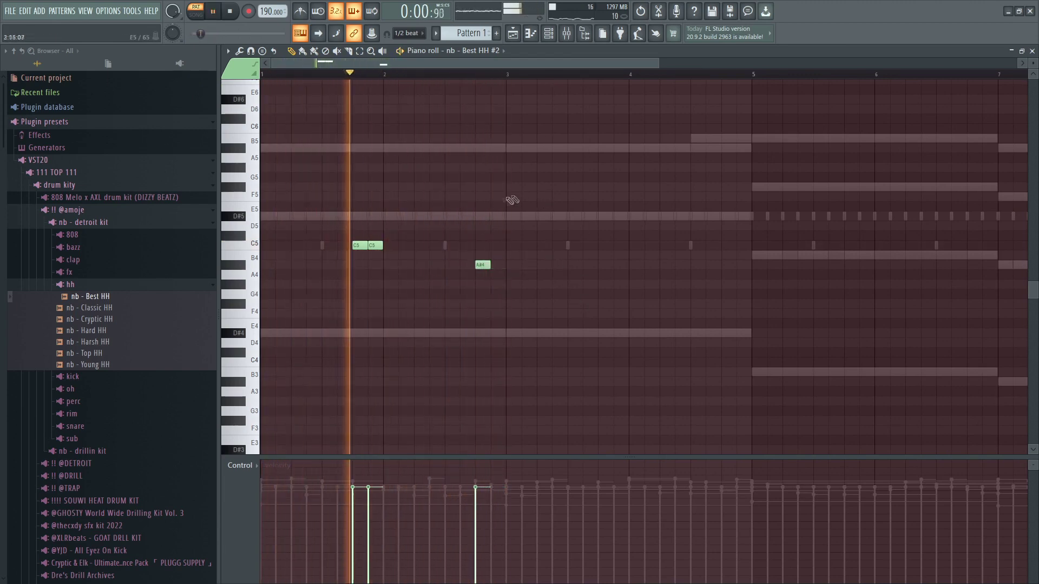
key("space")
Set the snap to 1/4 beat and fill the last beat of bar 3 with four quarter-beat C5 notes
left_click(409, 33)
left_click(409, 140)
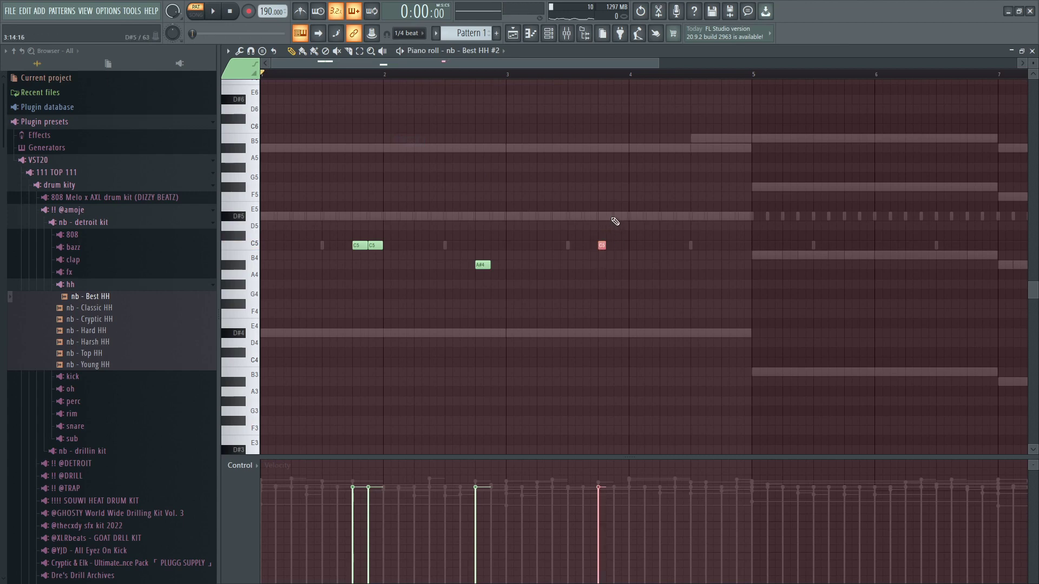
key("ctrl+b")
Select the four C5 notes at the end of bar 3 and shape their velocities into a rising ramp
left_click_drag(683, 212, 645, 243)
left_click(593, 276, "ctrl")
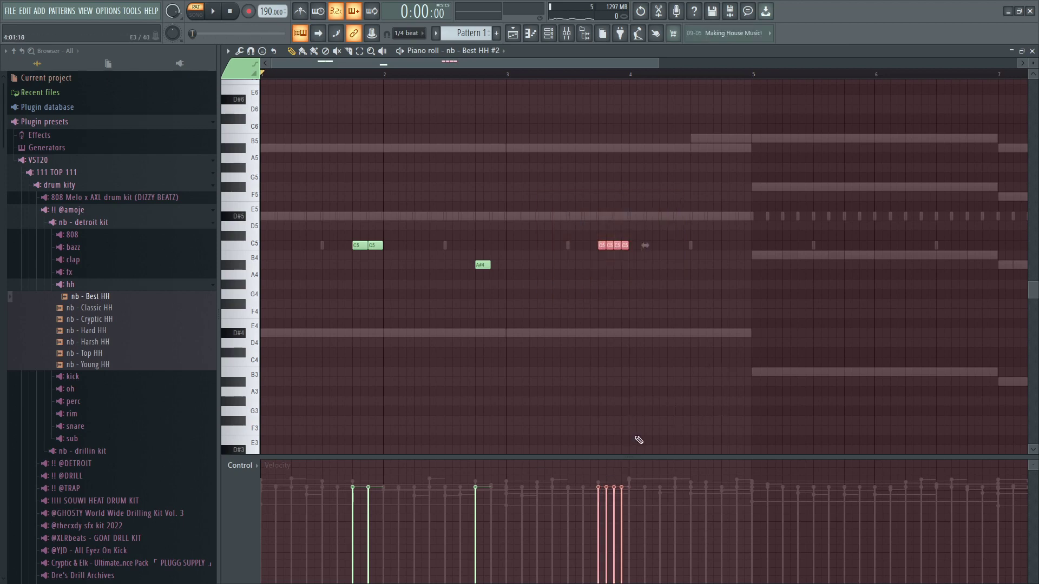
left_click(240, 465)
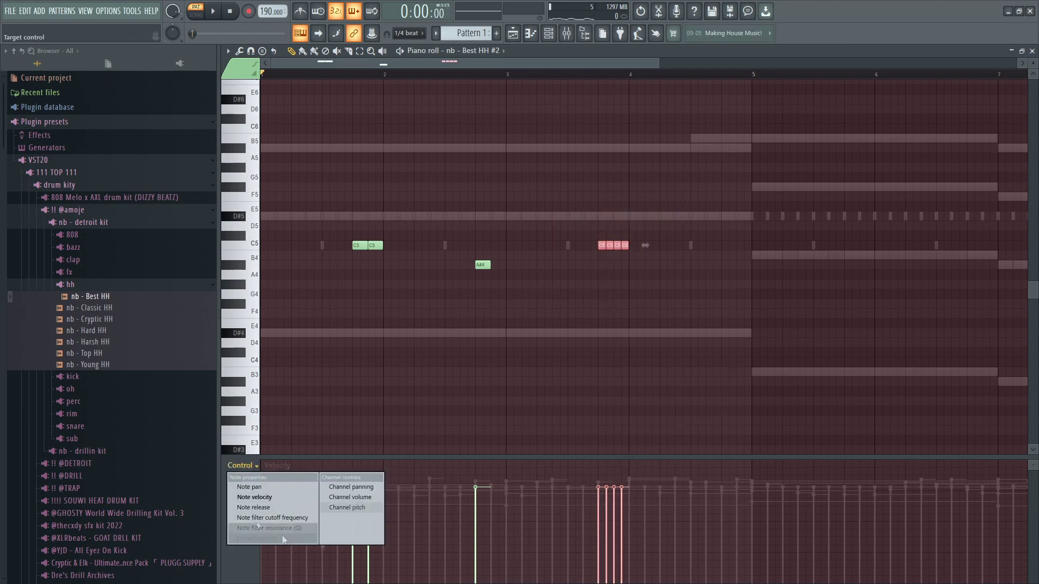
left_click(486, 465)
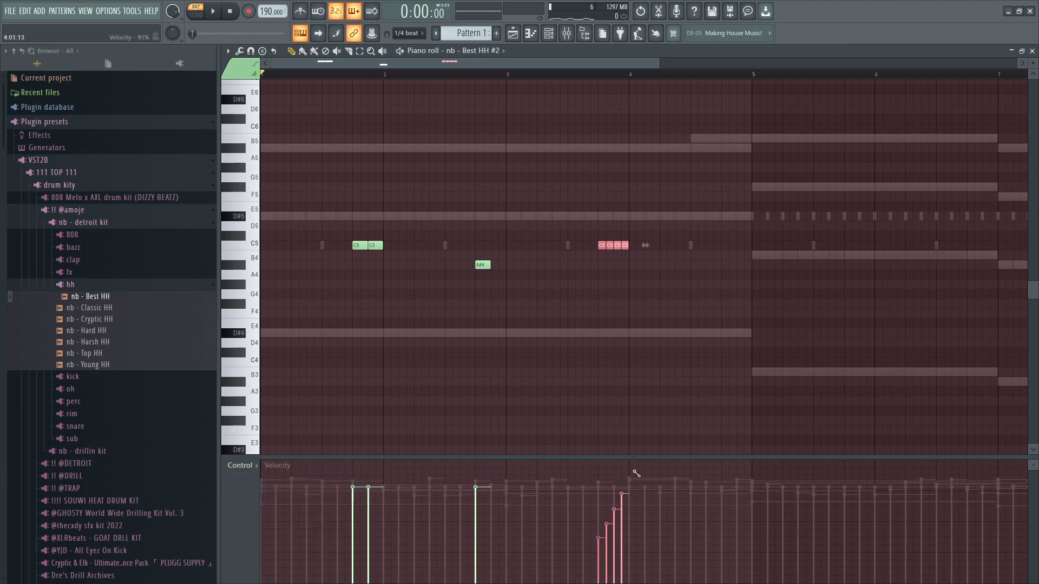
Set the snap to 1/2 step and split the four C5 notes at the end of bar 3 into eight half-step notes
key("space")
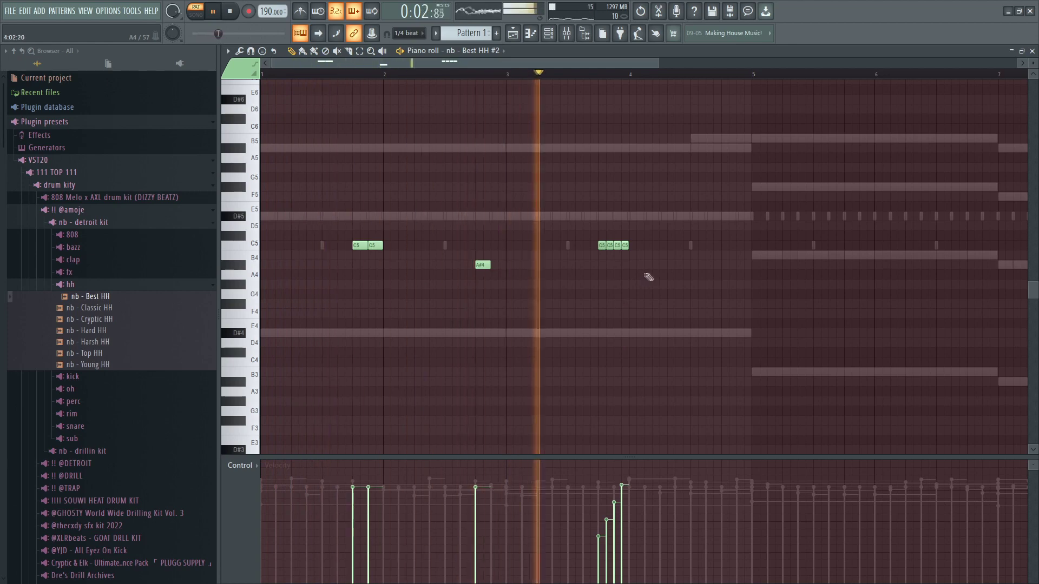
left_click_drag(642, 224, 593, 270)
left_click(591, 267, "ctrl")
scroll(591, 259, "down", 1)
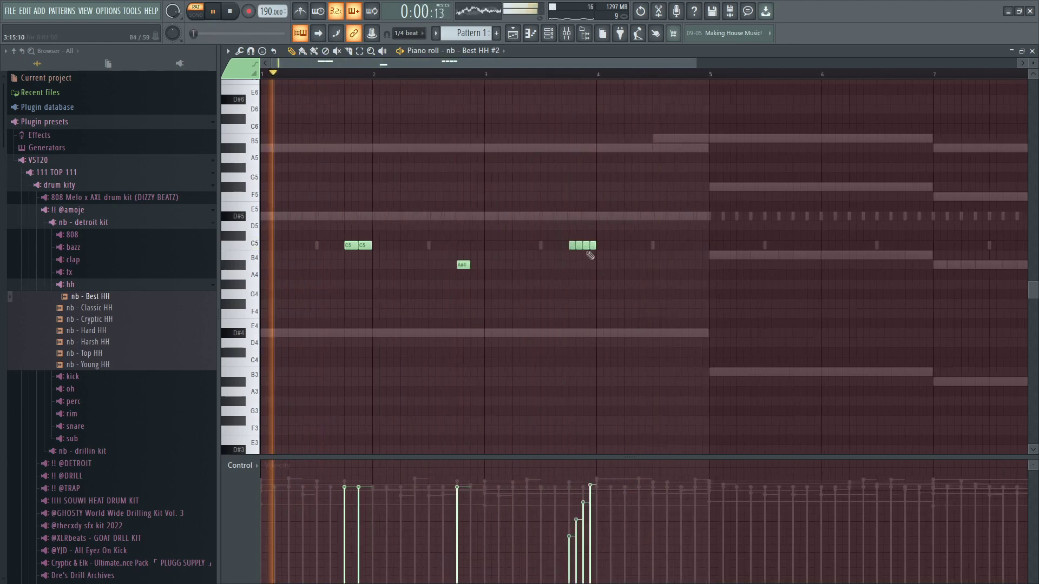
left_click_drag(620, 230, 562, 259)
scroll(541, 198, "up", 3)
left_click(408, 33)
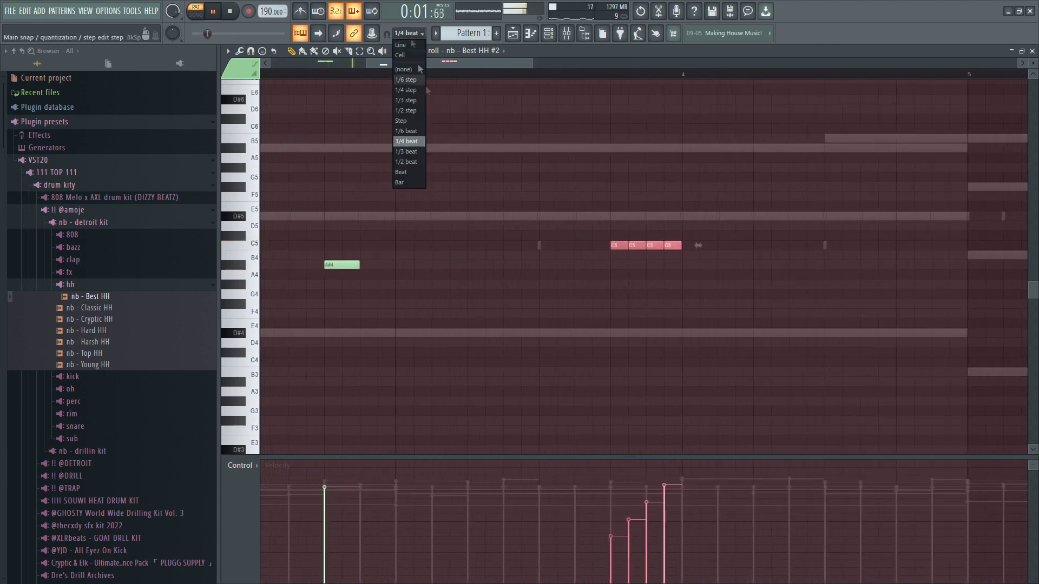
left_click(408, 111)
key("space")
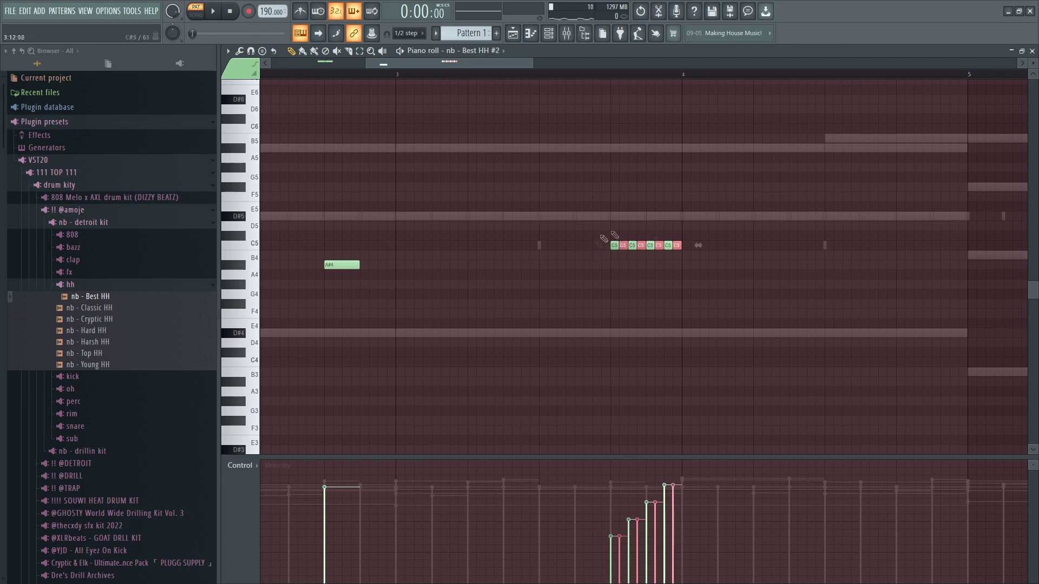
Select the eight C5 notes at the end of bar 3 and reshape their velocities into an even rising ramp
left_click_drag(731, 235, 601, 261)
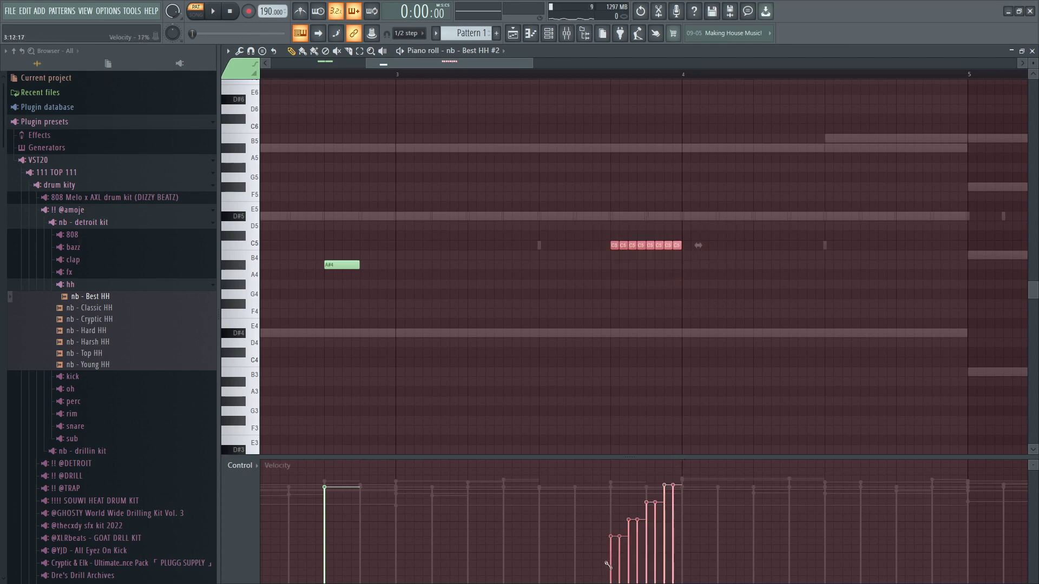
key("space")
scroll(638, 350, "down", 4)
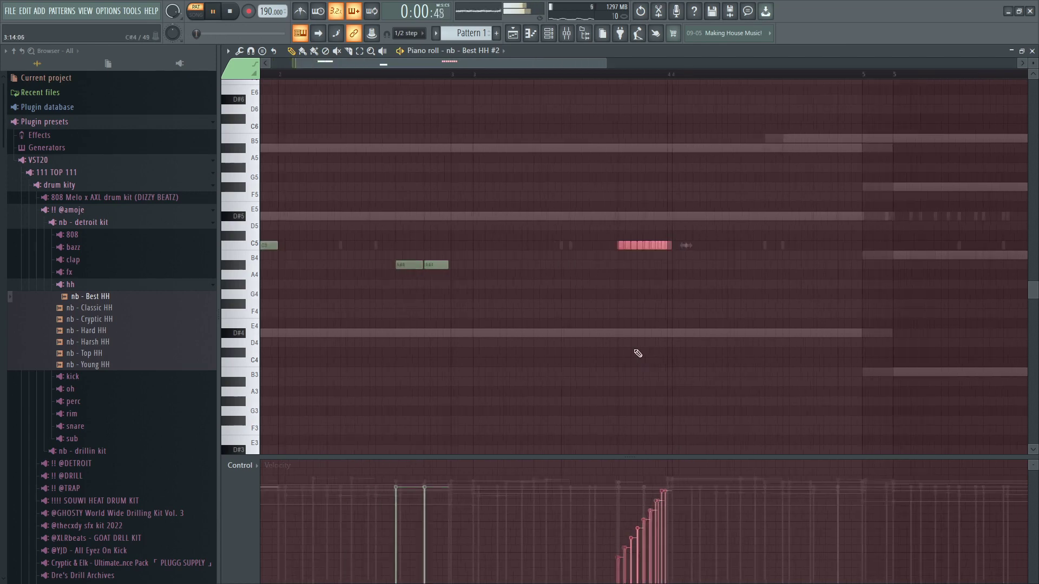
right_click(628, 345)
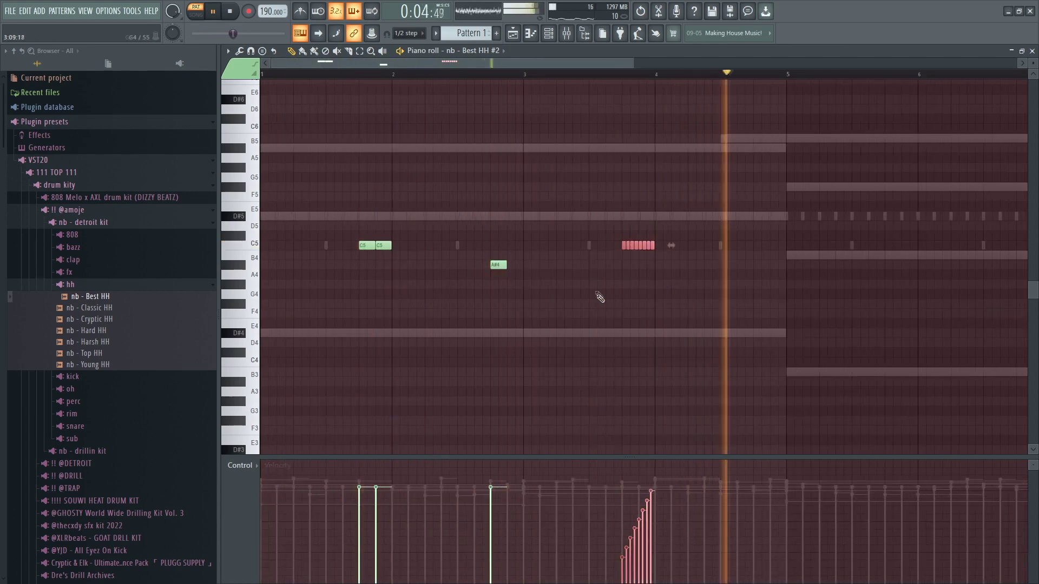
Add a half-beat A#4 note half a beat into bar 4, followed by a G#4 note
left_click(696, 264)
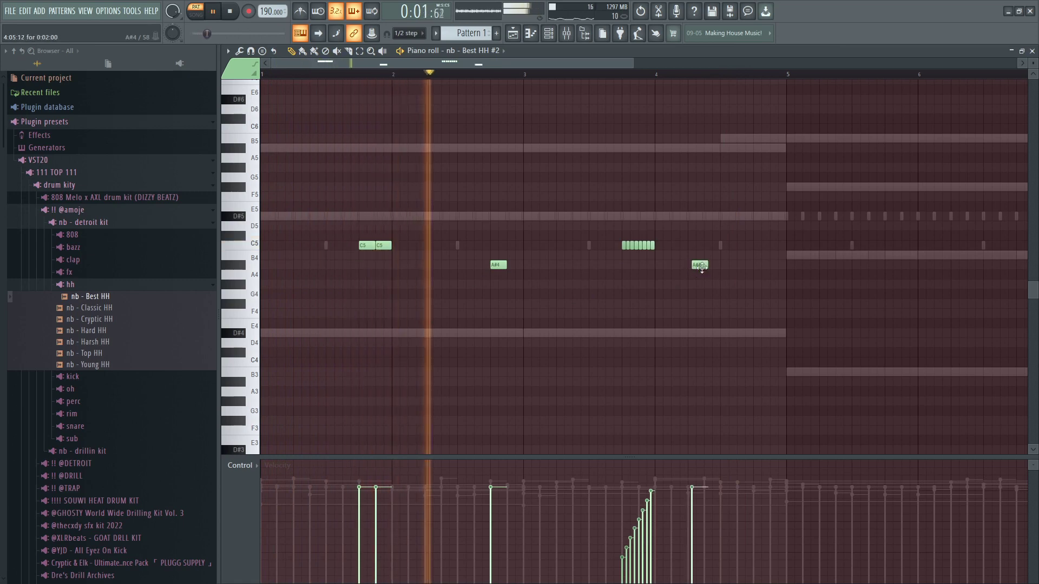
left_click_drag(700, 265, 679, 268)
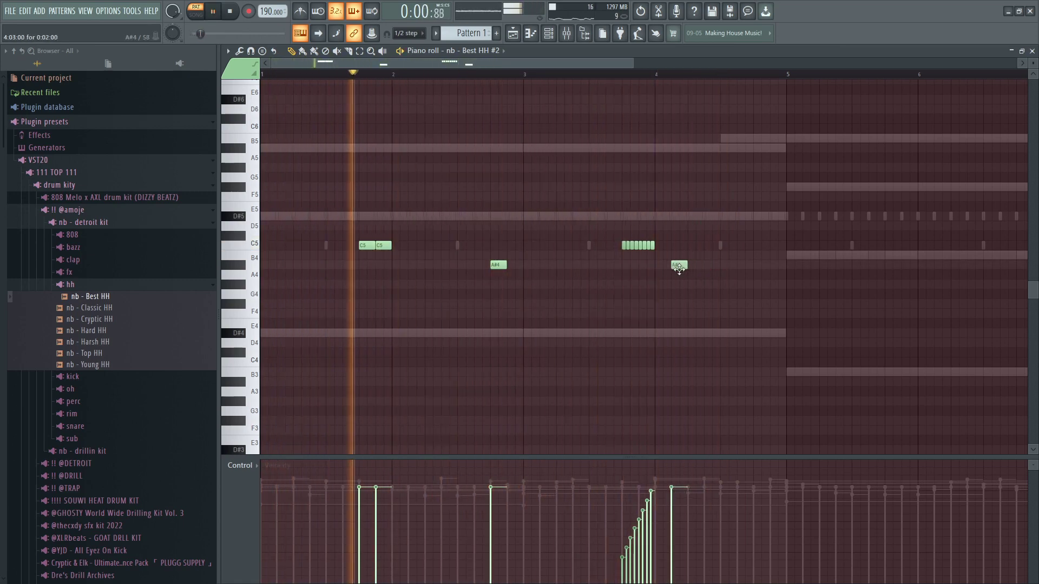
left_click(714, 286)
scroll(641, 257, "down", 1)
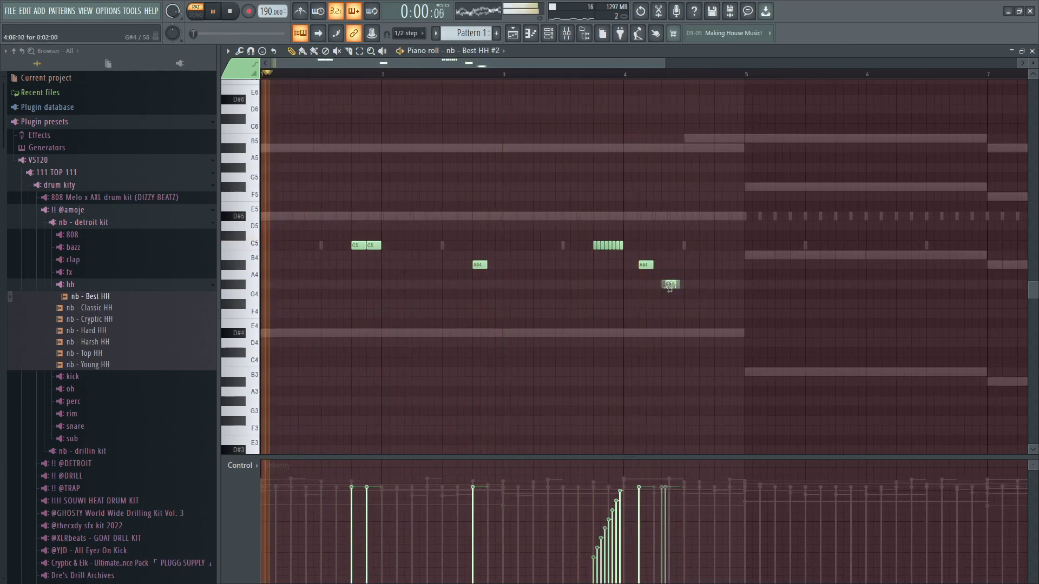
Lower the volume of mixer track Insert 6, which carries the second hi-hat
left_click(566, 33)
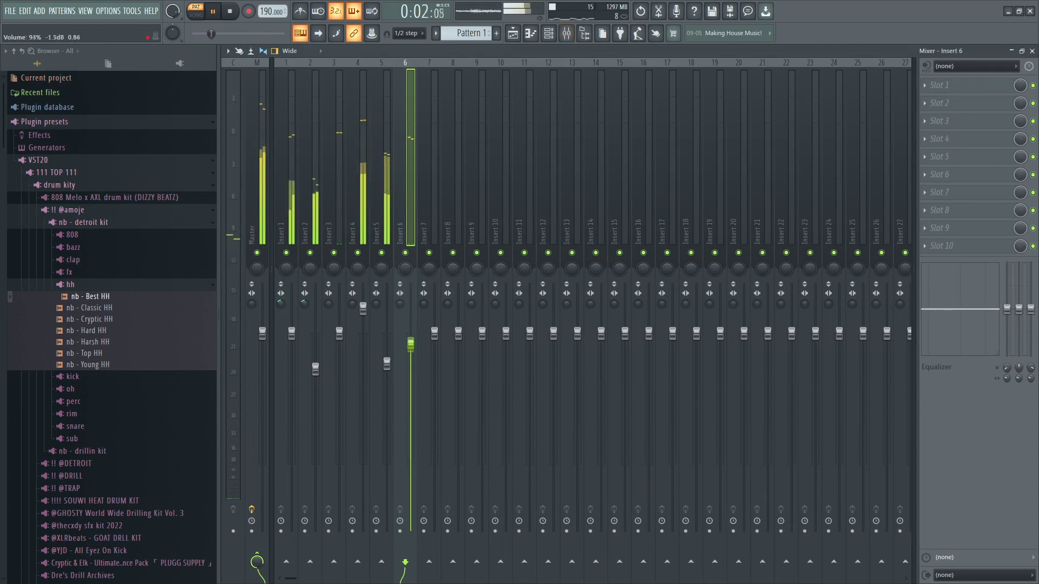
left_click_drag(411, 343, 411, 373)
left_click(513, 34)
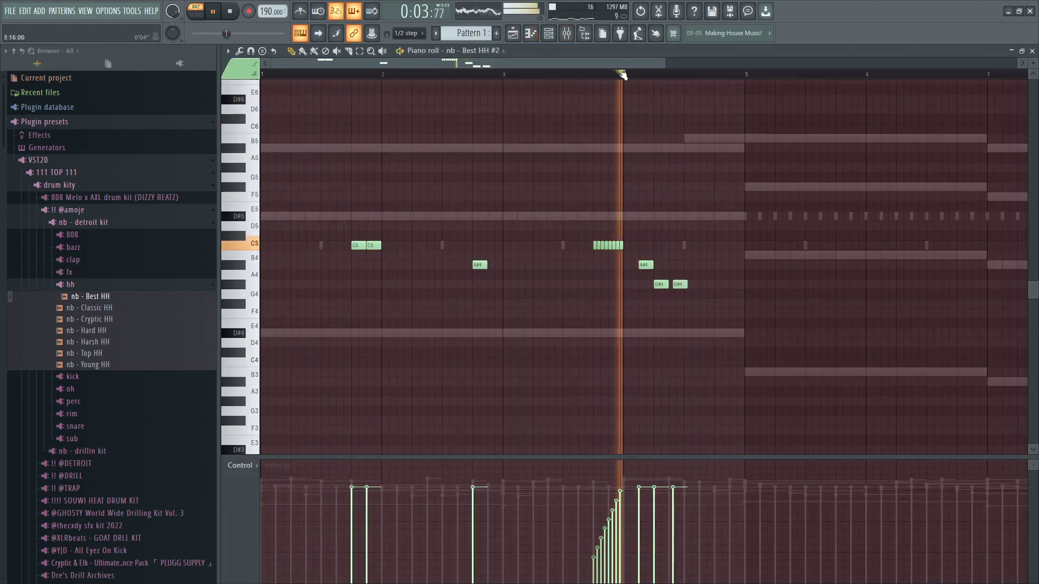
Set the second G#4 note directly after the first in bar 4 and add a third on the second half of beat 3
key("space")
left_click(676, 285)
key("space")
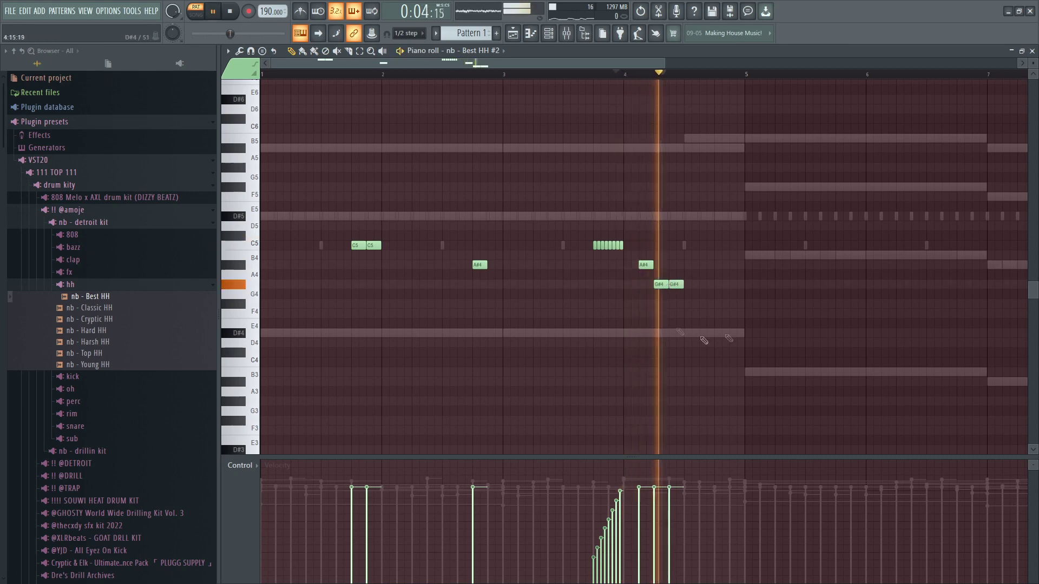
left_click(695, 285)
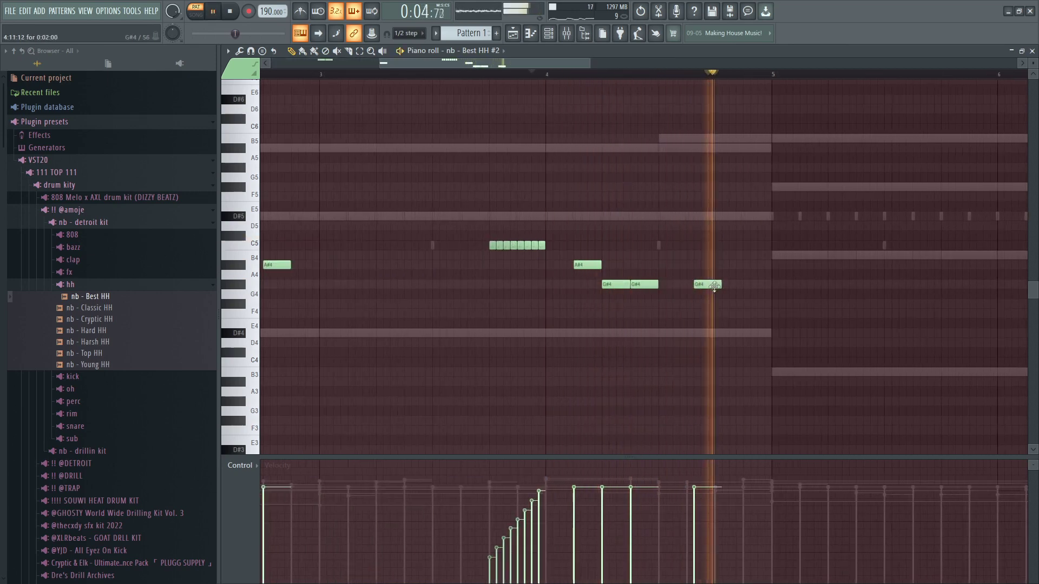
mouse_move(730, 304)
left_mouse_down()
mouse_move(757, 304)
mouse_move(756, 265)
mouse_move(720, 288)
left_mouse_up()
scroll(752, 268, "down", 3)
scroll(717, 279, "down", 2)
key("space")
key("space")
Try an extra D#5 hi-hat note near the end of bar 4 during playback
right_click(578, 285)
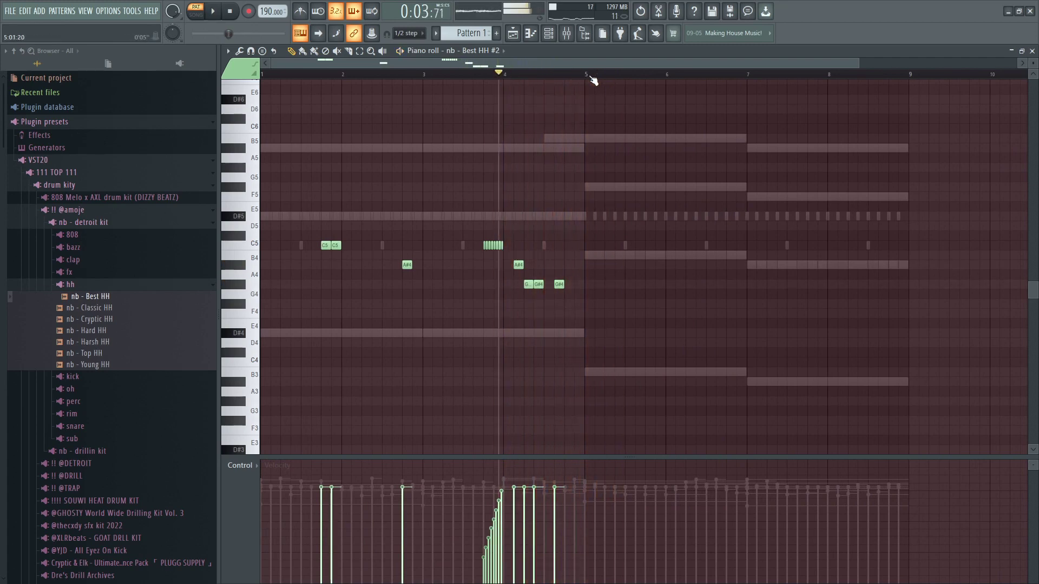
left_click(575, 325)
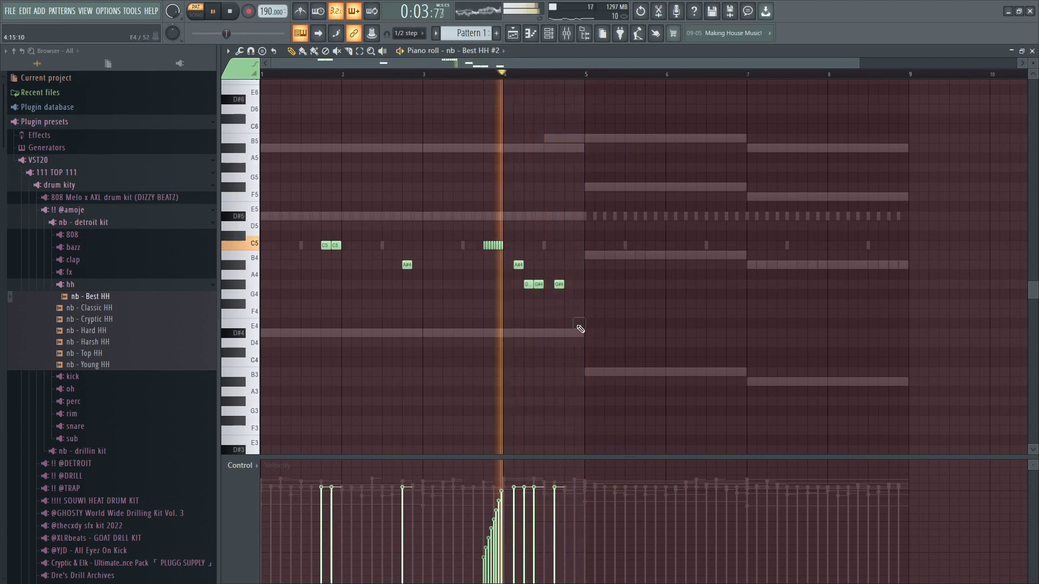
scroll(575, 325, "up", 3)
key("space")
right_click(575, 323)
key("space")
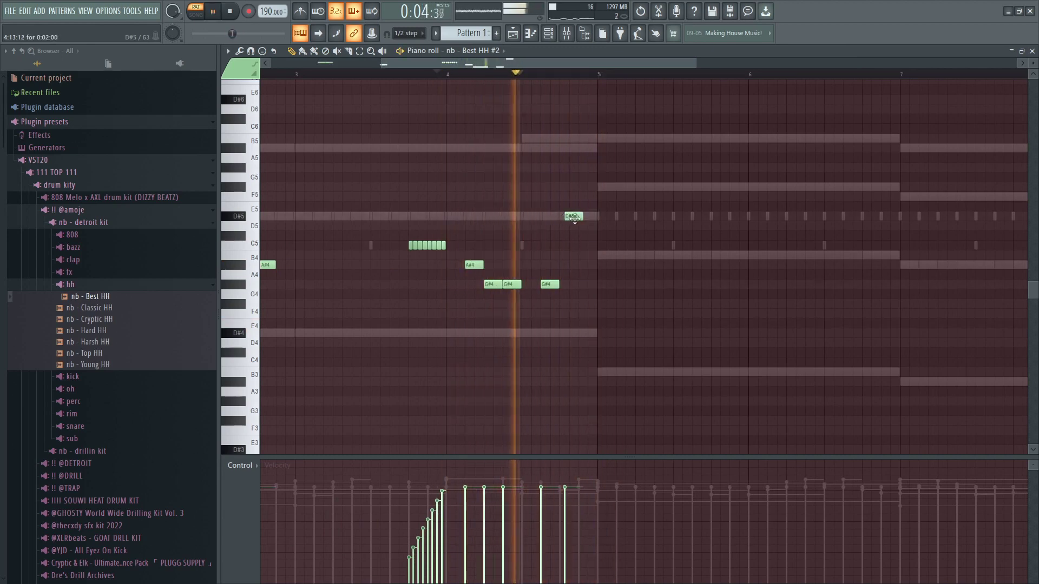
scroll(525, 81, "down", 3)
Duplicate the hi-hat notes of bars 1–4 into bars 5–8 using the Bar snap, and set the snap back to 1/2 beat
left_click_drag(516, 75, 263, 79)
key("space")
left_click(409, 34)
left_click(416, 183)
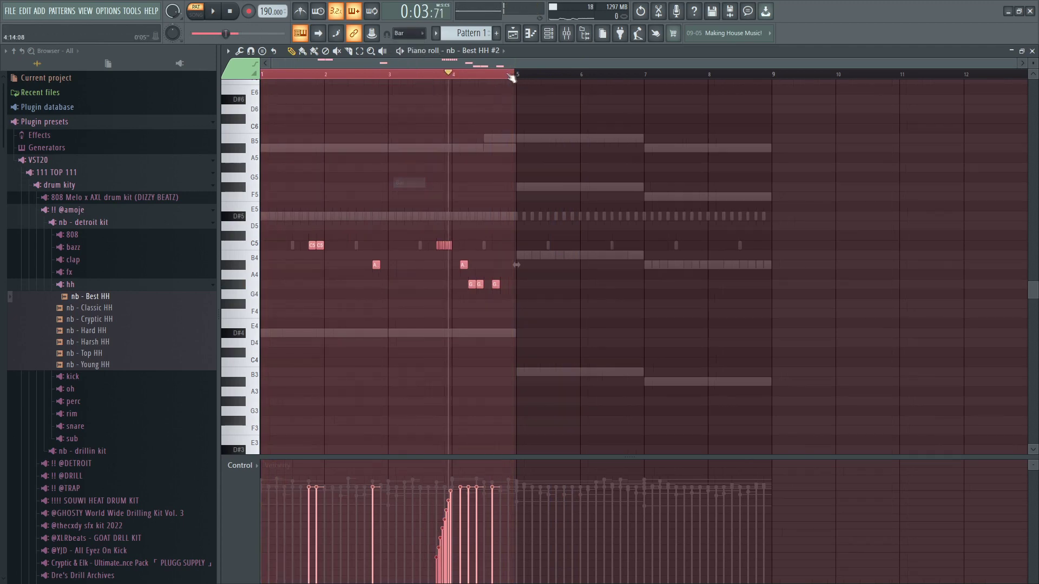
key("ctrl+b")
key("ctrl+d")
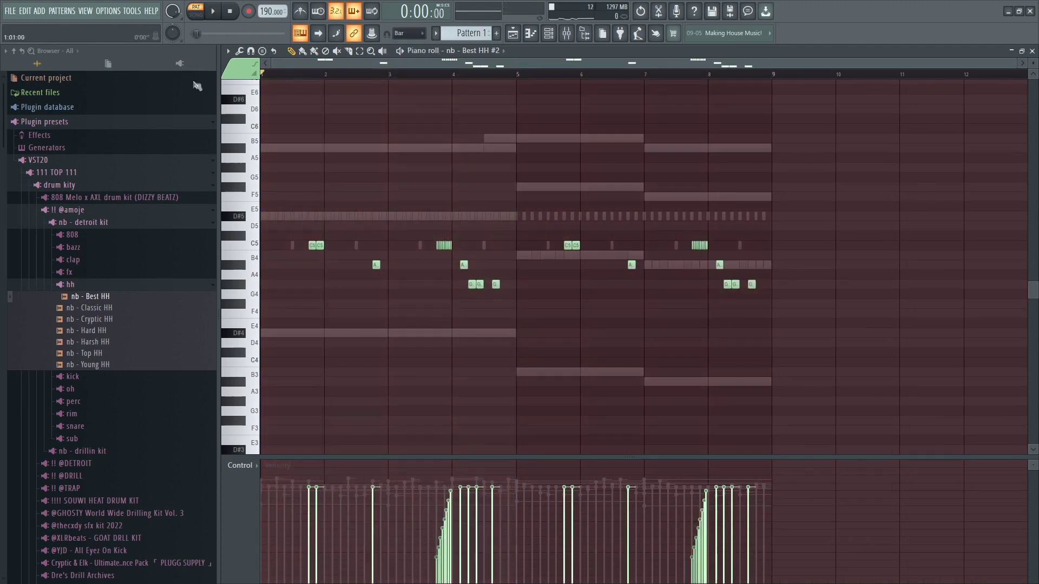
left_click(404, 33)
left_click(406, 162)
Load nb - Broski Snare from the kit's snare folder as a new channel and route it to mixer track 7
left_click(548, 33)
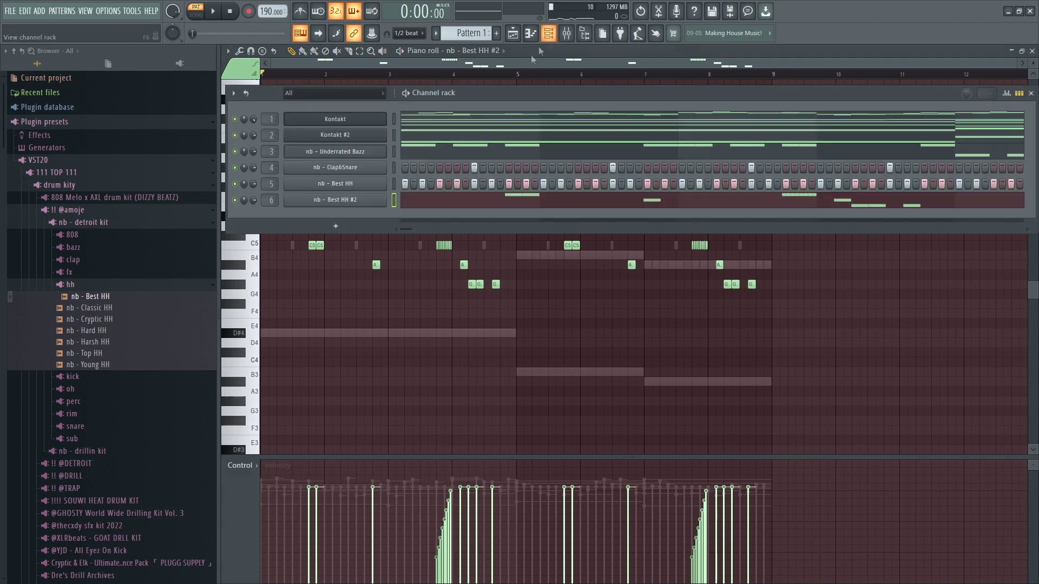
left_click(127, 285)
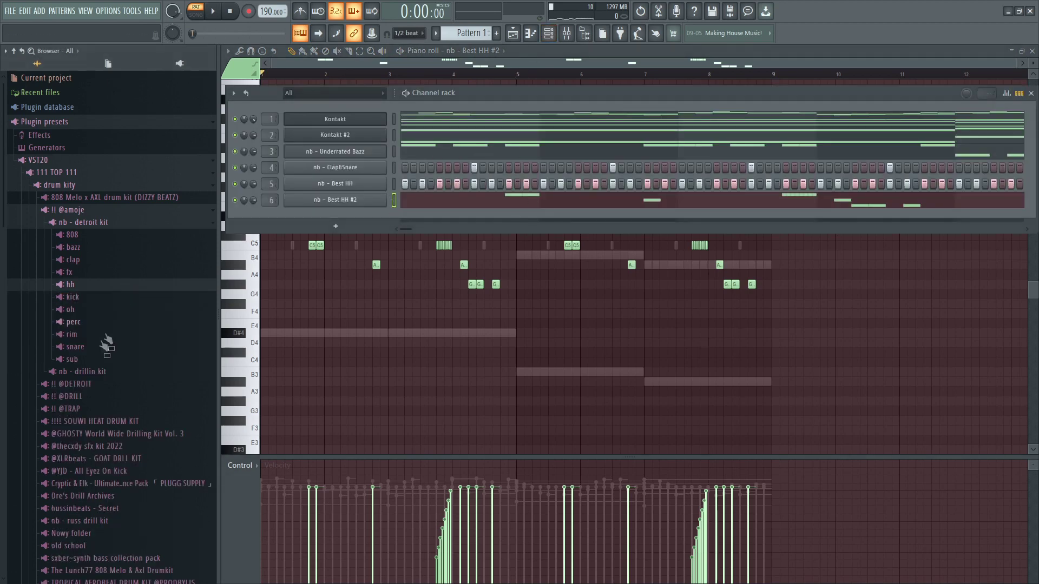
left_click(96, 346)
left_click(108, 361)
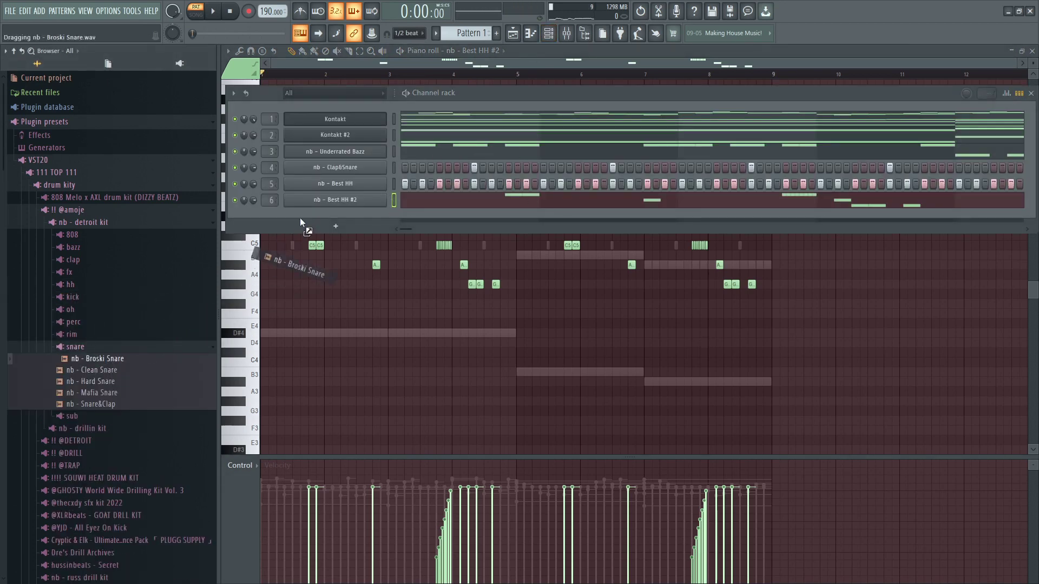
left_click_drag(301, 219, 301, 219)
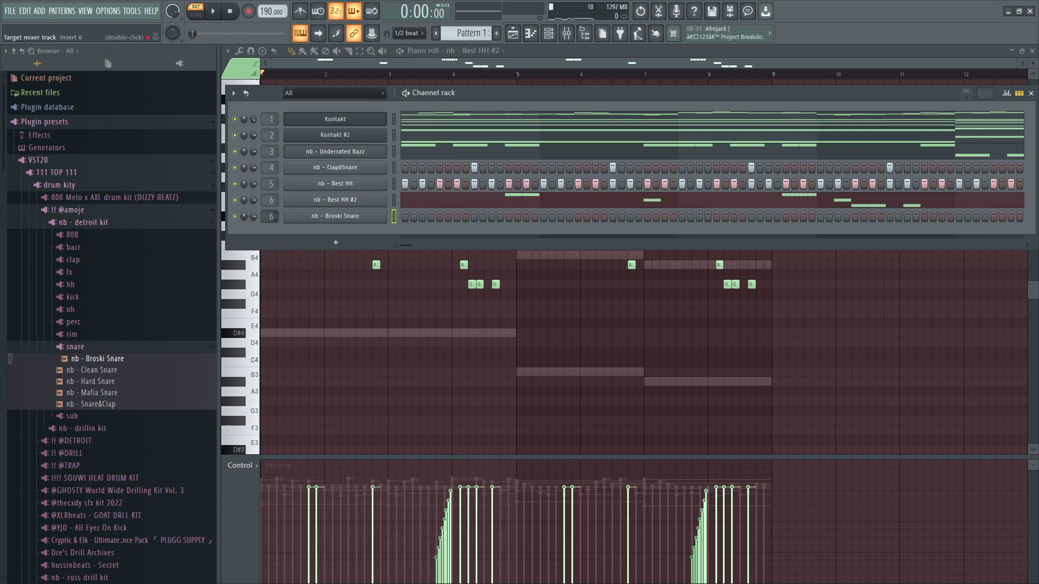
left_click(325, 216)
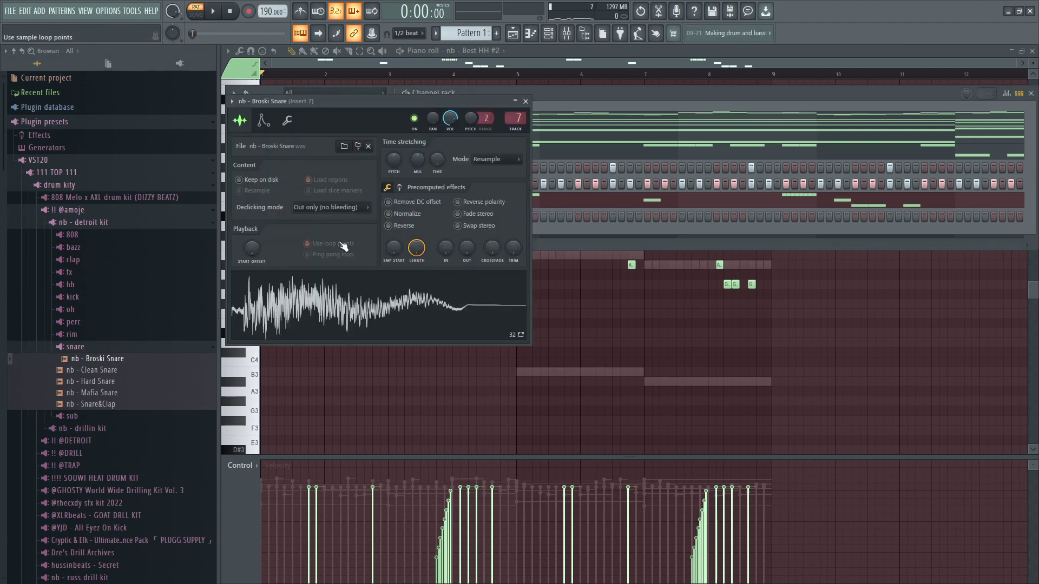
left_click(526, 101)
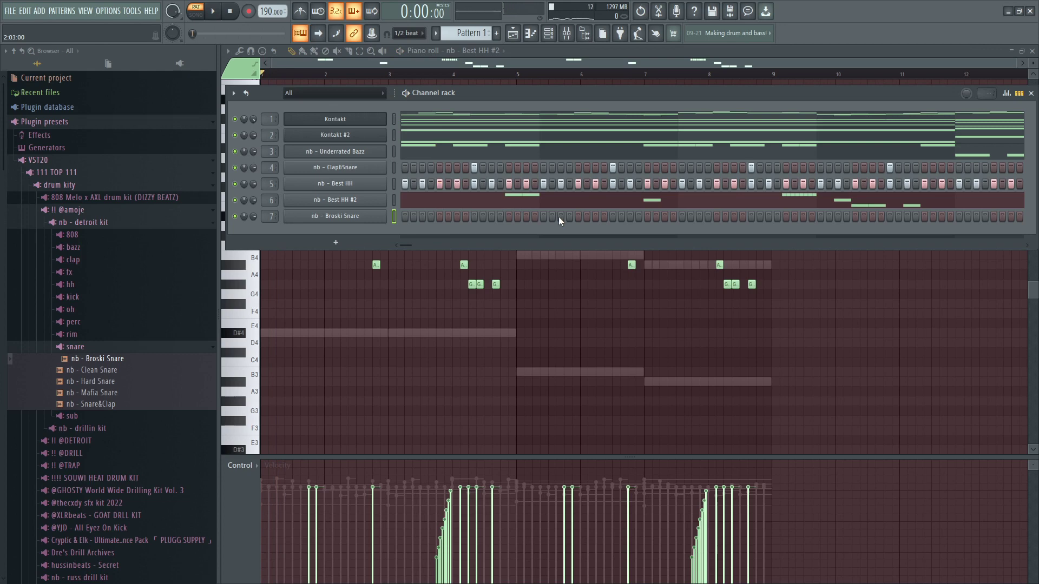
Place nb - Broski Snare hits on steps 19, 47 and 51, and balance the mixer by lowering Insert 7 and raising Inserts 3 and 4
key("space")
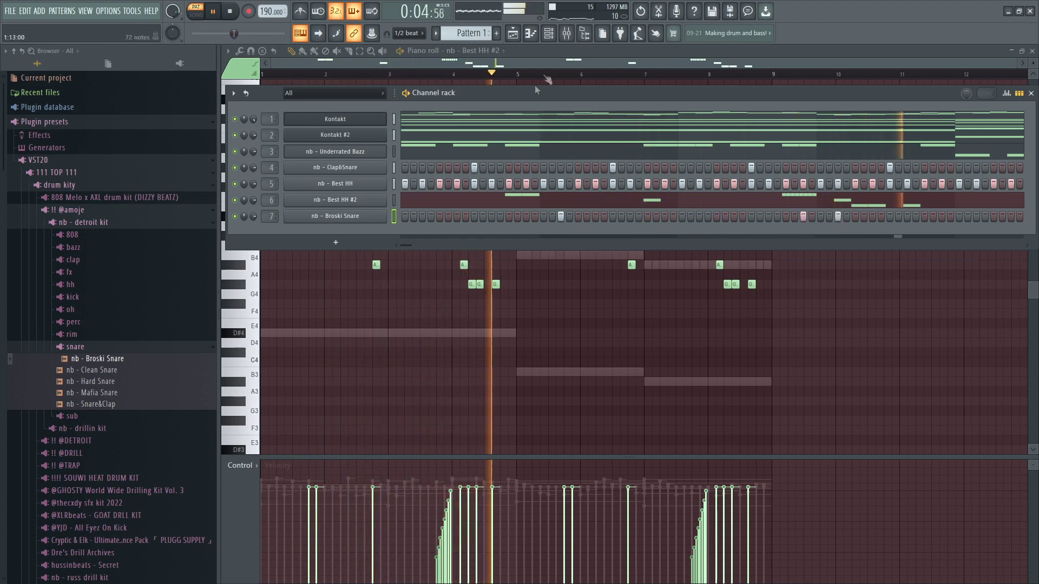
key("F9")
left_click_drag(433, 333, 434, 357)
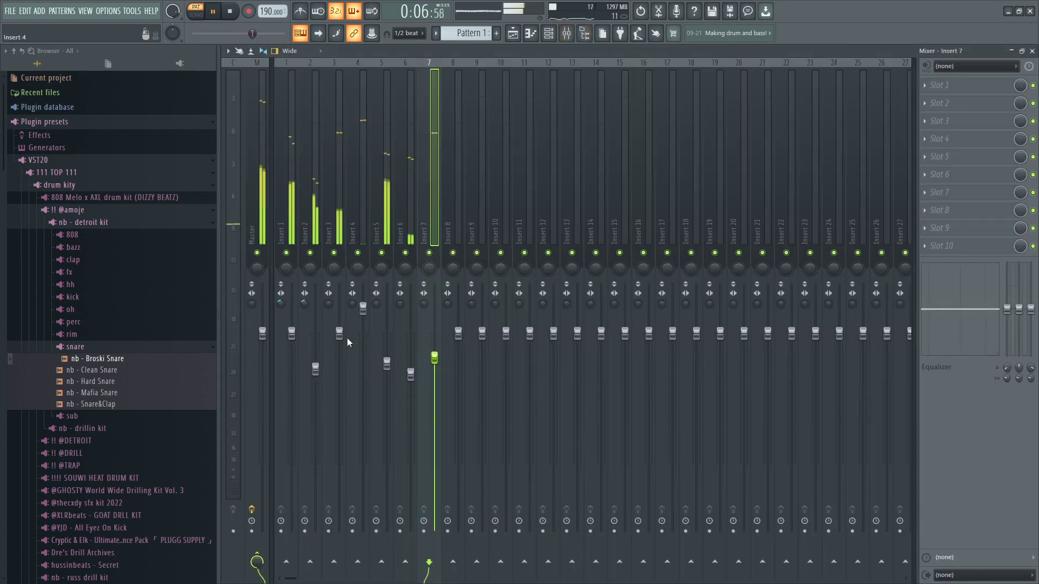
left_click(359, 330)
left_click_drag(362, 309, 339, 321)
Load nb - Classic OH from the kit's oh folder as a new channel and route it to mixer track 8
left_click(551, 36)
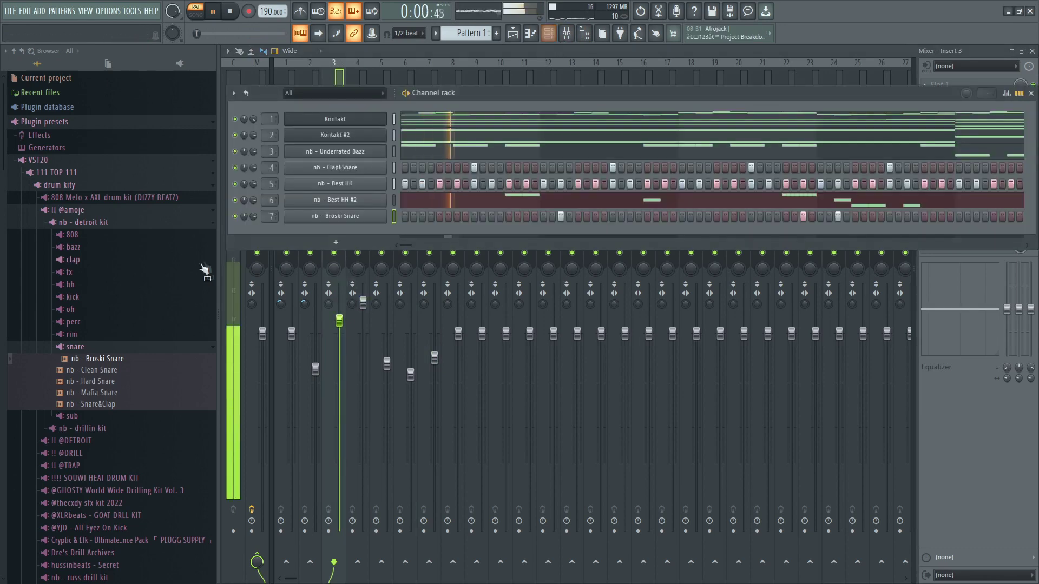
left_click(100, 348)
left_click(79, 313)
left_click(97, 333)
left_click(96, 323)
left_click_drag(96, 322, 269, 212)
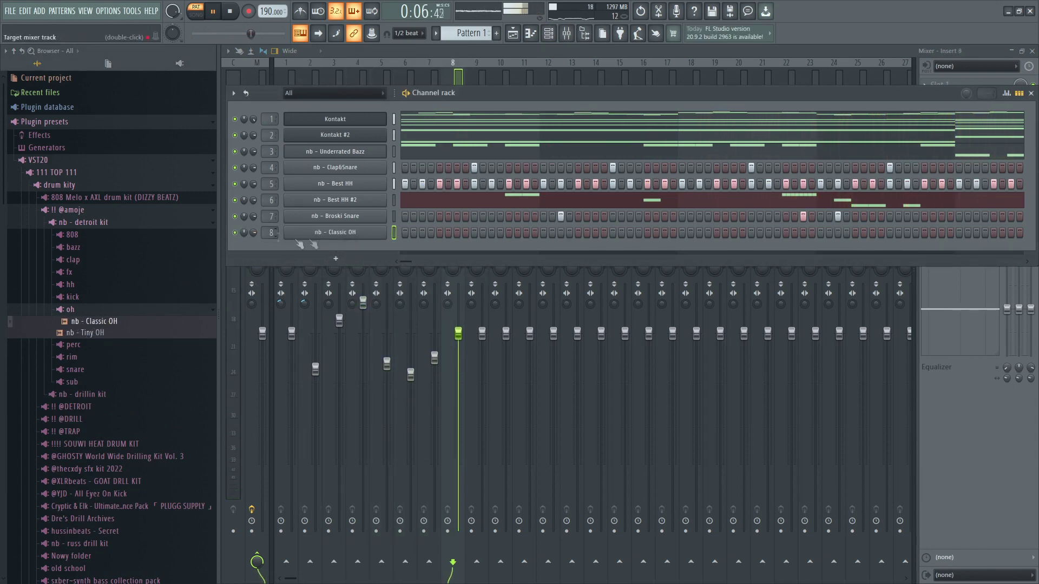
left_click(327, 233)
left_click(539, 115)
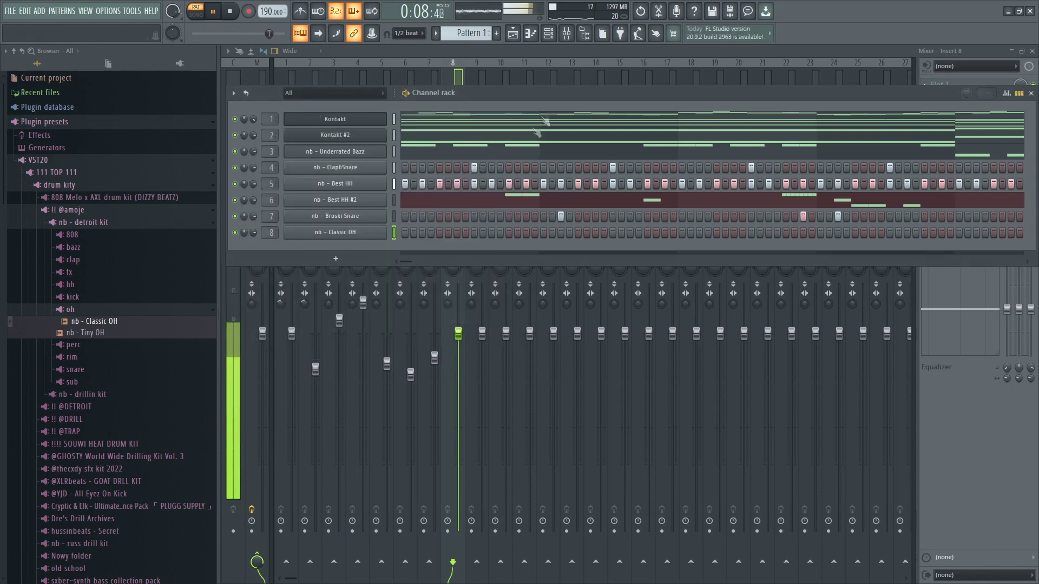
Place nb - Classic OH hits on steps 13, 45 and 61 of the step sequencer
left_click(509, 233)
key("space")
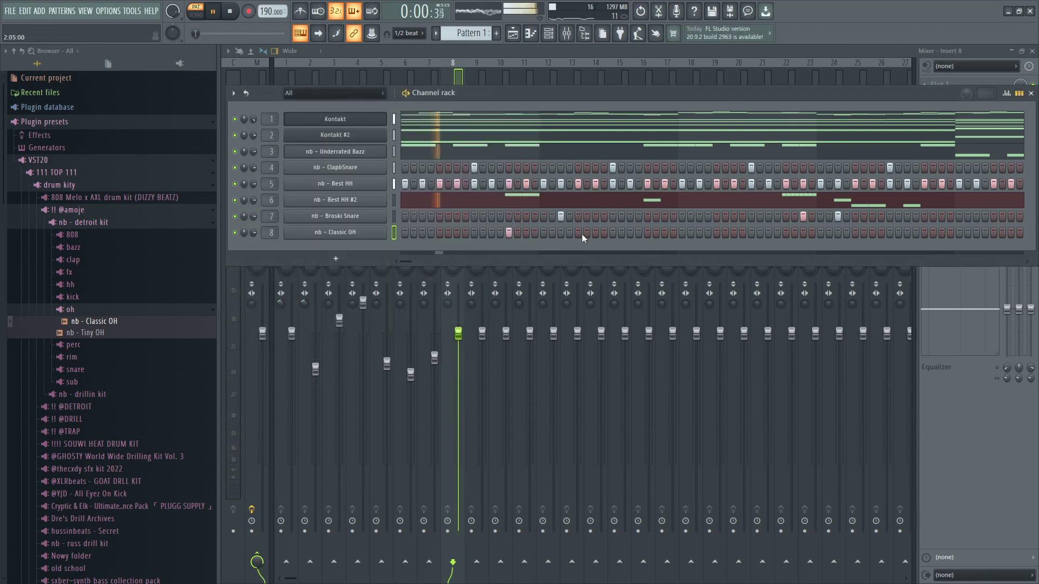
left_click(786, 232)
left_click(924, 232)
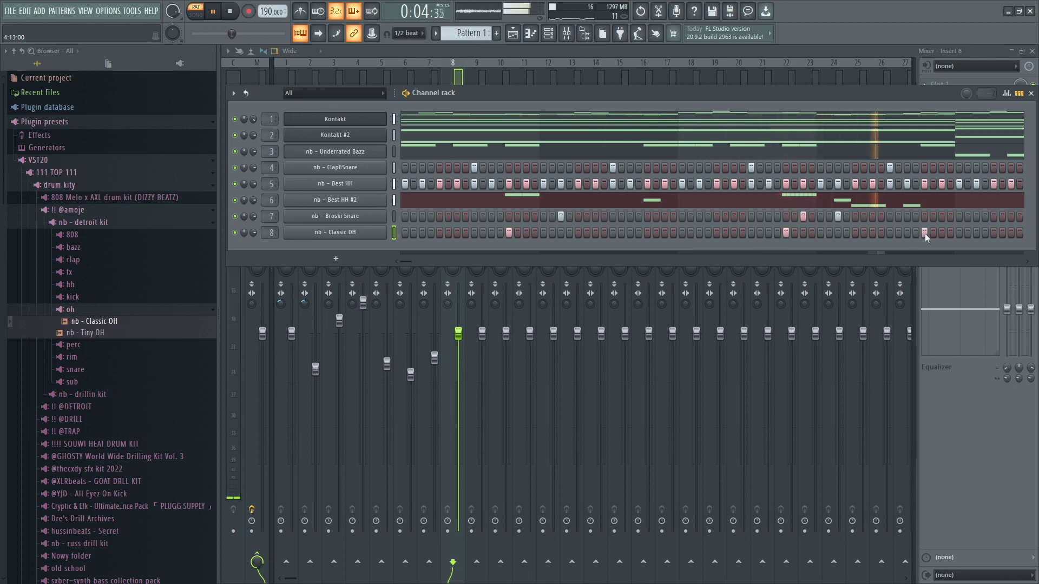
Lower the volume of the open hat's mixer track, Insert 8, leaving its stereo separation at the default
left_click(561, 34)
scroll(457, 318, "down", 5)
left_click_drag(447, 304, 452, 261)
right_click(448, 304)
left_click(457, 310)
Pan Insert 5 about 5% left, lower the Insert 6 volume, and adjust the panning of Insert 8
left_click_drag(382, 269, 381, 278)
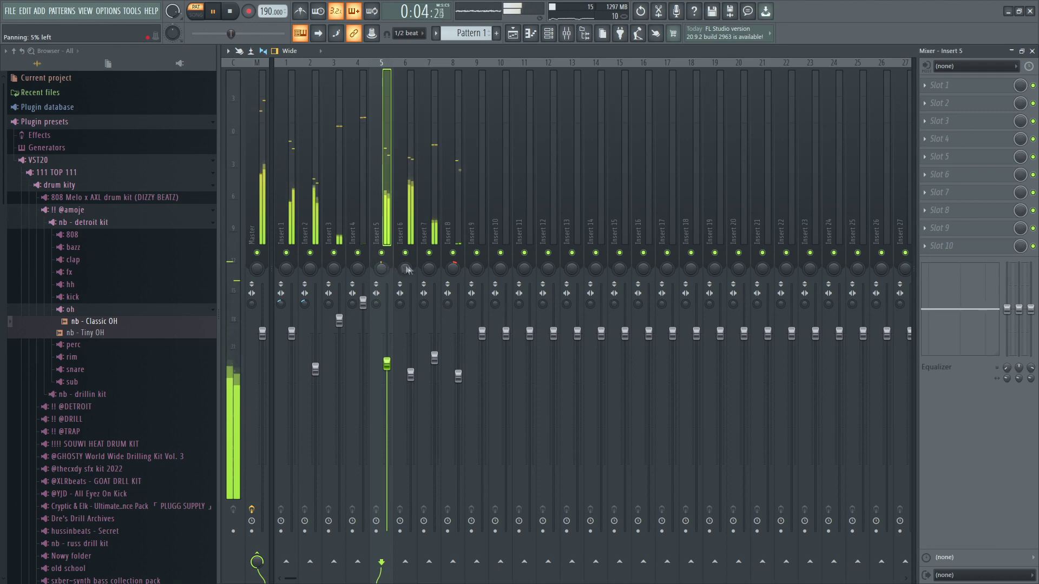
left_click_drag(414, 375, 414, 391)
left_click_drag(454, 268, 453, 276)
Duplicate the four-bar nb - Classic OH pattern into bars 5 to 8 in the piano roll
key("F6")
key("space")
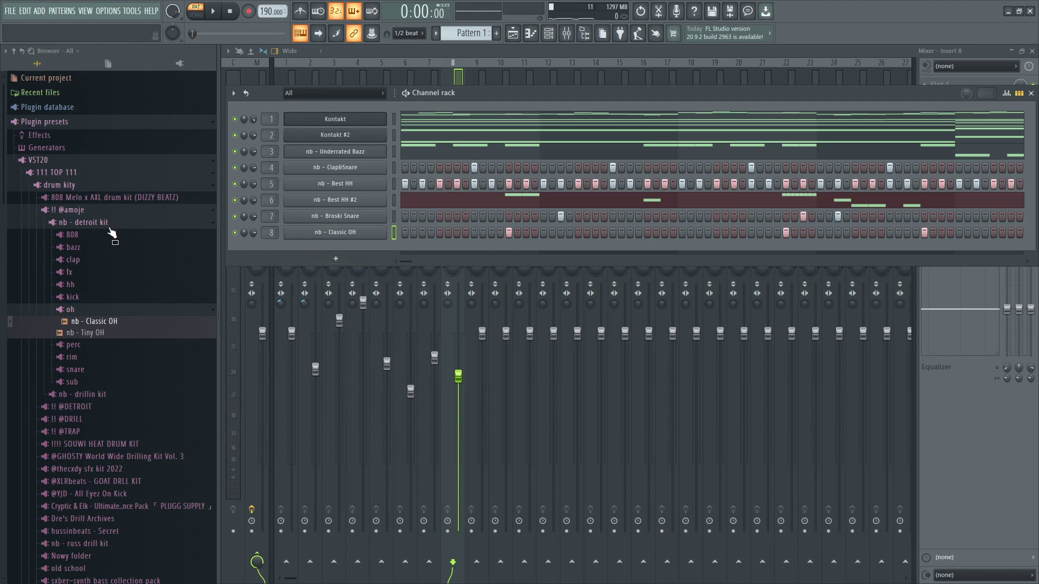
right_click(381, 232)
left_click(427, 229)
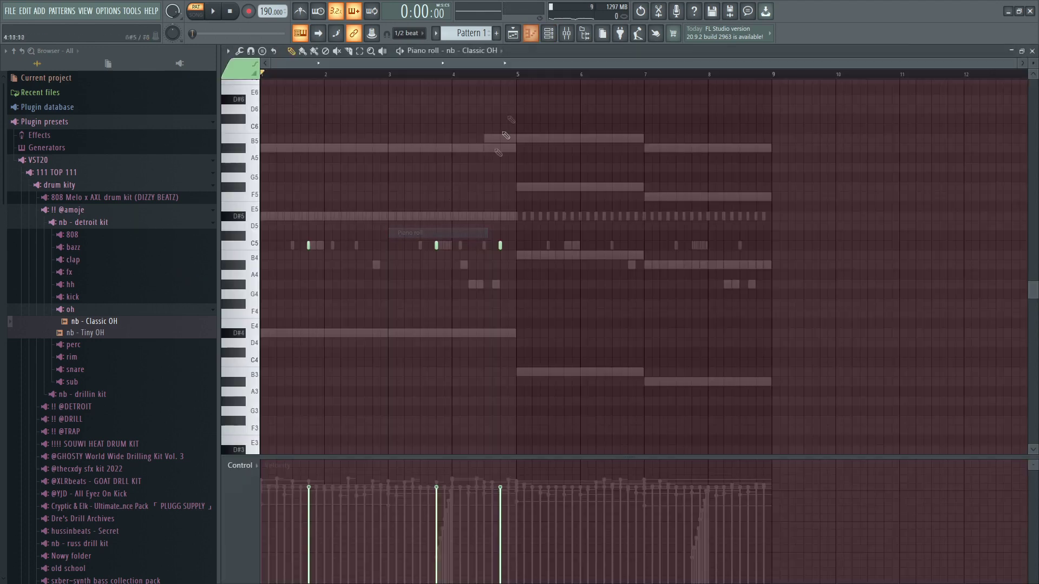
left_click_drag(504, 81, 261, 81)
key("ctrl+b")
key("ctrl+d")
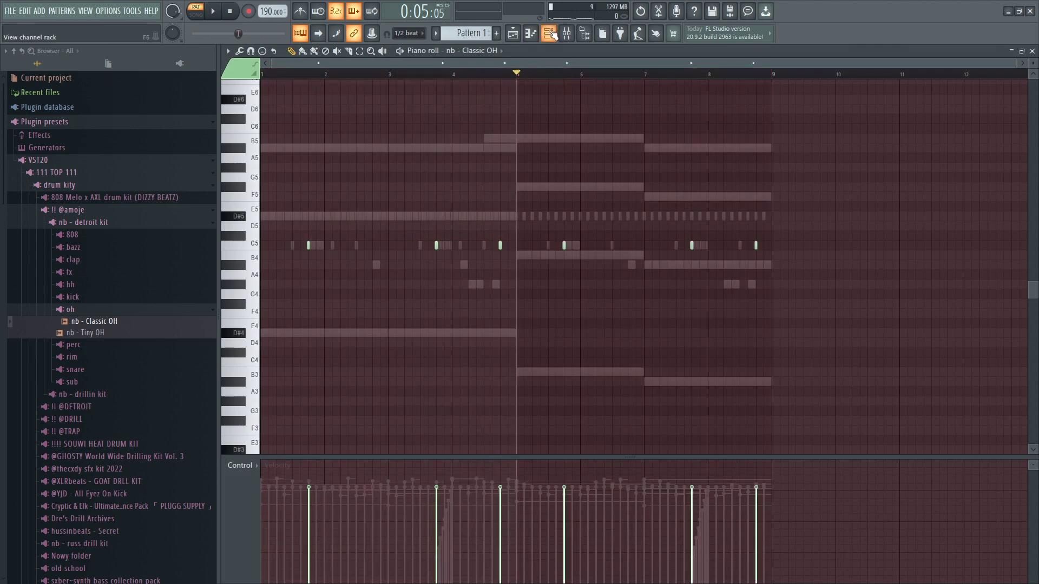
Load nb - The Bell from the kit's perc folder on mixer track 9 with a D#5 note at the start of bar 1
left_click(548, 34)
left_click(71, 310)
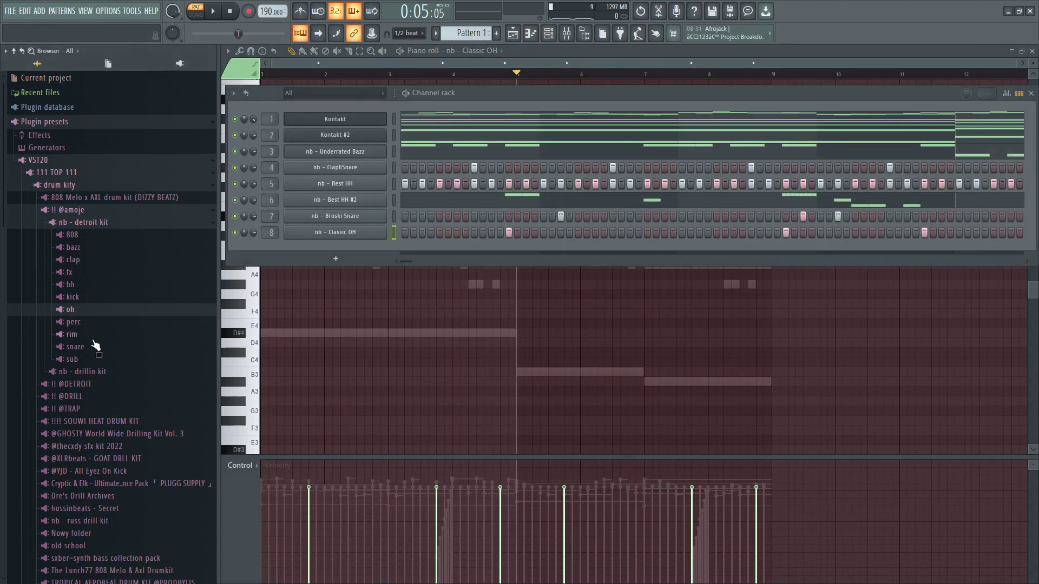
left_click(104, 323)
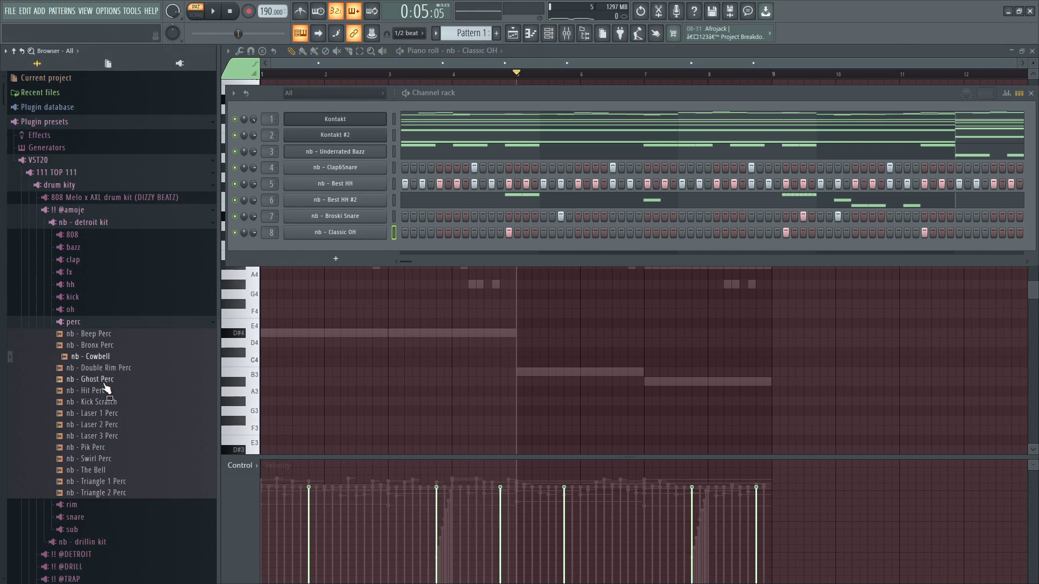
left_click(107, 470)
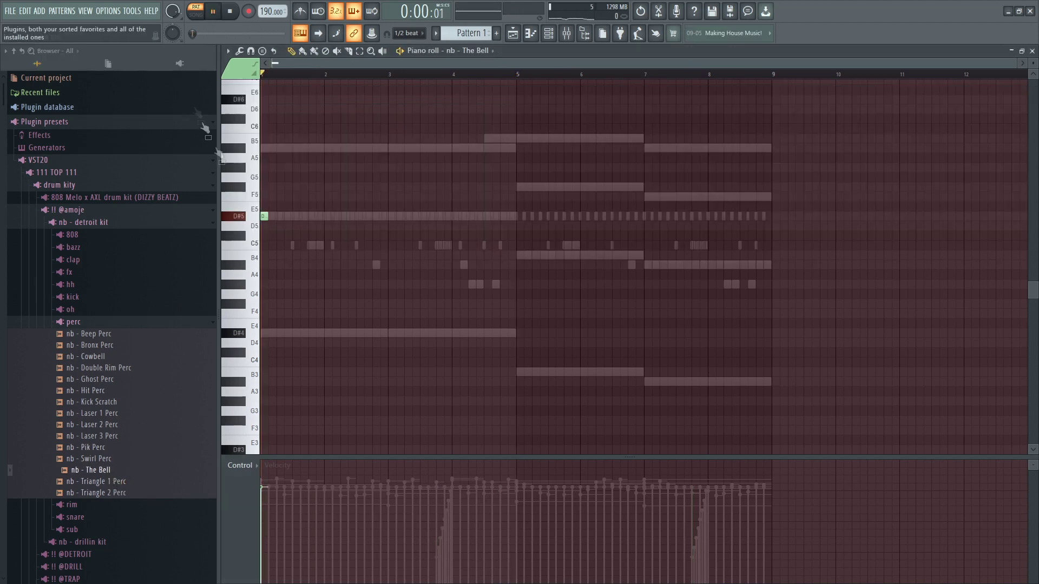
key("space")
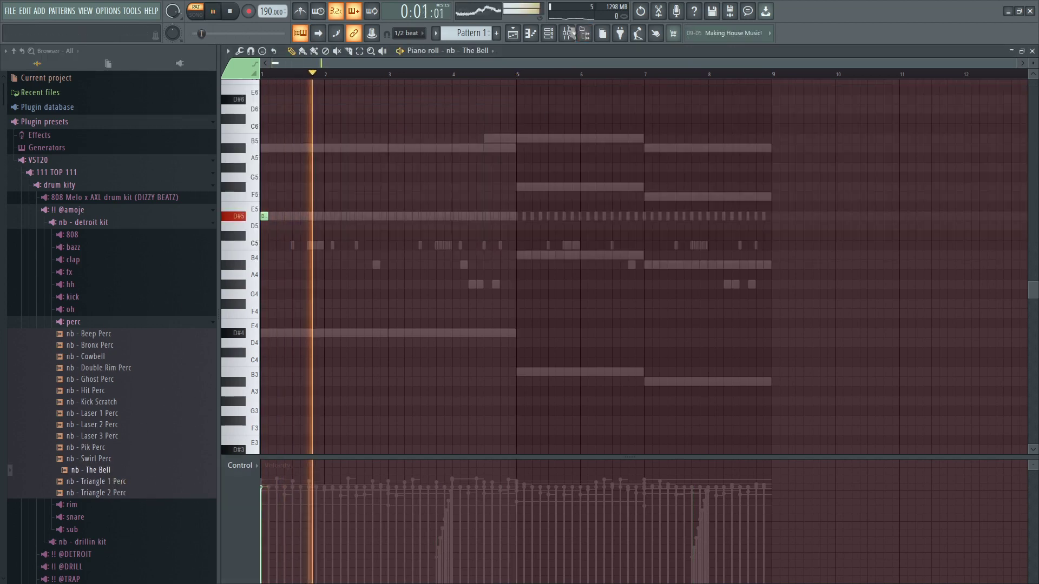
Lower the volume of Insert 9, add Fruity Reeverb 2 to its first slot and adjust the reverb's high cut
key("F9")
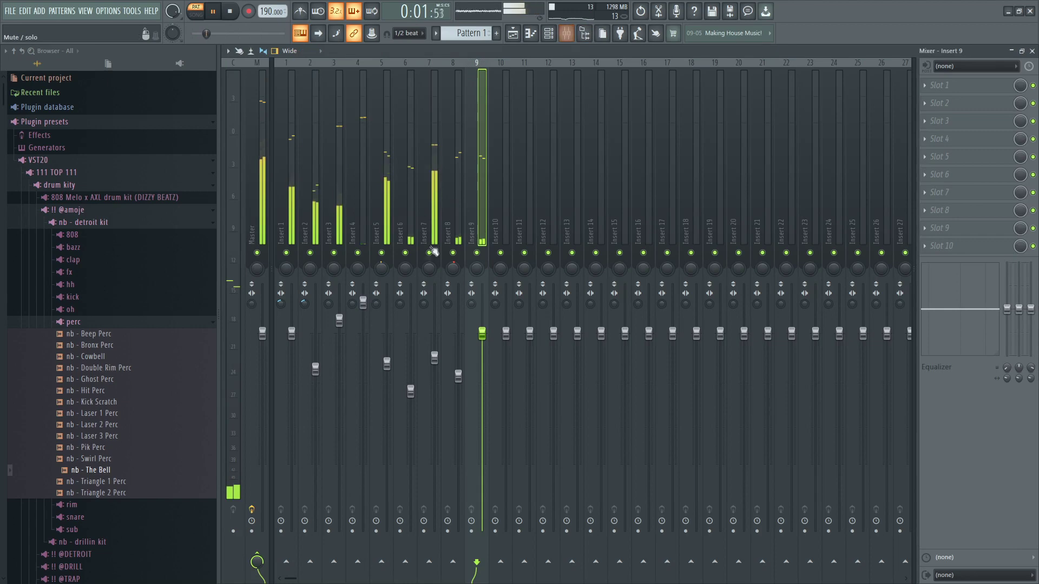
left_click(940, 85)
mouse_move(931, 99)
left_click(861, 29)
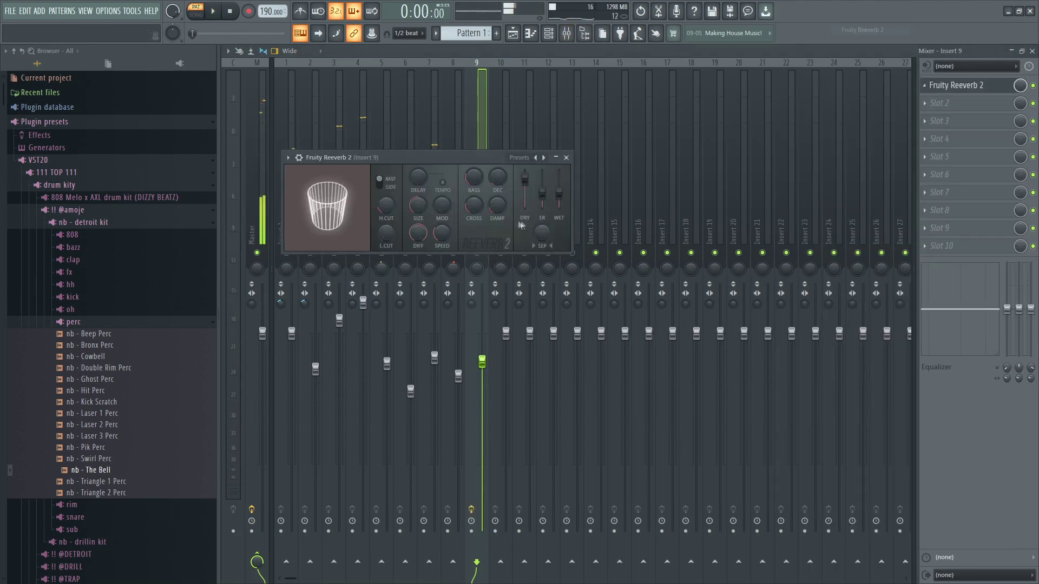
left_click_drag(386, 206, 385, 187)
Add Fruity Reeverb 2 and Fruity Delay 3 to the first two slots of Insert 1 and lower the delay's mix level
left_click(548, 33)
left_click(290, 140)
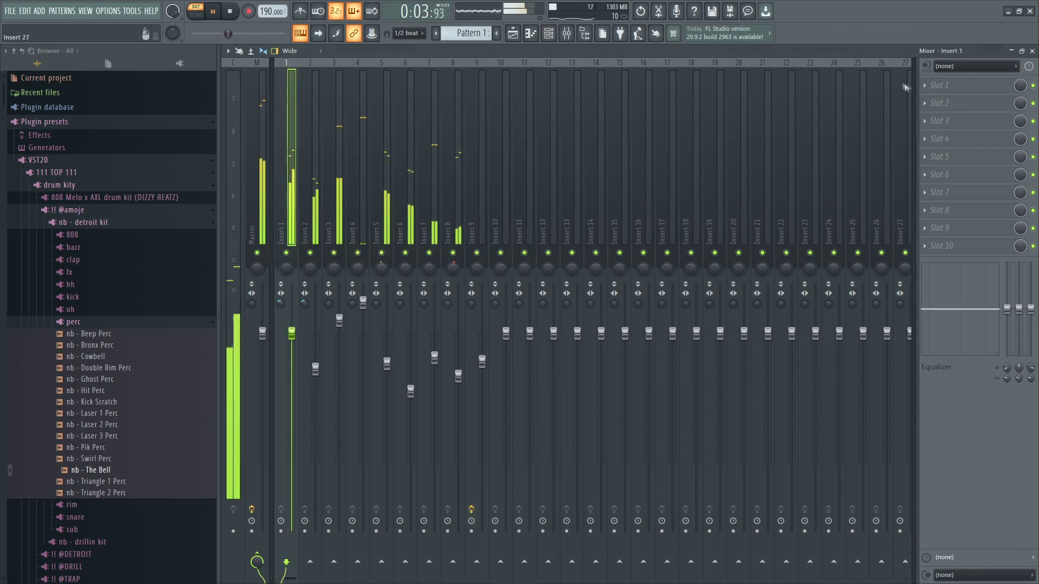
key("space")
left_click(939, 87)
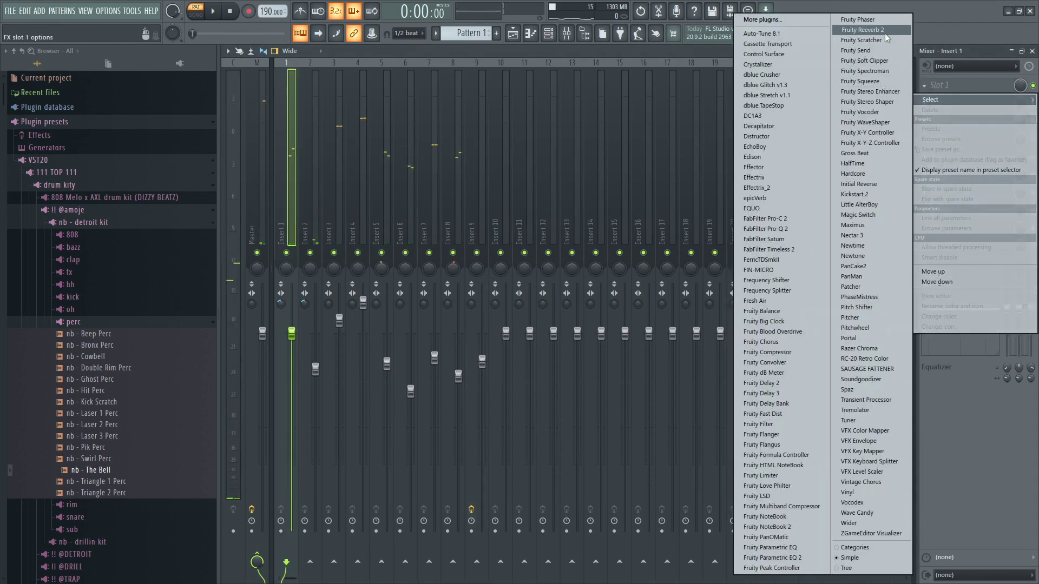
left_click(885, 31)
left_click(934, 107)
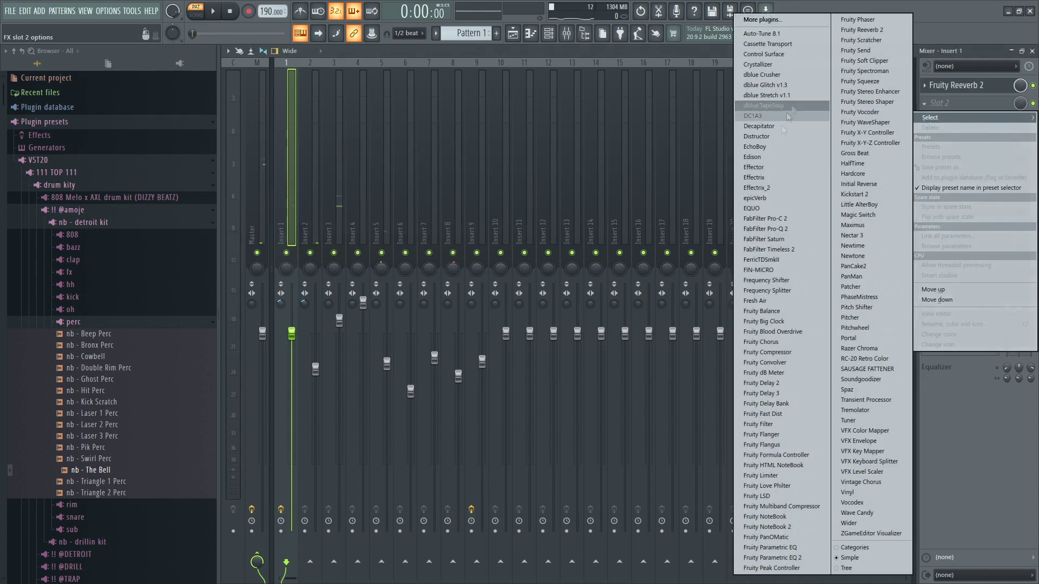
left_click(779, 394)
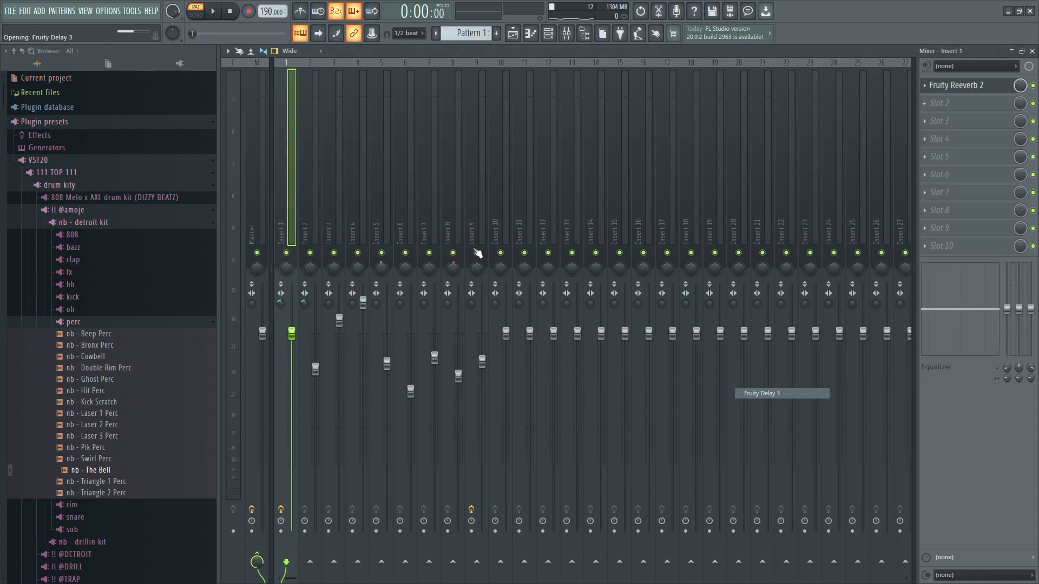
left_click(1020, 103)
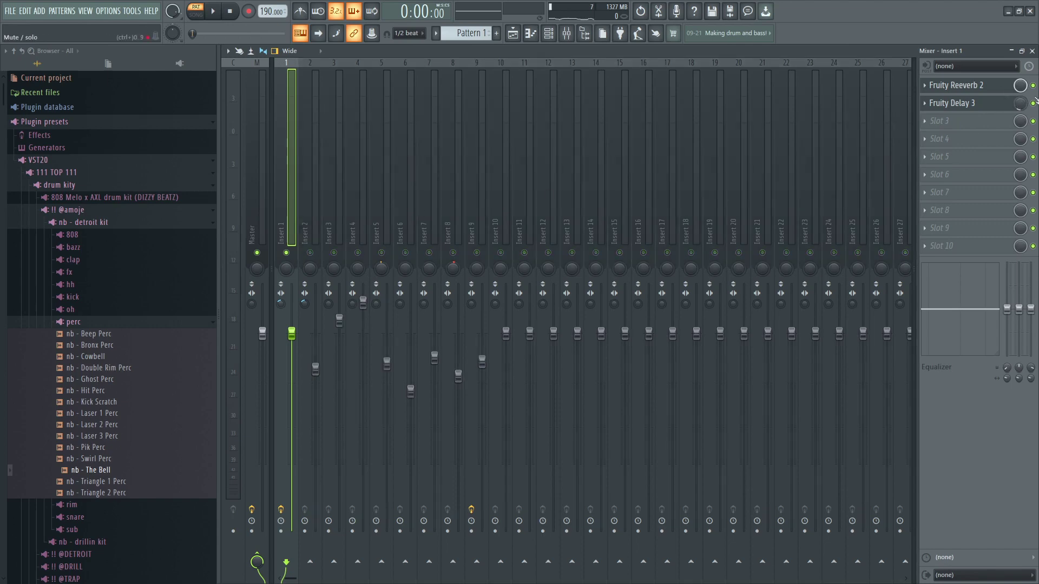
Compare soloed Insert 1 with its reverb and delay bypassed and enabled, ending with no mixer track soloed
key("space")
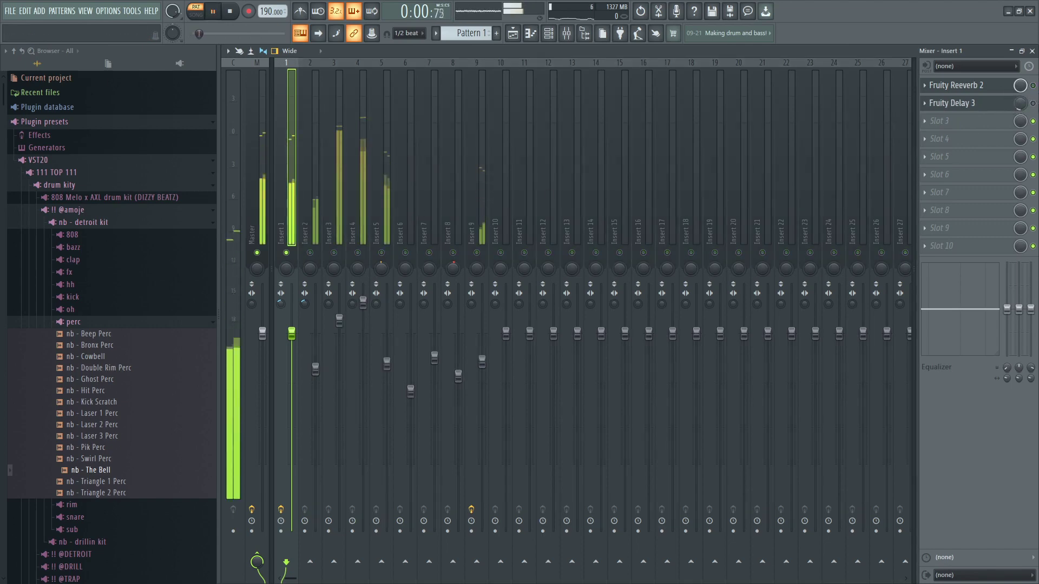
key("space")
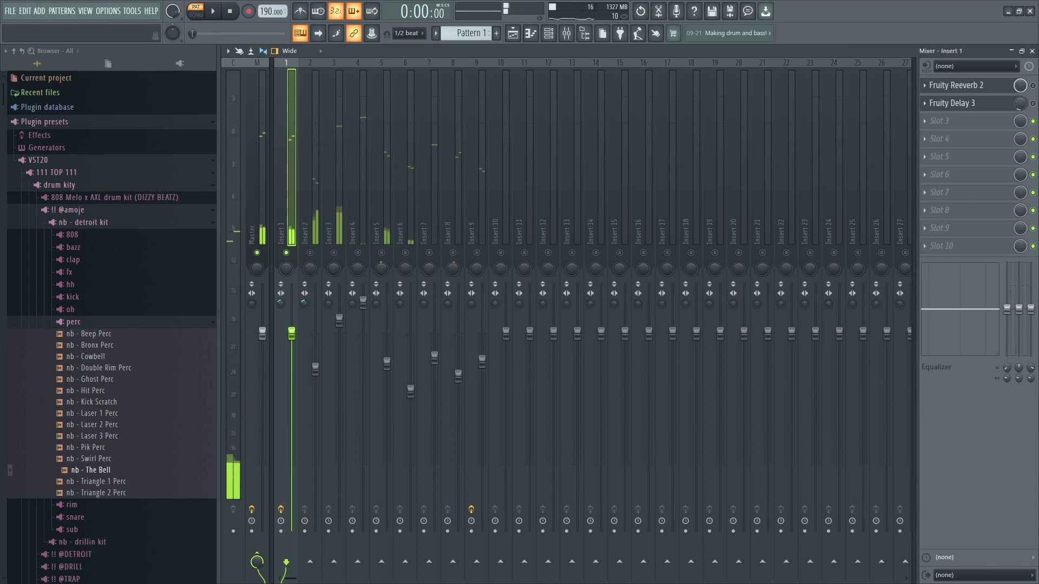
key("space")
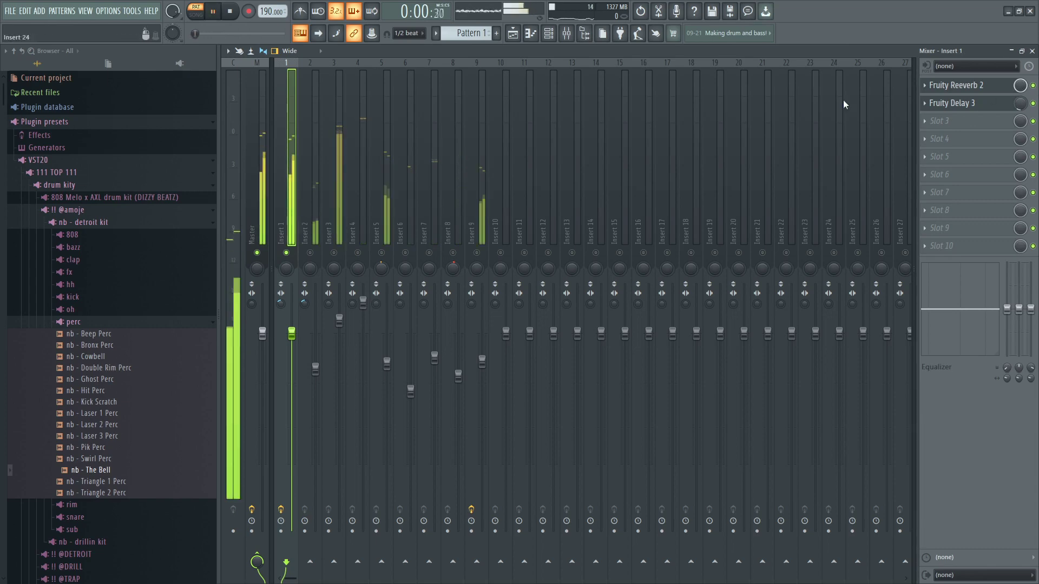
key("space")
left_click(316, 238)
right_click(311, 255)
right_click(311, 255)
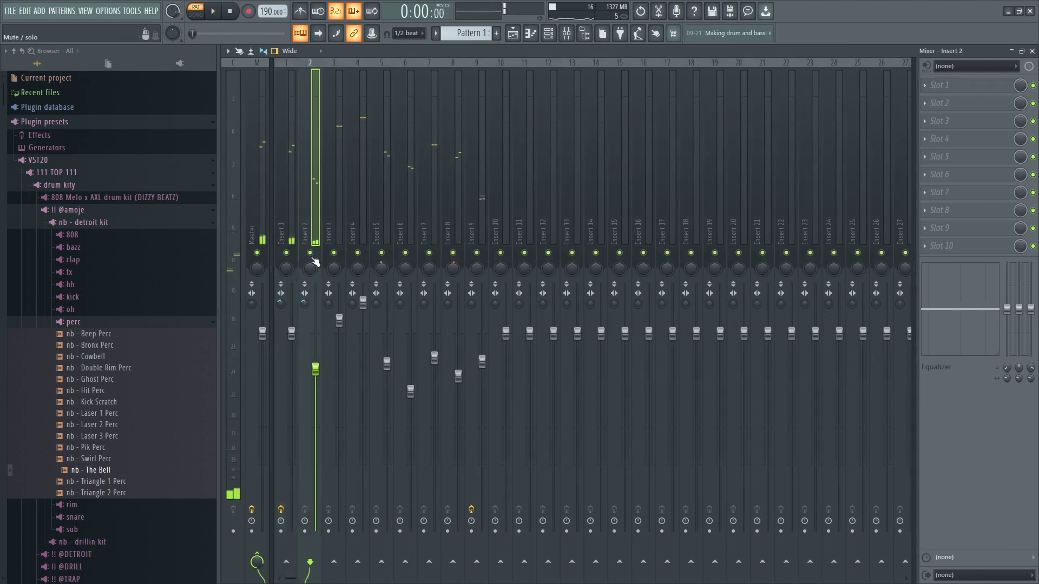
Load nb - Cowbell, Laser 1 Perc, Swirl Perc, Triangle 2 Perc and Hit Perc from the perc folder as new channels
left_click(548, 34)
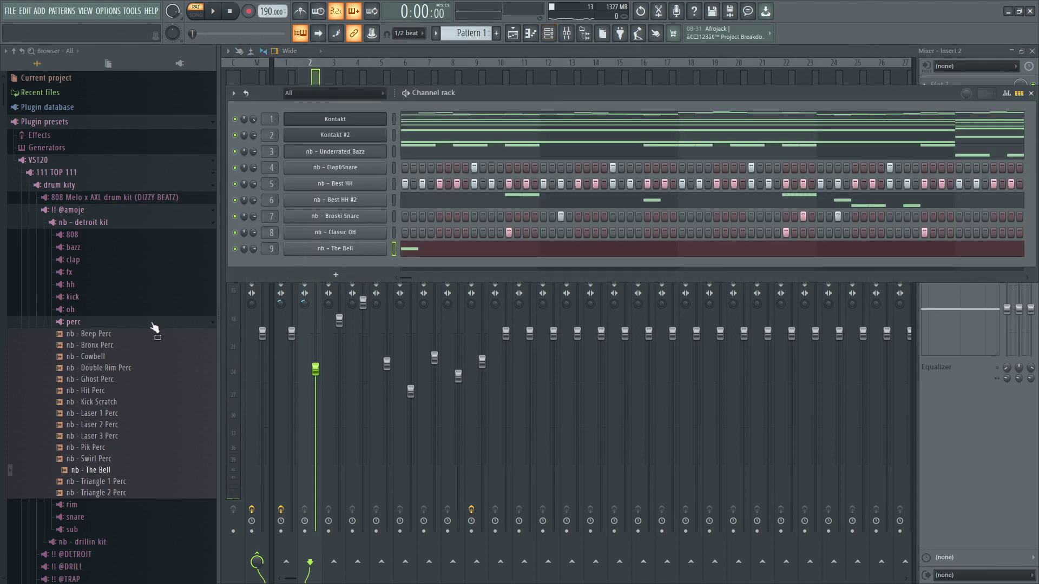
left_click_drag(107, 360, 303, 249)
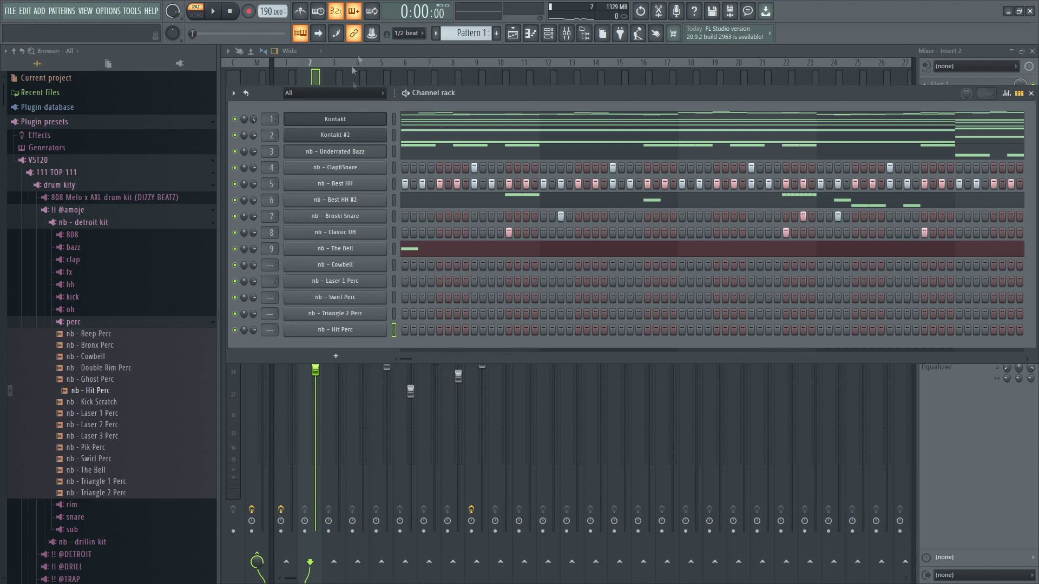
Select all 14 channels and link them in order to named mixer tracks starting at Insert 1
left_click_drag(395, 118, 394, 332)
left_click(301, 78)
left_click(293, 80)
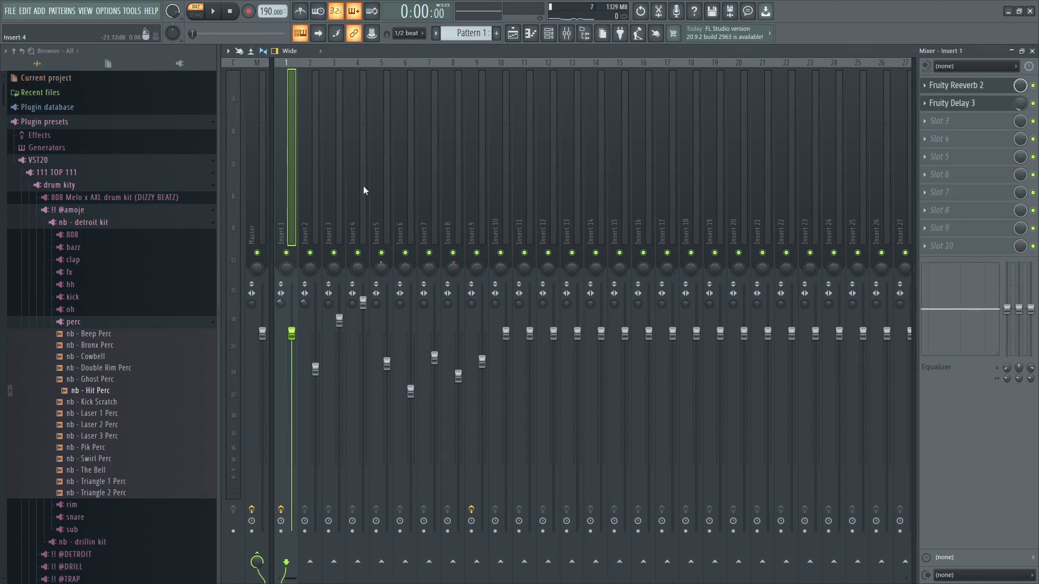
key("ctrl+l")
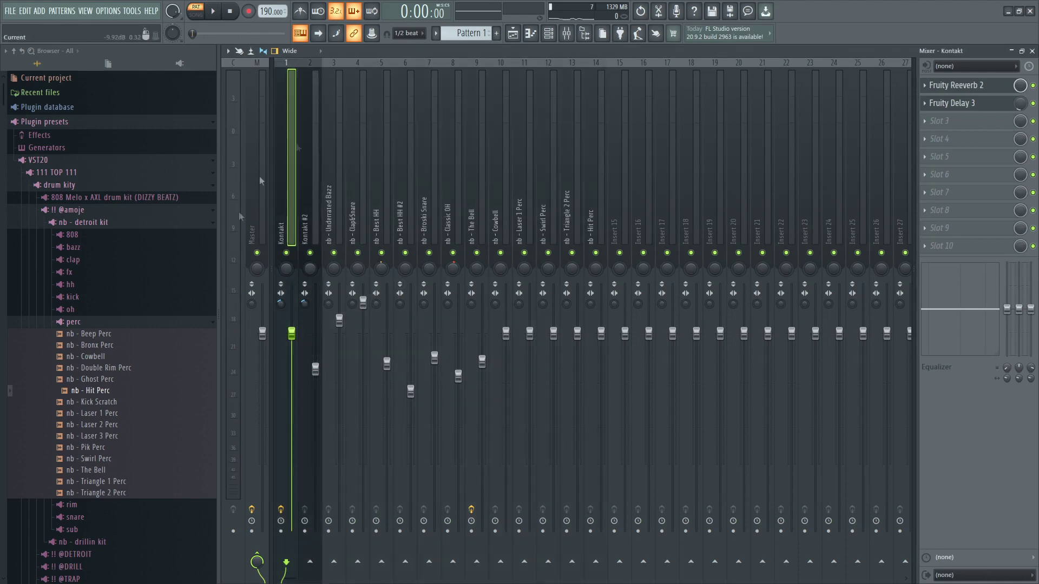
Lower the volume of the nb - Hit Perc mixer track to about 53% during playback
left_click(548, 33)
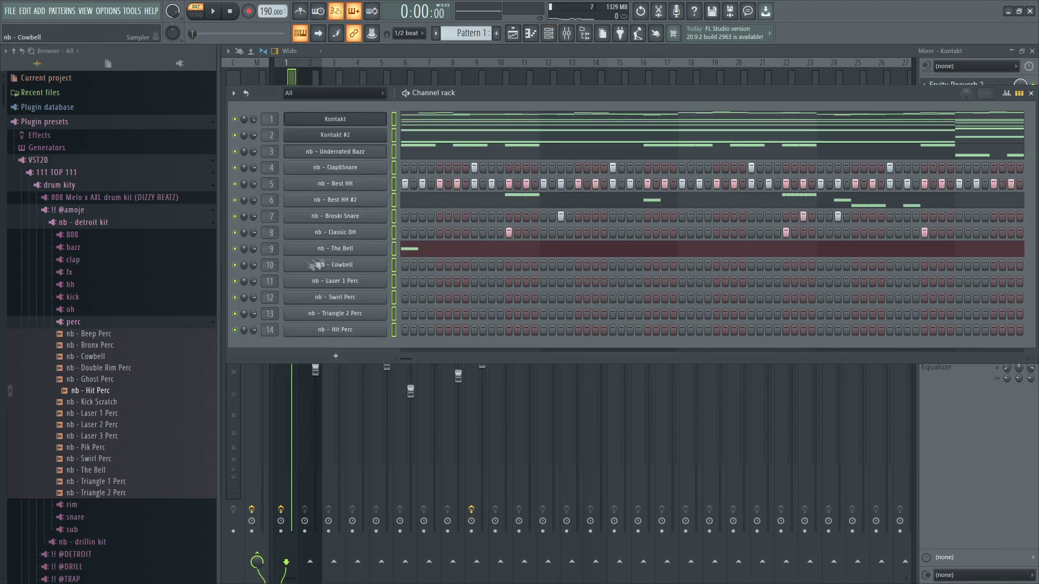
left_click(507, 84)
key("space")
left_click_drag(603, 335, 605, 427)
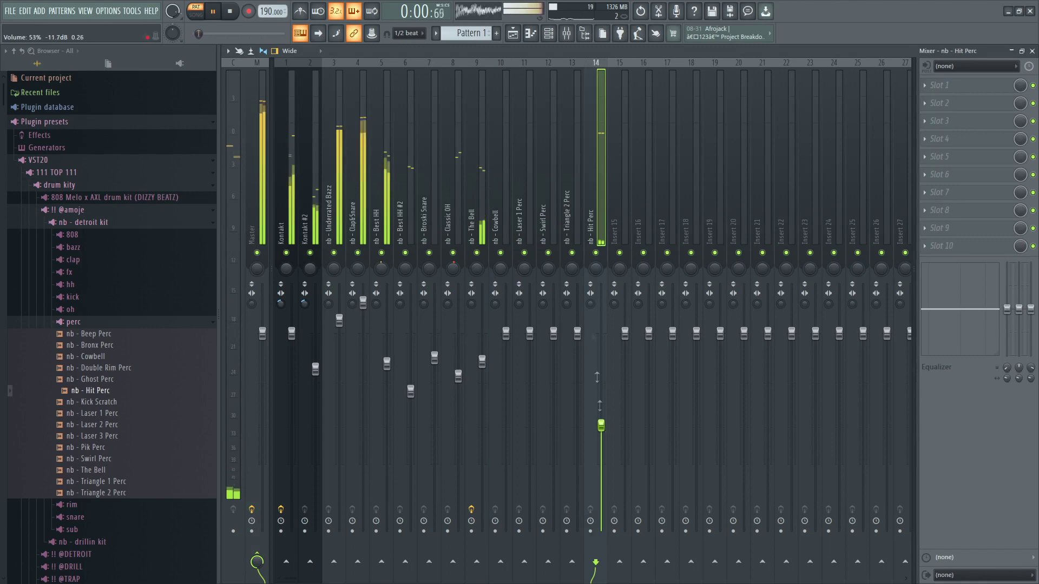
key("space")
Place a C5 nb - Hit Perc note at the start of bar 5 in the piano roll, with snap set to Bar
left_click(548, 33)
right_click(386, 324)
left_click(394, 329)
key("space")
scroll(394, 294, "up", 3)
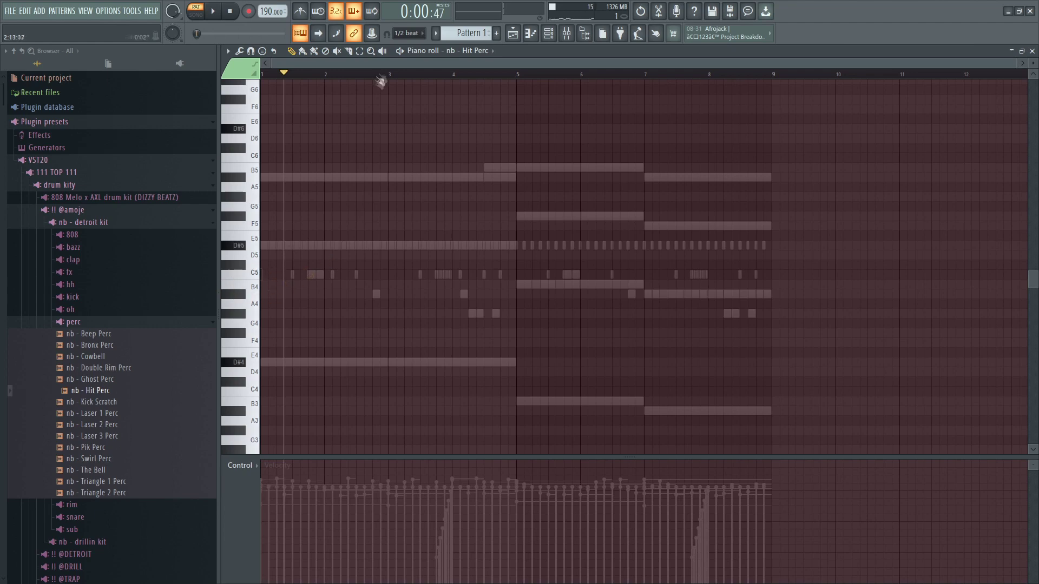
left_click(409, 33)
left_click(416, 183)
left_click(515, 276)
key("space")
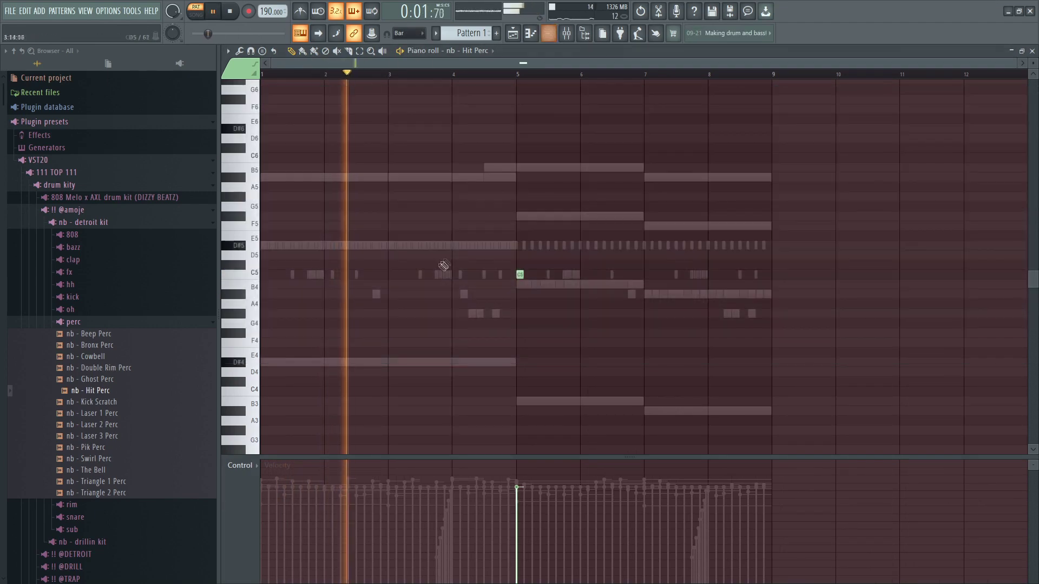
Transpose the nb - Hit Perc note at bar 5 down to B4 and reduce its mixer track volume further
left_click(394, 276)
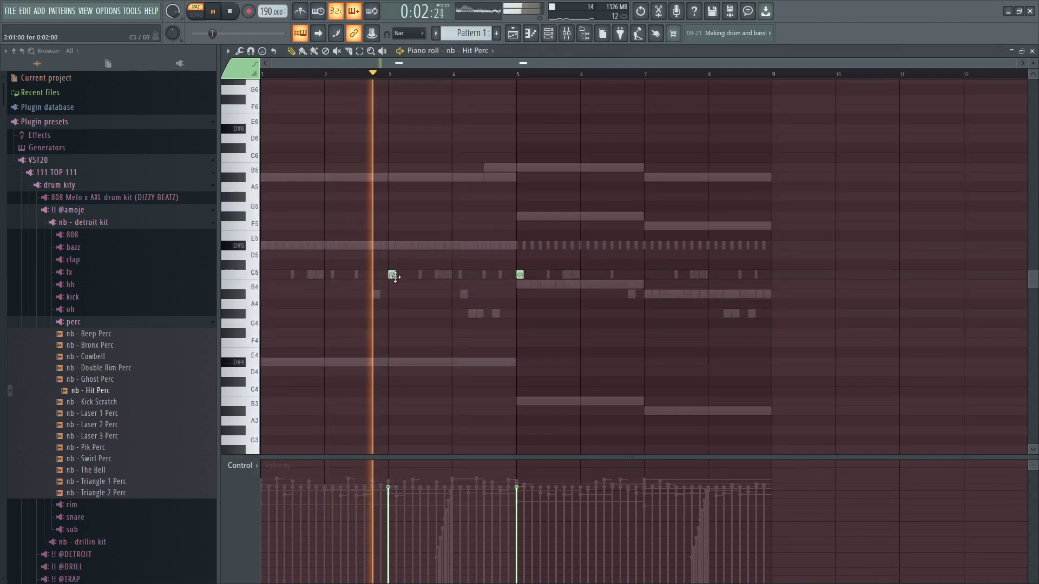
right_click(393, 276)
left_click_drag(521, 223, 503, 291)
key("Down")
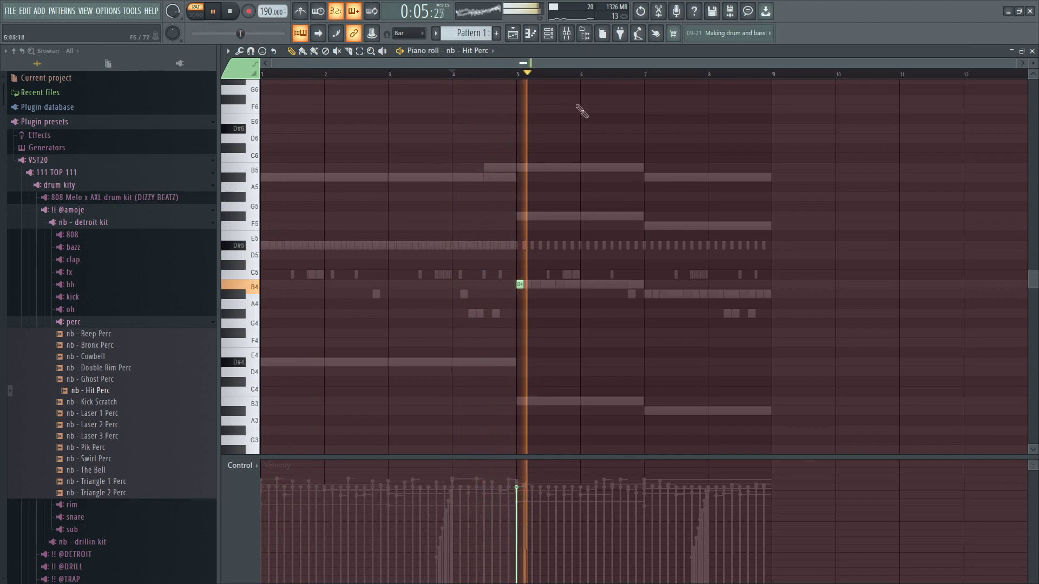
key("F9")
scroll(609, 436, "down", 2)
Place a single nb - Cowbell hit on step 23 of the step sequencer
key("F6")
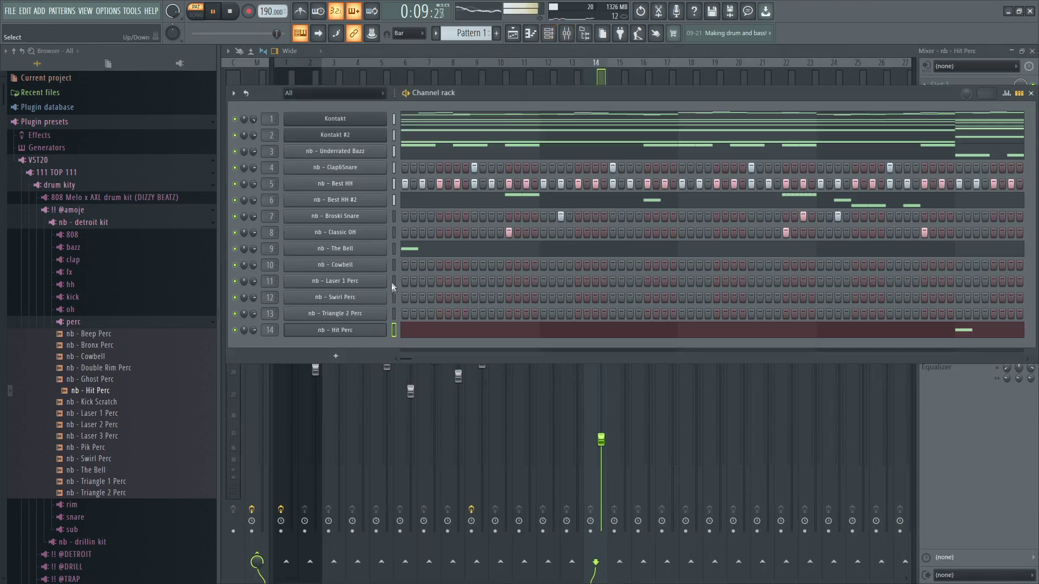
key("space")
left_click(604, 265)
left_click(602, 264)
left_click(595, 264)
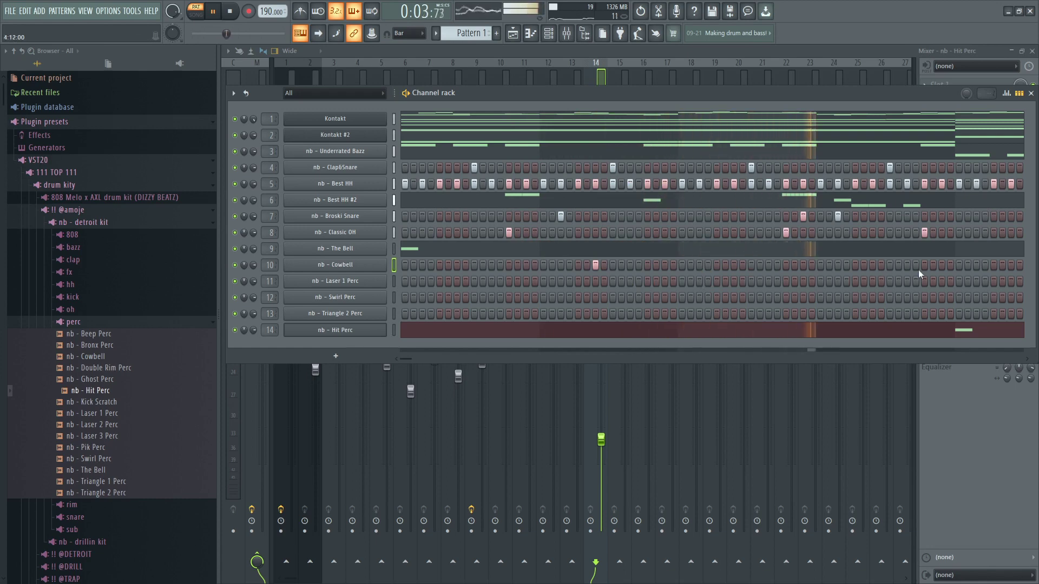
Place an nb - Laser 1 Perc hit on step 11, discarding the trial hits on steps 7 and 15
left_click(491, 280)
left_click(457, 281)
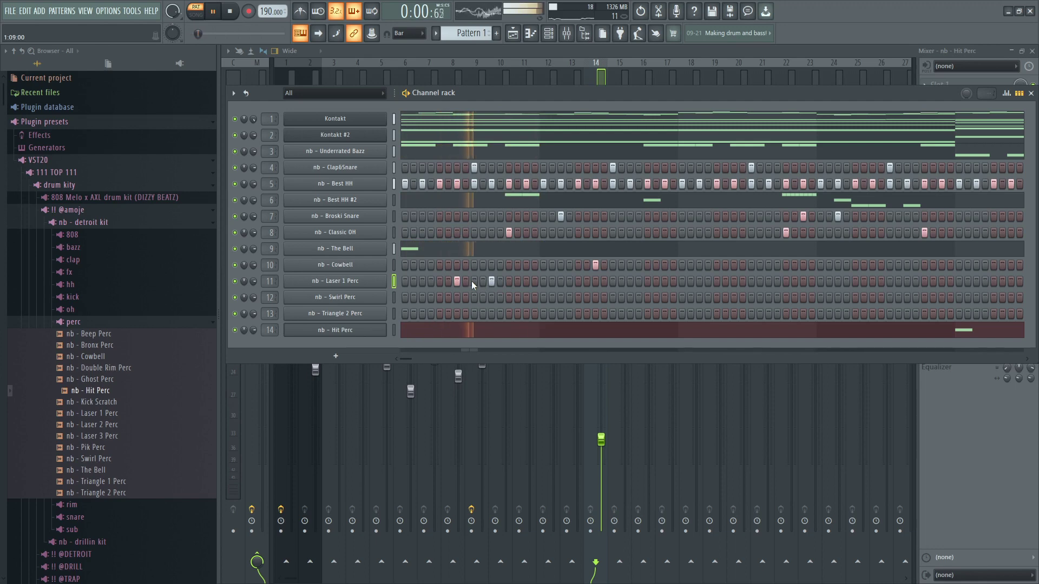
left_click(527, 280)
left_click(527, 280)
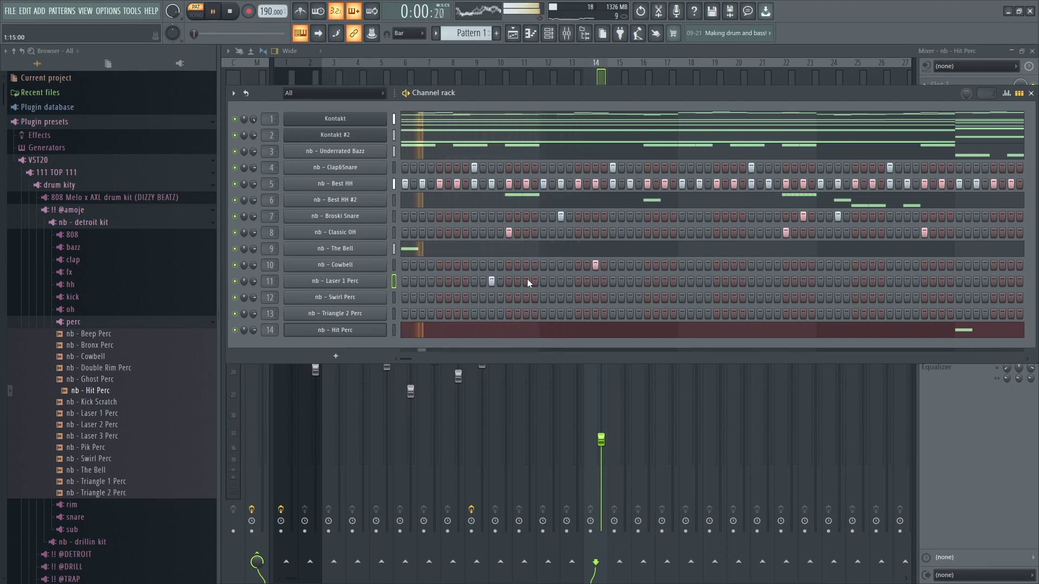
Try nb - Swirl Perc hits on steps 17 and 33 of the step sequencer
left_click(543, 297)
left_click(542, 297)
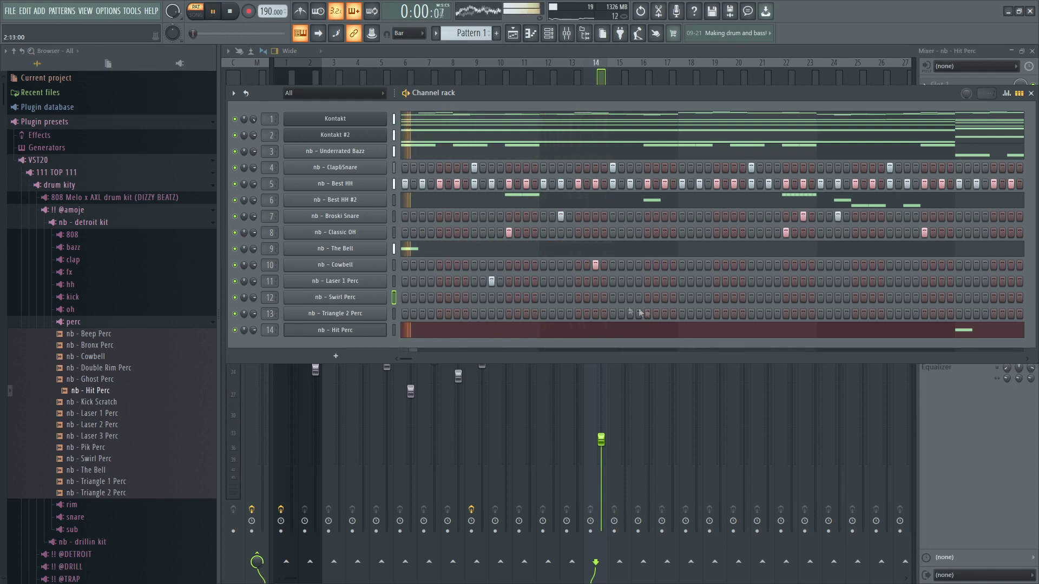
left_click(682, 297)
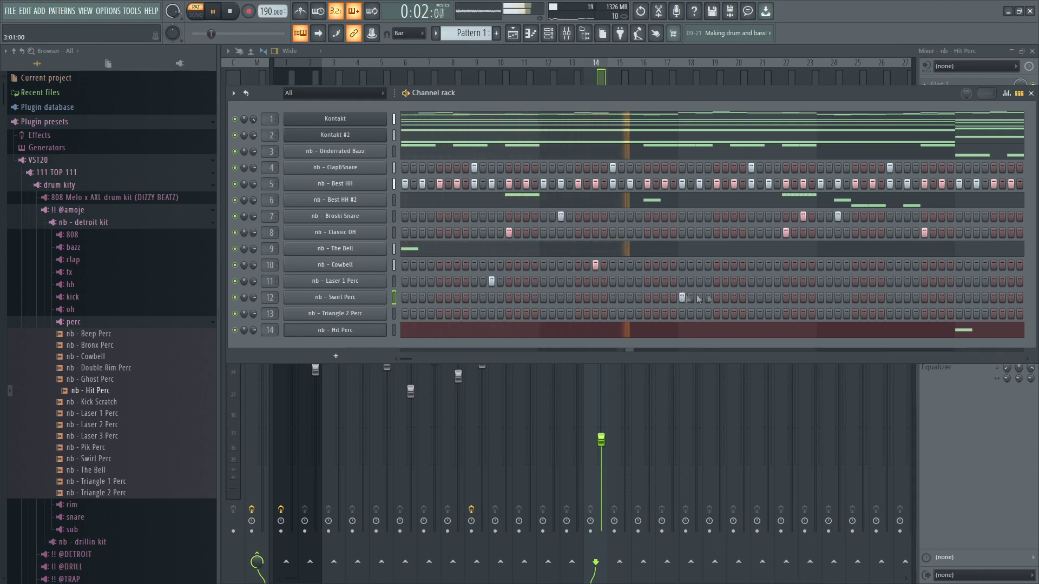
left_click(682, 298)
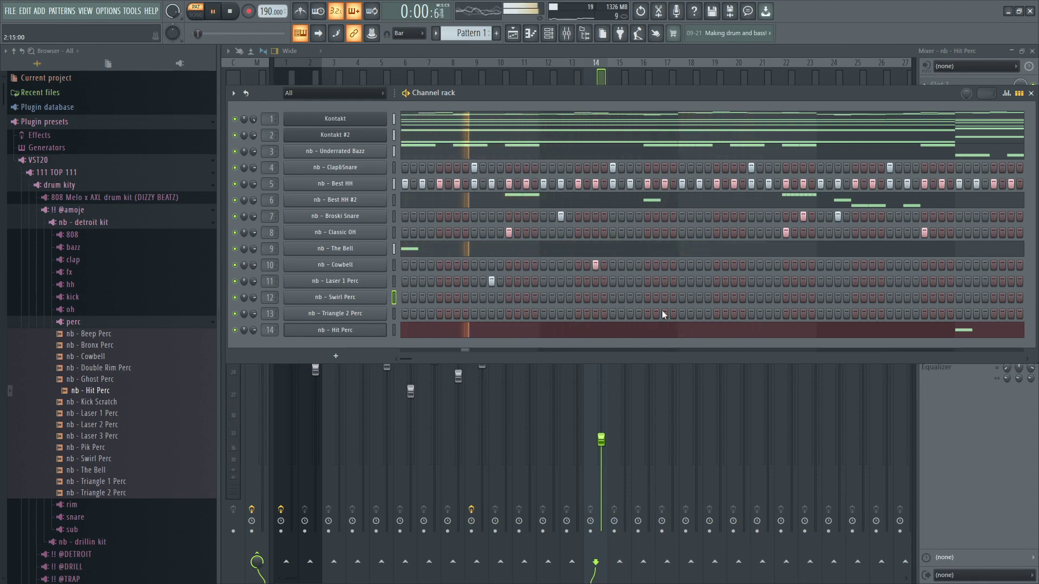
Place an nb - Triangle 2 Perc hit on step 29 of the step sequencer and play the pattern
left_click(648, 314)
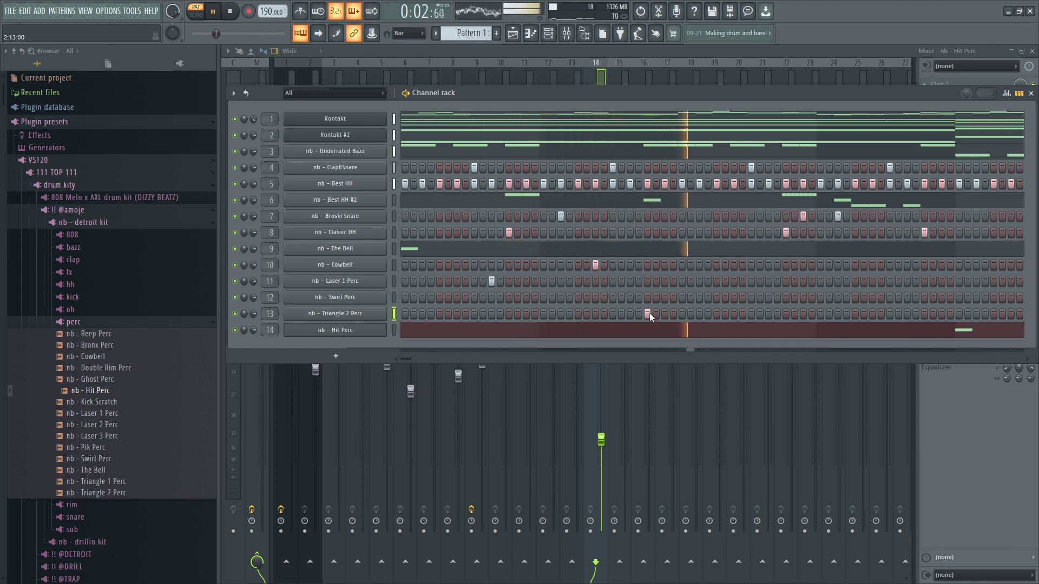
key("space")
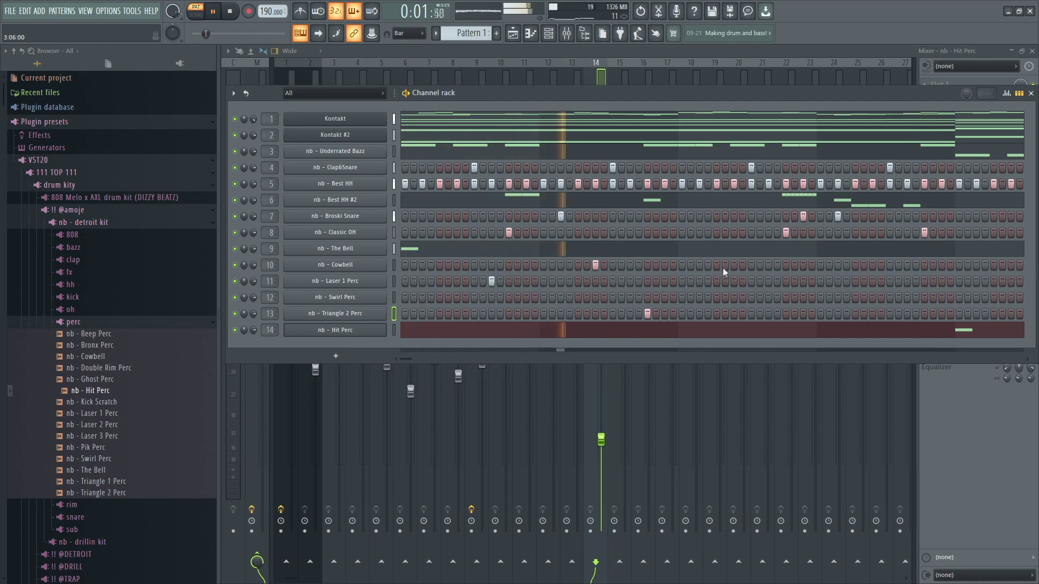
key("space")
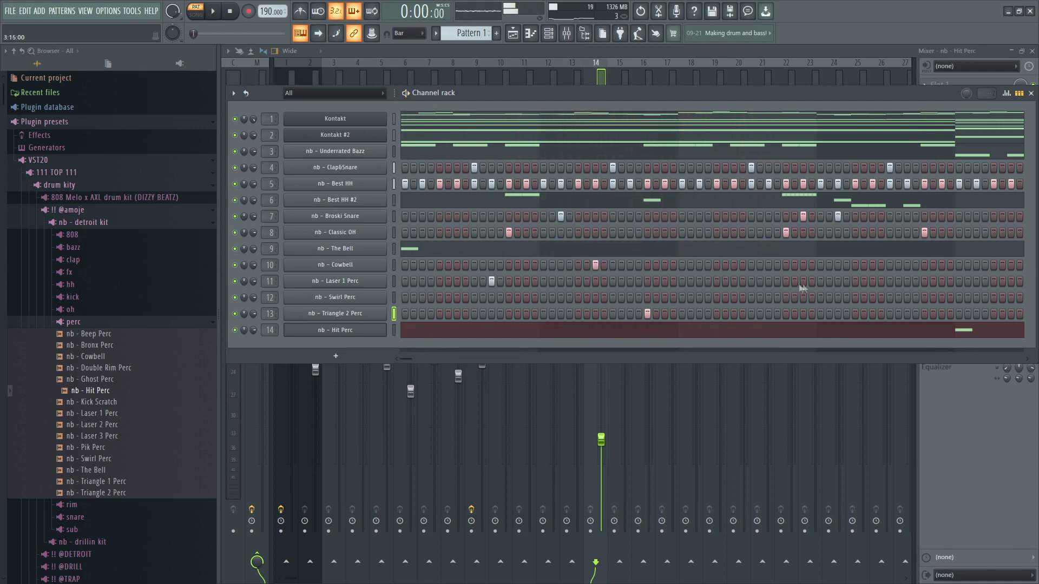
Add nb - Laser 1 Perc hits on steps 55, 59 and 63, discarding the trial hits on steps 51 and 53
left_click(837, 281)
left_click(855, 281)
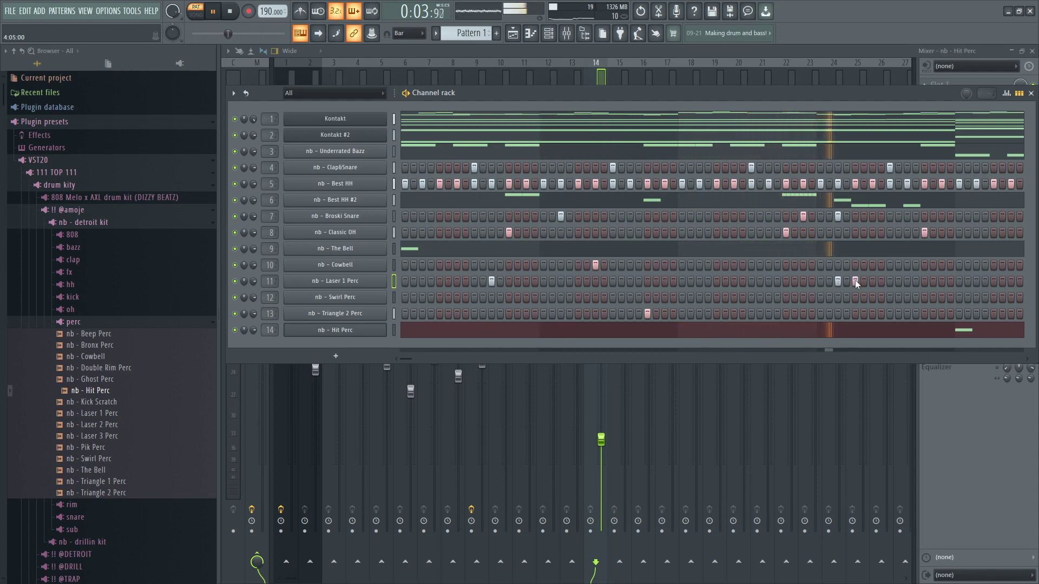
right_click(855, 280)
key("space")
key("space")
right_click(838, 281)
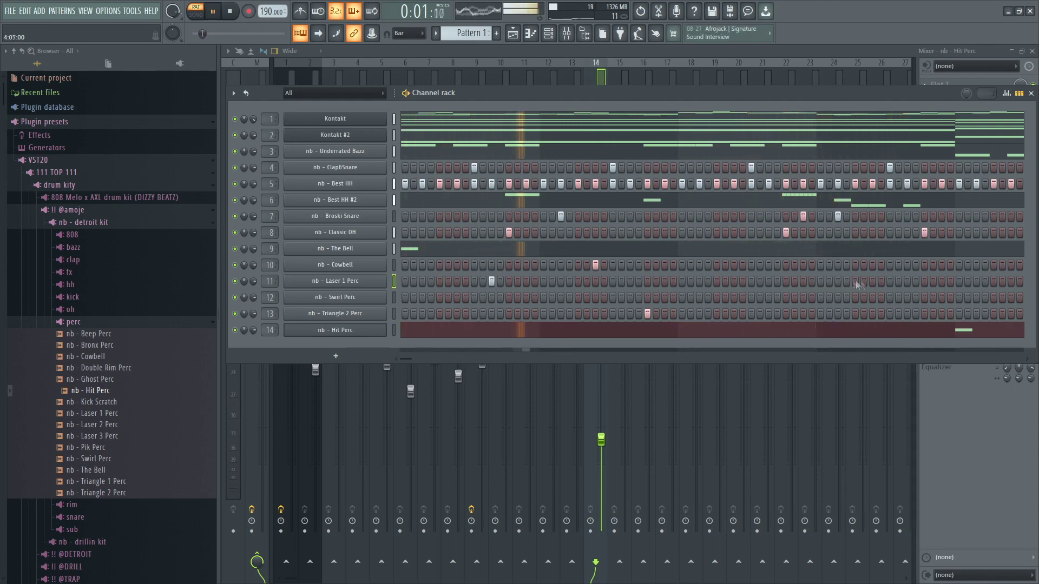
left_click(873, 280)
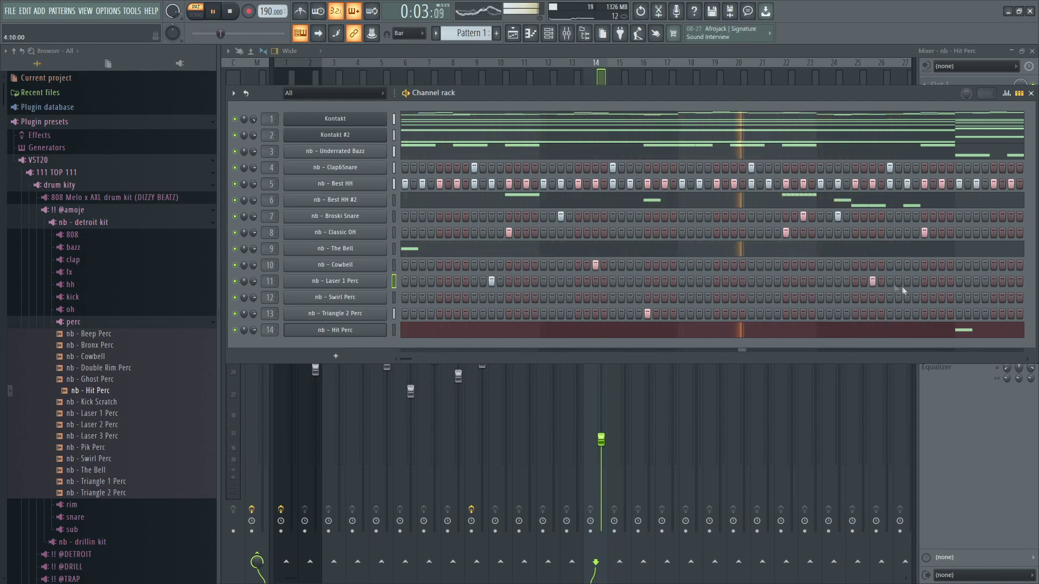
left_click(907, 281)
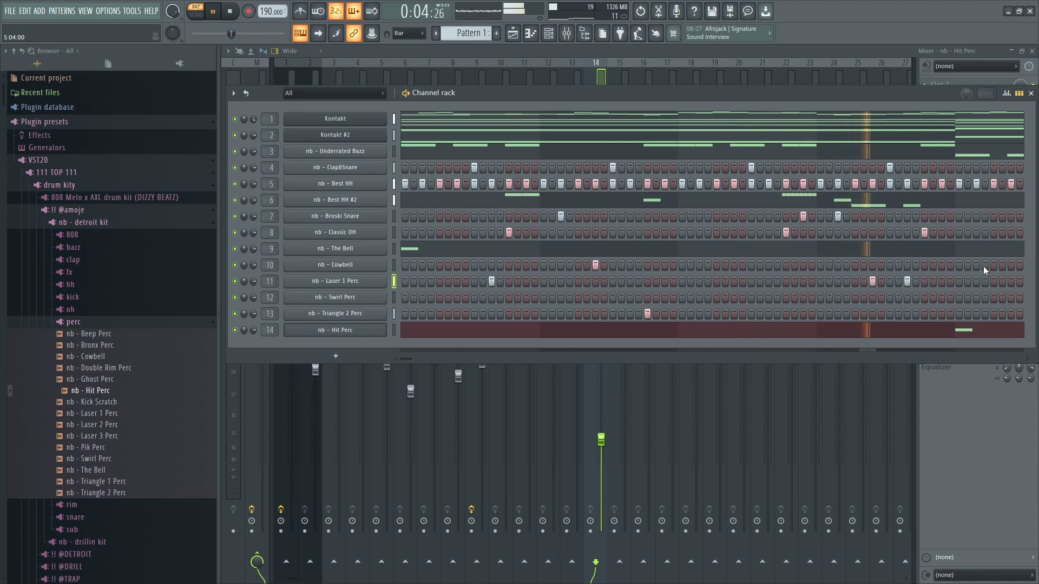
left_click(942, 281)
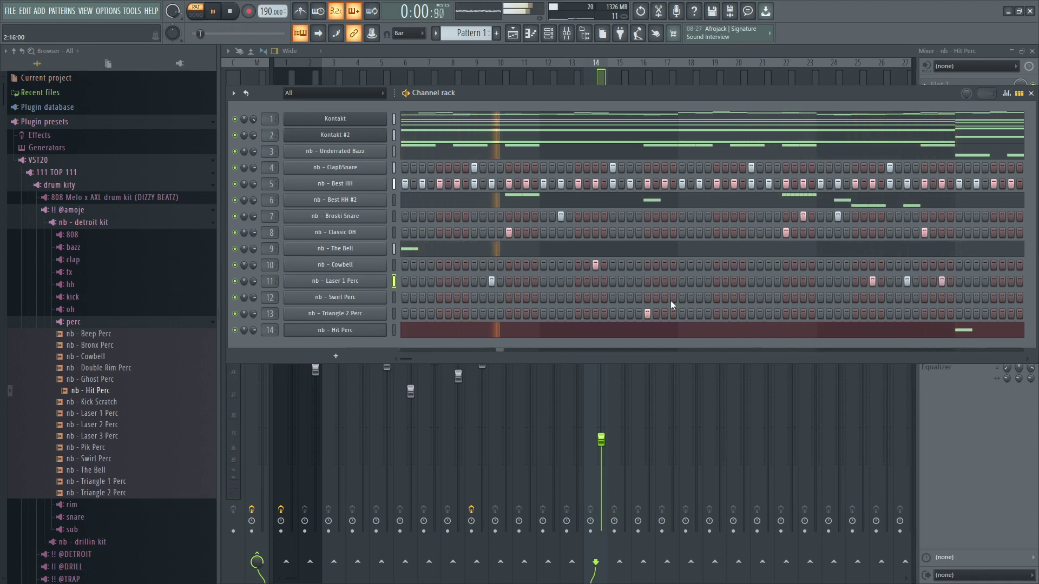
Place an nb - Swirl Perc hit on step 33 and lower the Cowbell, Laser 1, Swirl and Triangle 2 Perc mixer volumes
key("space")
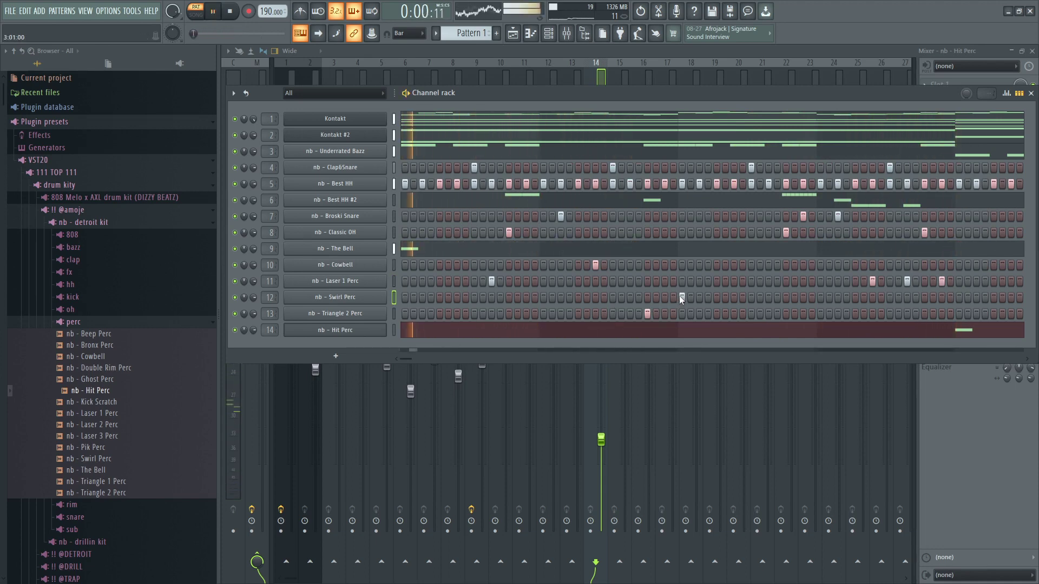
left_click(554, 79)
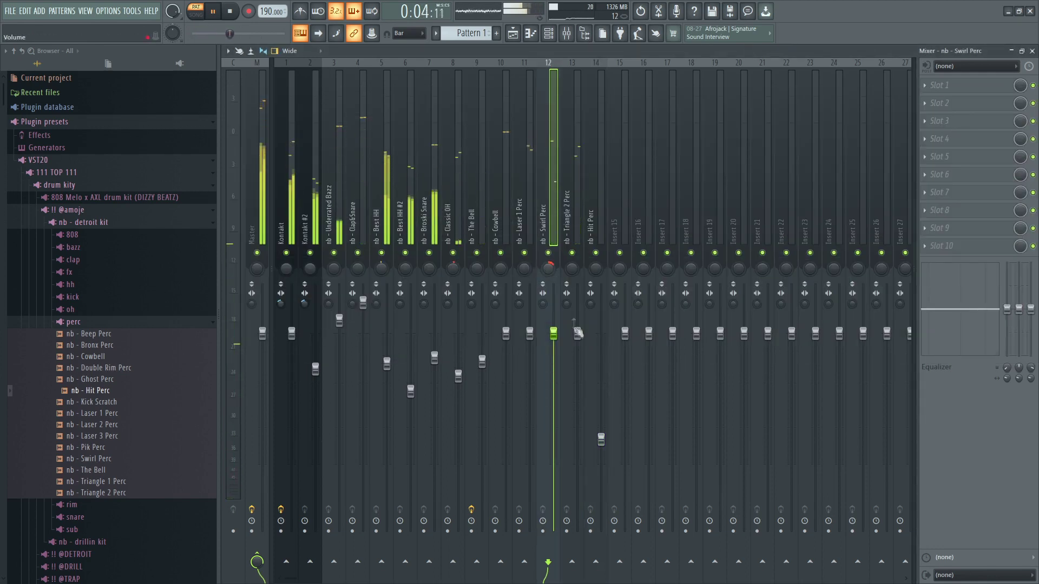
left_click_drag(578, 333, 578, 421)
left_click_drag(552, 333, 530, 396)
left_click_drag(506, 333, 506, 415)
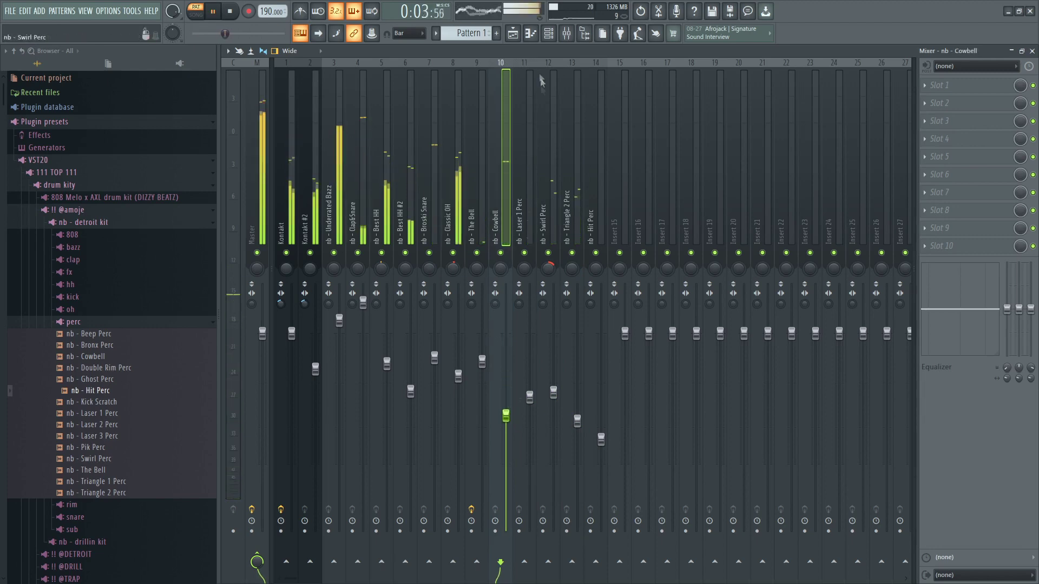
left_click(549, 34)
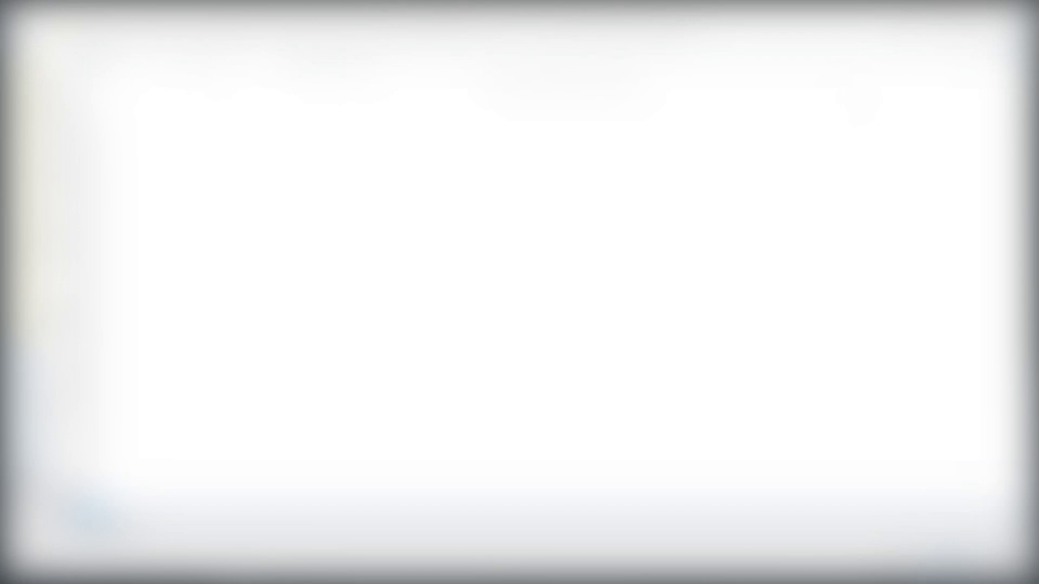
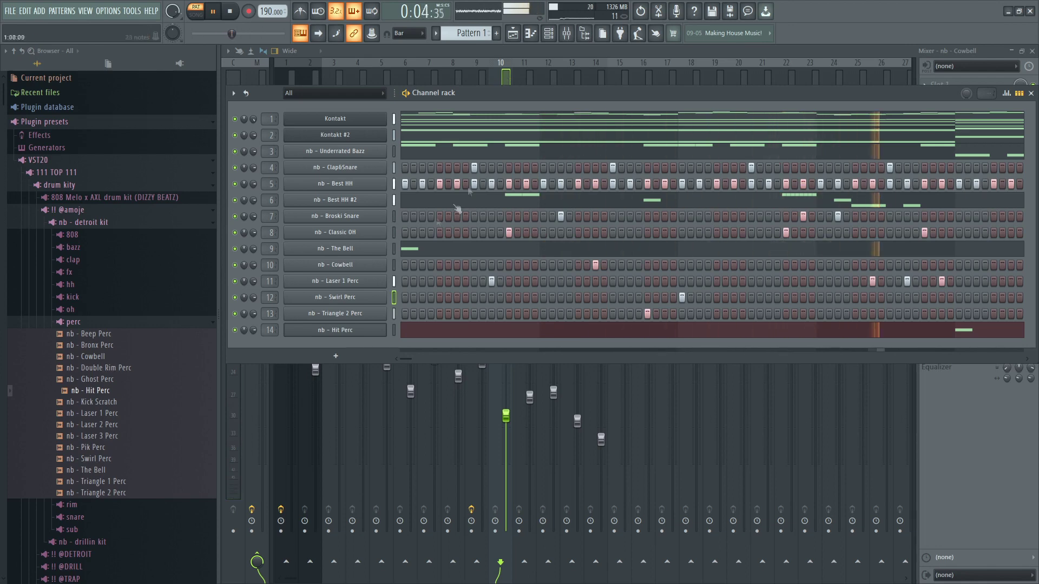
Duplicate the nb - Laser 1 Perc hits from bars 1–4 into bars 5–8 in the piano roll
right_click(383, 281)
left_click(420, 283)
key("space")
left_click(519, 79)
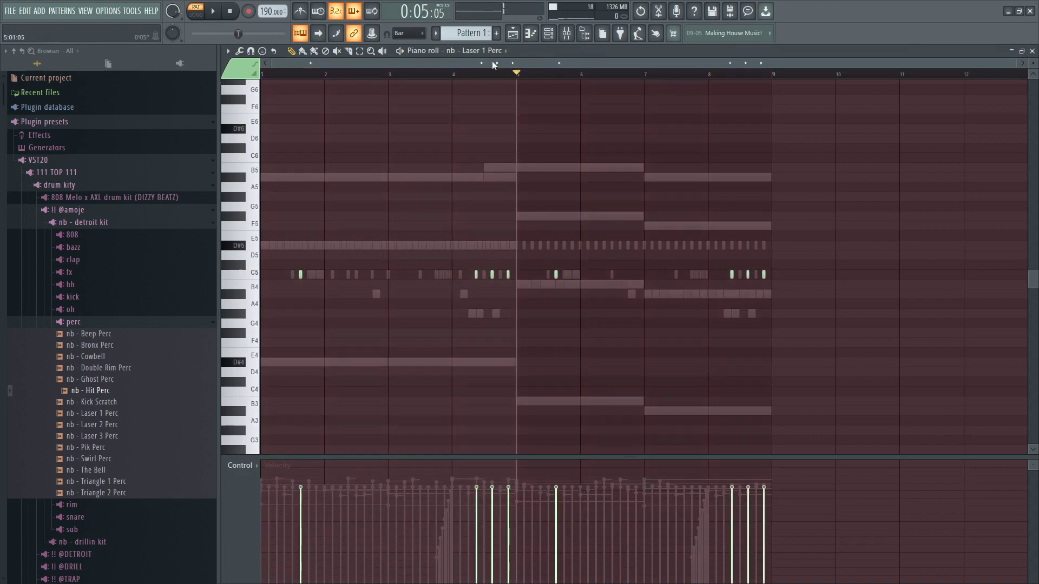
Duplicate the nb - Swirl Perc and nb - Triangle 2 Perc hits from bars 1–4 into bars 5–8 in the piano roll
left_click(490, 51)
left_click(480, 185)
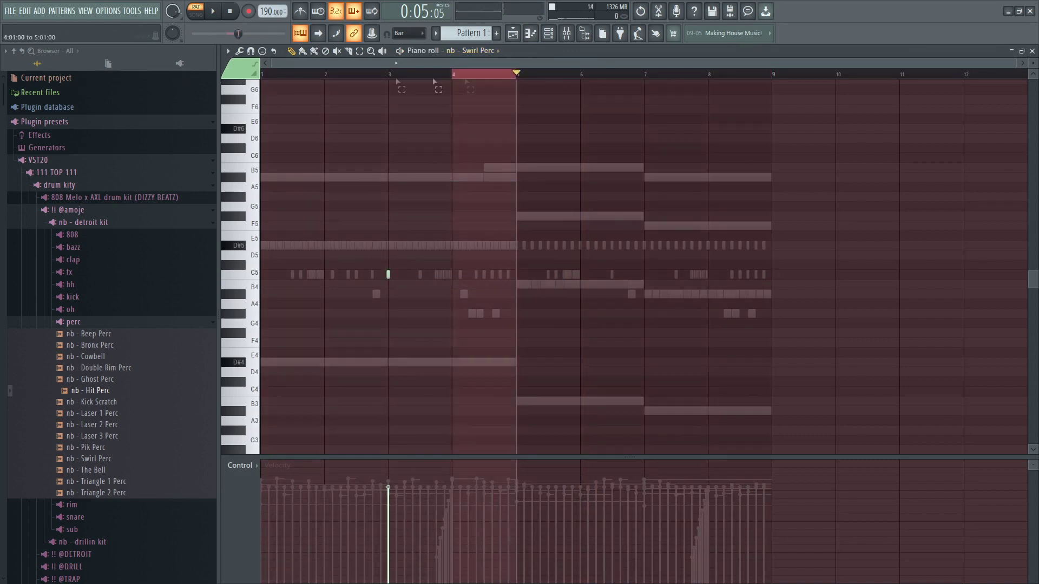
left_click(490, 52)
left_click(481, 195)
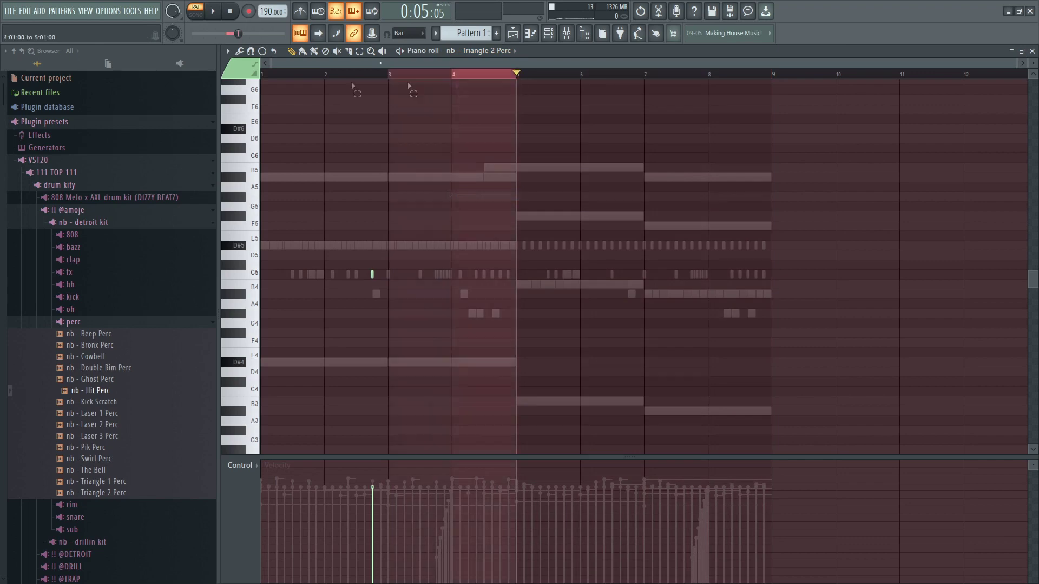
Go through the remaining percussion channels, including Cowbell and Swirl Perc, duplicating their notes from the first four bars into bars 5–8
left_click(490, 52)
left_click(480, 205)
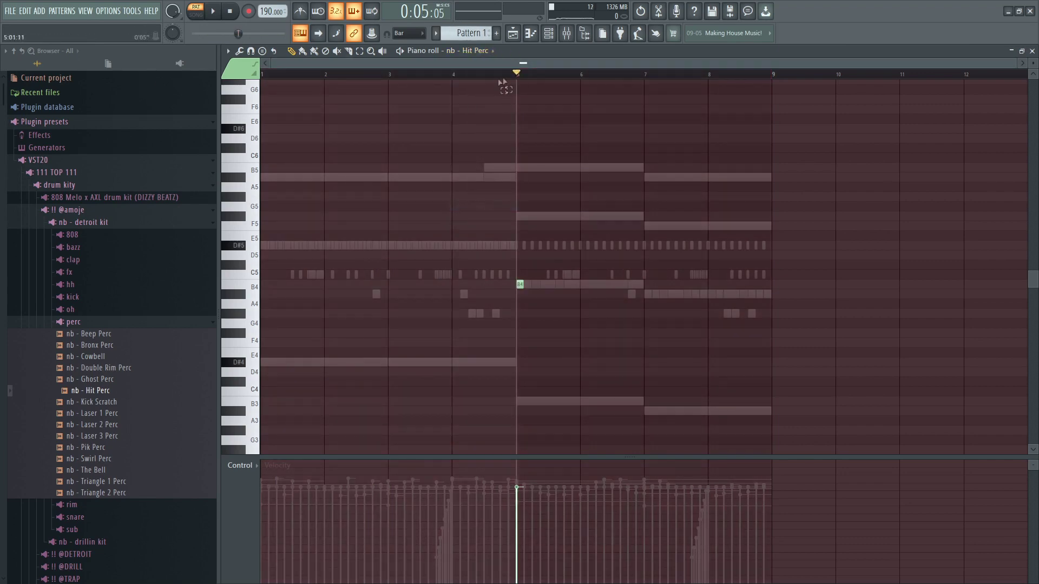
left_click(485, 51)
left_click(485, 175)
left_click(484, 52)
left_click(478, 165)
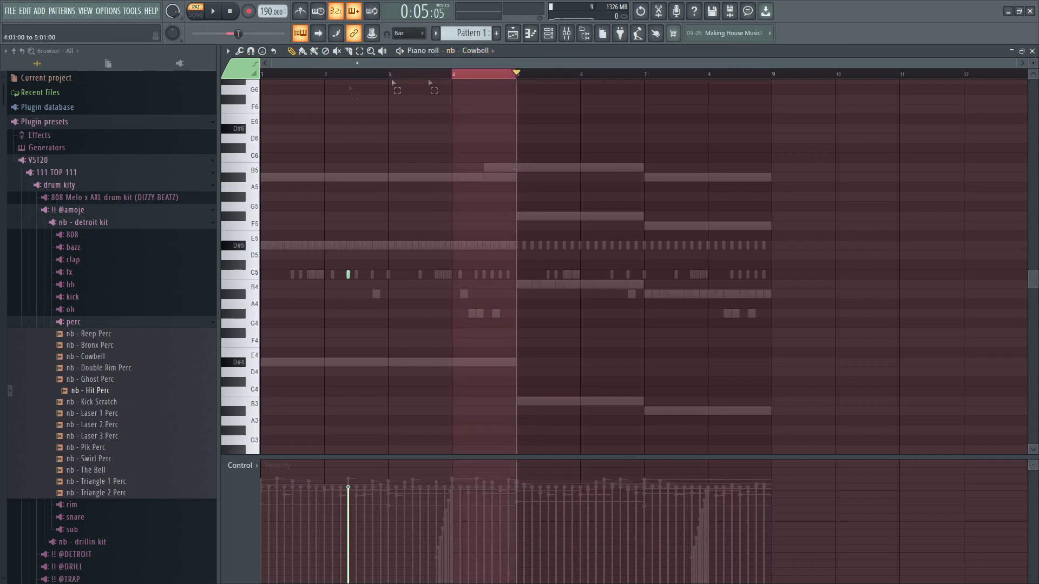
left_click(480, 52)
left_click(485, 154)
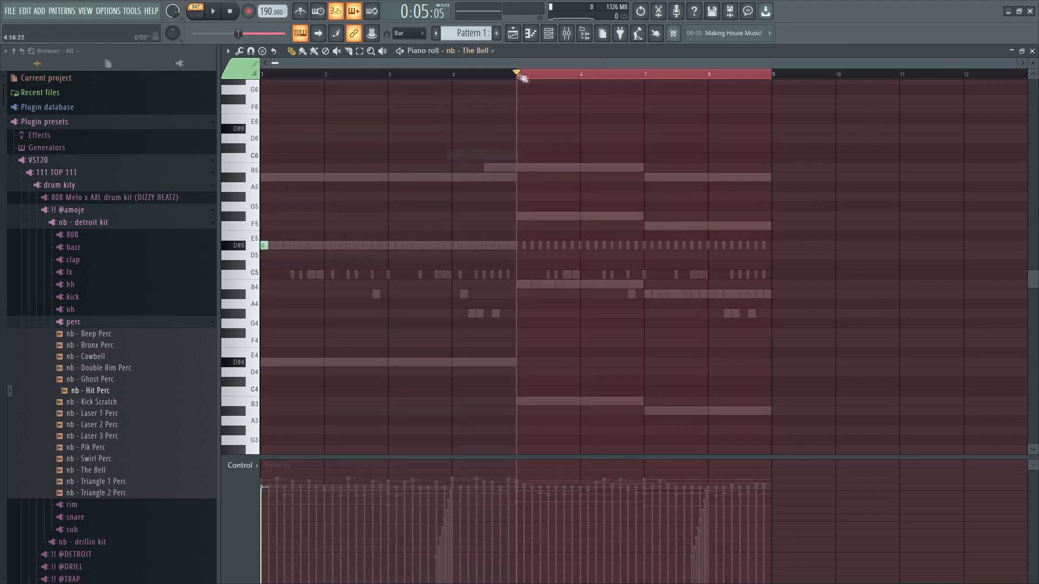
left_click(488, 51)
left_click(475, 186)
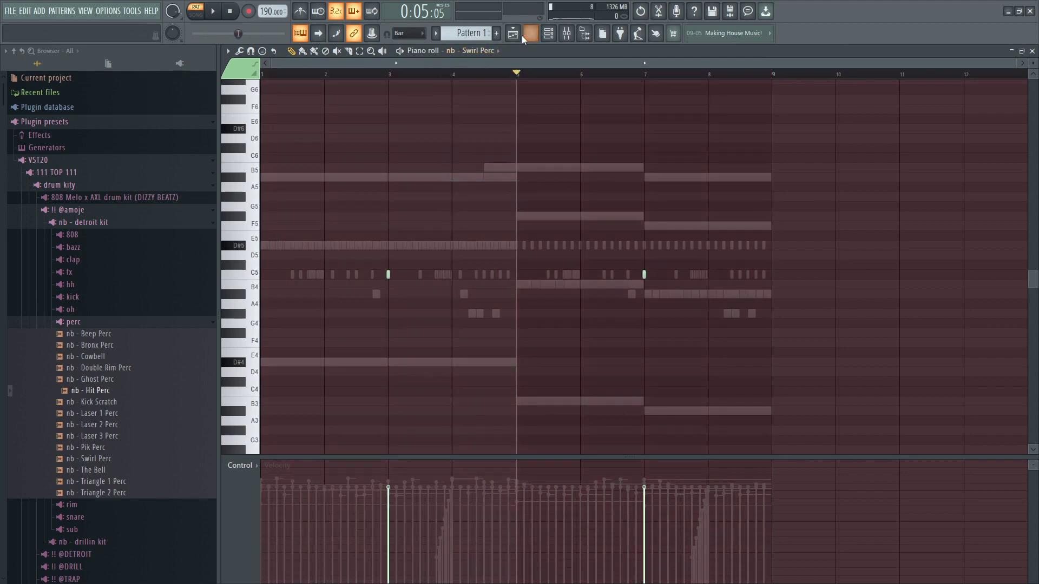
Audition nb - Pyrex 808 from the detroit kit's 808 folder and add it to the channel rack as a new channel
left_click(514, 35)
left_click(530, 34)
left_click(548, 34)
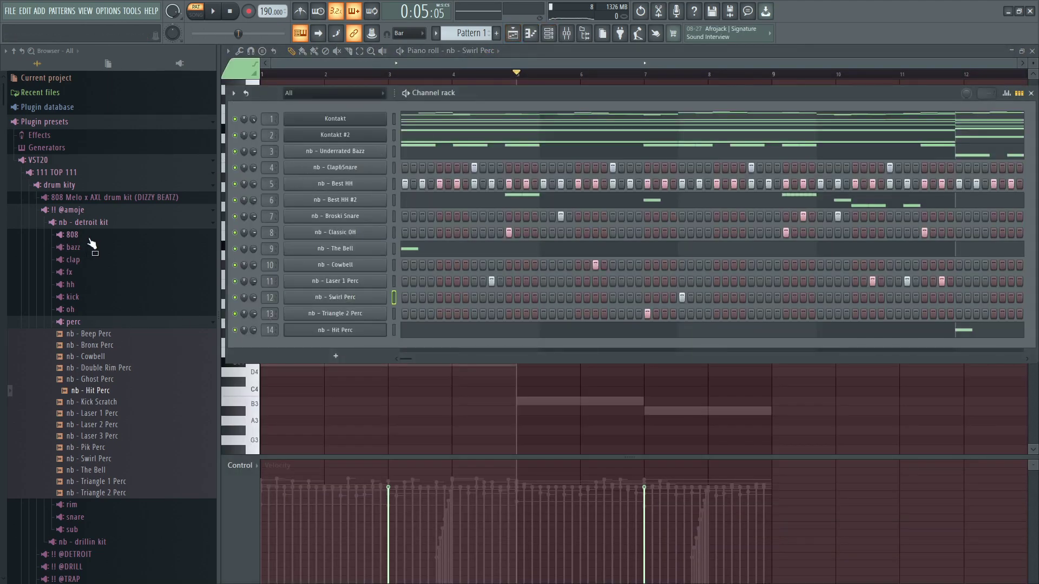
left_click(87, 236)
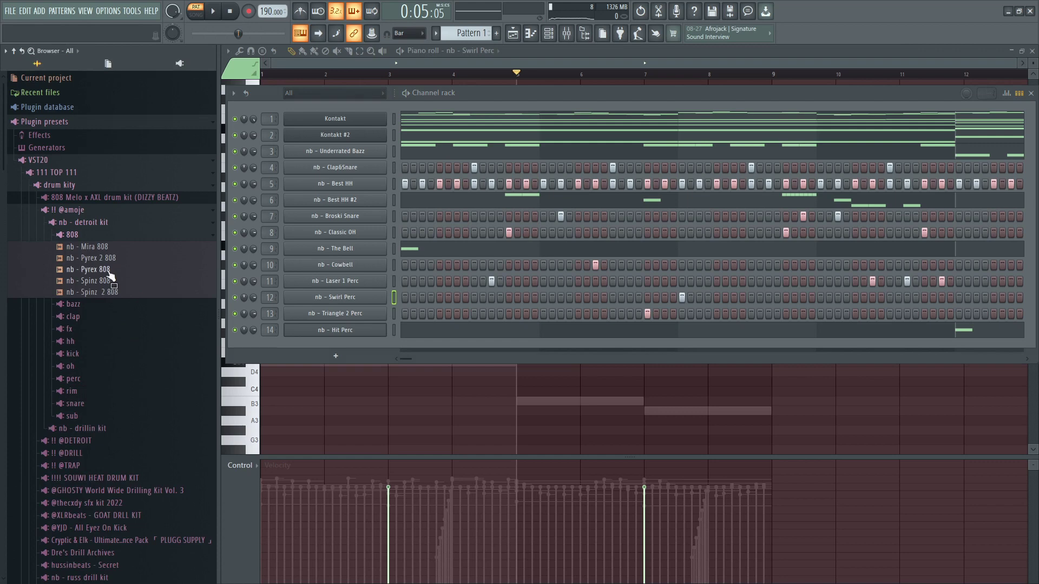
left_click(111, 270)
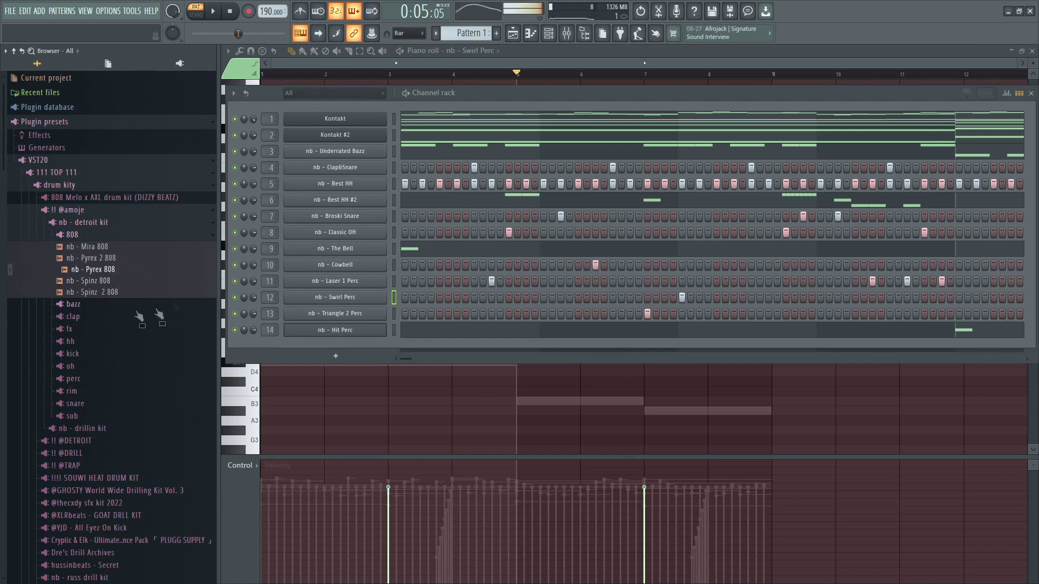
left_click_drag(102, 270, 274, 347)
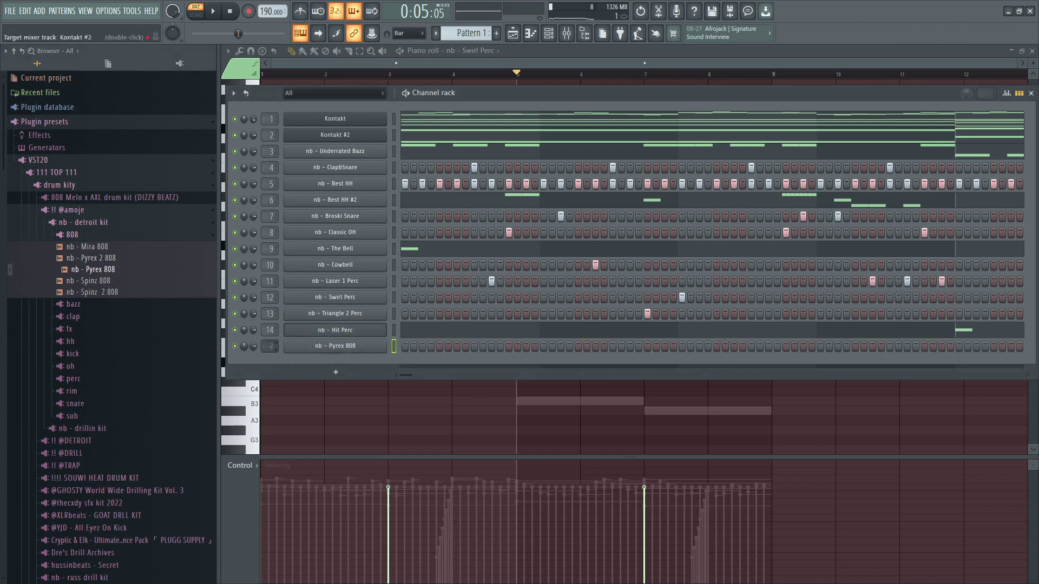
Route the Pyrex 808 channel to mixer track 15 and give its volume envelope a longer hold with 0% decay time
left_click(340, 347)
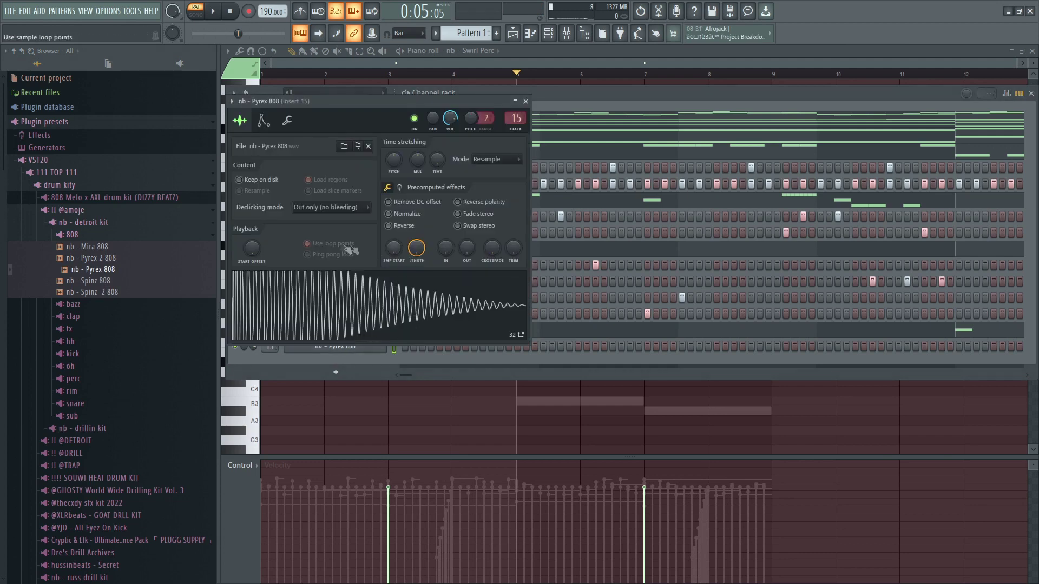
left_click(262, 121)
left_click_drag(279, 226, 279, 201)
left_click_drag(303, 233, 303, 260)
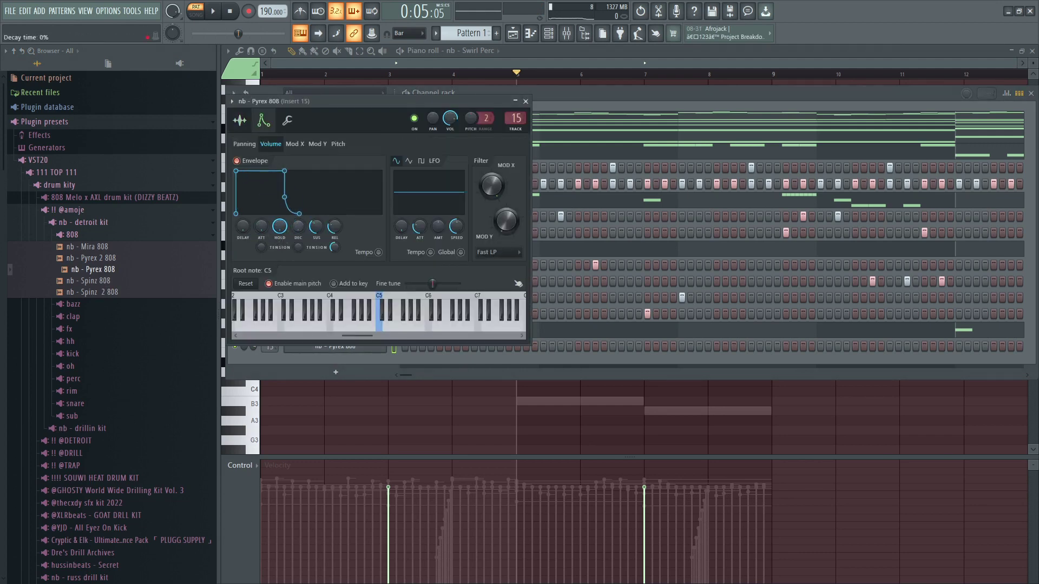
left_click(525, 101)
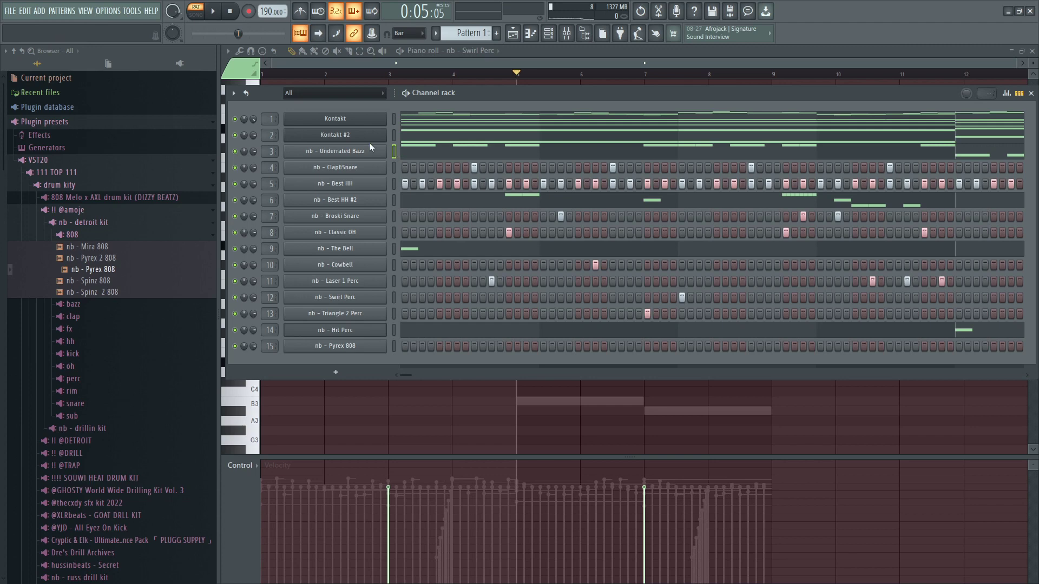
Place a one-bar D#5 note at the start of the Pyrex 808 channel's piano roll
right_click(345, 347)
left_click(409, 348)
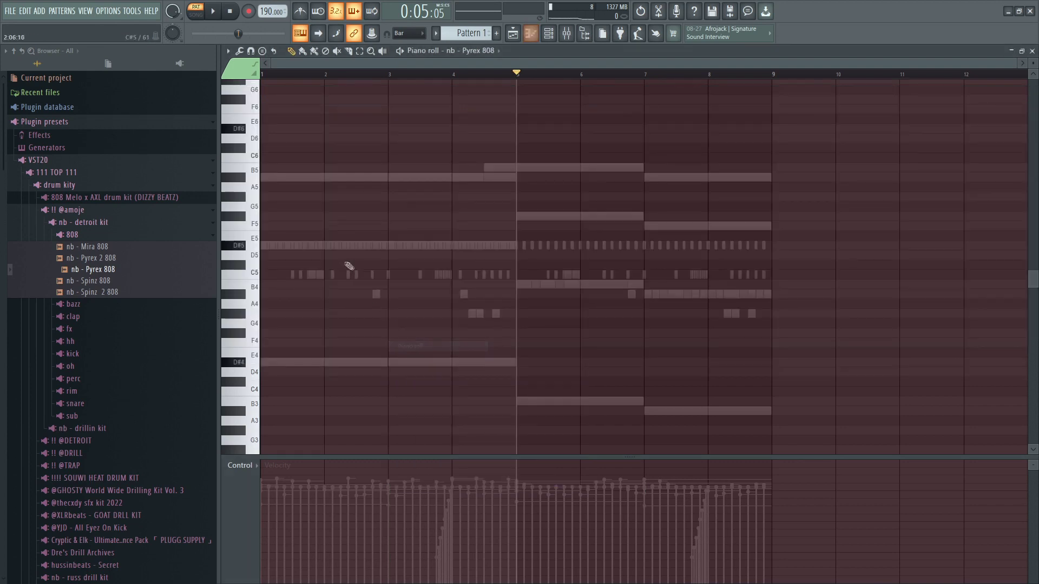
left_click(297, 246)
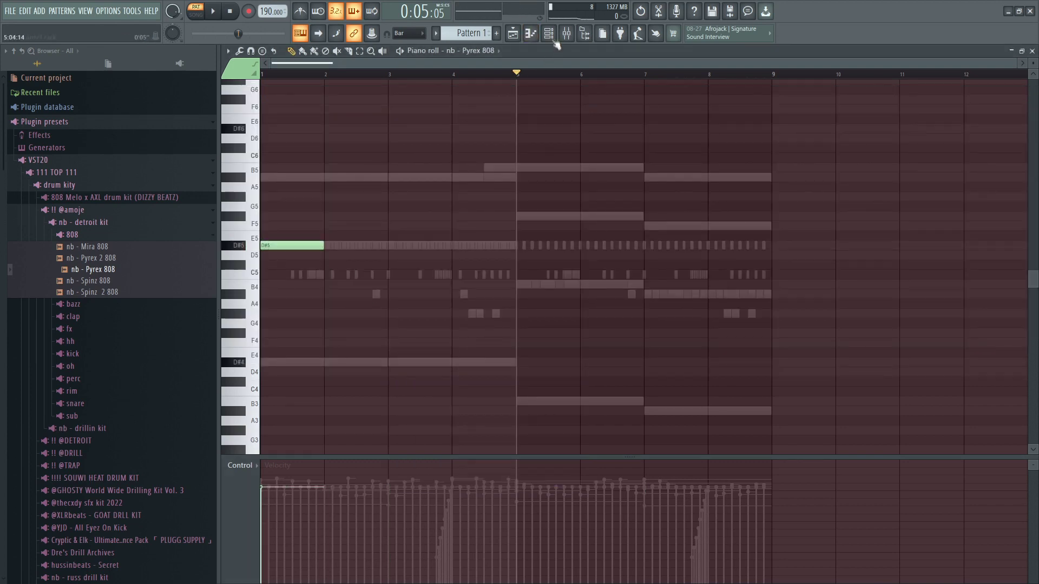
Copy the notes of the muted Underrated Bazz channel into Pyrex 808 and extend them all end to end with quick legato
left_click(549, 34)
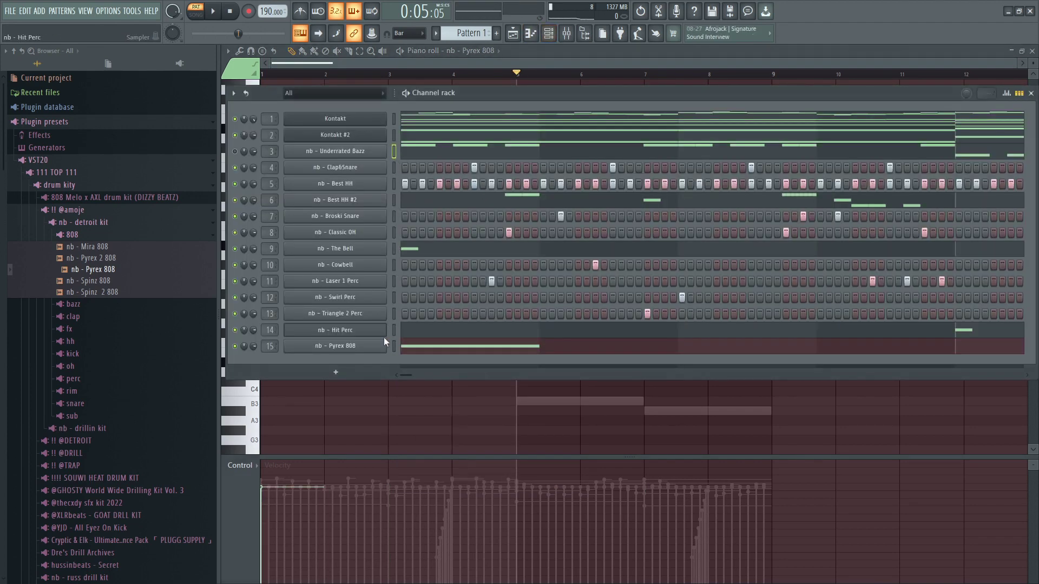
key("F6")
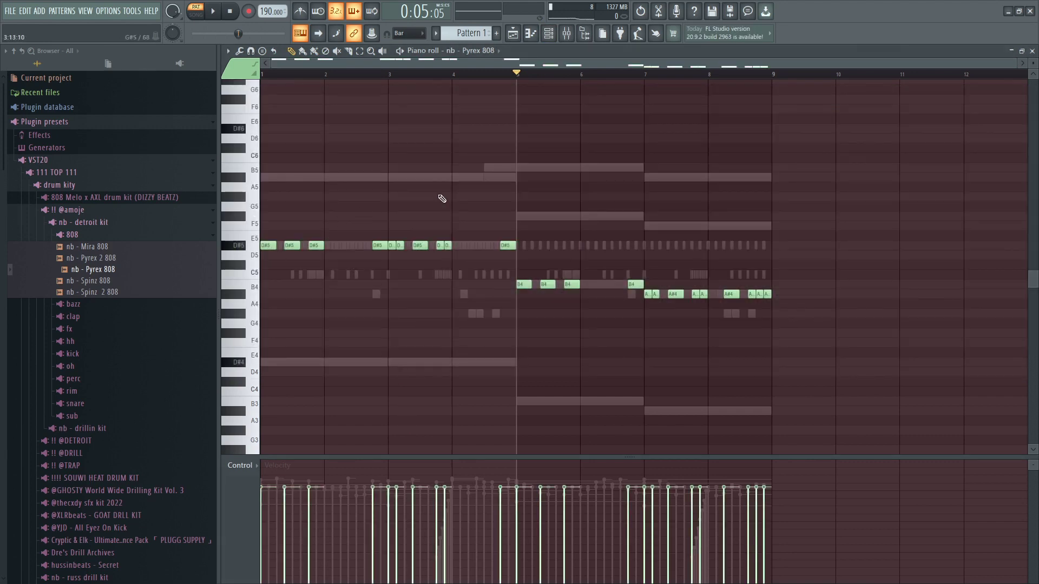
key("ctrl+a")
key("ctrl+l")
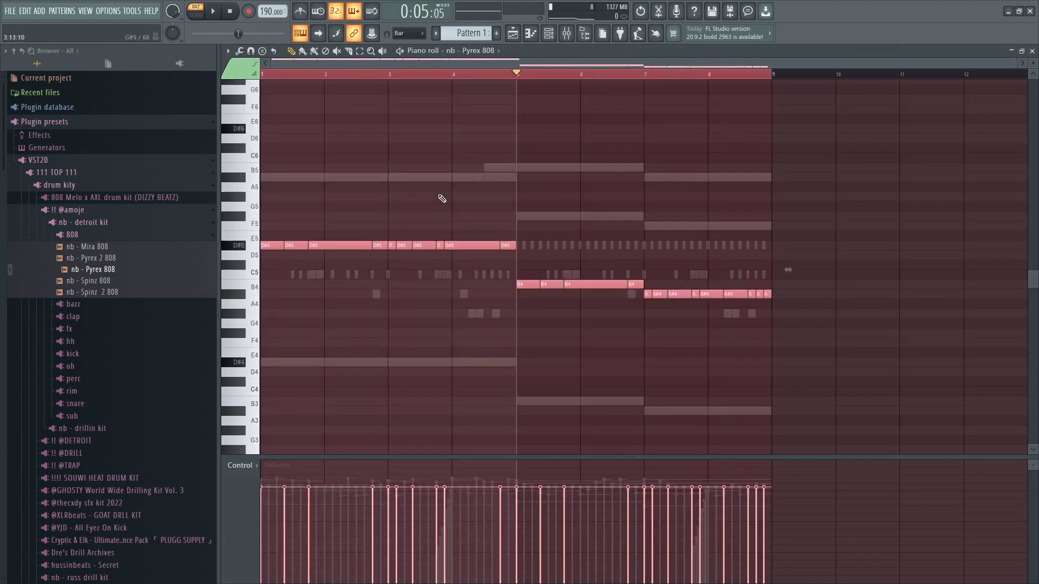
key("ctrl+d")
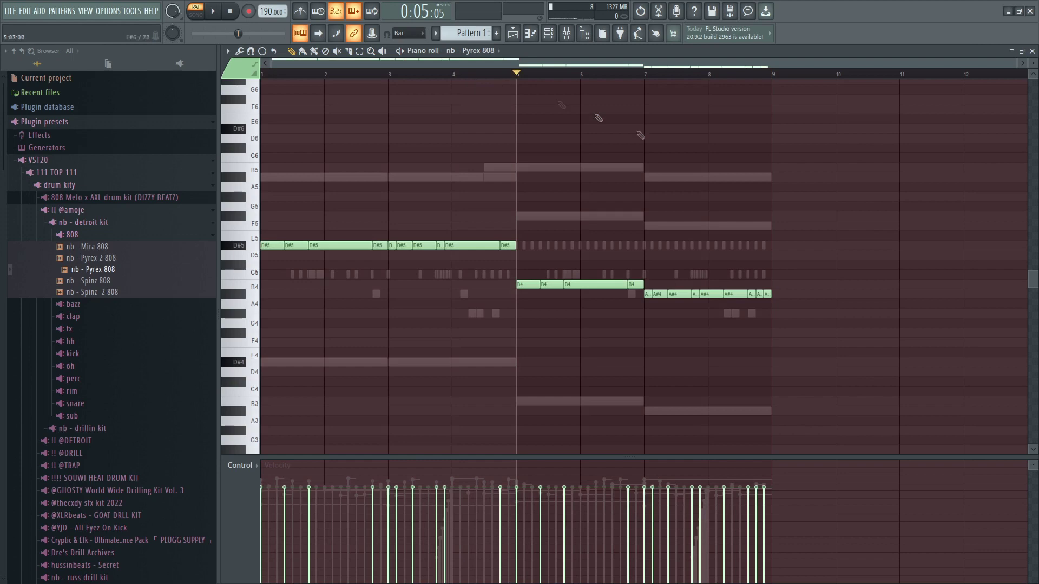
Play the pattern and raise the Pyrex 808's mixer track, Insert 15, to 117% (3.9 dB)
left_click(566, 33)
key("space")
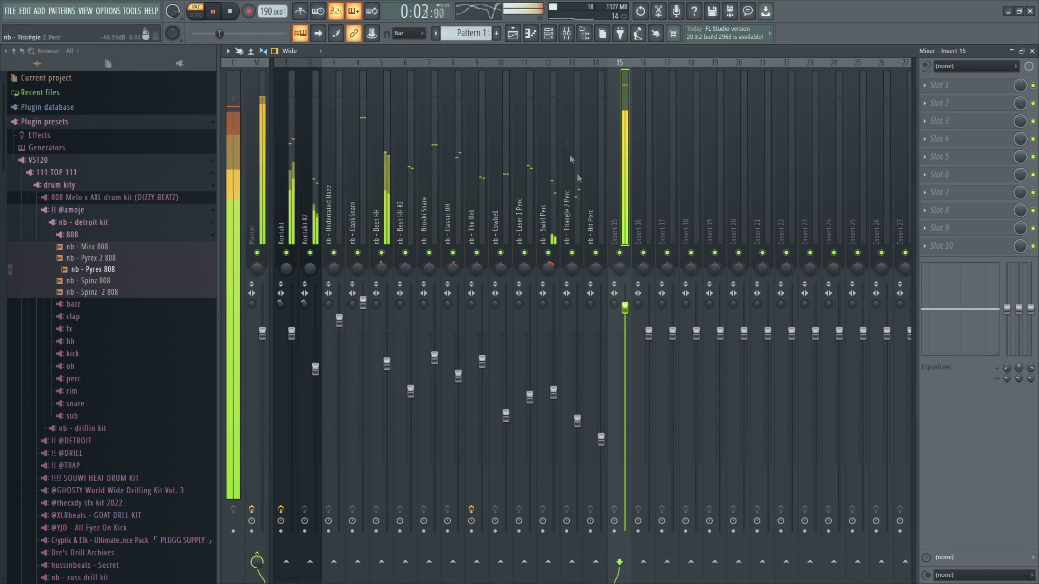
left_click(547, 35)
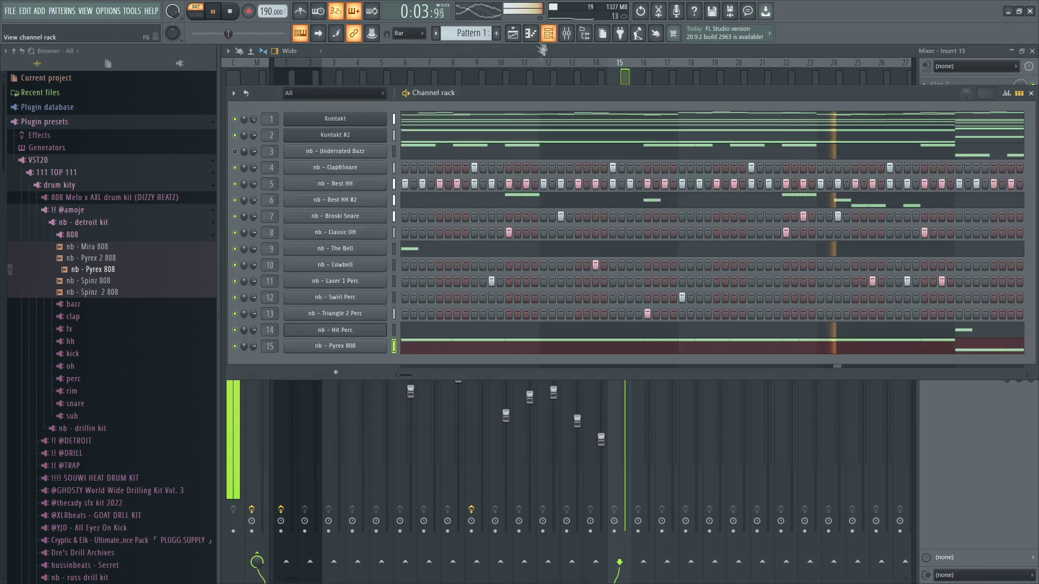
left_click(415, 347)
left_click(566, 33)
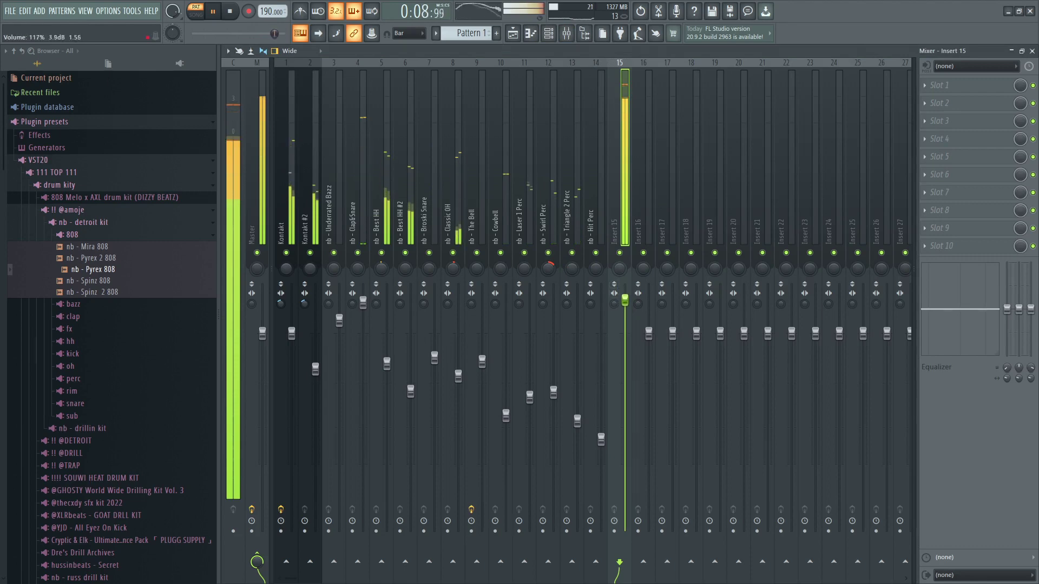
Set the snap to 1/2 beat and shorten the third Pyrex 808 note and the long D#5 note running into bar 4 by one beat each
left_click(548, 33)
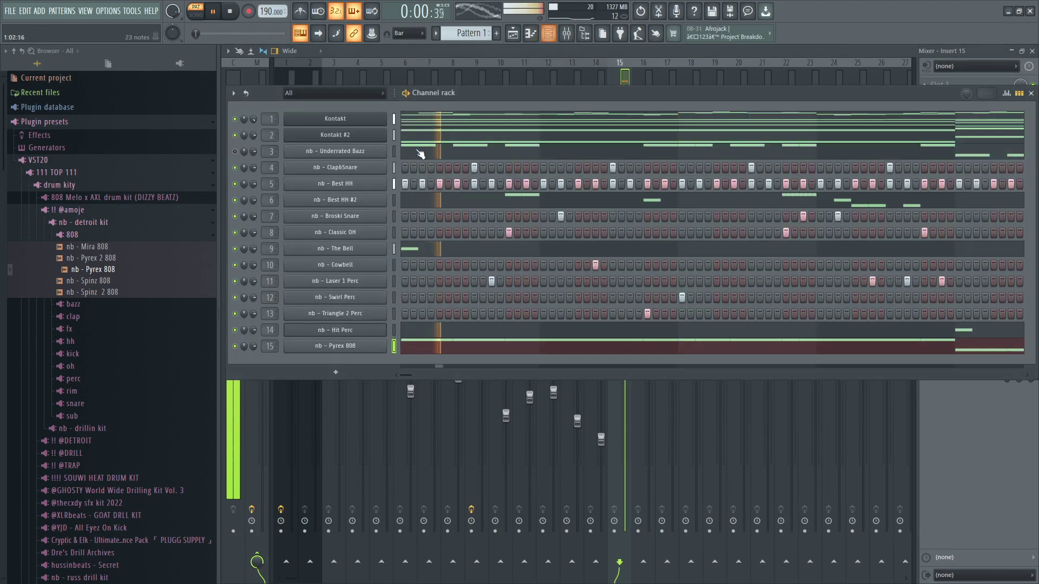
left_click(422, 350)
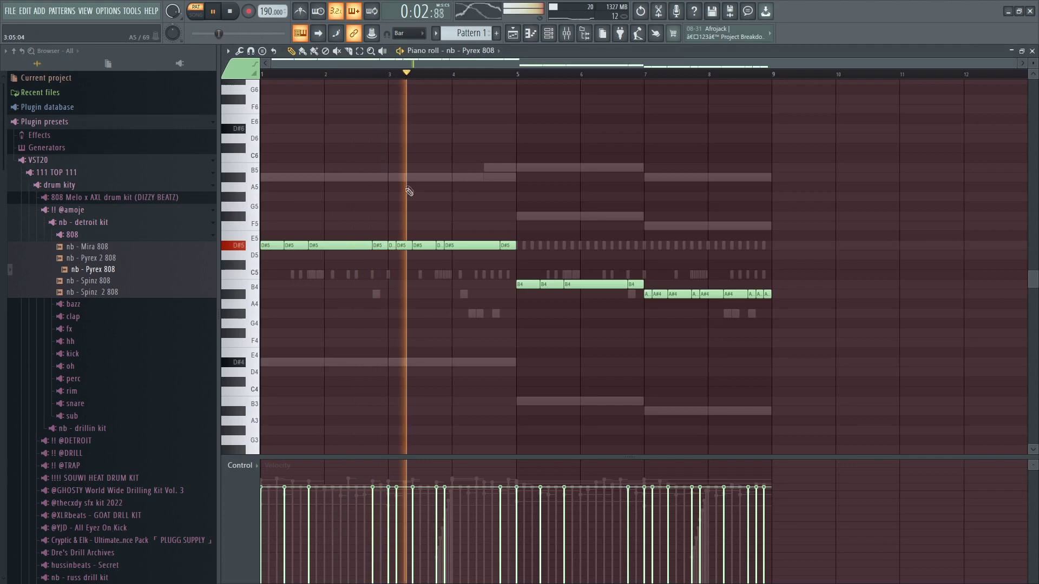
left_click(409, 33)
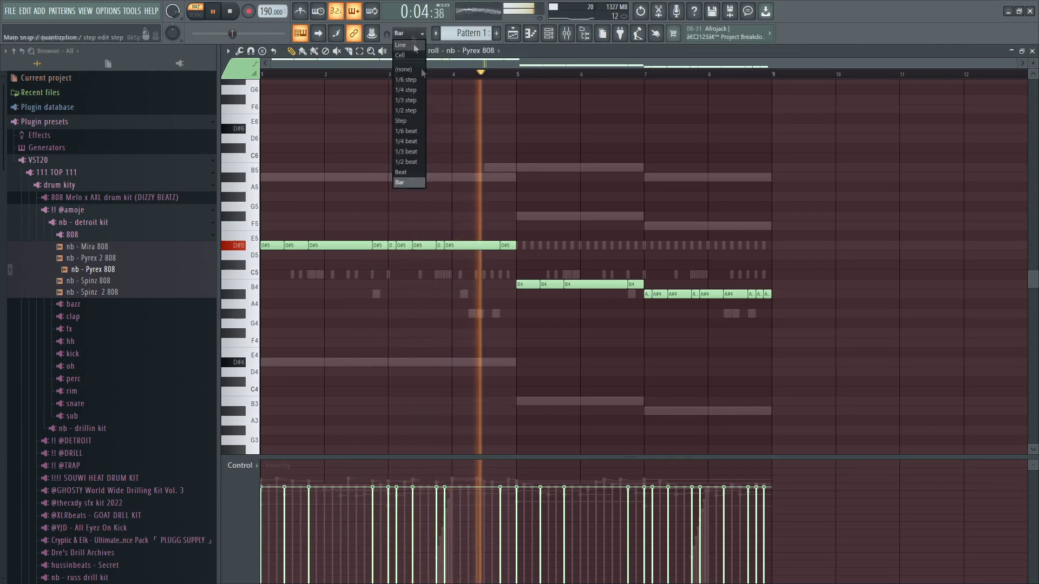
left_click(409, 161)
key("space")
scroll(389, 260, "up", 2)
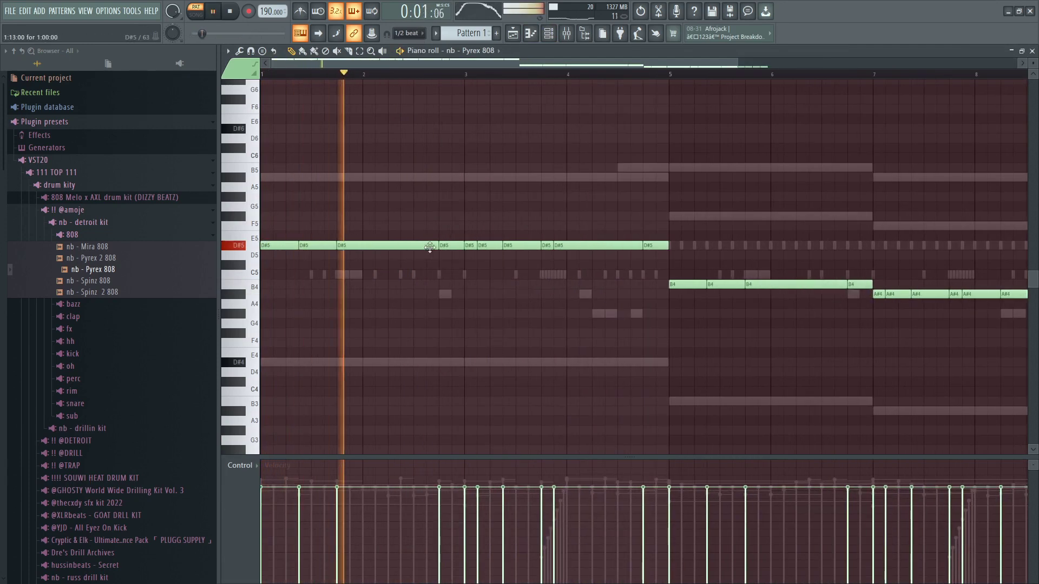
key("space")
key("space")
left_click_drag(436, 244, 409, 241)
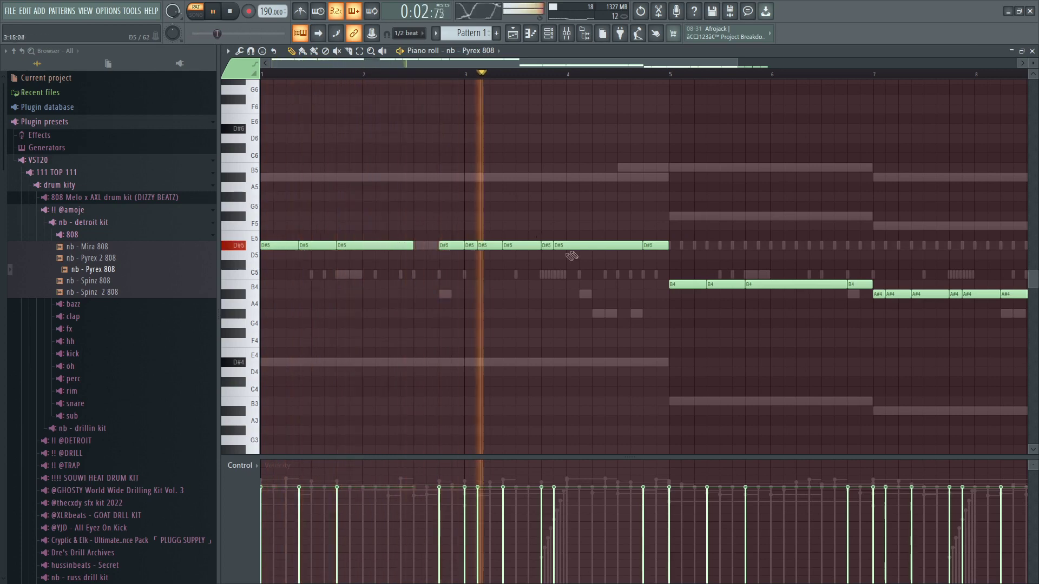
left_click_drag(639, 243, 615, 243)
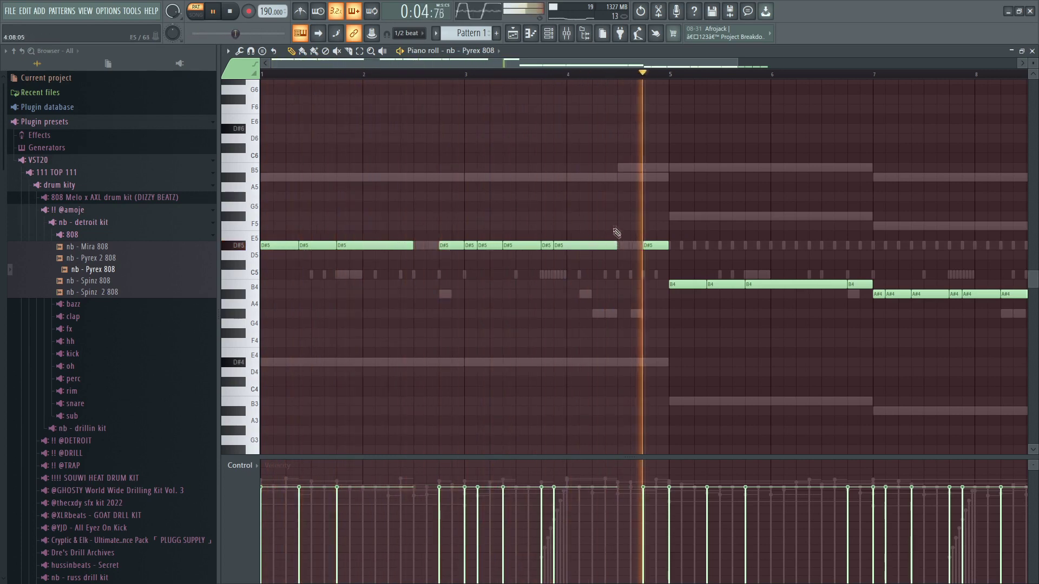
Shorten the D#5 note before 3:11 by two steps and insert a two-step D#5 note at 3:11
scroll(614, 232, "down", 1)
key("space")
key("space")
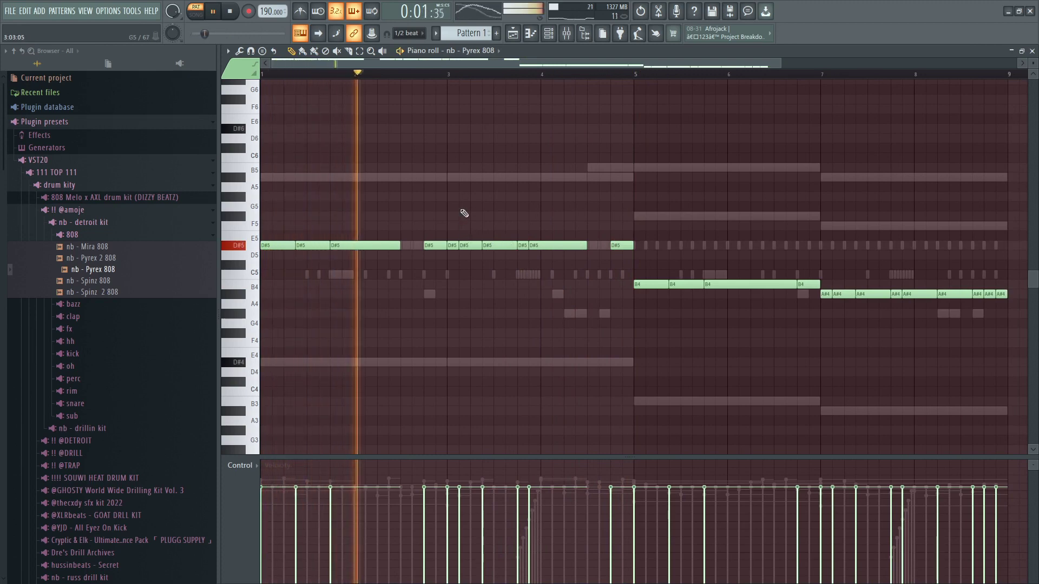
key("space")
left_click_drag(516, 245, 505, 245)
left_click(513, 246)
key("space")
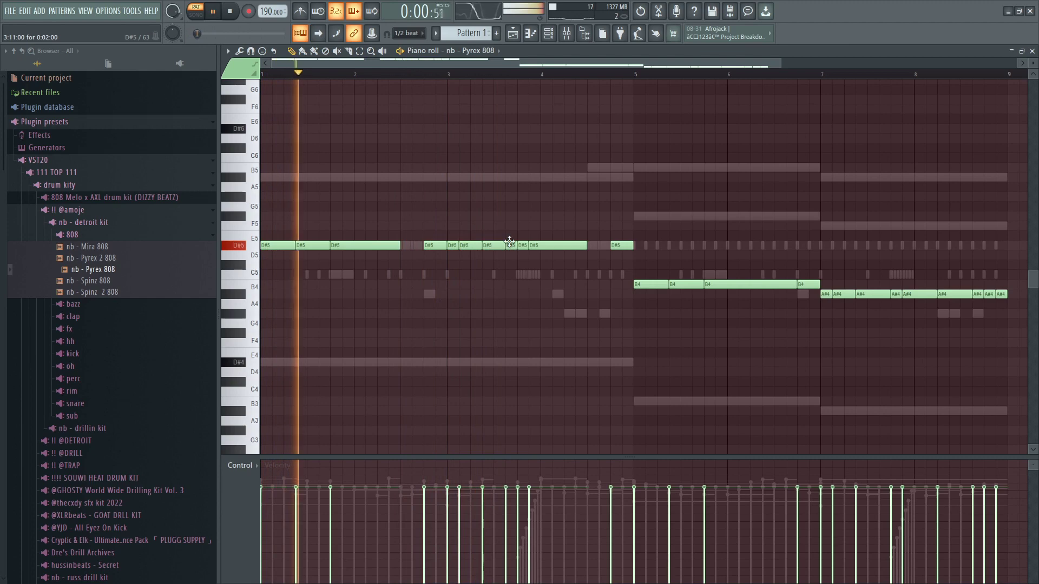
End the long D#5 note at 4:05 and fill the space up to 4:13 with one-beat D#5 notes at 4:05 and 4:09
key("space")
key("space")
left_click_drag(582, 246, 557, 247)
left_click(567, 246)
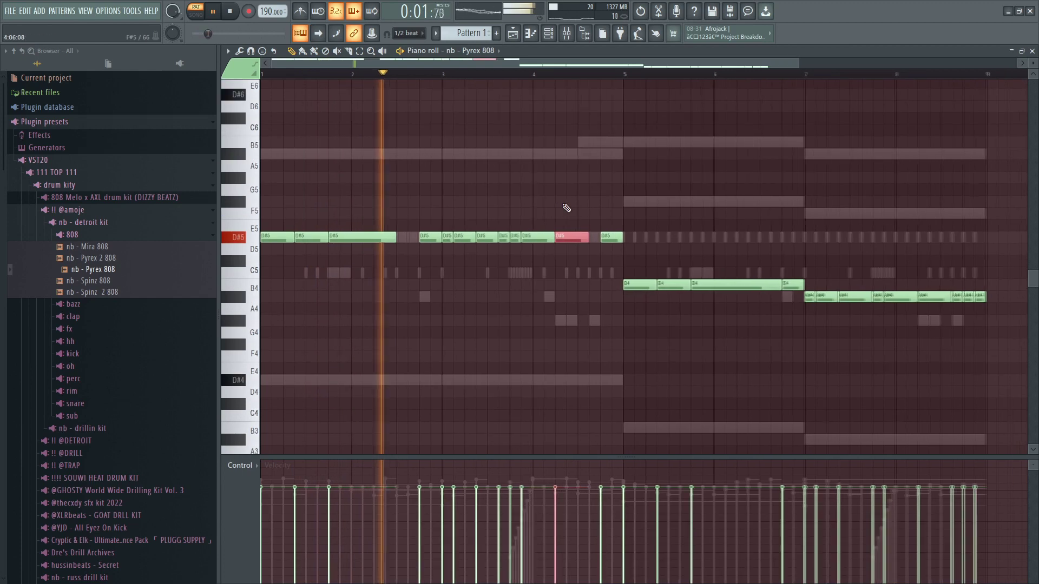
left_click_drag(597, 246, 588, 247)
key("space")
left_click(594, 247)
Set the snap to 1/4 beat and turn the last D#5 note of bar 4 into a roll of three short notes
left_click(410, 33)
left_click(409, 141)
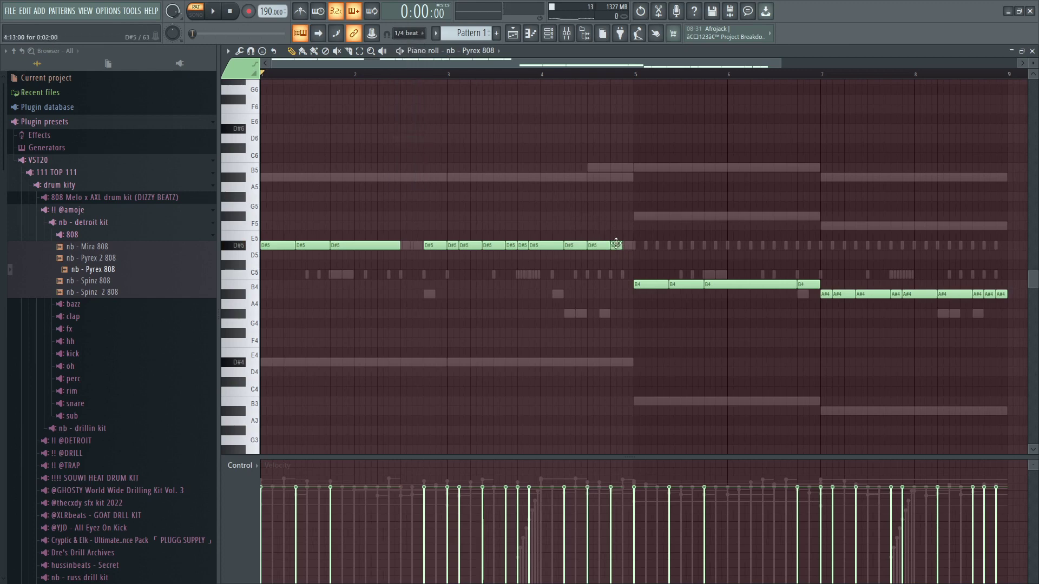
key("ctrl+b")
key("ctrl+b")
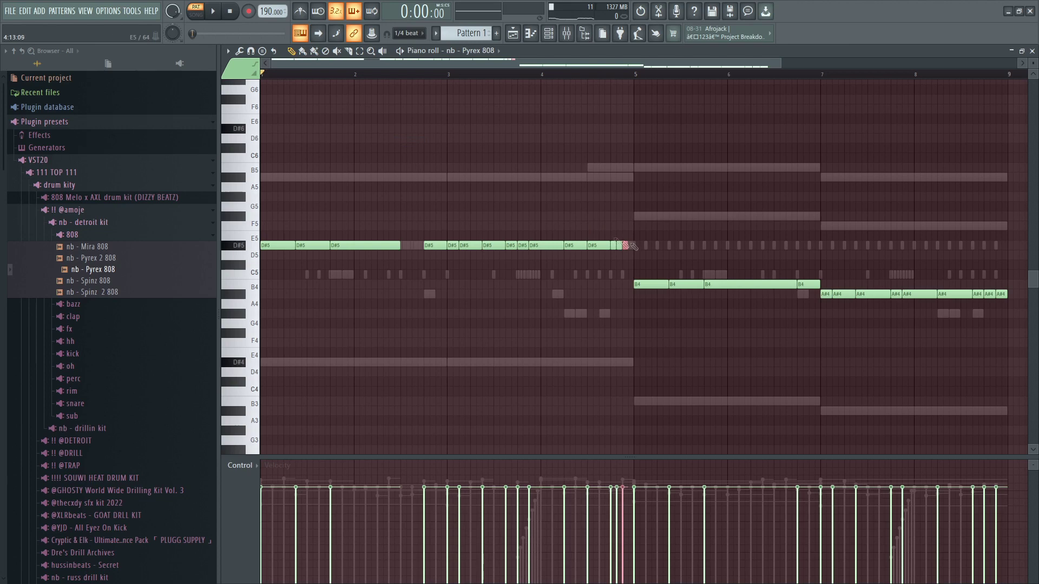
Transpose the three roll notes at the end of bar 4 up one octave to D#6 and play the pattern
left_click_drag(644, 242, 610, 258)
key("ctrl+Up")
left_click(638, 219)
key("space")
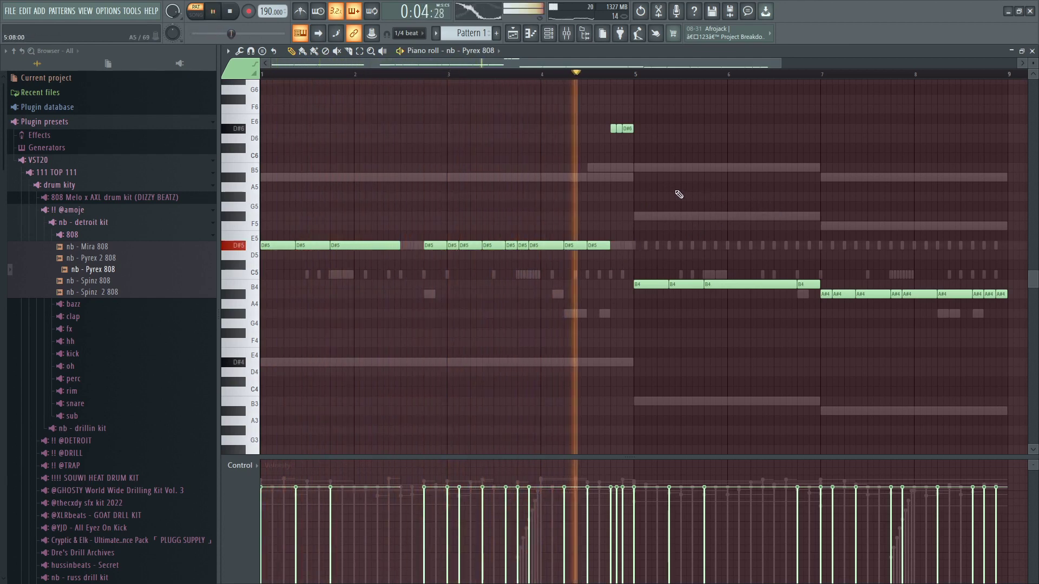
Delete the Pyrex 808 notes in bars 5–8 and replace them with a duplicate of the bars 1–4 pattern
key("space")
left_click_drag(652, 283, 992, 289)
left_click_drag(919, 297, 990, 294)
left_click_drag(763, 133, 316, 279)
mouse_move(673, 114)
left_mouse_down()
mouse_move(303, 283)
mouse_move(263, 317)
left_mouse_up()
key("ctrl+b")
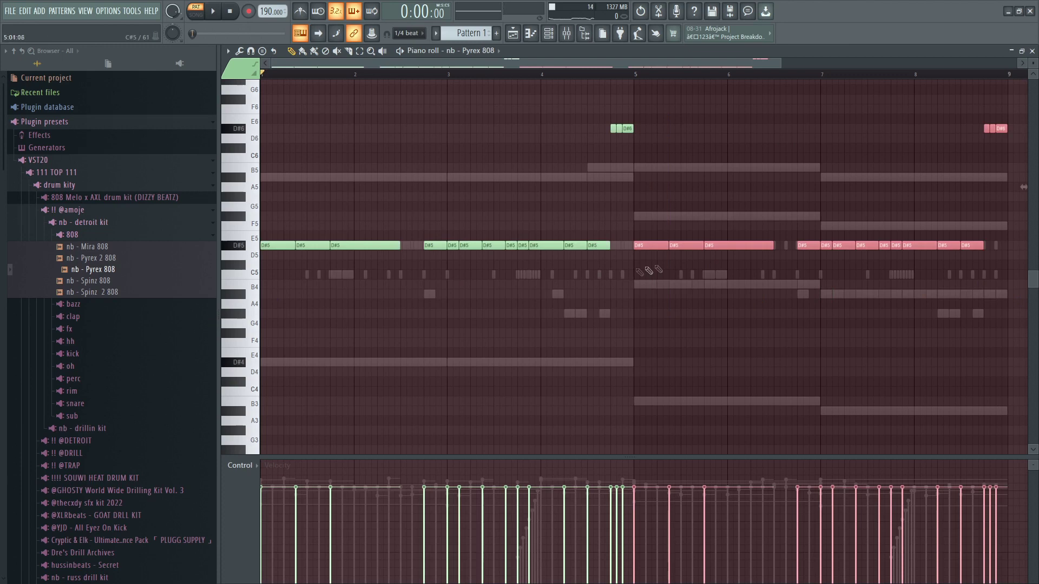
Transpose the duplicated notes in bars 5–8 from D#5 down to B4, and lower those in bars 7–8 by one more semitone
left_click_drag(649, 245, 646, 286)
left_click_drag(1024, 144, 829, 329)
key("shift+Down")
key("shift+Left")
key("shift+Right")
key("ctrl+d")
Add the nb - HEAVEN Kick sample from the detroit kit's kick folder as a new channel after the Pyrex 808 and check its sampler settings
left_click(559, 37)
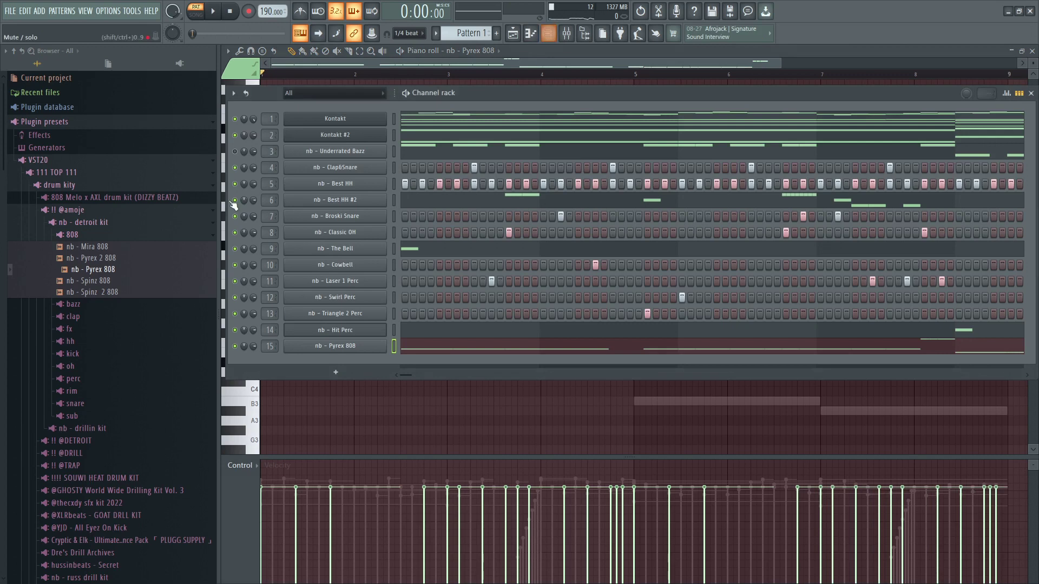
left_click(85, 238)
left_click(115, 295)
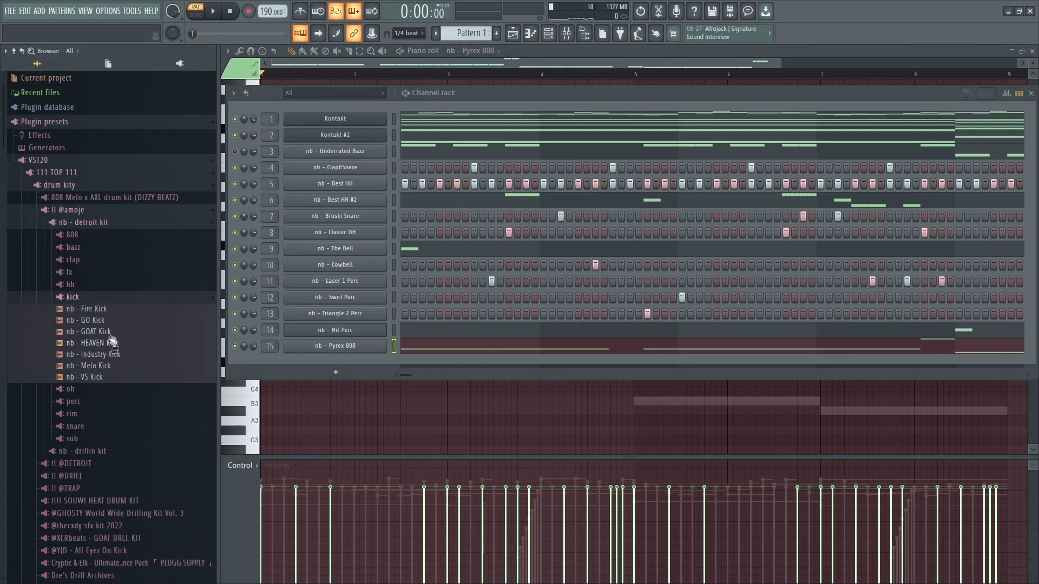
left_click_drag(100, 347, 282, 364)
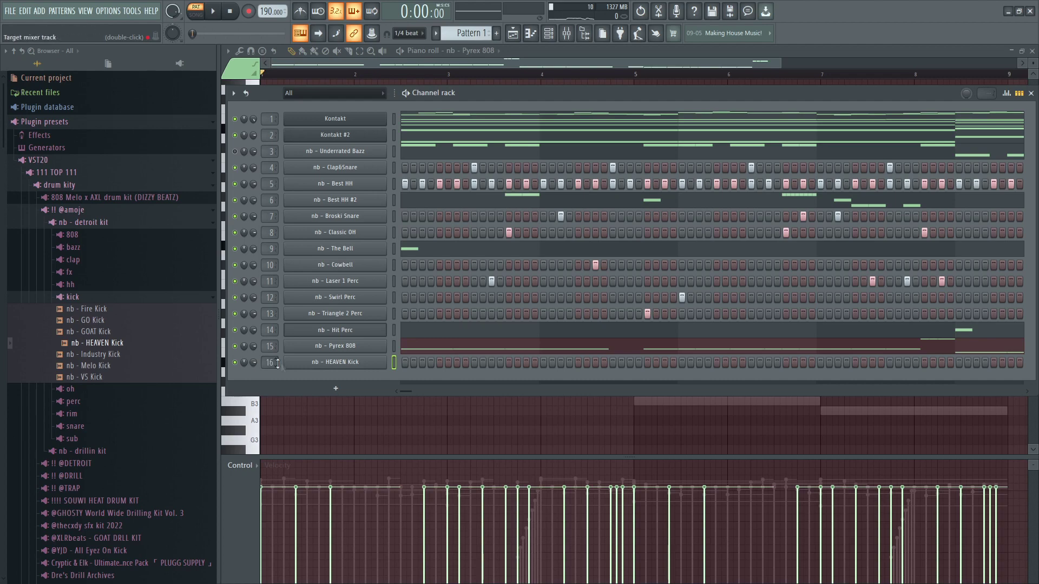
left_click(325, 362)
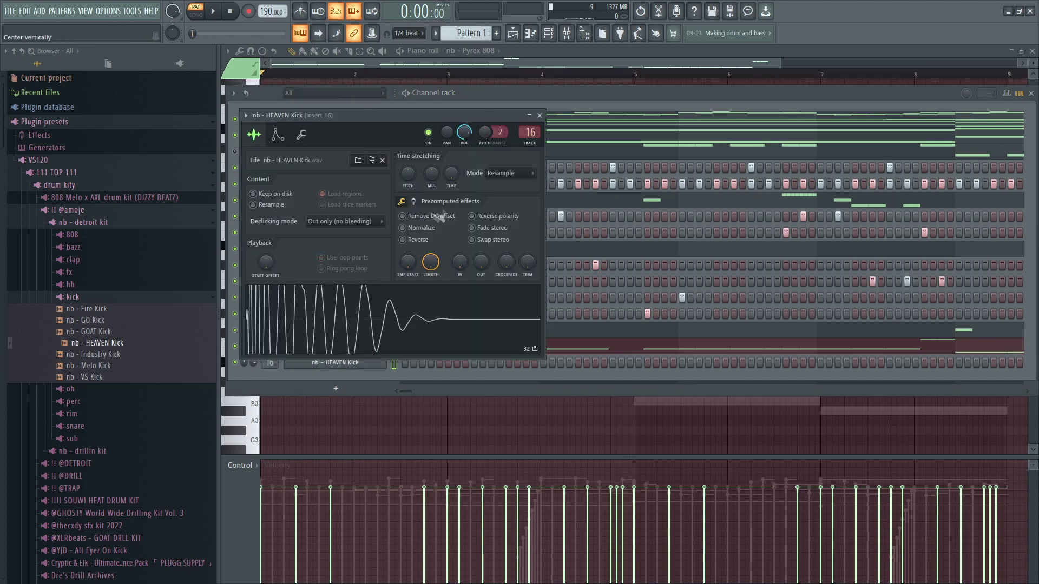
left_click(539, 116)
Sidechain the kick's mixer track, Insert 16, to the 808's track, Insert 15, and select Insert 15
left_click(567, 34)
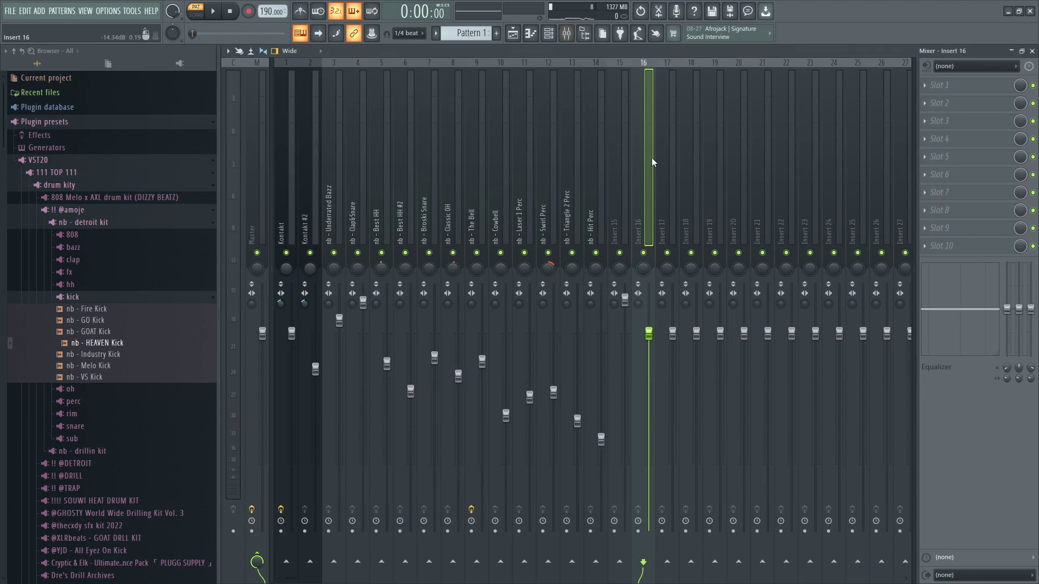
right_click(620, 563)
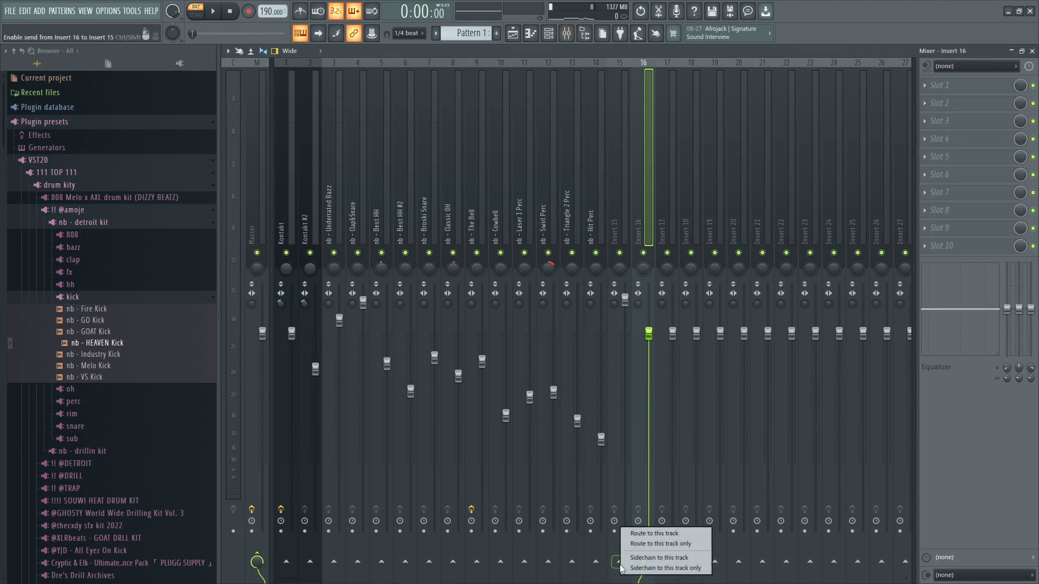
left_click(673, 558)
key("Left")
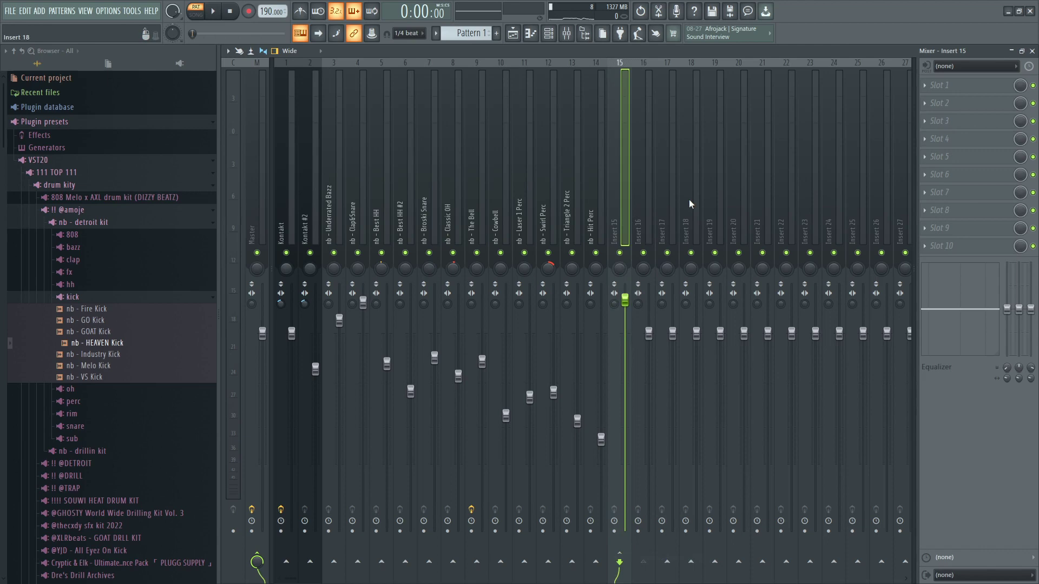
Load Kickstart 2 on Insert 15, set its mix to 60%, enable band ducking with a lower frequency limit, and shift the ducking curve earlier
left_click(955, 90)
left_click(866, 194)
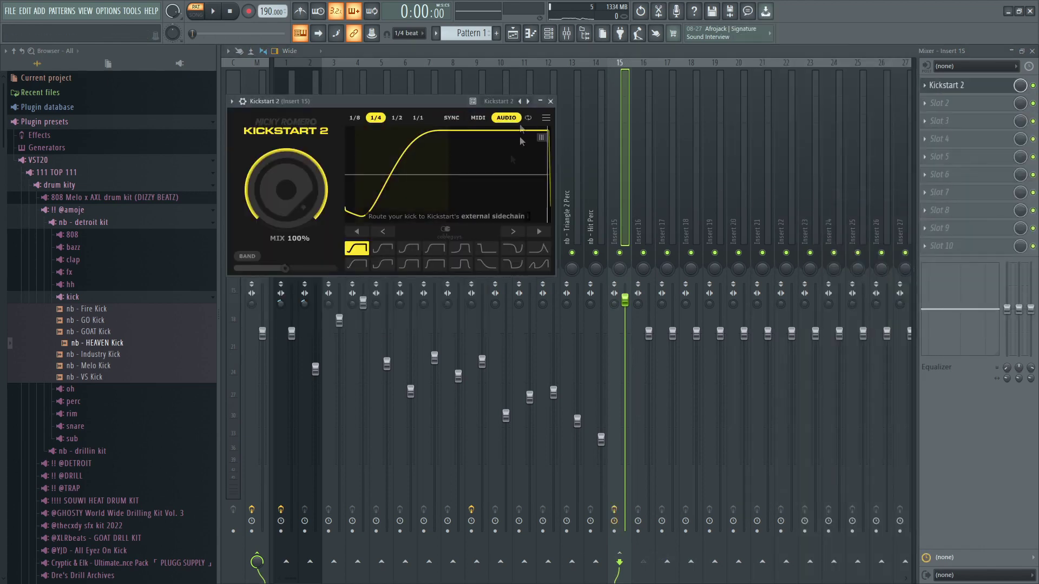
left_click(256, 253)
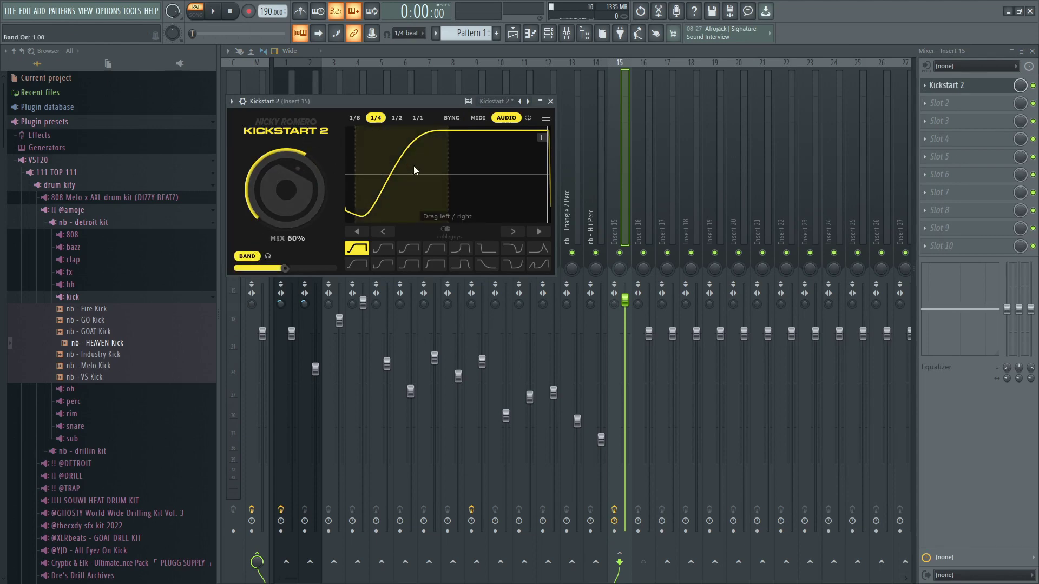
left_click_drag(414, 170, 395, 173)
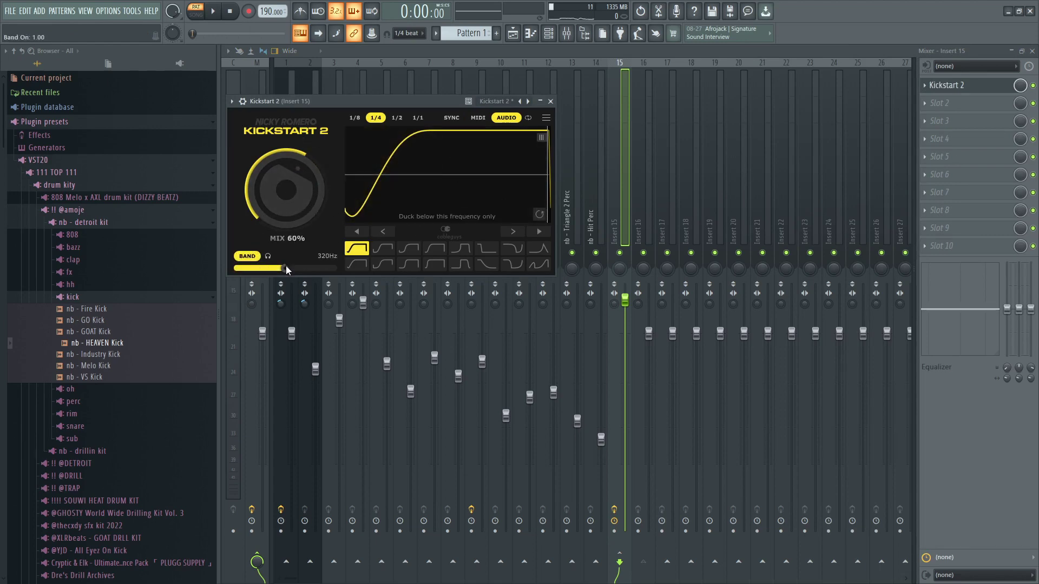
left_click_drag(286, 266, 277, 267)
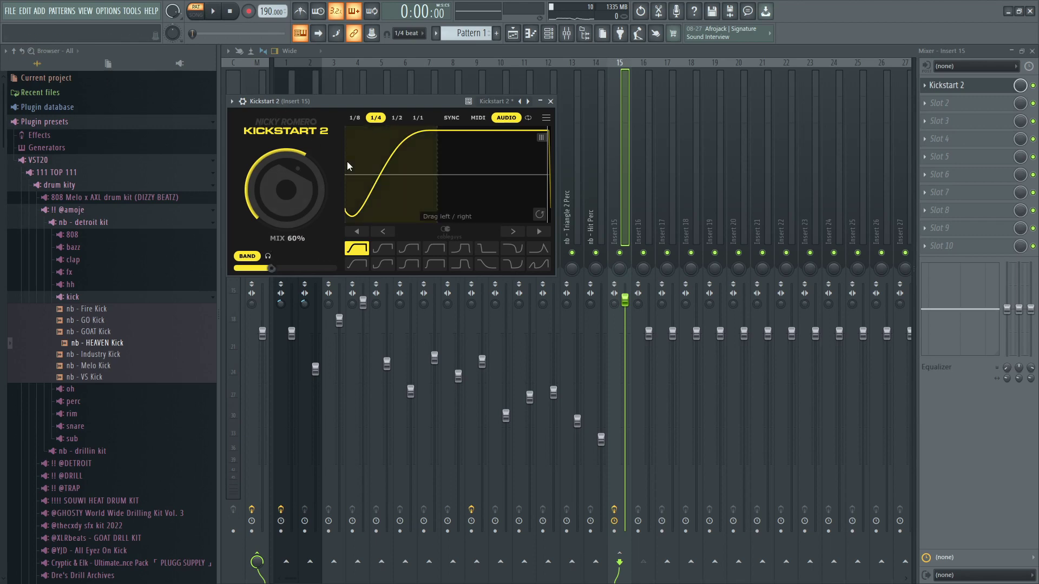
Set Kickstart 2's Sidechain L / Sidechain R connection to input 1 and close the plugin
left_click(242, 102)
left_click(276, 143)
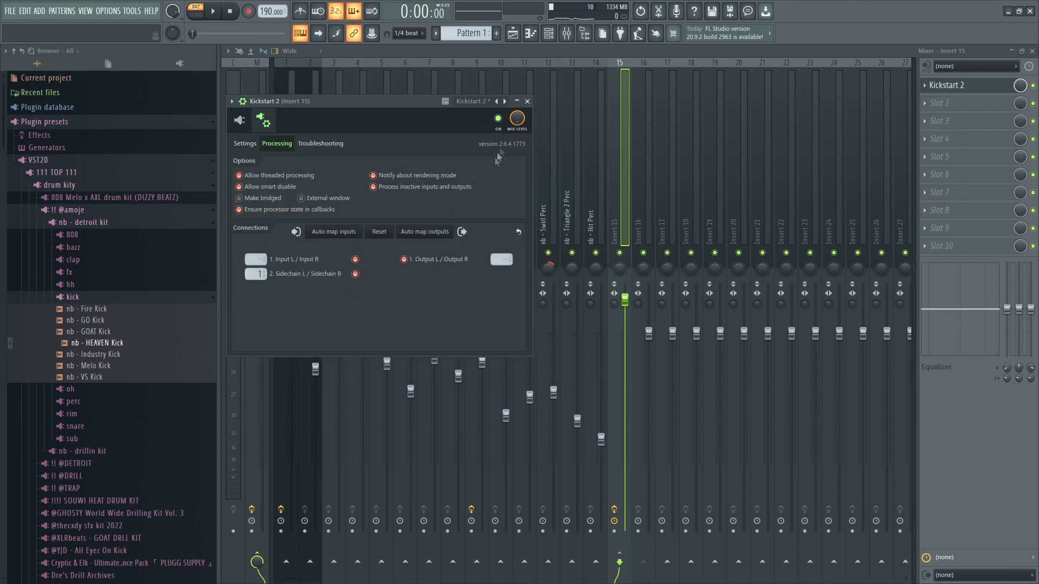
left_click(527, 101)
Set the piano roll snap to Beat and copy the Pyrex 808 notes into the HEAVEN Kick channel
key("F6")
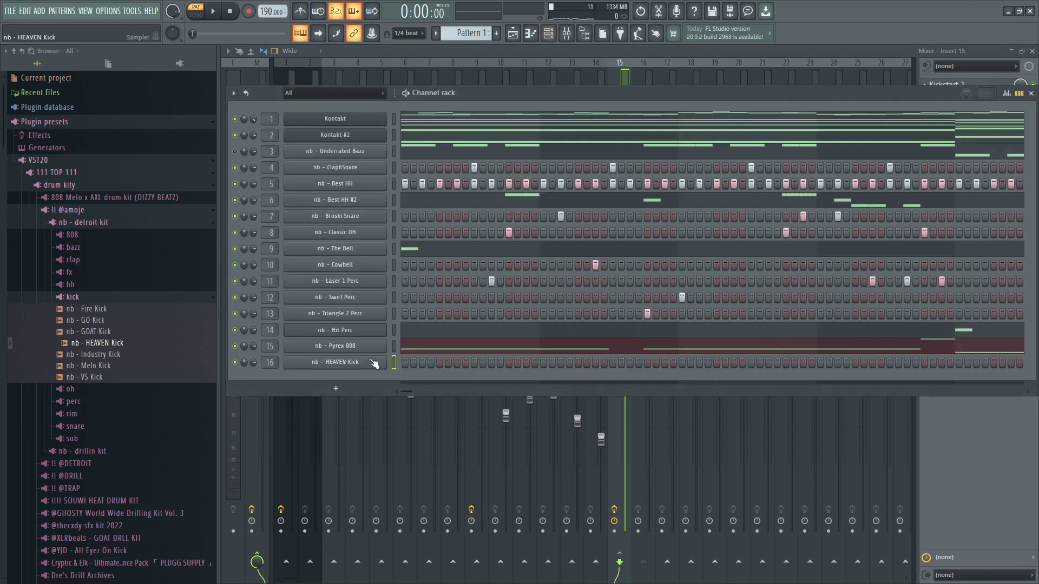
right_click(374, 363)
left_click(394, 364)
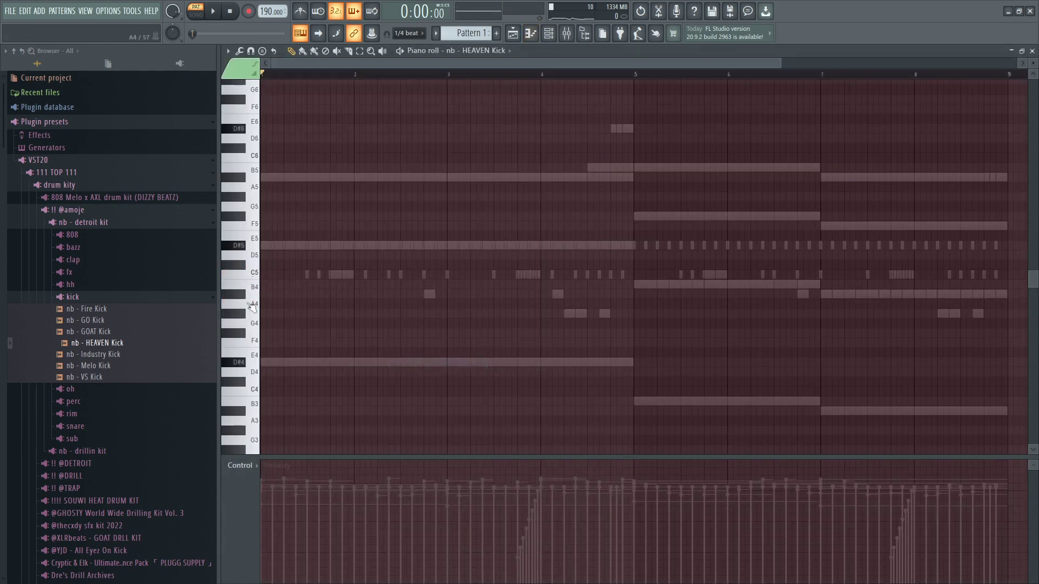
scroll(326, 102, "up", 1)
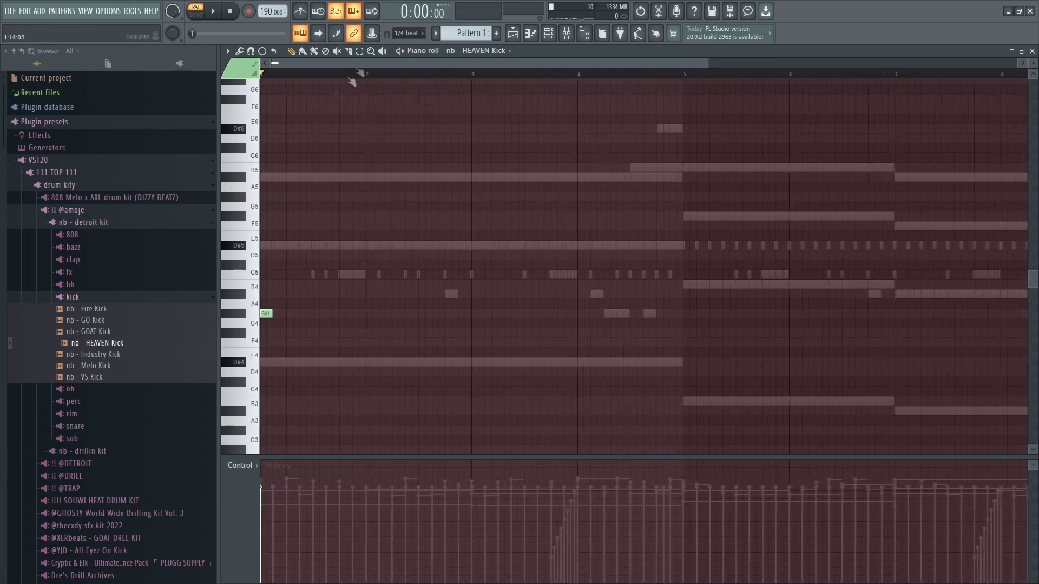
left_click(407, 34)
left_click(401, 172)
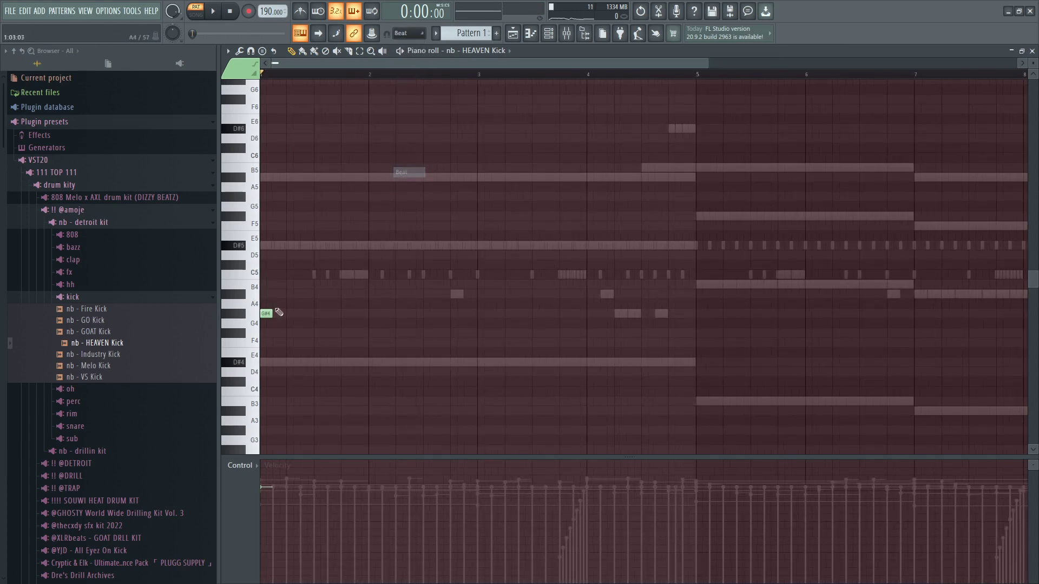
left_click(547, 34)
left_click(394, 363)
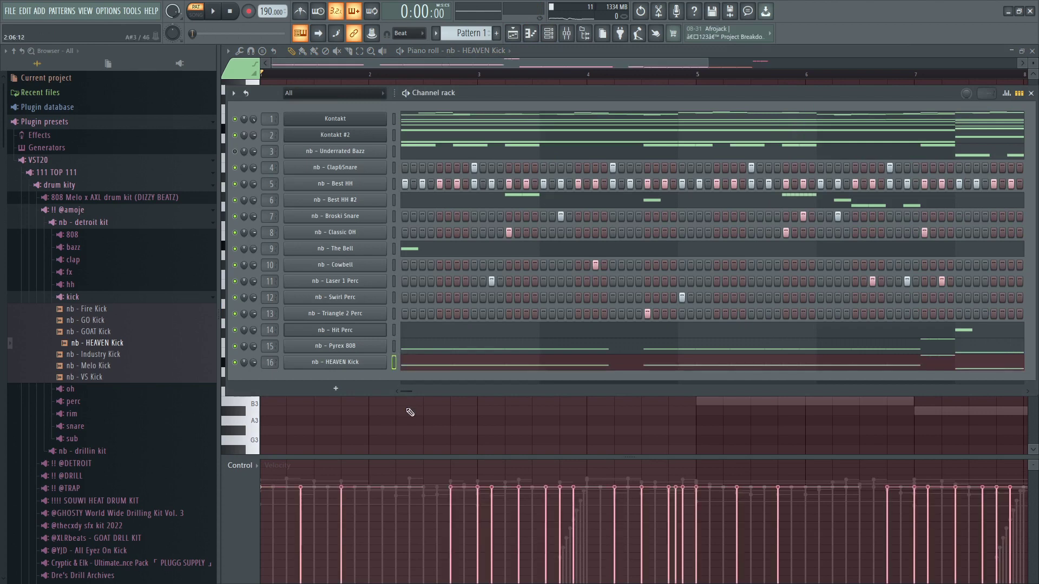
Shorten the copied kick notes to one beat and delete the high roll notes at the ends of bars 4 and 8
key("F6")
key("shift+d")
scroll(371, 226, "down", 3)
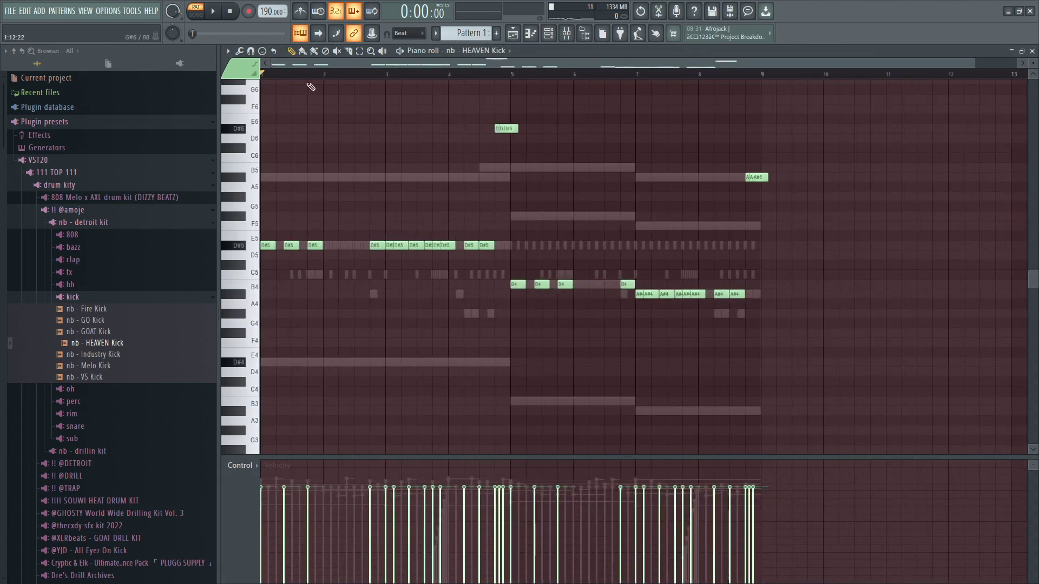
left_click_drag(768, 104, 494, 148)
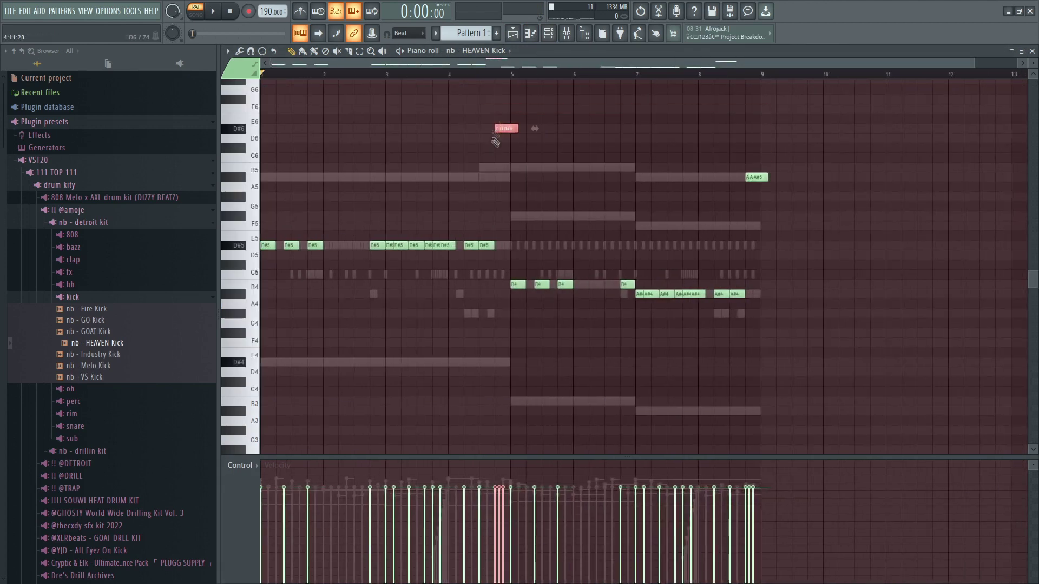
scroll(336, 187, "up", 2)
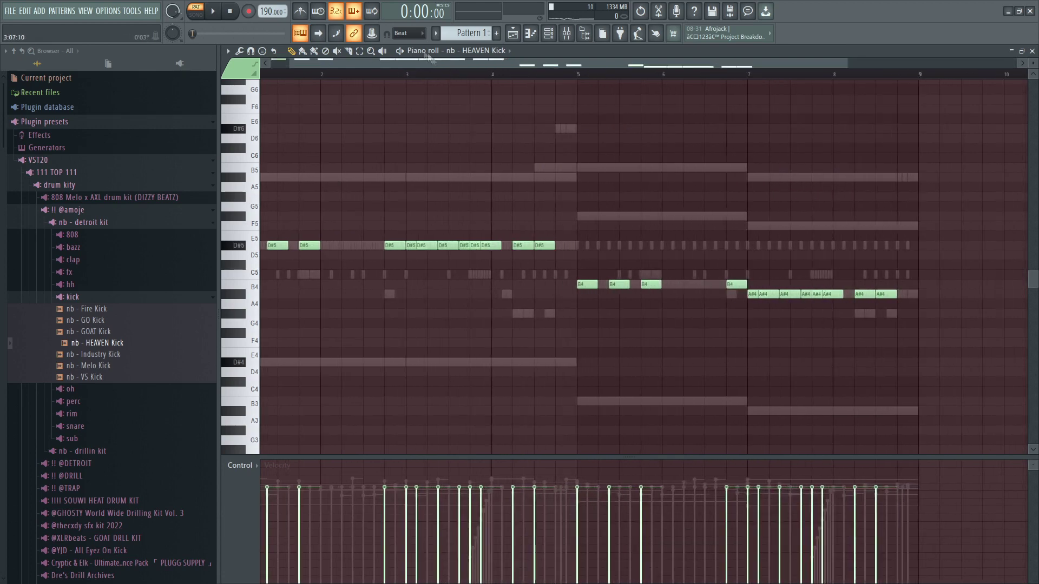
Set the snap to 1/2 beat and shorten all HEAVEN Kick notes to that length
key("ctrl+a")
left_click(409, 34)
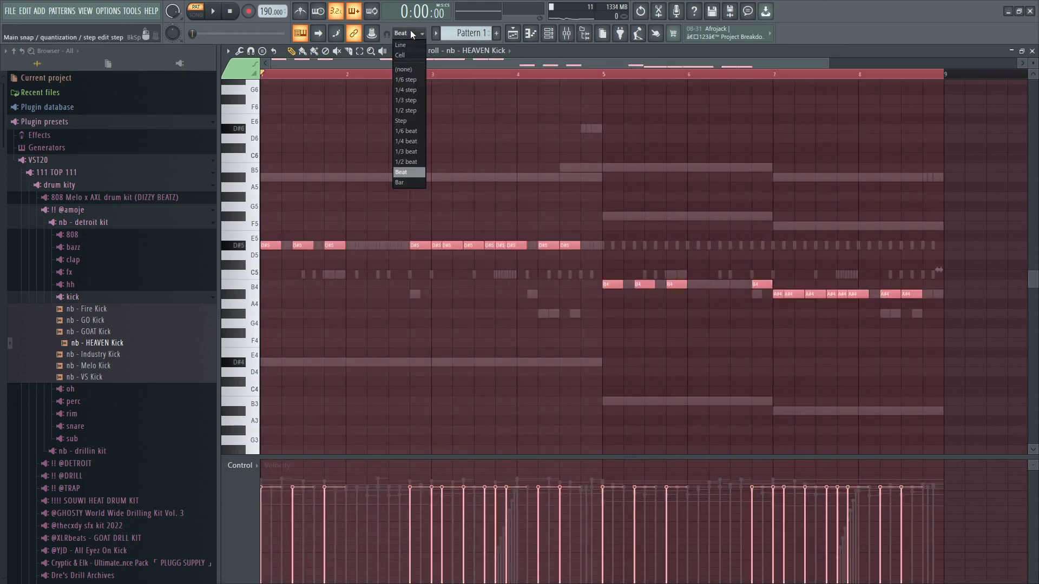
left_click(411, 162)
key("ctrl+d")
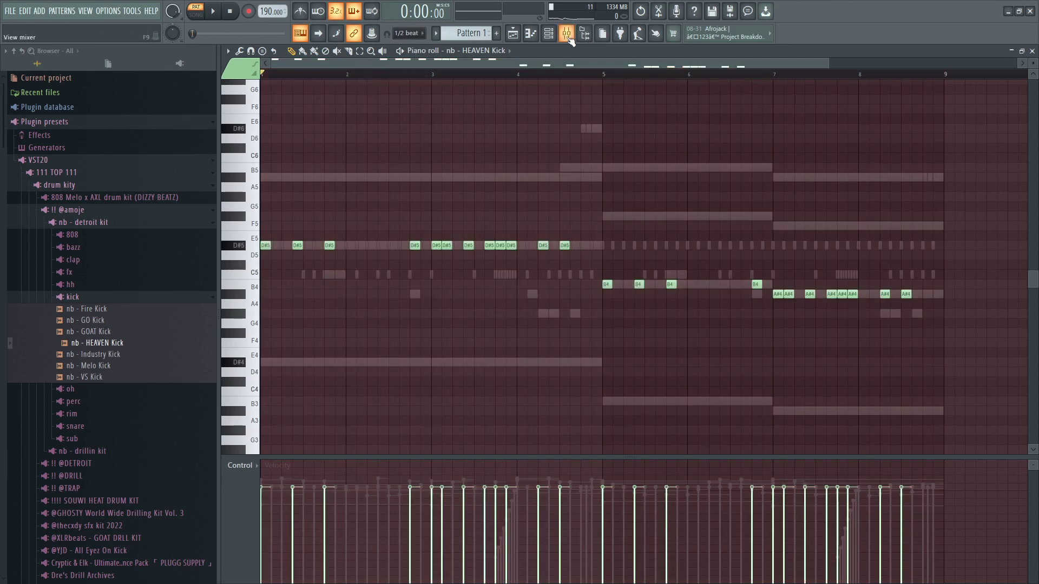
Play the pattern and delete the three closely spaced D#5 kick notes at the end of bar 3
key("space")
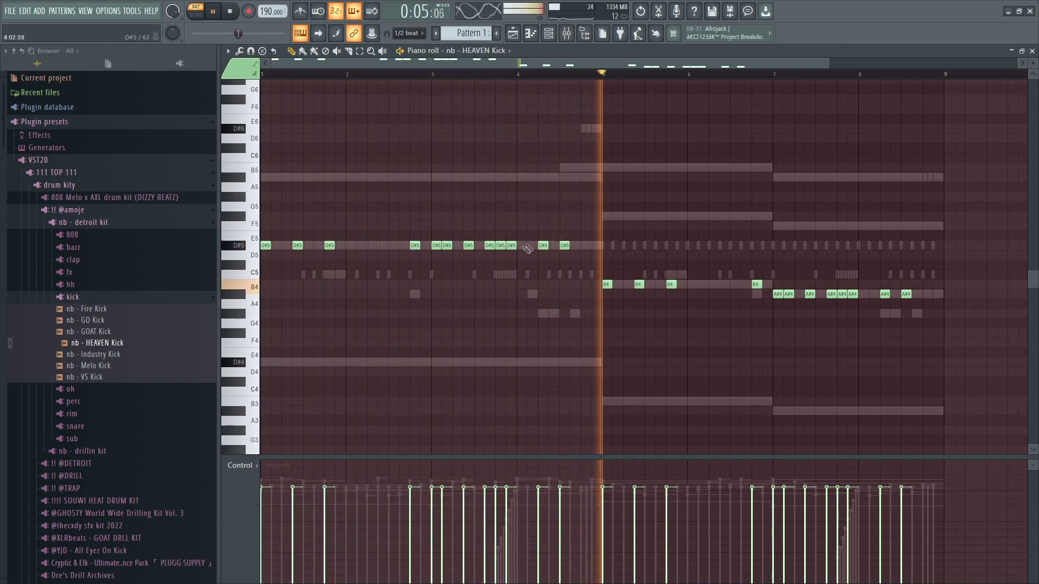
scroll(499, 242, "up", 2)
left_click(394, 74)
right_click(487, 245)
right_click(502, 246)
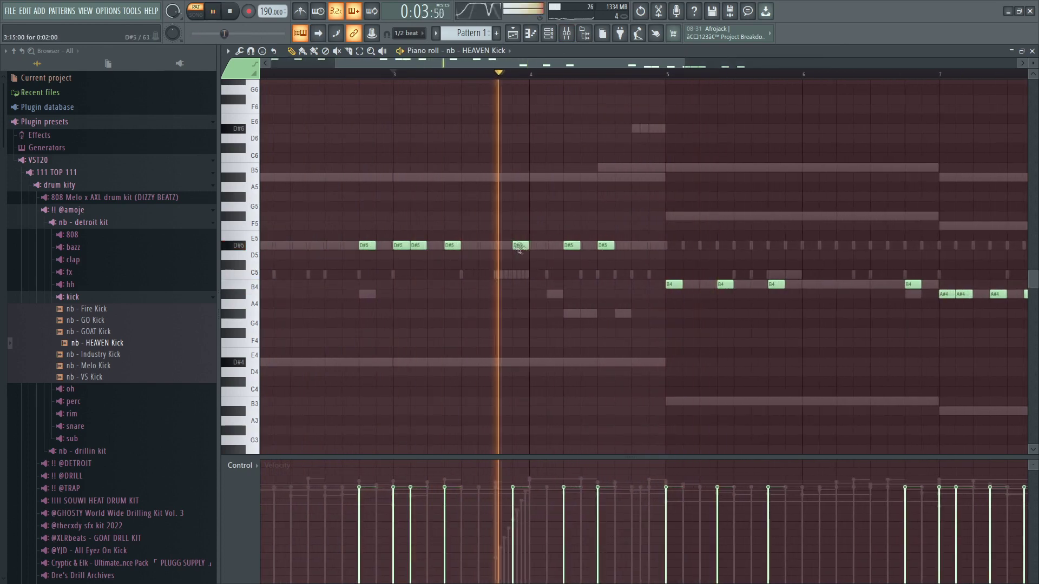
right_click(518, 245)
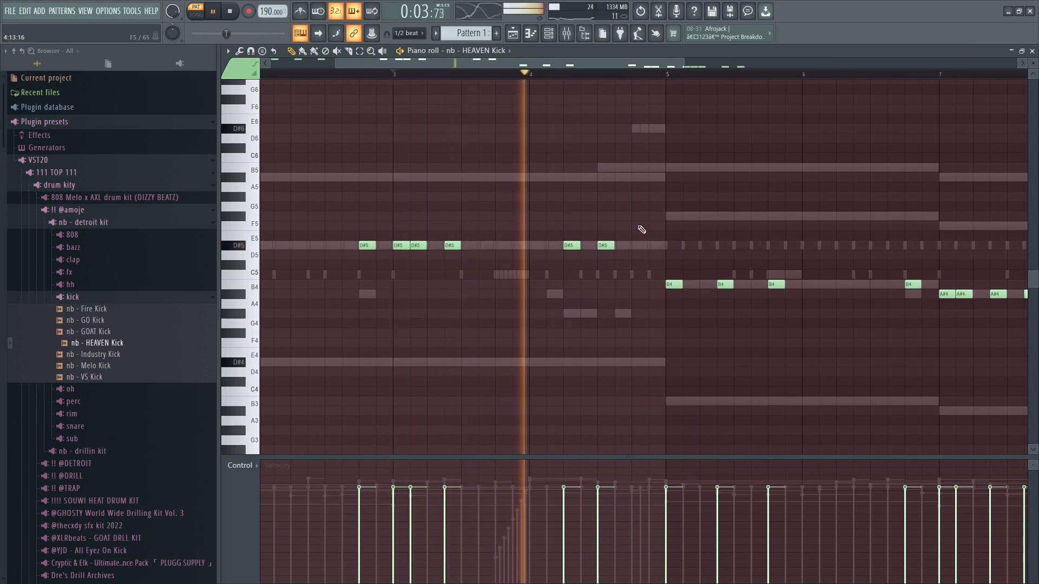
Try an extra D#5 kick note at the end of bar 4 during playback
scroll(640, 228, "down", 1)
left_click(649, 245)
scroll(633, 254, "down", 1)
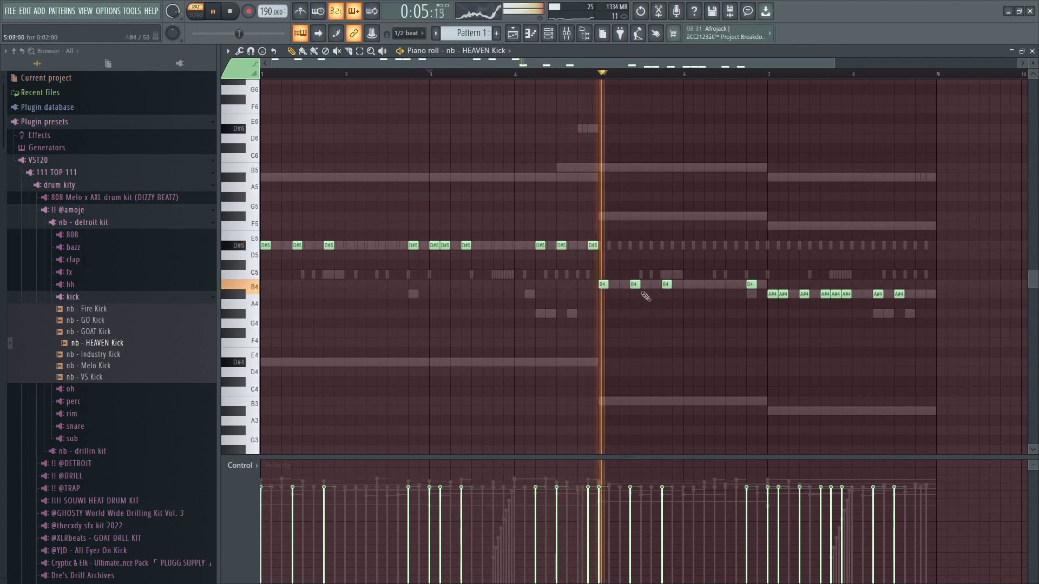
left_click(525, 74)
right_click(593, 246)
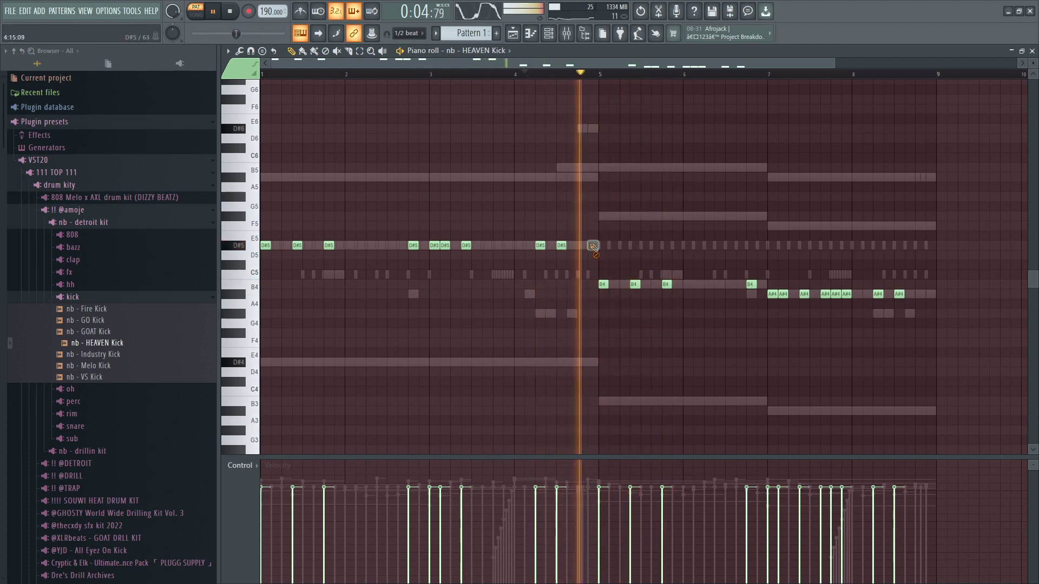
Transpose the HEAVEN Kick notes so the whole line sits on A#4, and play the pattern from the start
scroll(633, 254, "down", 1)
left_click_drag(508, 260, 699, 287)
key("shift+Up")
key("shift+Up")
key("shift+Up")
key("shift+Up")
key("space")
left_click_drag(637, 304, 260, 135)
key("shift+Down")
key("shift+Down")
key("shift+Down")
key("shift+Down")
key("shift+Down")
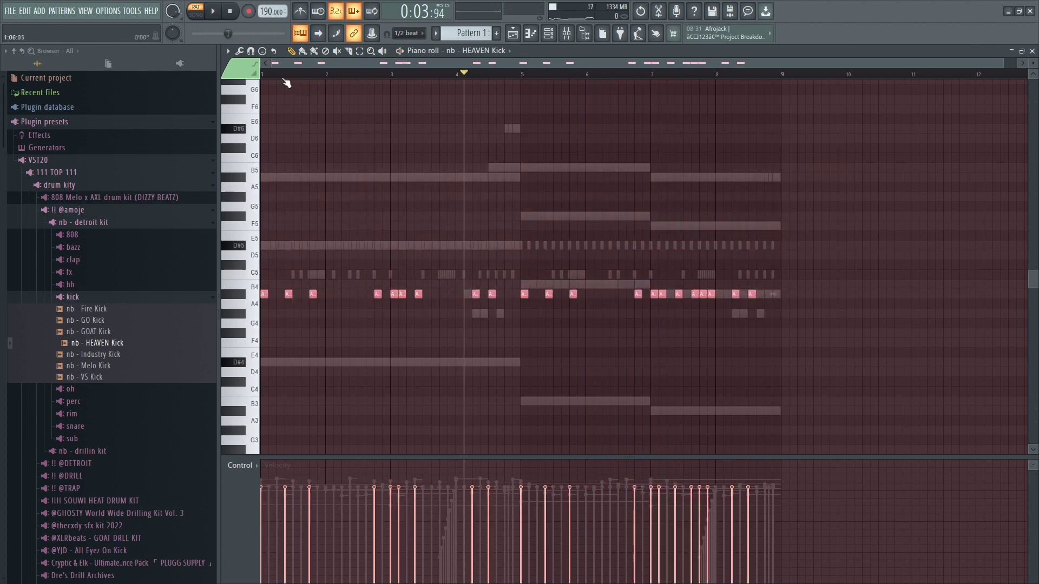
key("space")
left_click(397, 132, "ctrl")
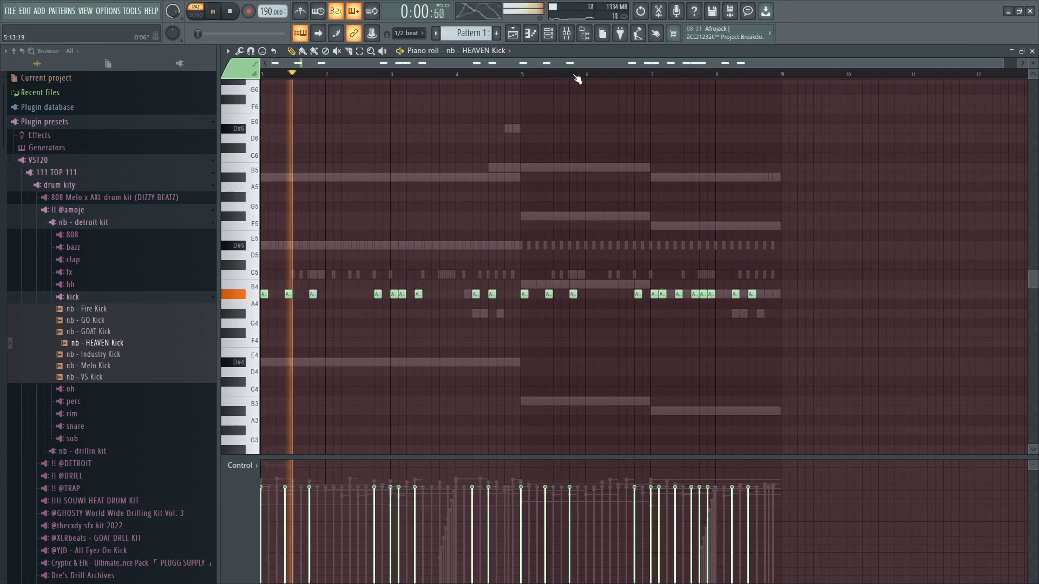
Adjust the stereo separation of the kick on Insert 16 and the 808 on Insert 15 to narrow their stereo image
left_click(573, 38)
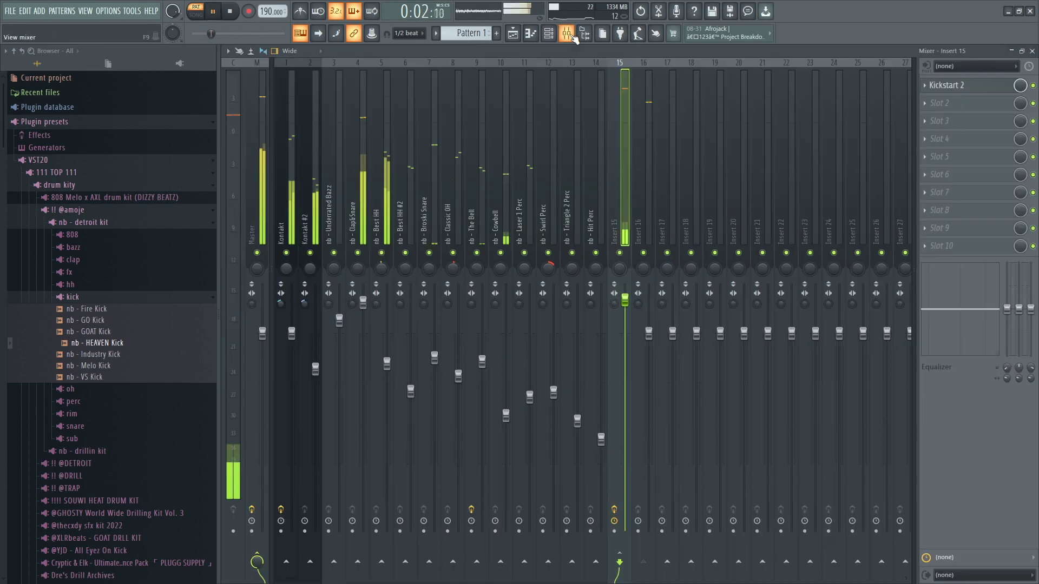
left_click(638, 294)
key("space")
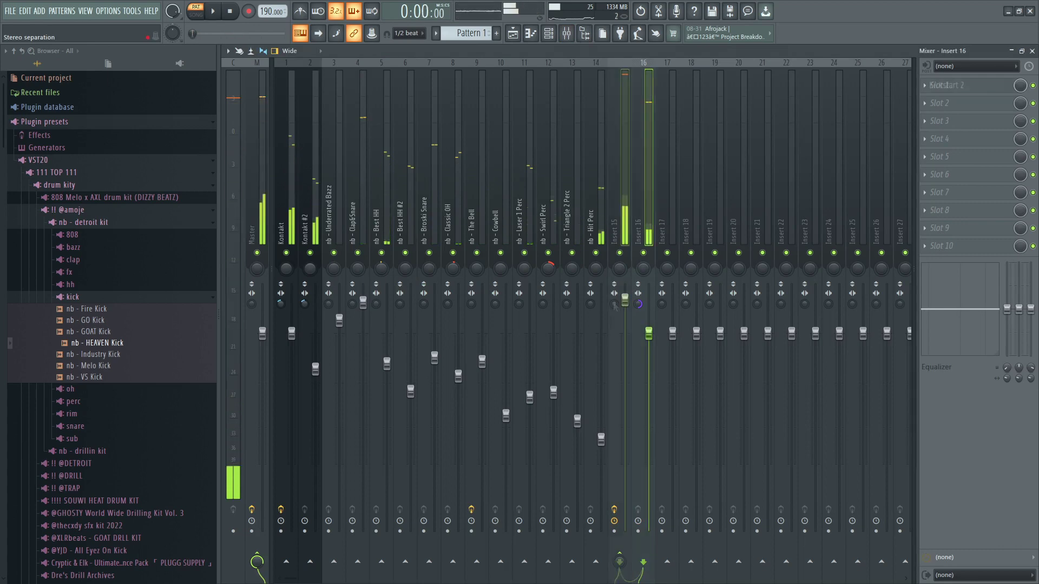
left_click(615, 302)
left_click(644, 211)
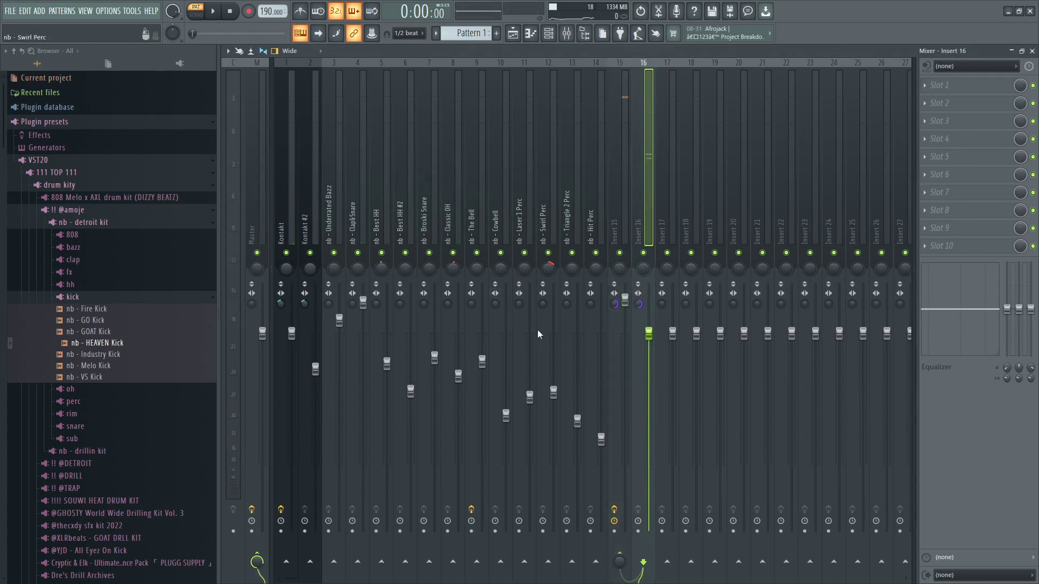
Play the pattern and raise the kick's volume on Insert 16, leaving the 808's Insert 15 selected
left_click(627, 194)
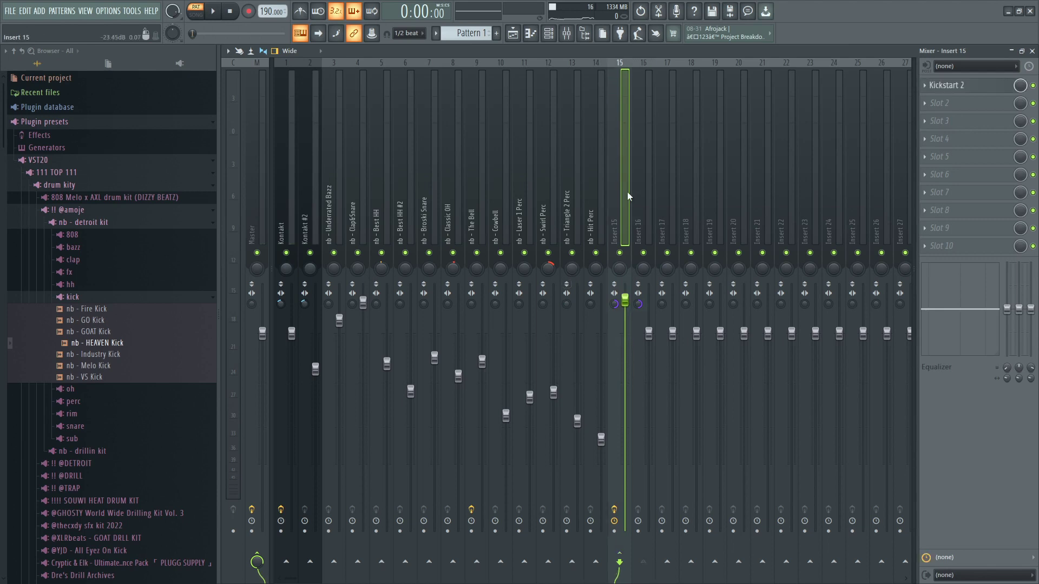
key("space")
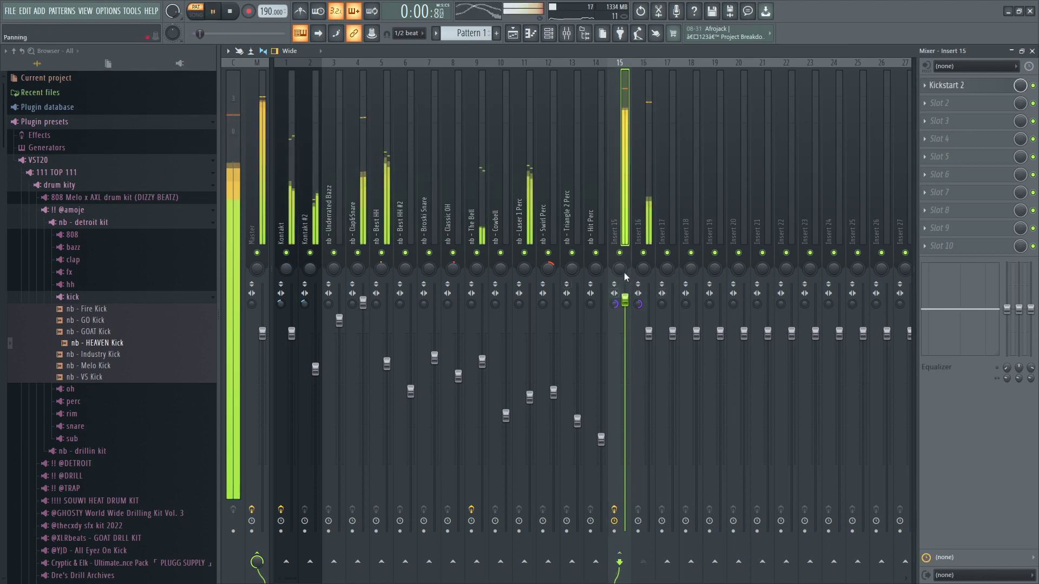
left_click_drag(643, 337, 648, 309)
left_click(624, 220)
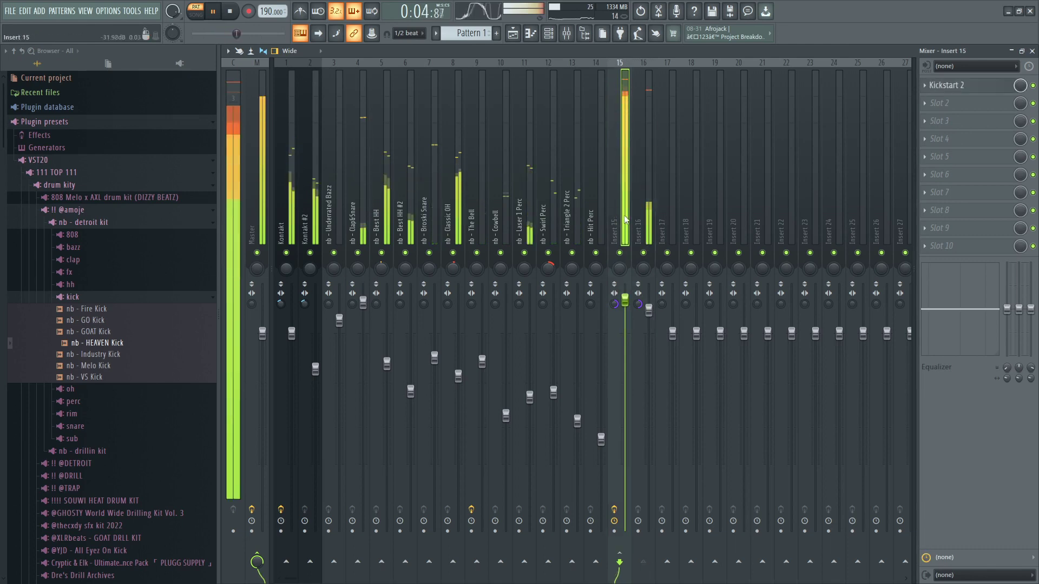
Lower Kontakt #2 slightly and raise the volume of Kontakt during playback, leaving Insert 15 selected
left_click(318, 205)
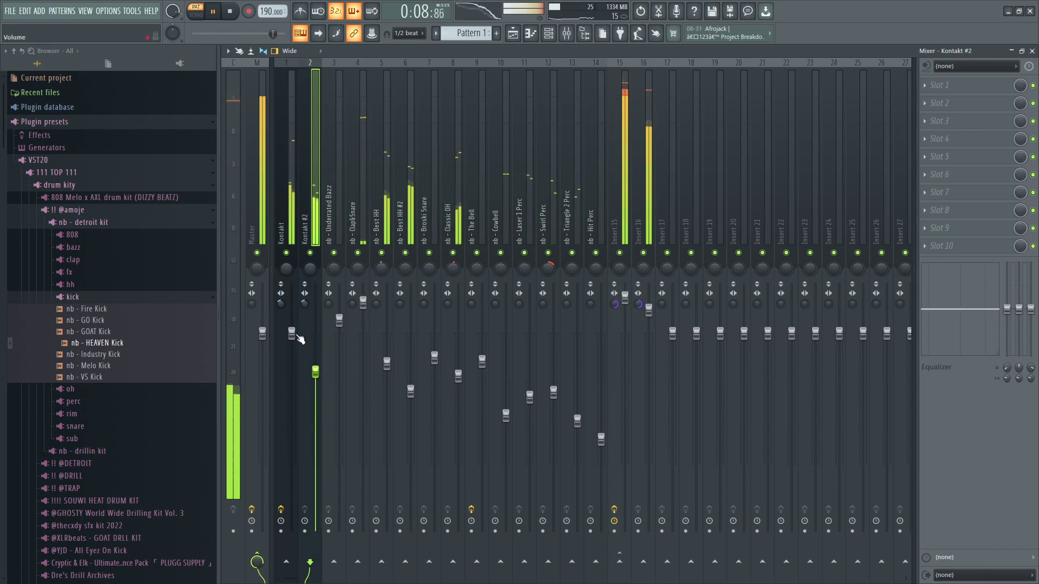
left_click_drag(291, 334, 292, 324)
left_click(622, 184)
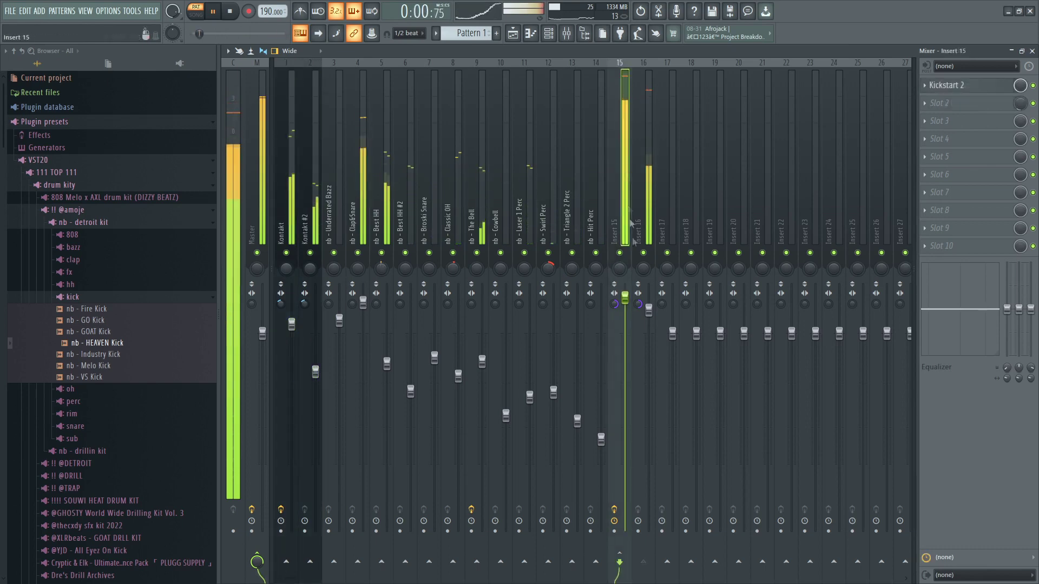
Try the nb - Spinz 808 sample from the detroit kit on the Pyrex 808 channel and play the pattern
left_click(549, 34)
left_click(90, 237)
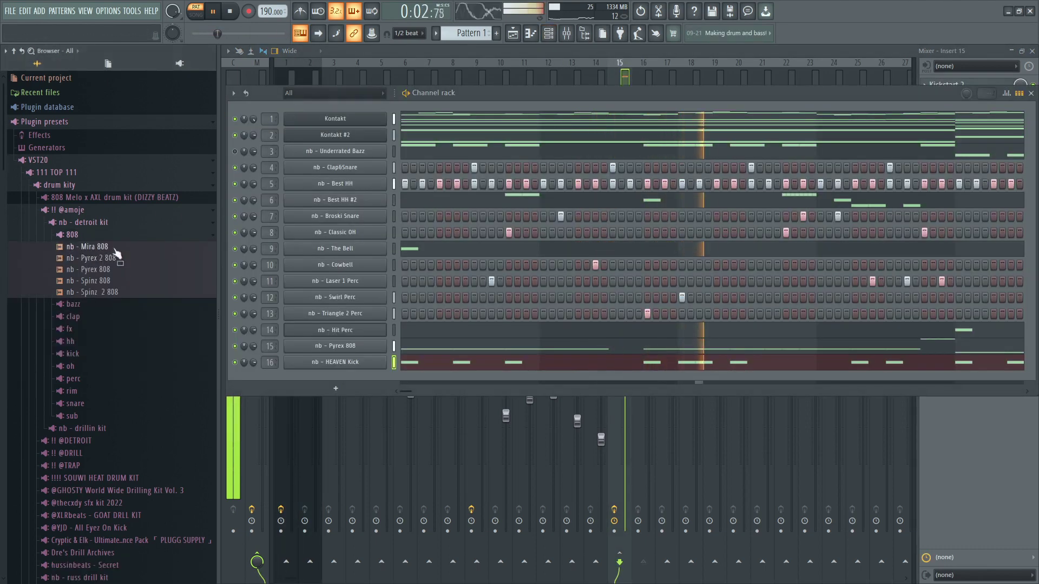
left_click_drag(272, 314, 313, 344)
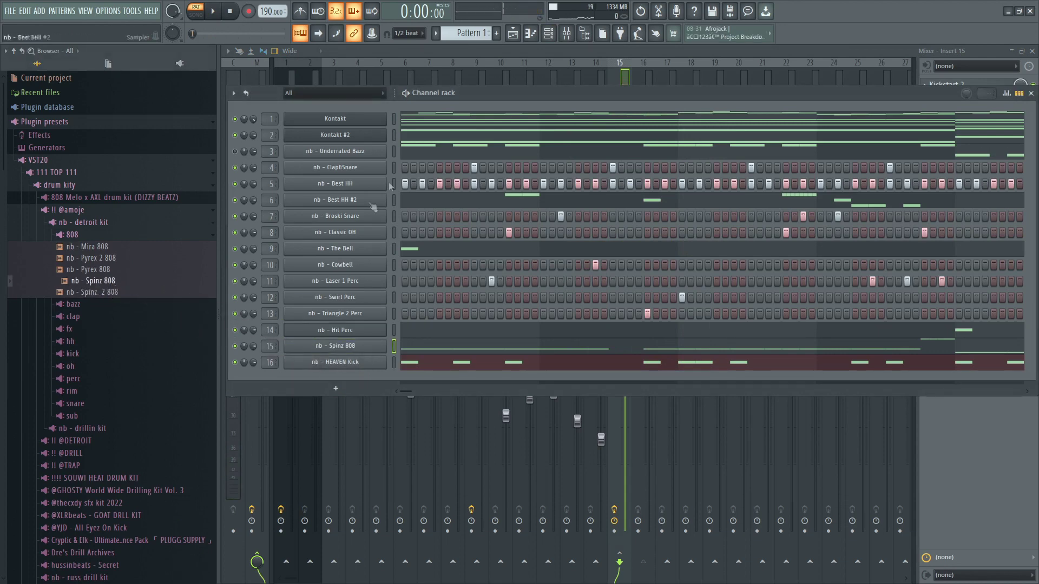
left_click(481, 50)
key("space")
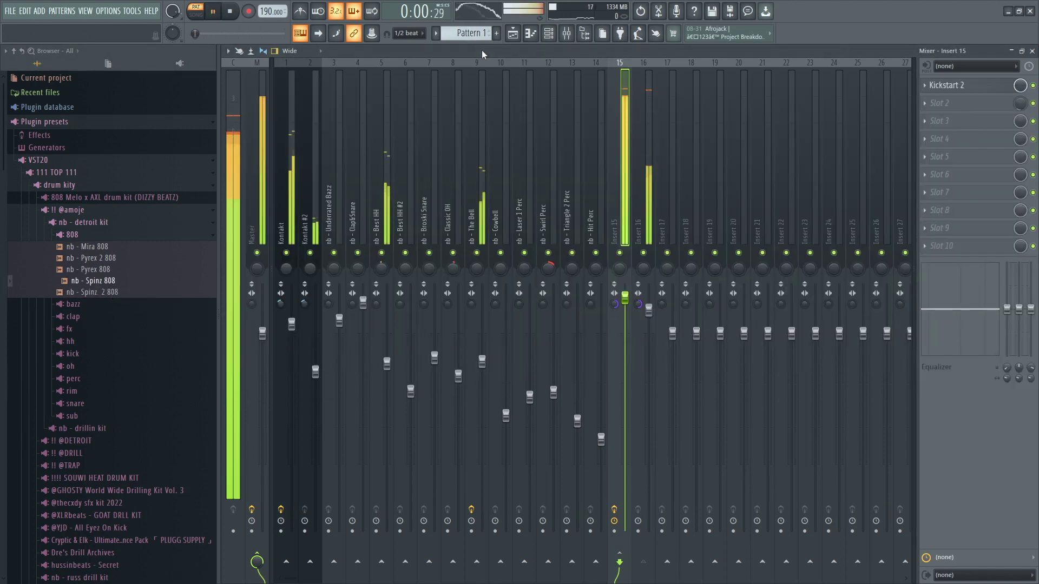
Try nb - Mira 808 and nb - Pyrex 2 808 on channel 15, playing the pattern to compare them
left_click(549, 34)
left_click_drag(111, 249, 303, 346)
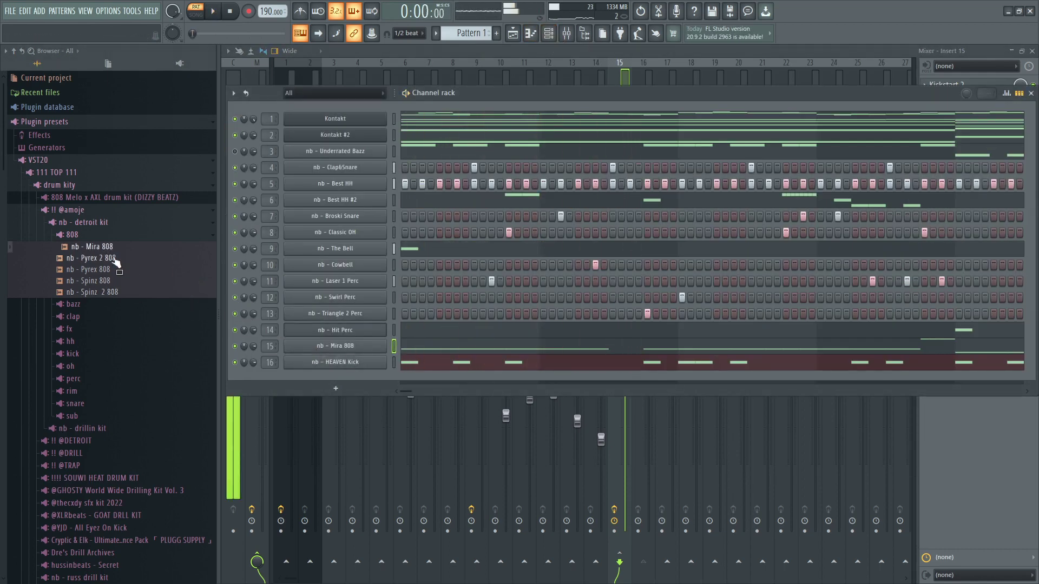
left_click_drag(301, 346, 303, 348)
key("space")
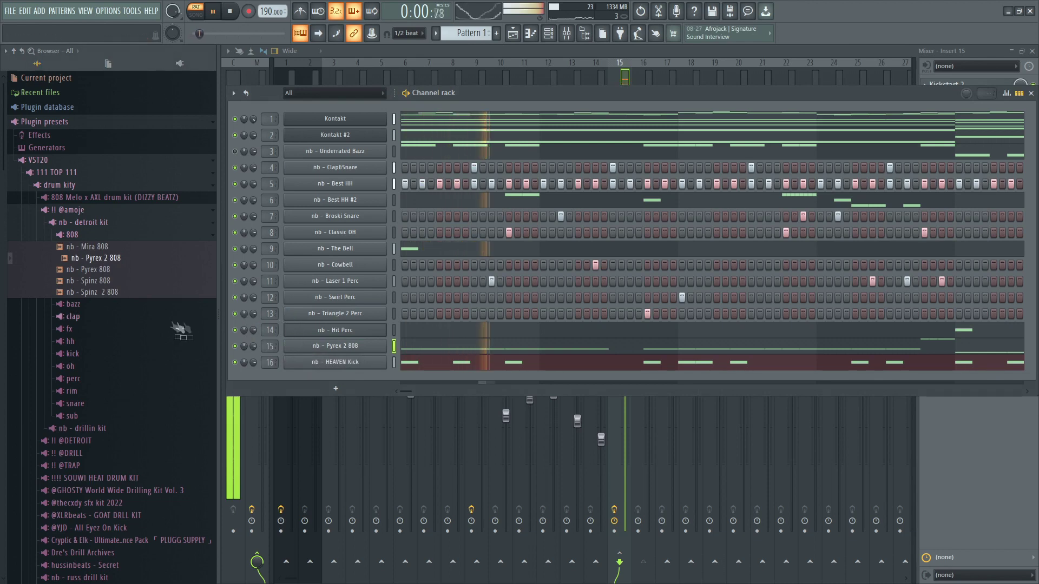
left_click(606, 80)
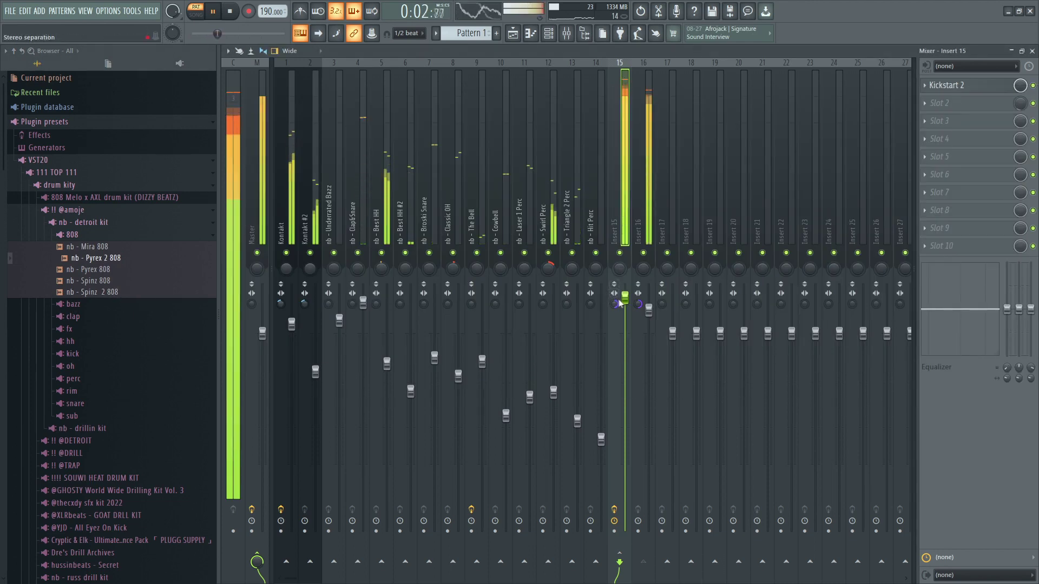
Try nb - Spinz 2 808 on channel 15 and raise the volume of Insert 15 during playback
key("F6")
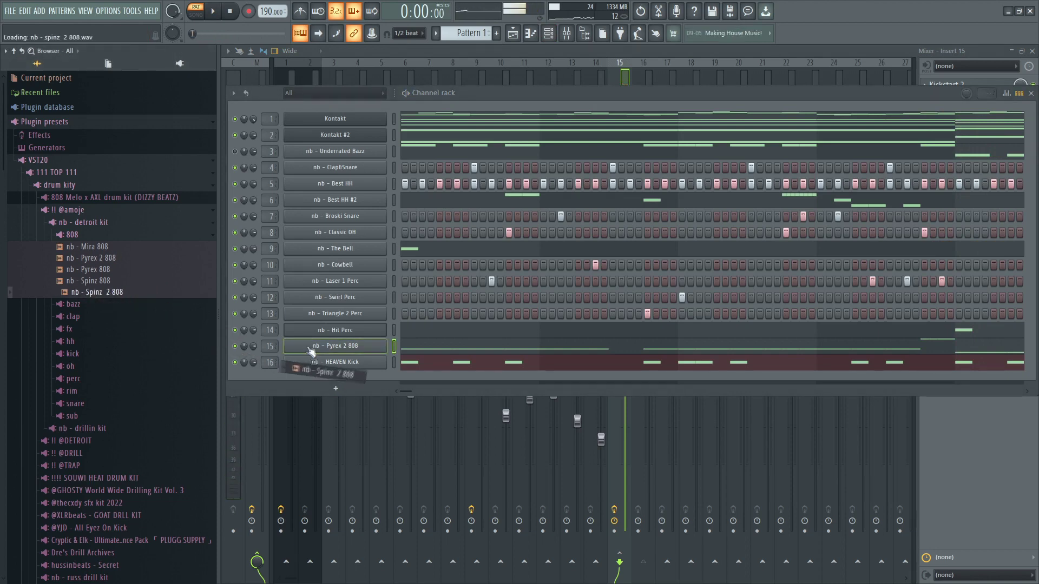
left_click_drag(311, 350, 311, 350)
key("space")
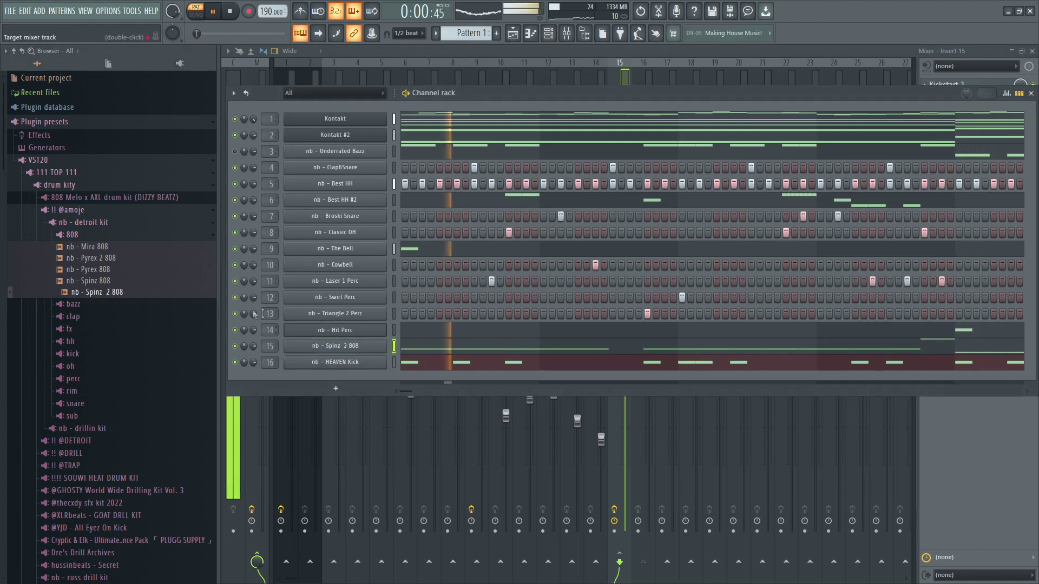
left_click(566, 77)
left_click_drag(625, 322, 625, 292)
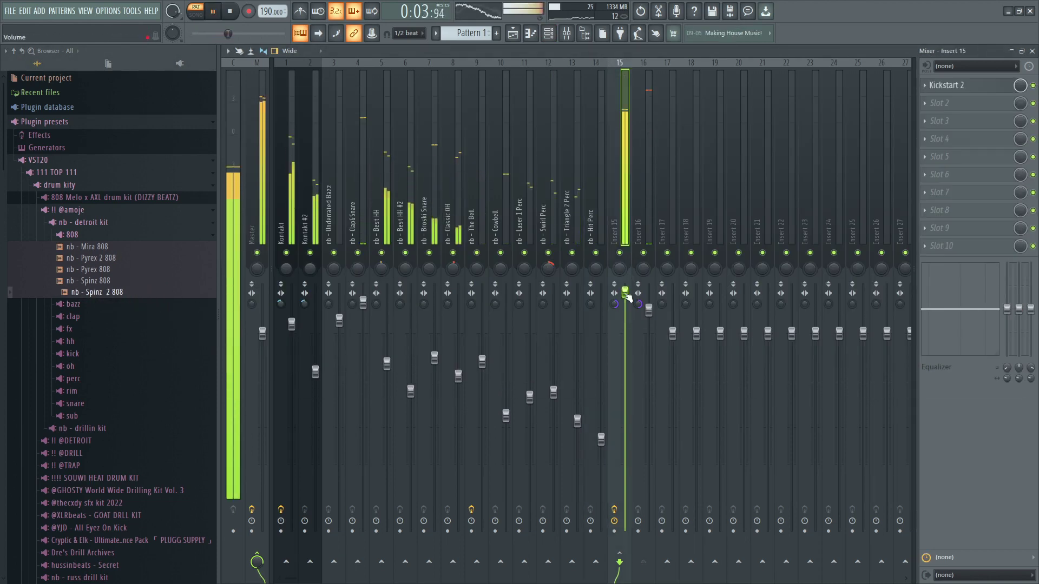
Turn on Normalize in the sample settings of the nb - Spinz 2 808 channel and close the channel window
key("F6")
left_click(372, 347)
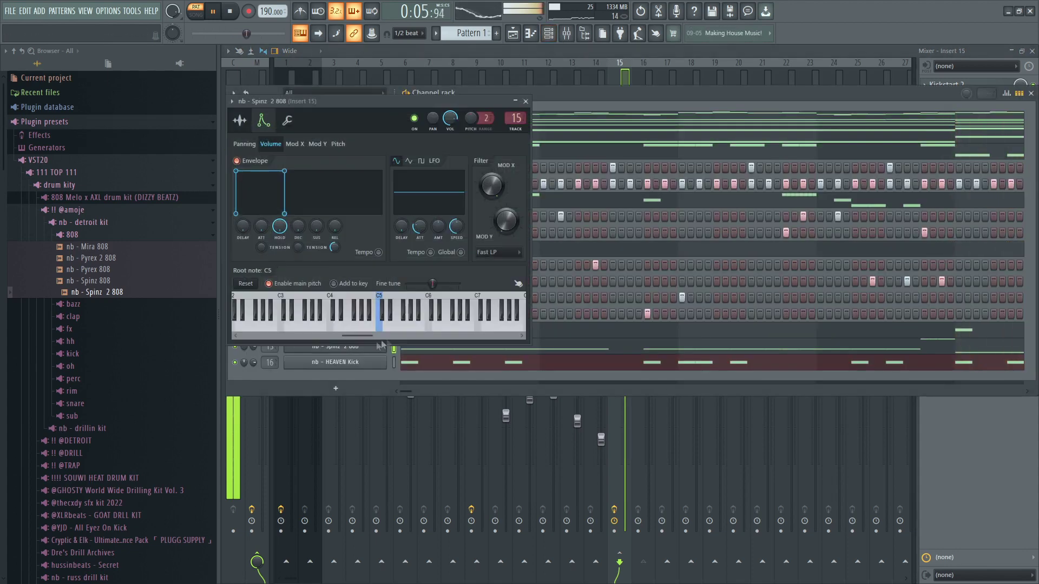
left_click(240, 121)
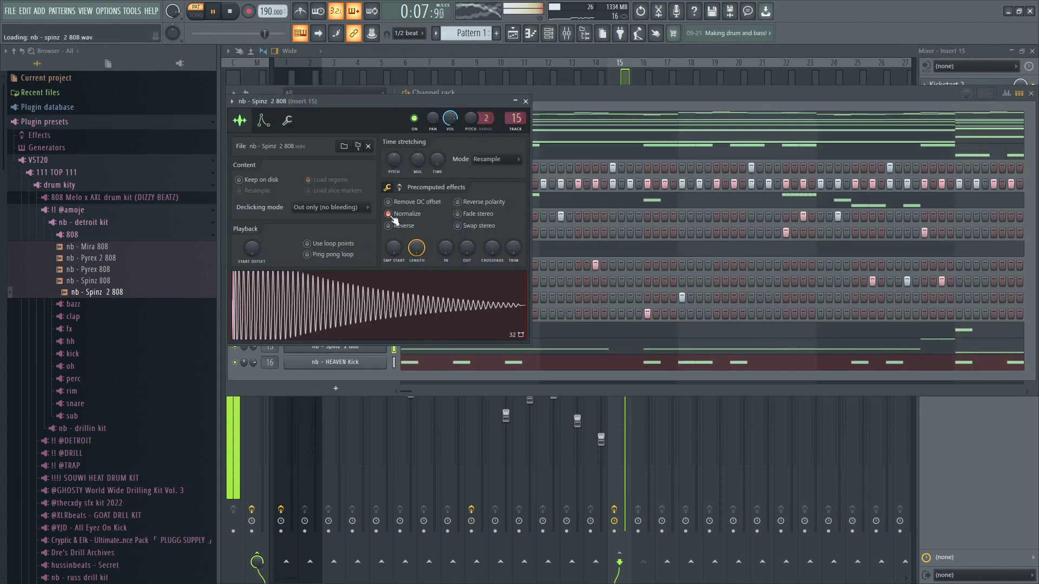
left_click(526, 102)
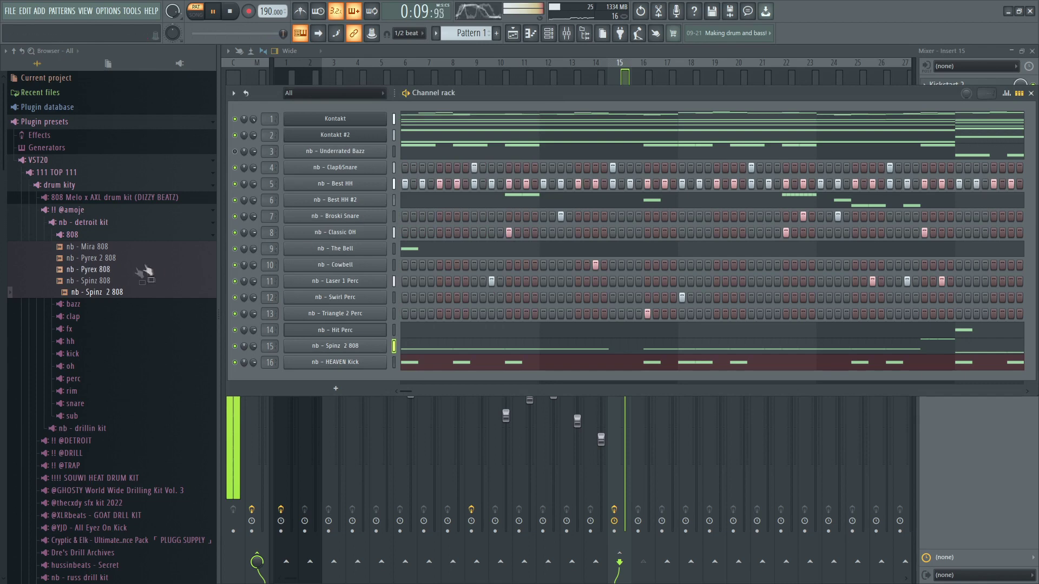
Put nb - Pyrex 808 back on channel 15 and lower the volume of Insert 15 to balance it with the kick
left_click_drag(331, 342, 331, 343)
key("space")
key("F6")
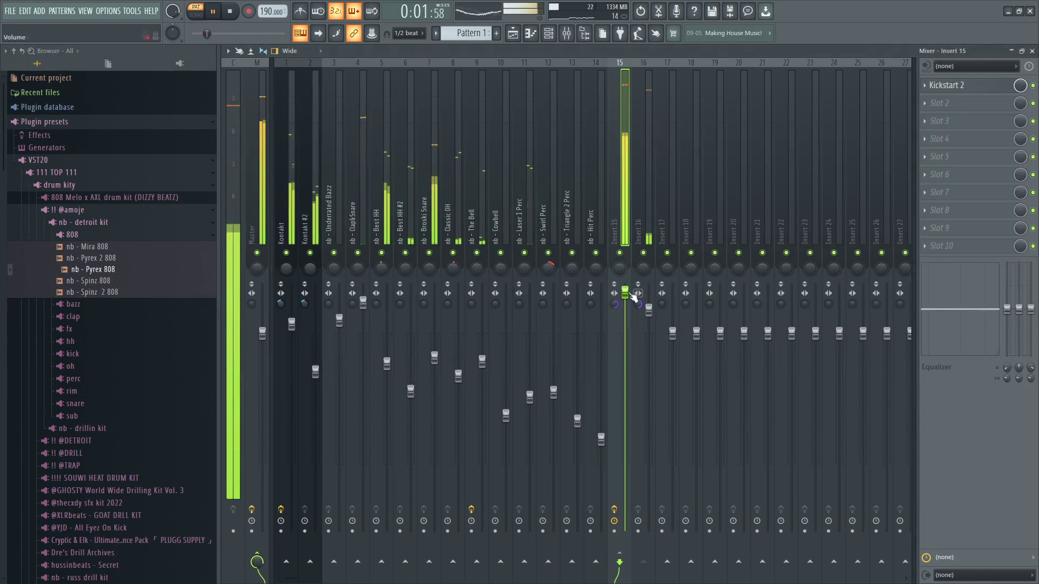
left_click_drag(633, 295, 632, 316)
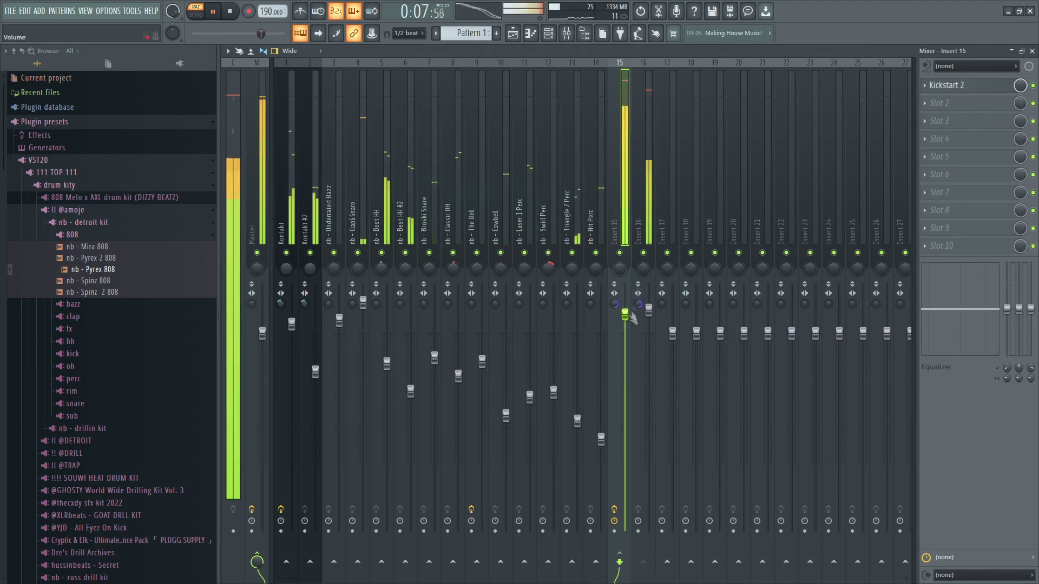
left_click(451, 192)
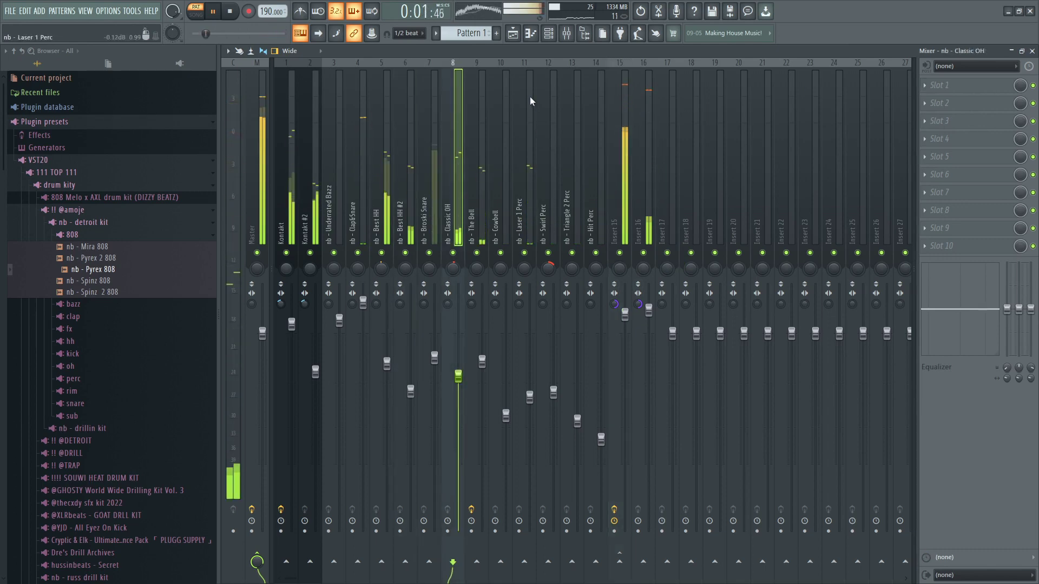
Open the Playlist and split Pattern 1 by channel
left_click(519, 37)
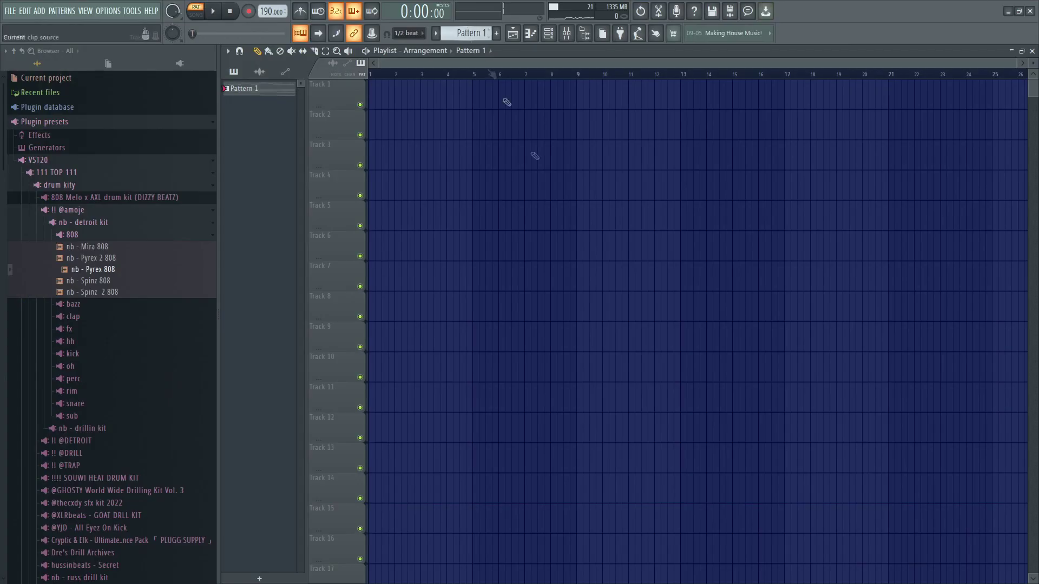
left_click(461, 33)
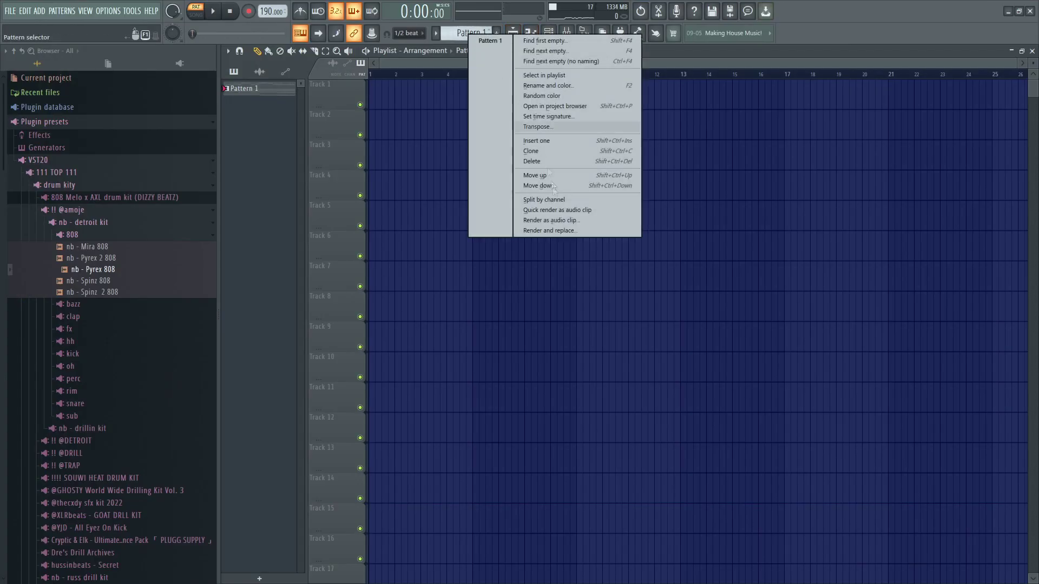
left_click(550, 199)
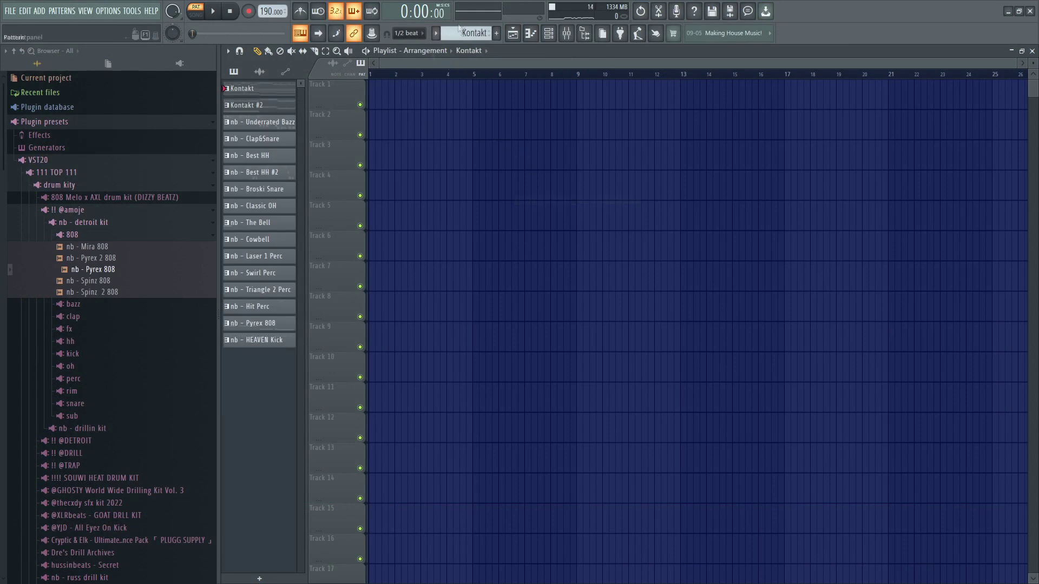
Place all split patterns from Kontakt to HEAVEN Kick on Tracks 1 to 16 at bar 1, undoing any accidental clip deletion
left_click(280, 342, "shift")
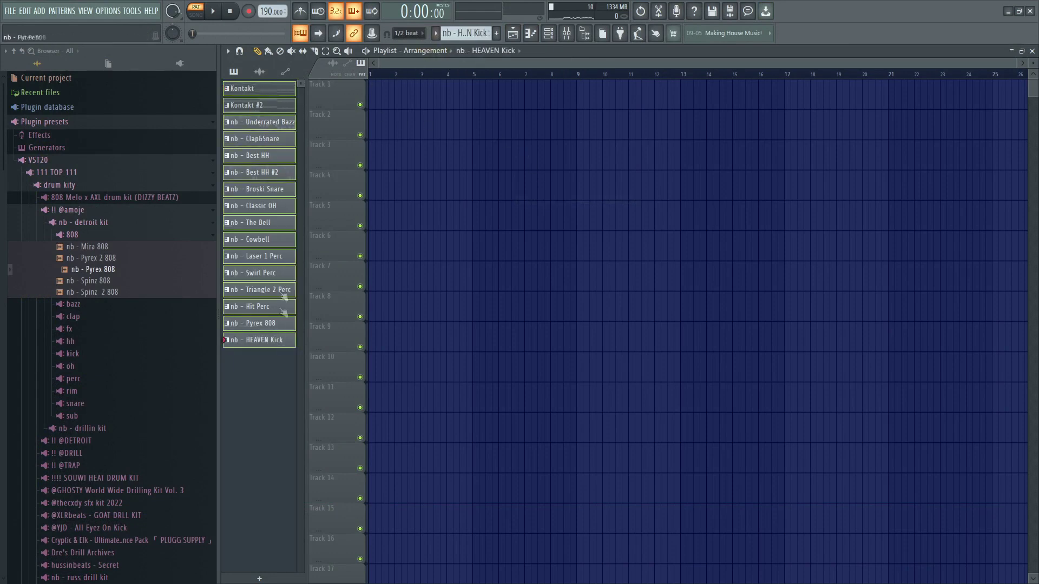
left_click_drag(269, 96, 417, 103)
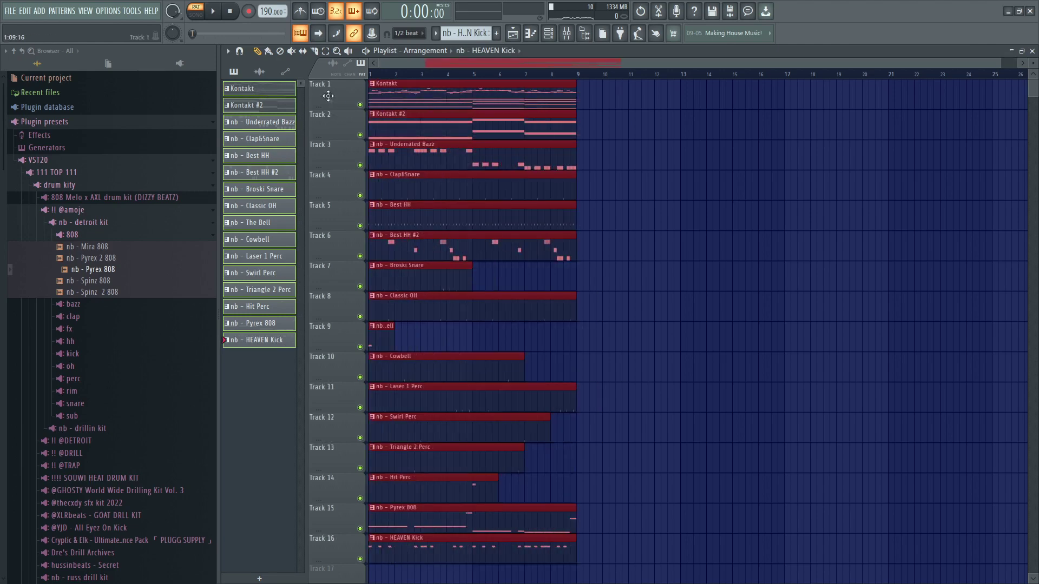
key("ctrl+z")
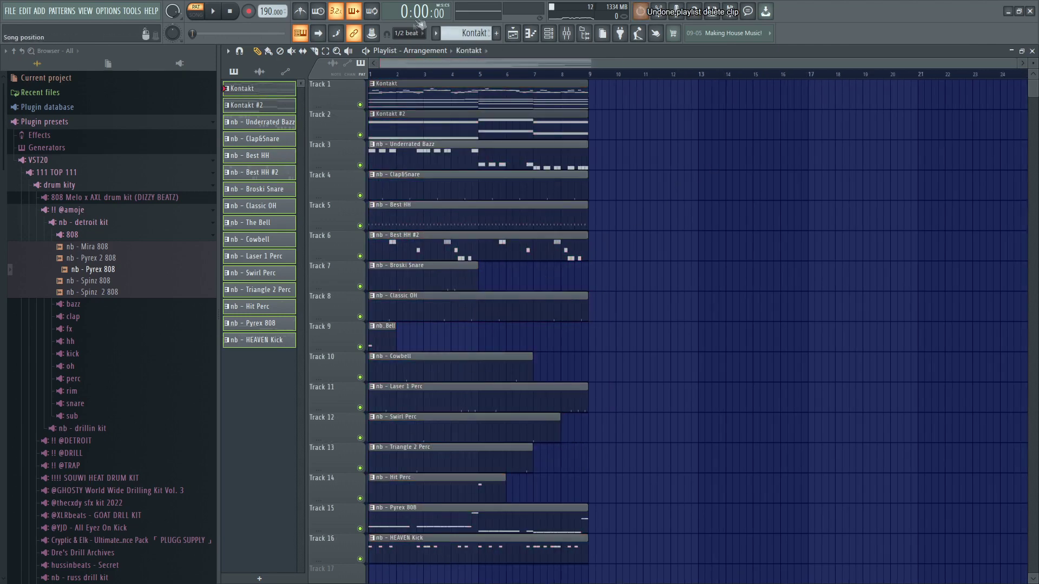
Set the snap to Bar and lengthen all sixteen clips together so that each one extends past bar 9
left_click(413, 33)
left_click_drag(649, 98, 373, 568)
left_click_drag(397, 333, 637, 341)
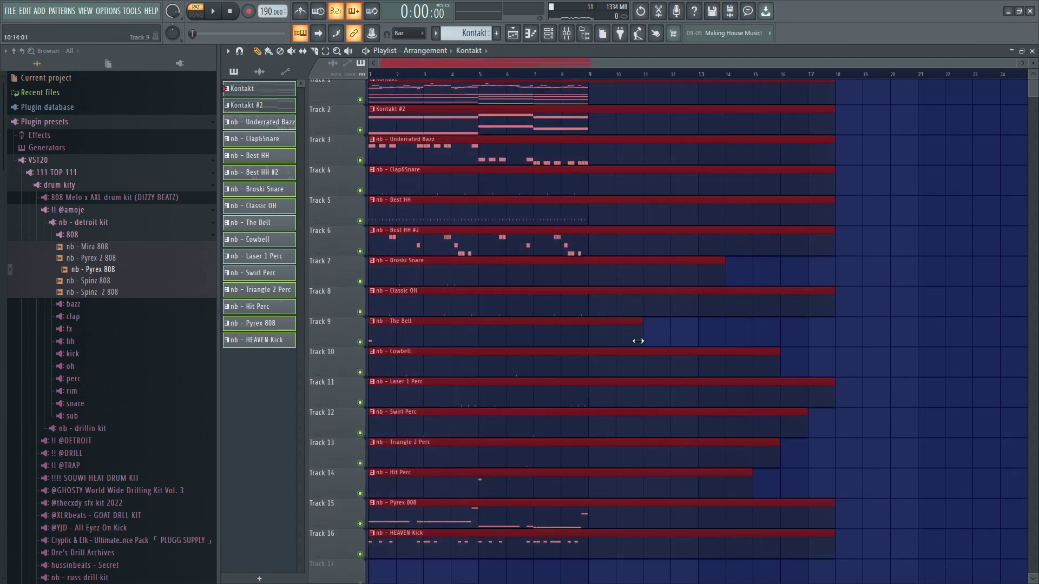
Slice all clips at bar 9 and delete the leftover parts, so each clip is eight bars long
left_click(778, 331, "ctrl")
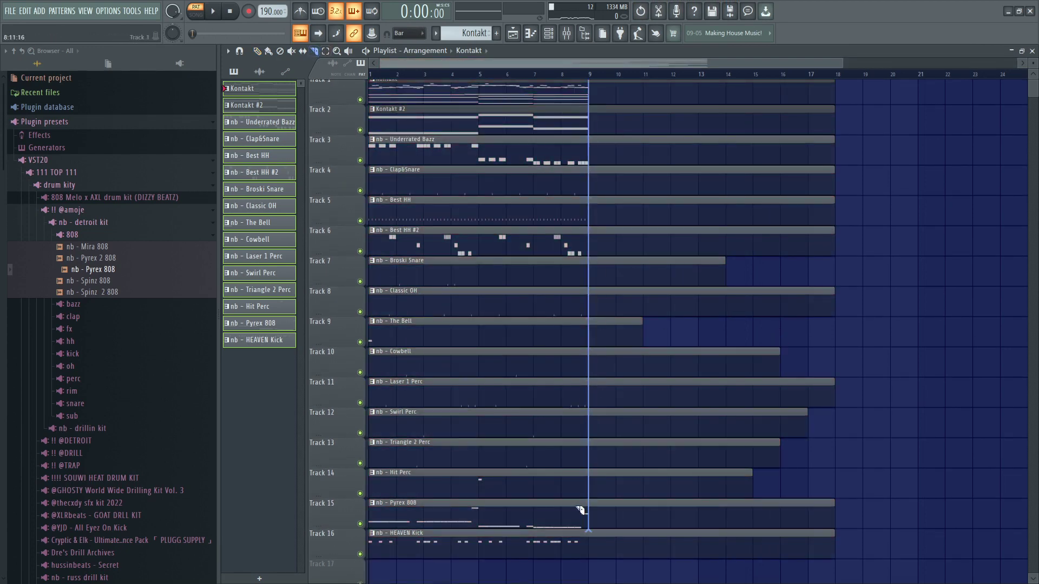
left_click_drag(588, 565, 588, 568)
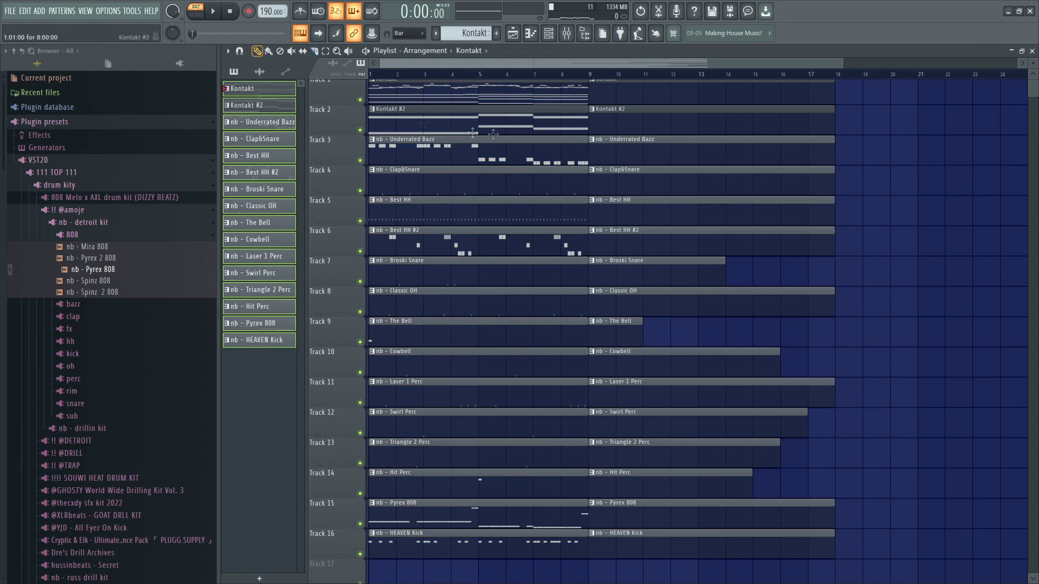
scroll(631, 136, "up", 1)
mouse_move(662, 94)
left_mouse_down()
mouse_move(666, 503)
mouse_move(647, 343)
mouse_move(631, 335)
left_mouse_up()
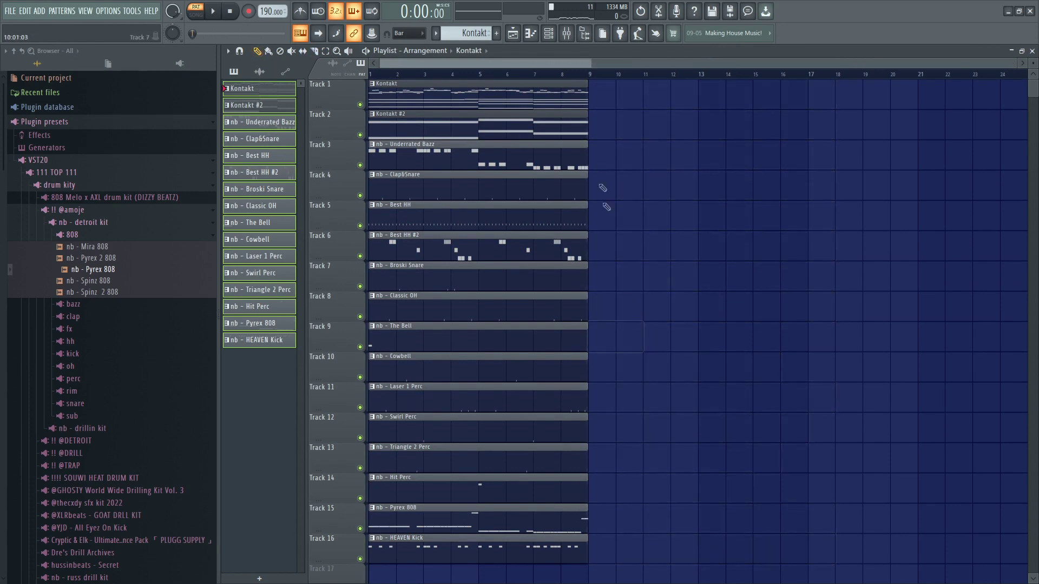
Select all eight-bar clips and duplicate them three times to fill the arrangement up to bar 33
left_click_drag(621, 83, 432, 568)
key("ctrl+b")
scroll(453, 388, "down", 2)
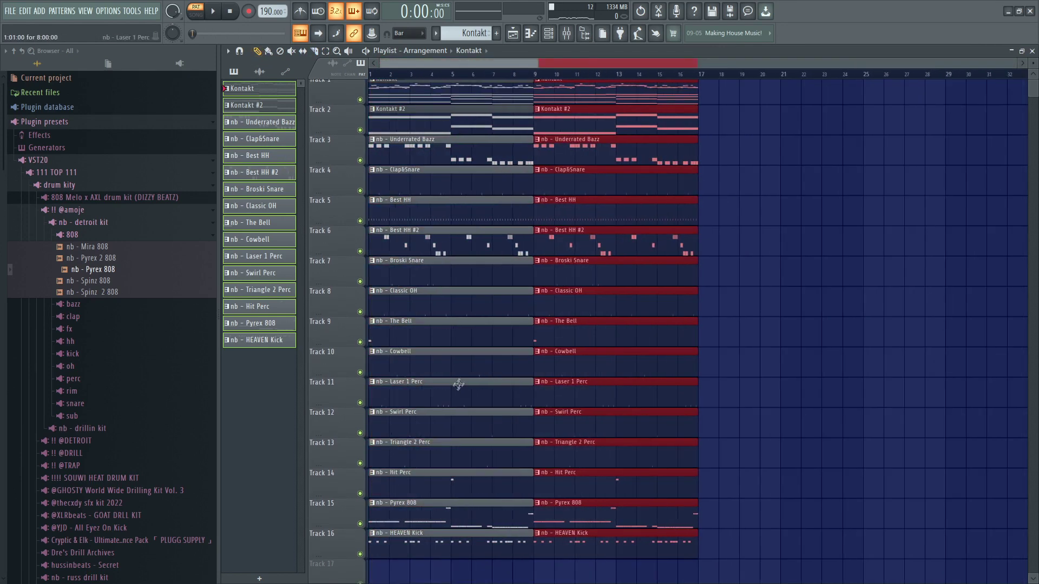
key("ctrl+b")
key("ctrl+b")
Shift the clips from Clap&Snare to Hit Perc down two tracks, freeing Tracks 4 and 5
scroll(460, 236, "down", 1)
left_click_drag(435, 180, 822, 560)
key("shift+Down")
key("shift+Down")
Move all Pyrex 808 and HEAVEN Kick clips up to Tracks 4 and 5
scroll(823, 561, "down", 3)
left_click_drag(791, 491, 395, 528)
key("shift+Up")
key("shift+Up")
key("shift+Up")
key("shift+Up")
key("shift+Up")
key("shift+Up")
key("shift+Up")
key("shift+Up")
key("shift+Up")
key("shift+Up")
key("shift+Up")
key("shift+Up")
key("shift+Up")
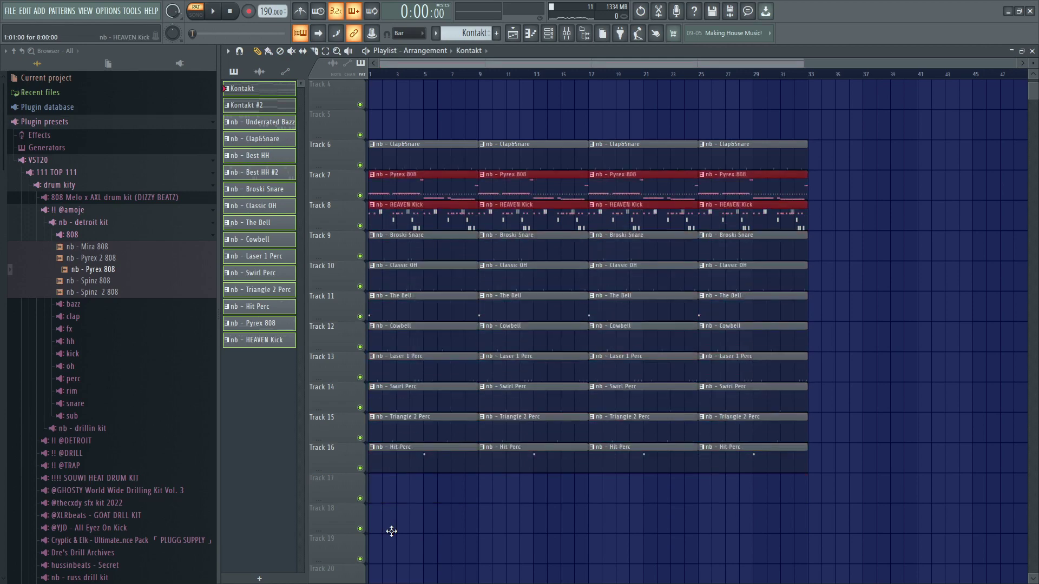
scroll(410, 165, "up", 3)
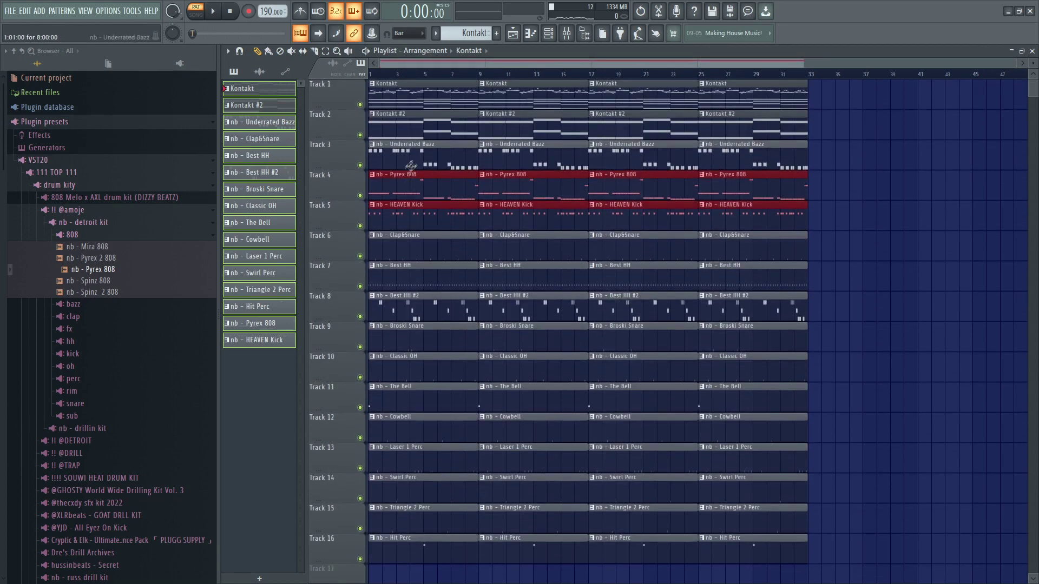
Switch to Song mode and delete every clip in the first eight bars except Kontakt and The Bell
scroll(404, 129, "down", 1)
scroll(406, 116, "up", 1)
right_click(405, 123)
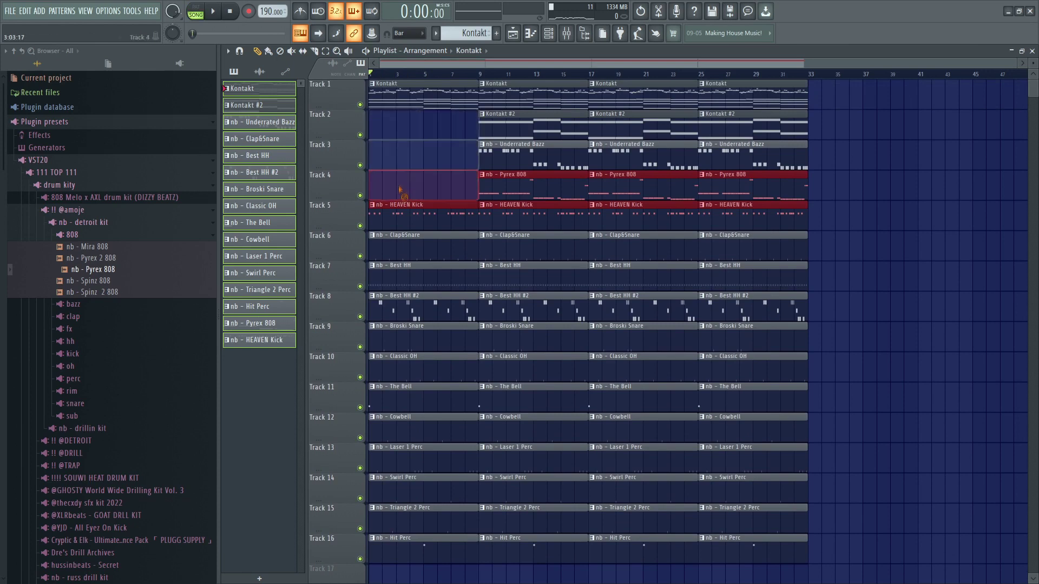
right_click(419, 211)
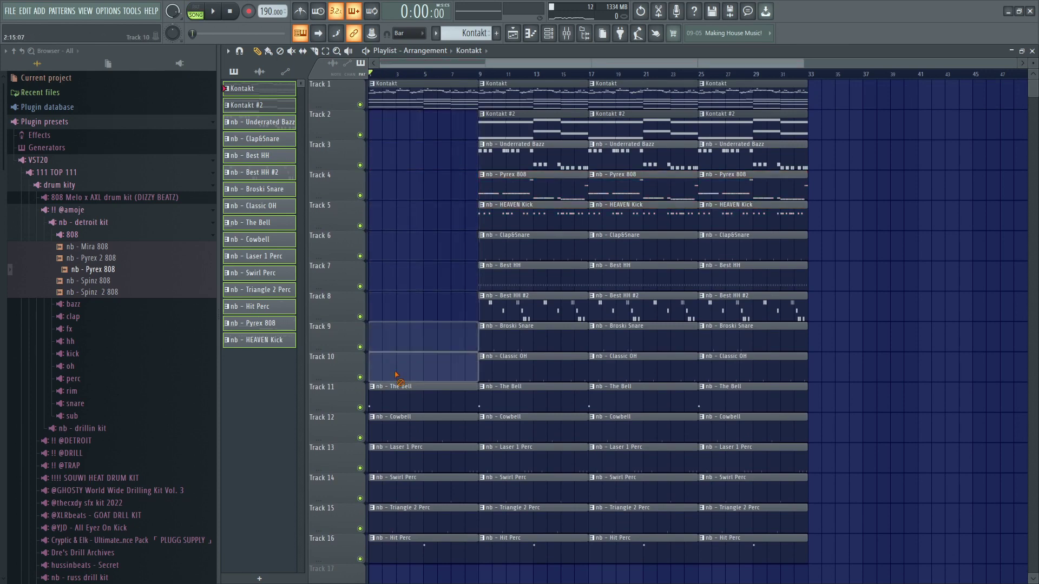
right_click(398, 435)
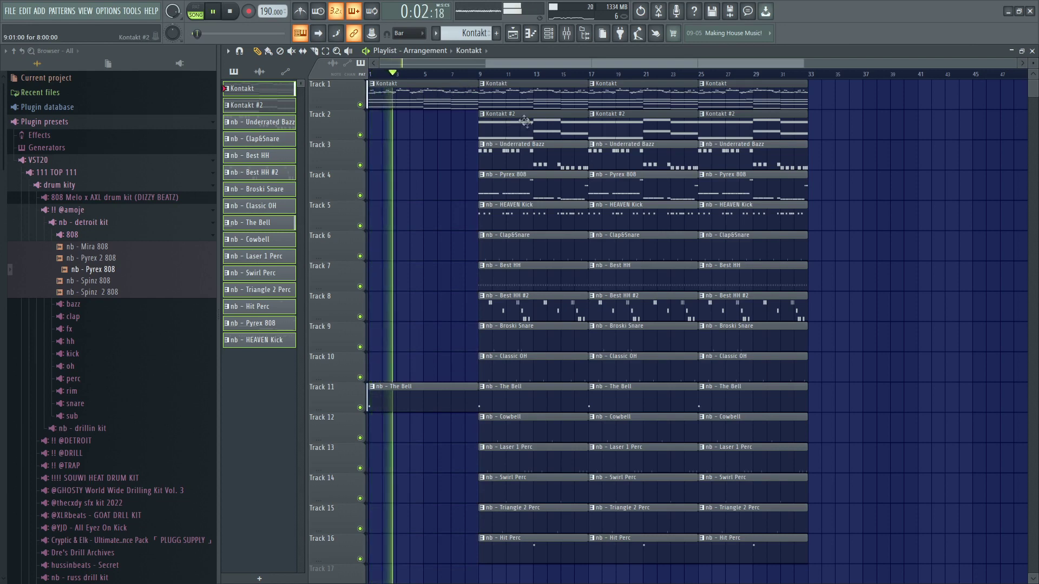
Play the song, restore Kontakt #2 at bar 1, and delete the Pyrex 808 and HEAVEN Kick clips starting at bar 9
key("space")
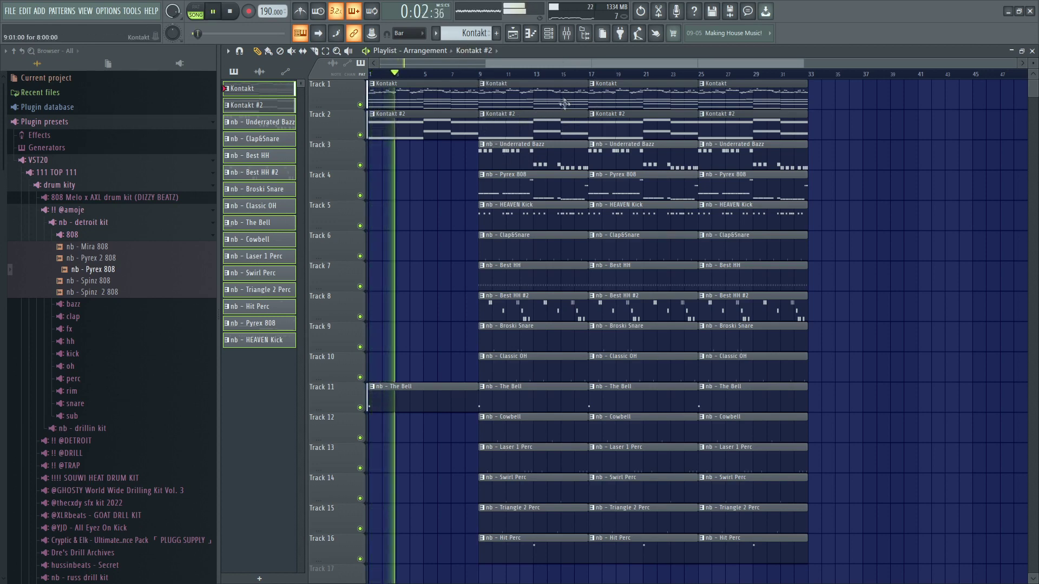
right_click(511, 192)
right_click(508, 219)
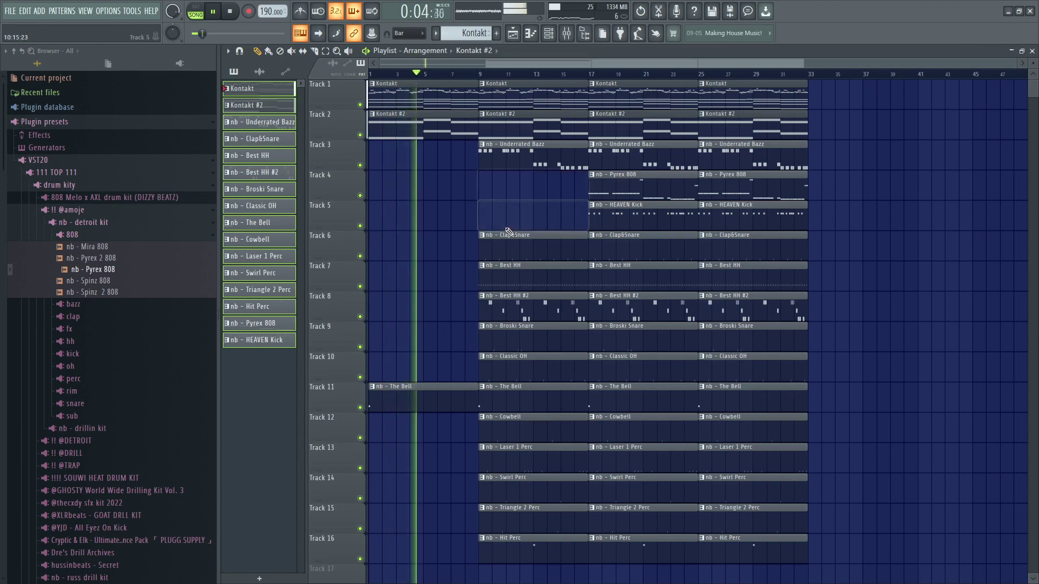
Delete the Clap&Snare, Best HH, Best HH #2 and Broski Snare clips starting at bar 9
right_click(508, 250)
right_click(505, 280)
right_click(508, 308)
right_click(520, 336)
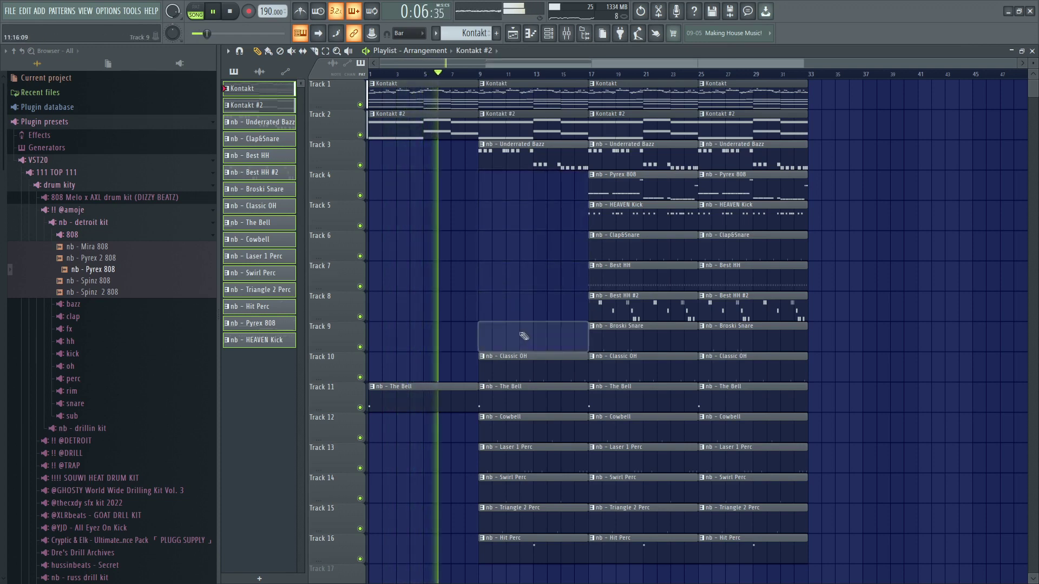
Duplicate the Broski Snare notes from bars 1–4 into bars 5–8 of its pattern, and return to the Playlist
double_click(614, 328)
right_click(643, 77)
key("ctrl+b")
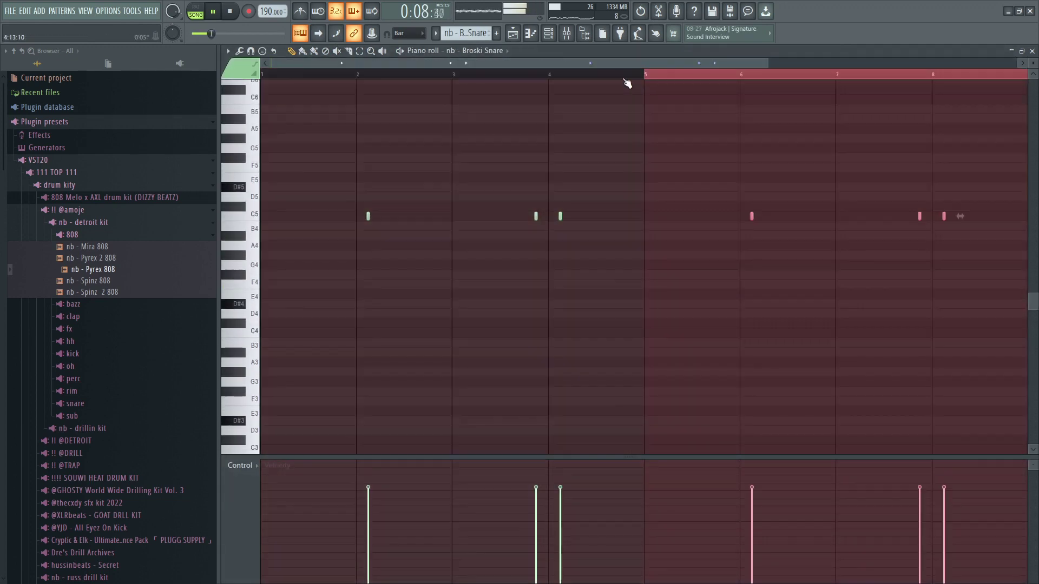
scroll(630, 77, "up", 5)
key("ctrl+d")
left_click(512, 34)
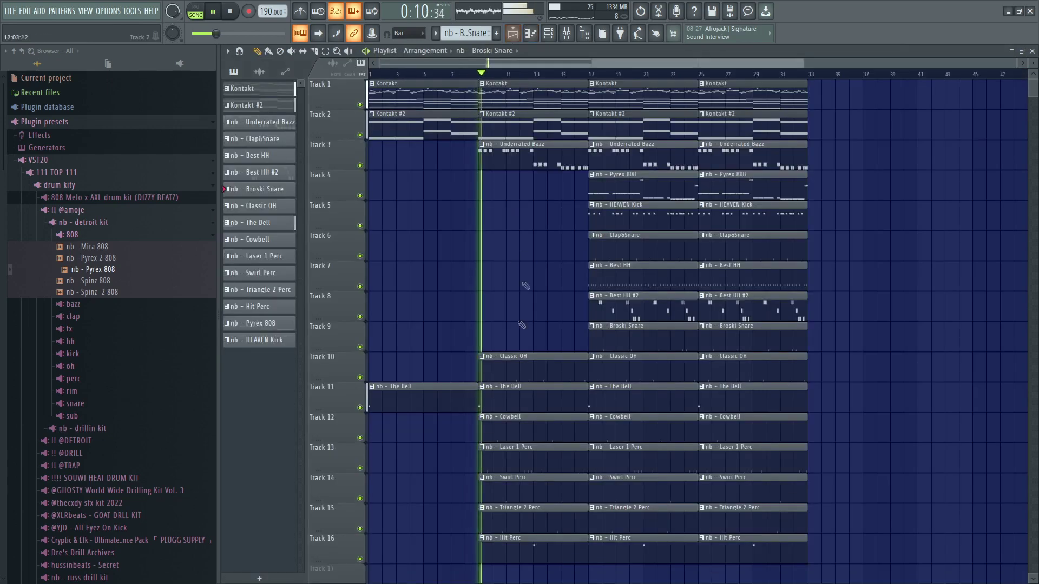
Unmute the Underrated Bazz channel and play the song from about bar 9
left_click(548, 33)
key("space")
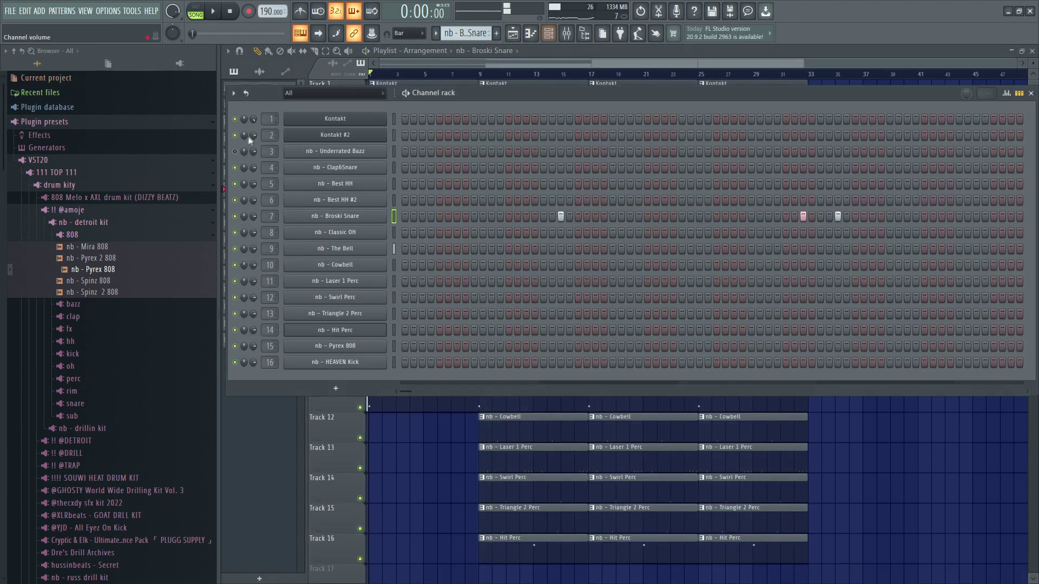
left_click(470, 76)
scroll(521, 192, "down", 2)
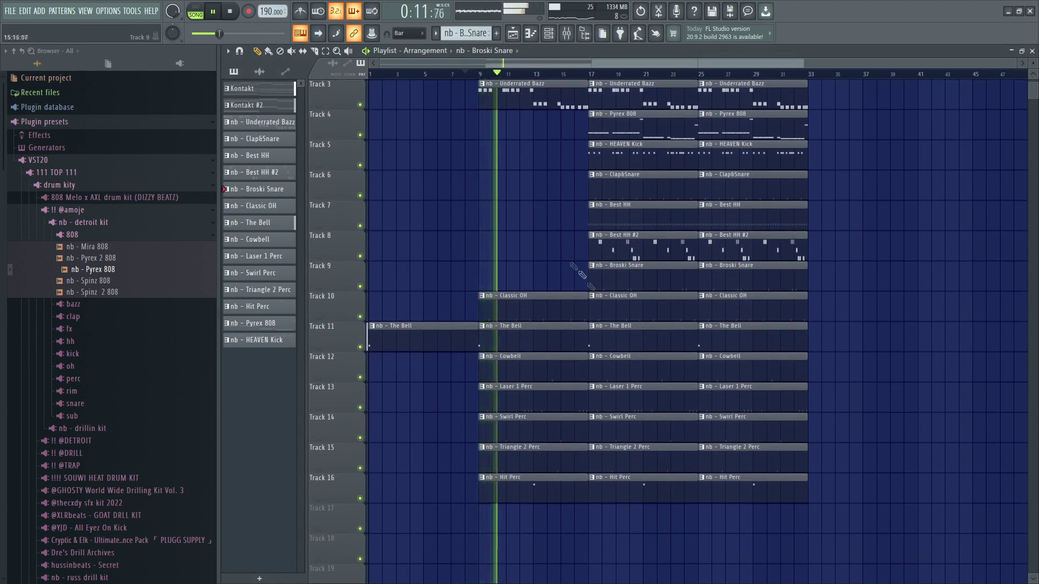
Delete the HEAVEN Kick and Underrated Bazz clips starting at bar 17
scroll(596, 274, "up", 1)
scroll(673, 243, "up", 1)
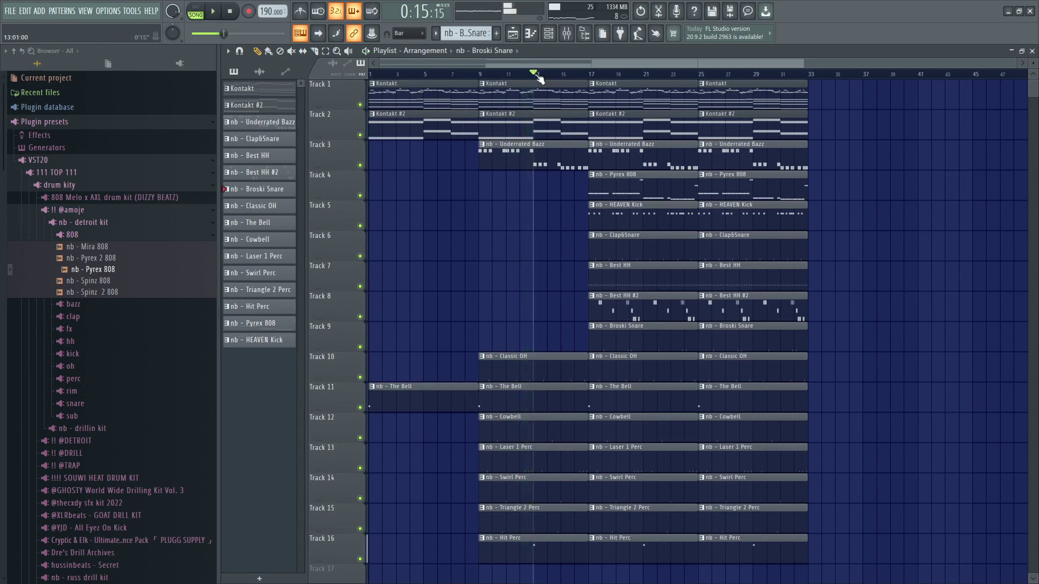
right_click(640, 213)
right_click(622, 157)
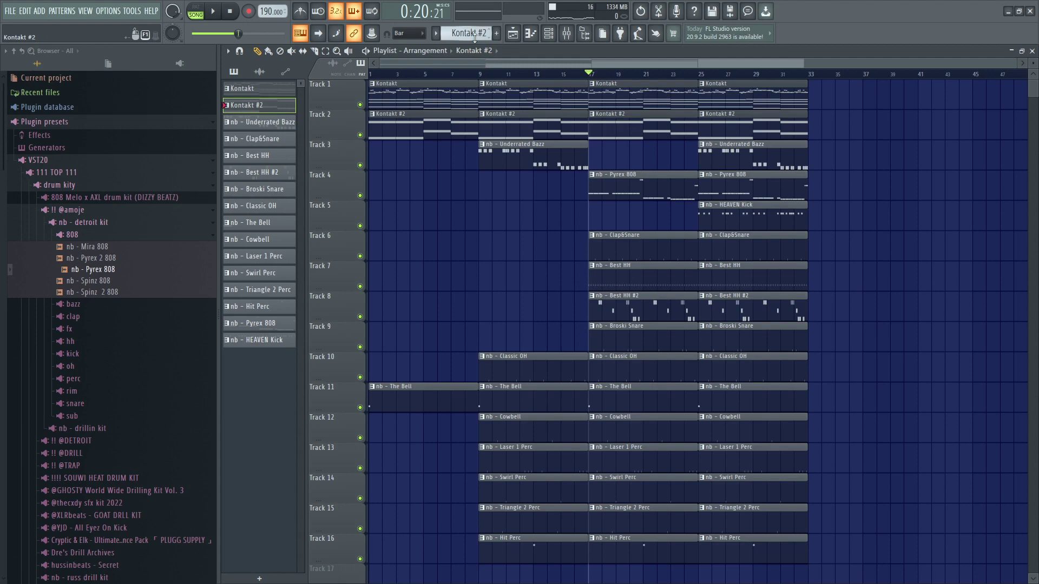
Clone the Kontakt #2 pattern and put the clone at bar 17 on Track 2 in place of the original clip
right_click(476, 38)
left_click(625, 154)
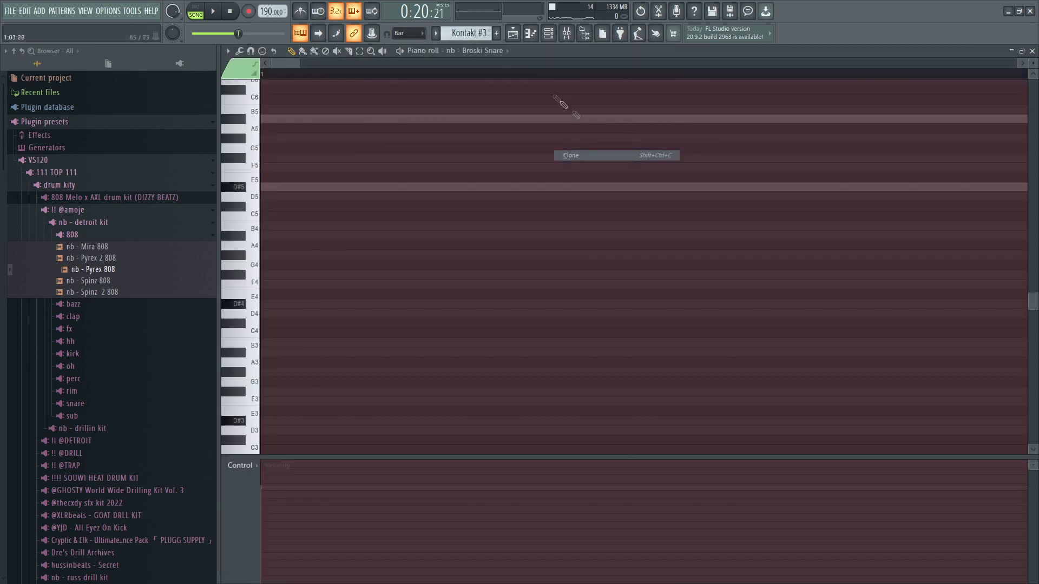
left_click(512, 36)
left_click_drag(616, 153, 599, 130)
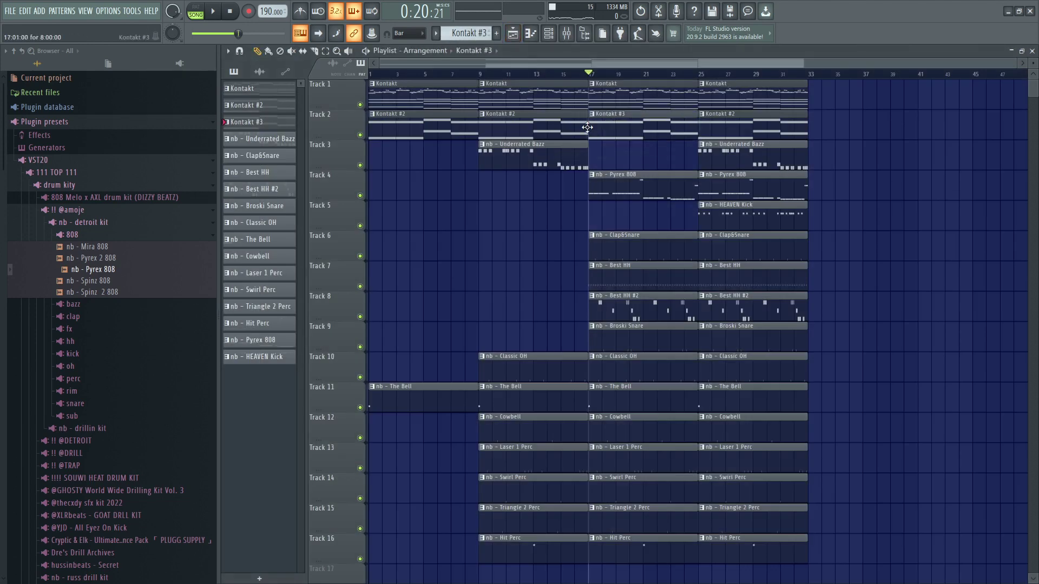
double_click(604, 127)
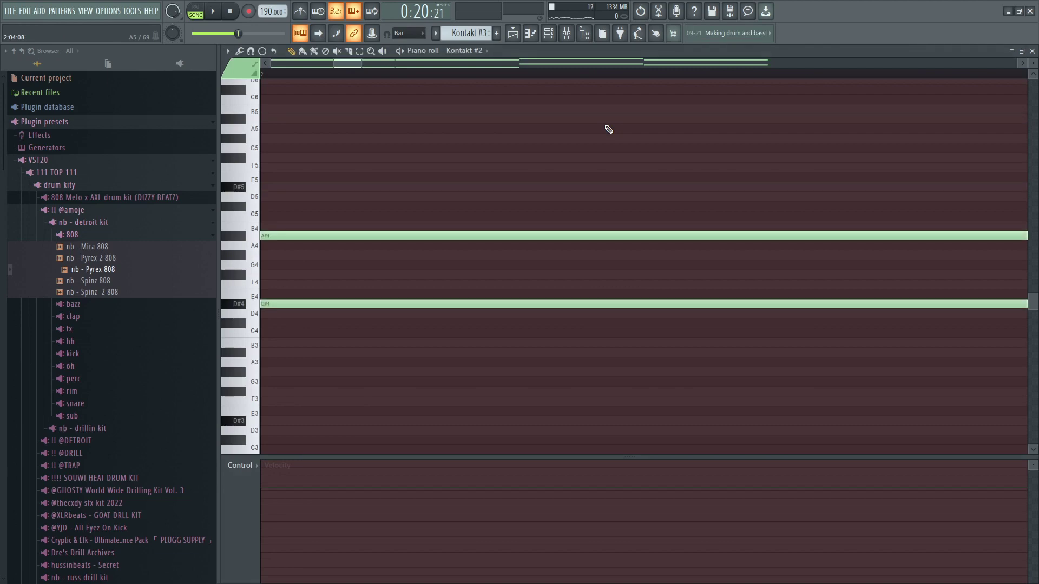
left_click(513, 33)
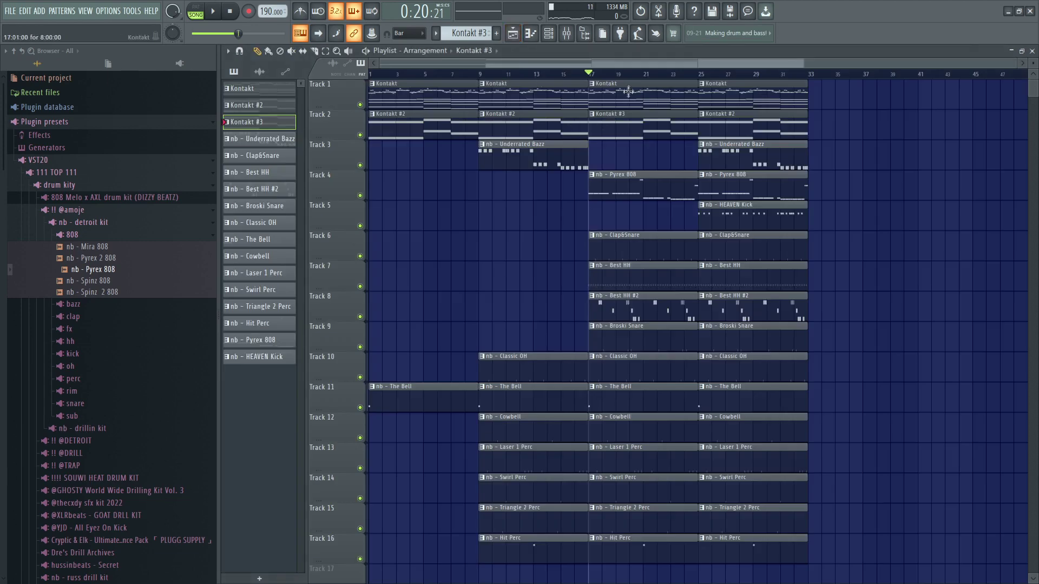
Move the Kontakt #3 clip on Track 2 from bar 17 to bar 33
key("space")
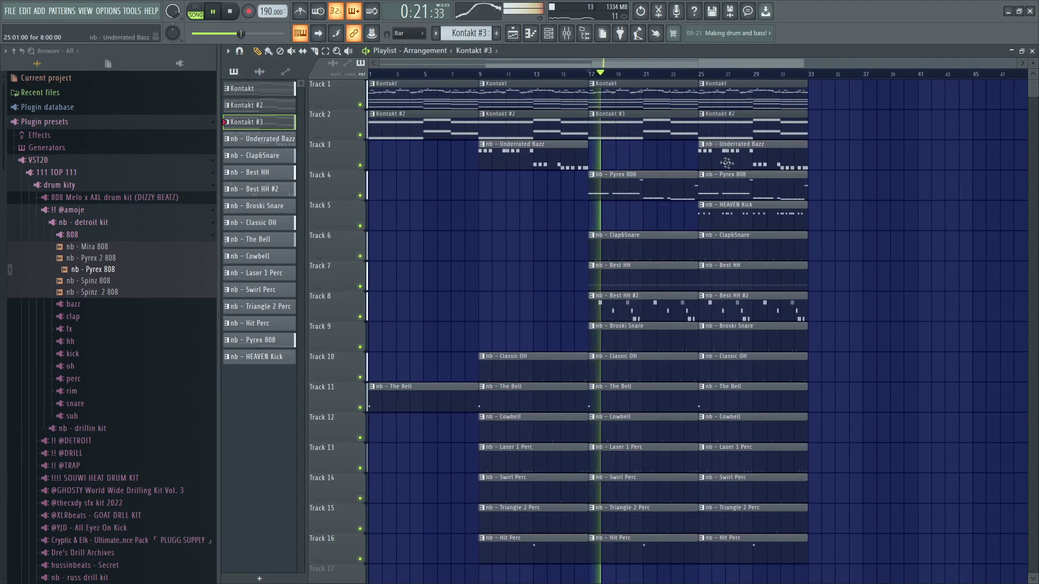
key("space")
left_click_drag(616, 124, 841, 134)
left_click(818, 132, "ctrl")
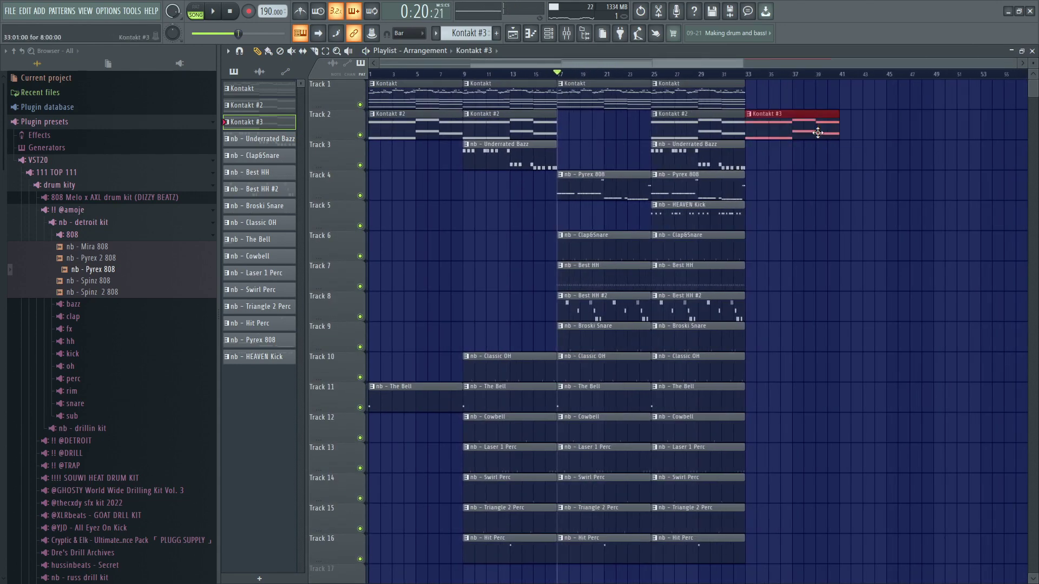
Duplicate Kontakt #3 to bar 41 and delete Underrated Bazz at bar 25 plus Best HH #2, Broski Snare and Laser 1 Perc at bar 17
key("ctrl+b")
right_click(797, 192)
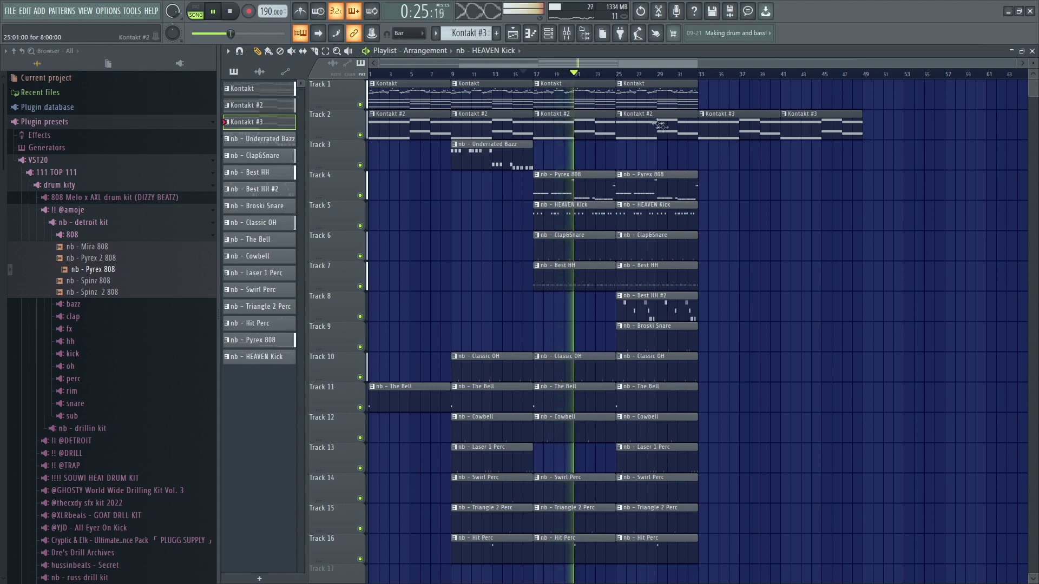
Duplicate the Kontakt clip on Track 1 repeatedly to fill bars 33 to 64
left_click_drag(712, 92, 681, 97)
key("ctrl+b")
key("ctrl+b")
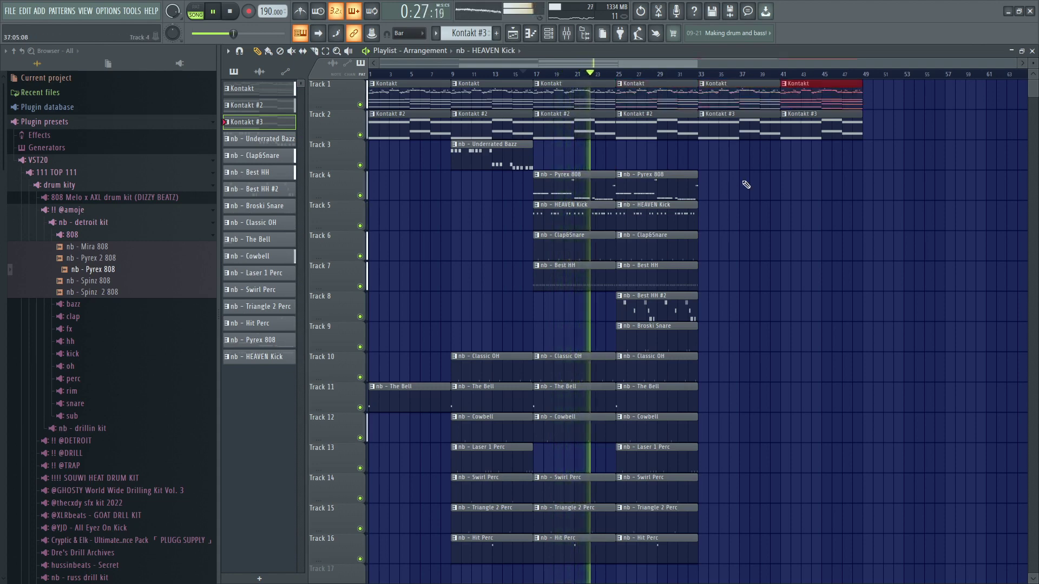
key("ctrl+b")
key("ctrl+b")
Extend Track 2 with another Kontakt #3 clip at bar 49
scroll(822, 159, "down", 1)
left_click_drag(855, 150, 773, 135)
key("ctrl+b")
scroll(774, 169, "down", 1)
left_click(747, 179, "ctrl")
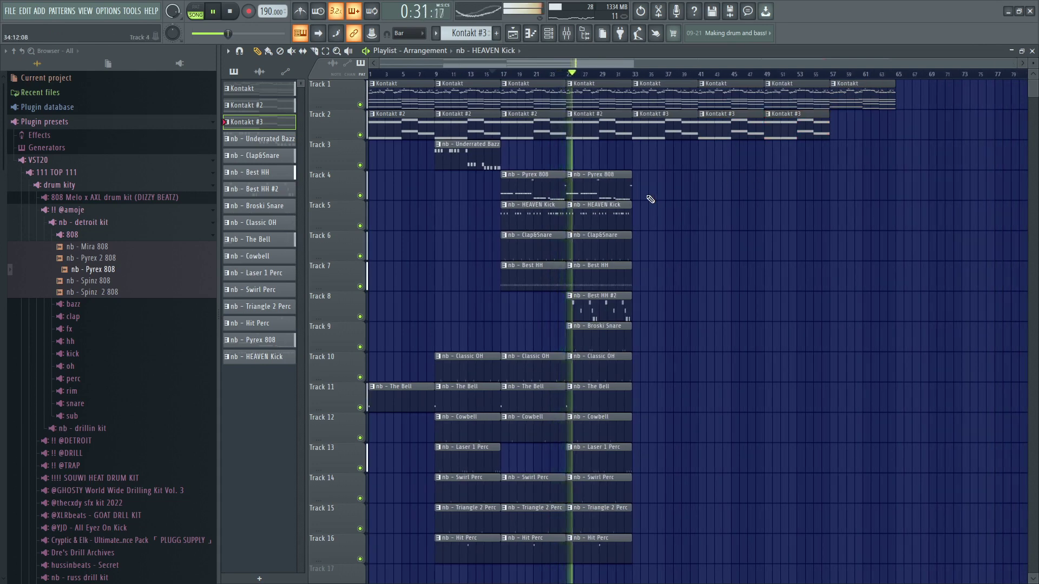
Lower the Best HH #2 mixer track's volume and pan it 5% right while the song plays
left_click(571, 39)
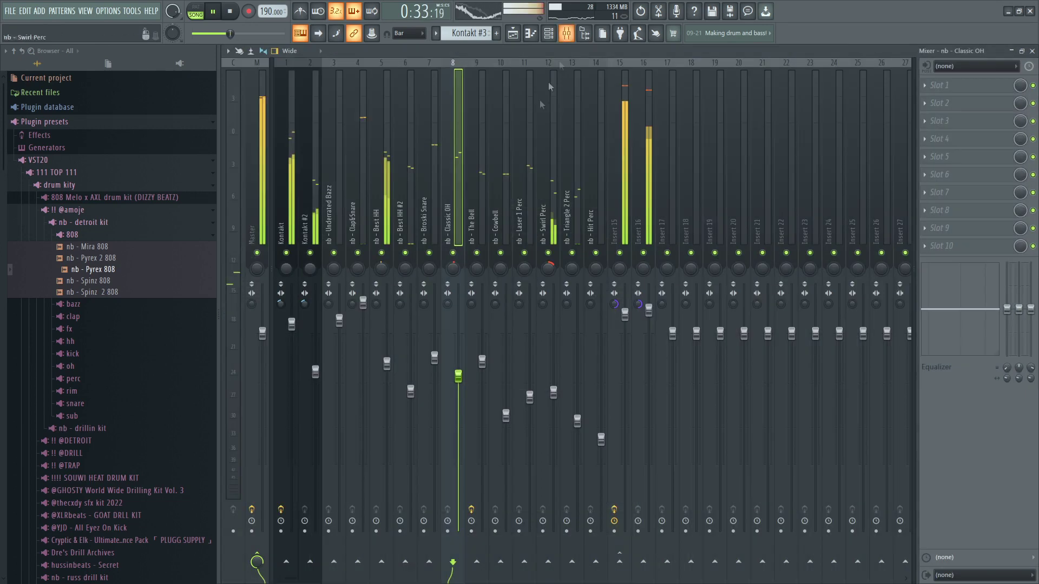
left_click_drag(411, 393, 410, 400)
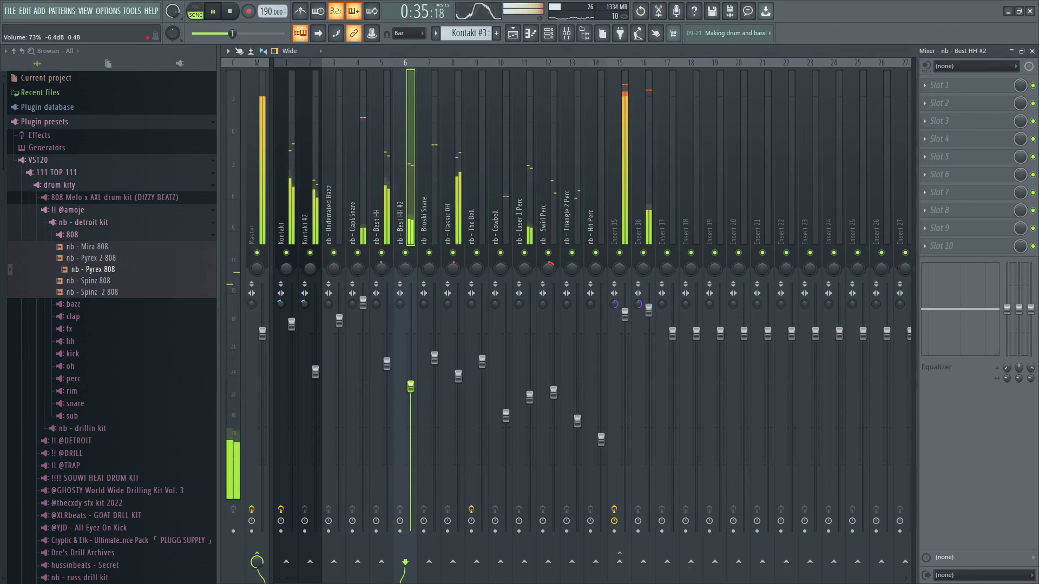
left_click(522, 34)
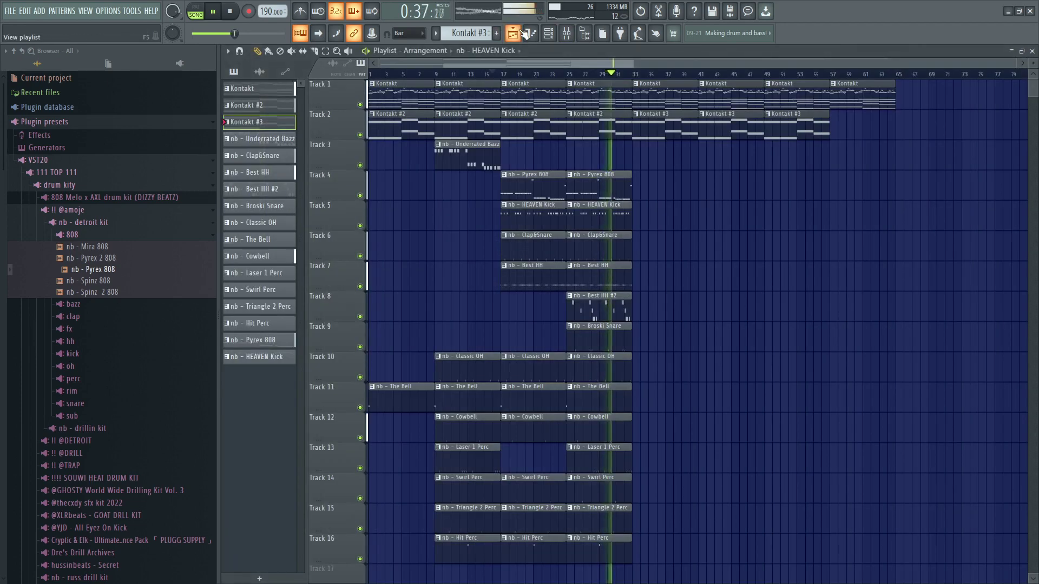
left_click(525, 33)
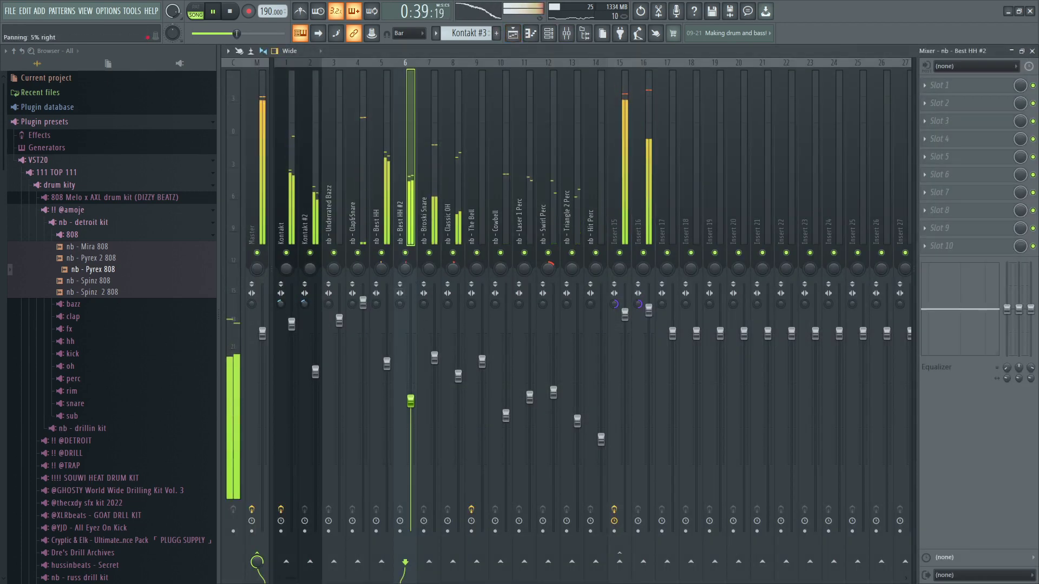
left_click(520, 39)
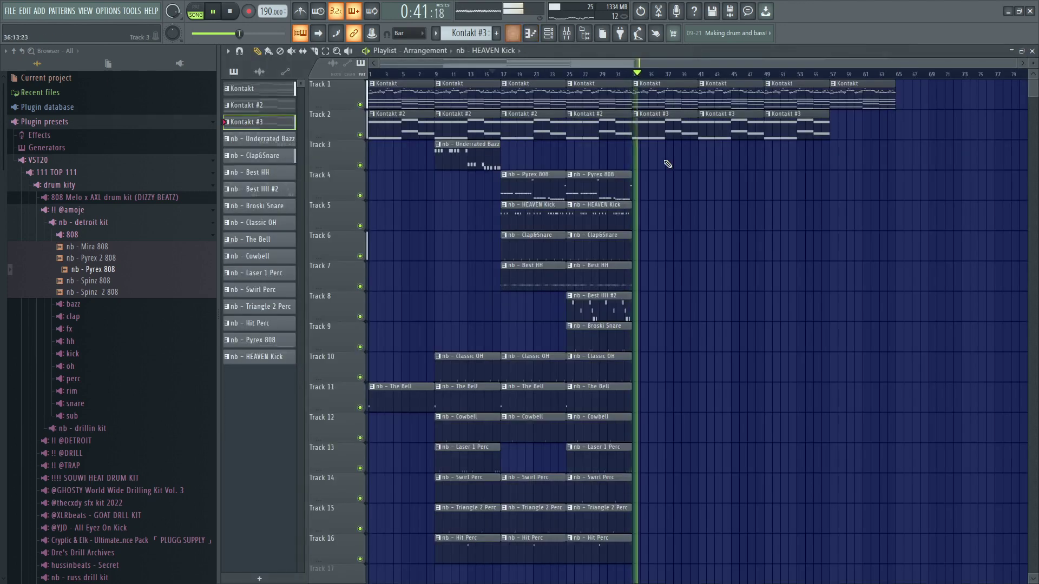
left_click(638, 215)
scroll(649, 217, "up", 2)
right_click(651, 218)
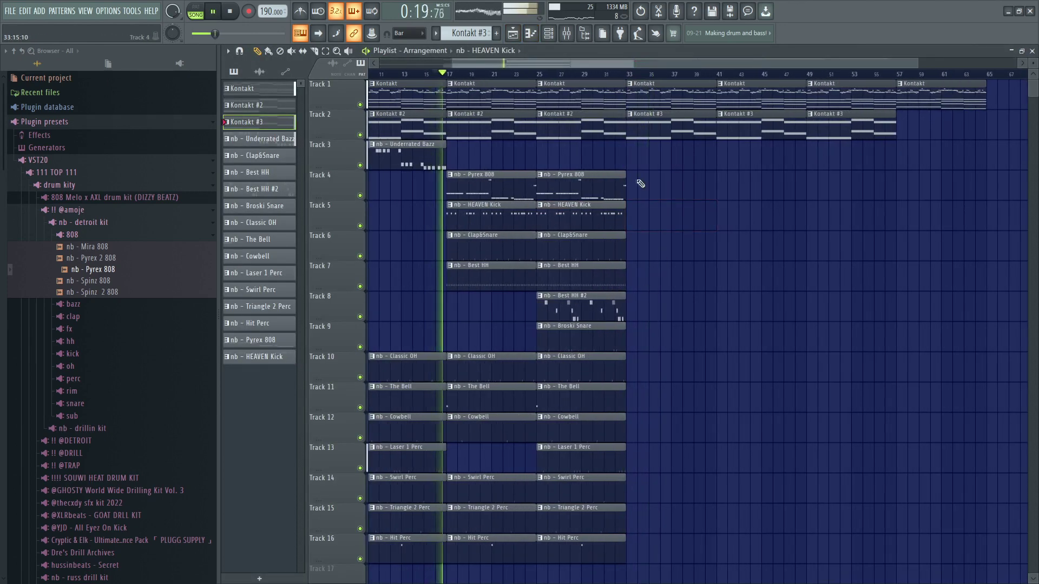
Place an Underrated Bazz clip at bar 33 on Track 3
scroll(640, 184, "down", 2)
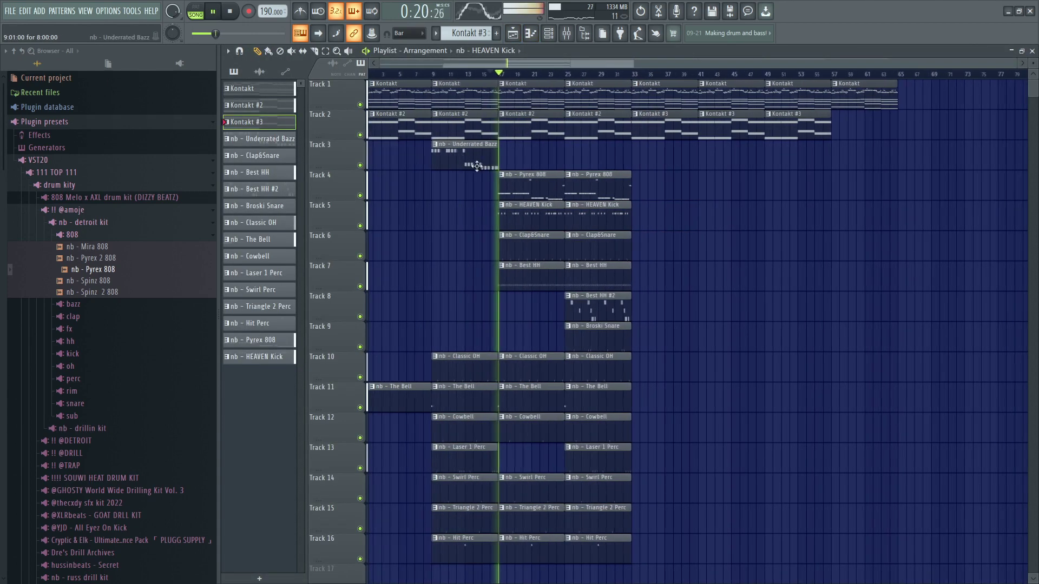
left_click(665, 166)
left_click_drag(658, 161, 649, 134)
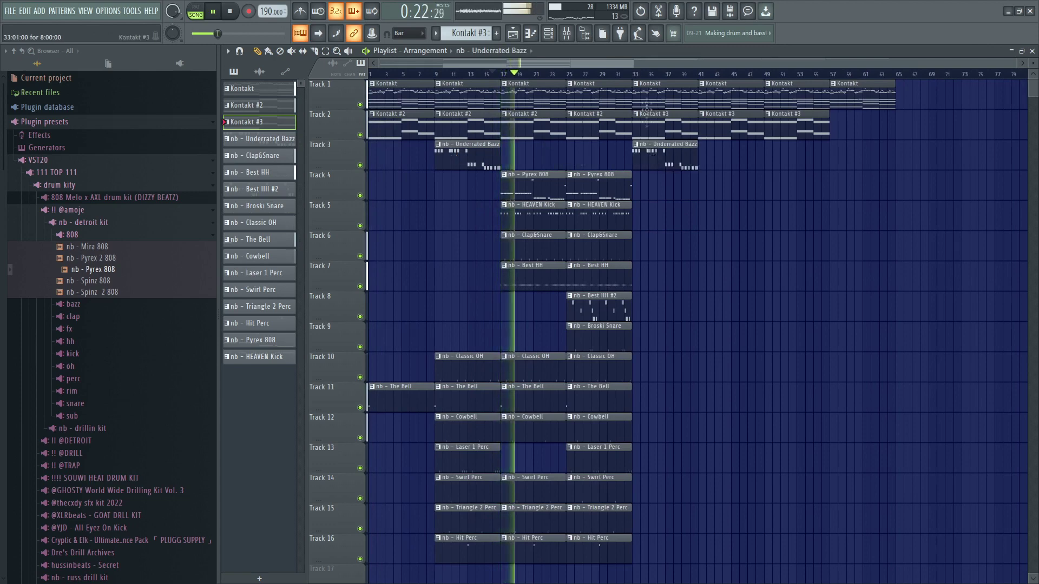
Add Kontakt #3 at bar 57 on Track 2 and copy the drum and 808 clips from bars 17–32 to bars 41–56
key("space")
left_click_drag(505, 76, 898, 75)
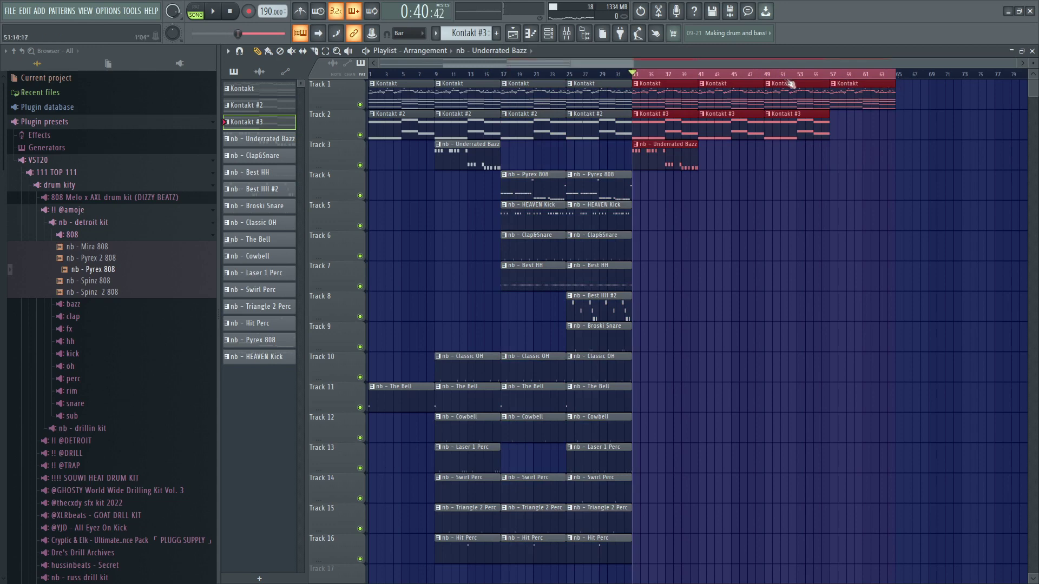
left_click(762, 78, "ctrl")
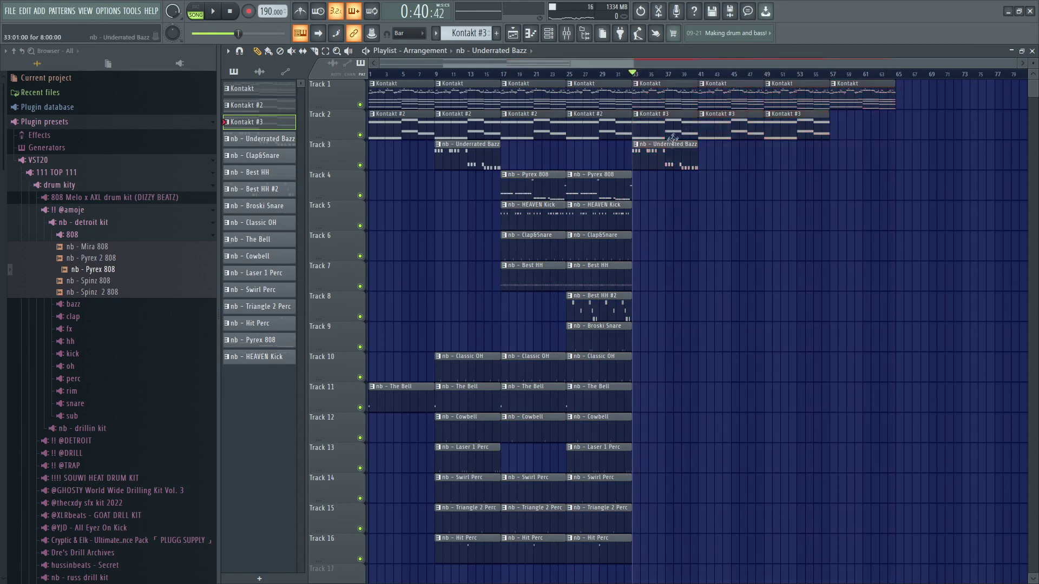
left_click_drag(714, 162, 839, 433)
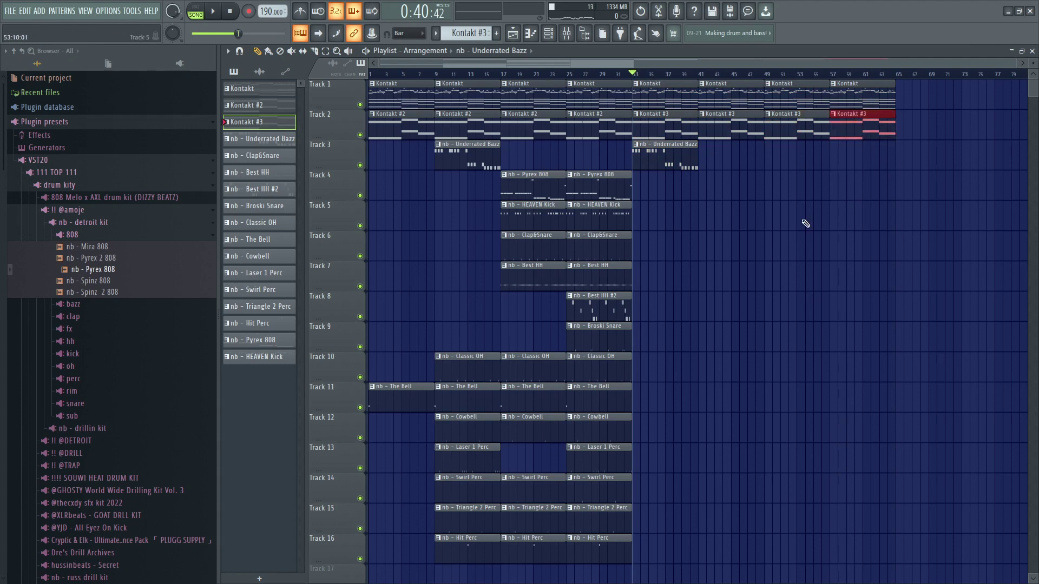
key("space")
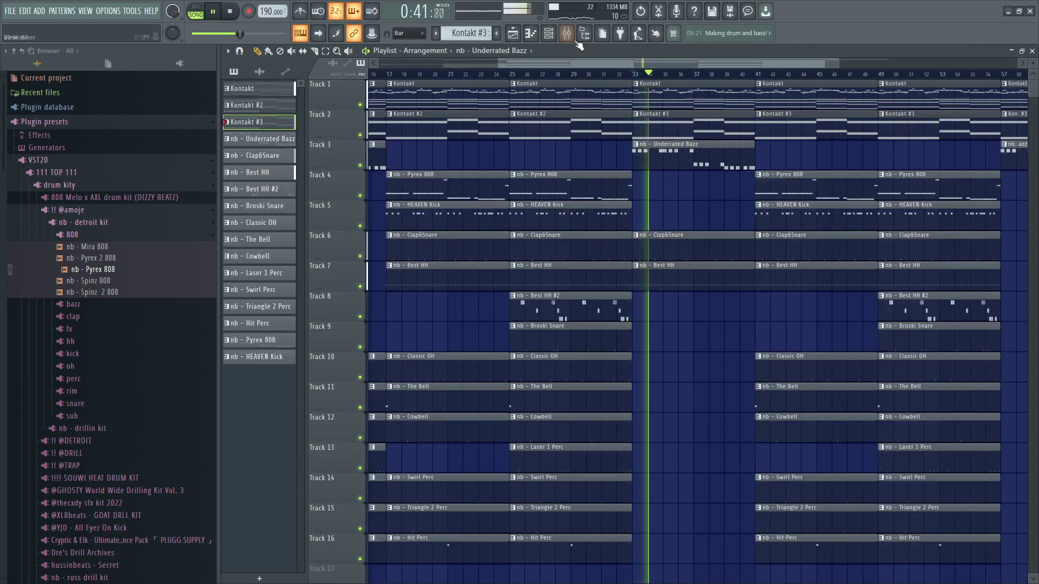
Lower the Best HH mixer track's volume to about -6.0 dB, and return to the Playlist
key("F9")
left_click(367, 222)
left_click_drag(387, 364, 387, 384)
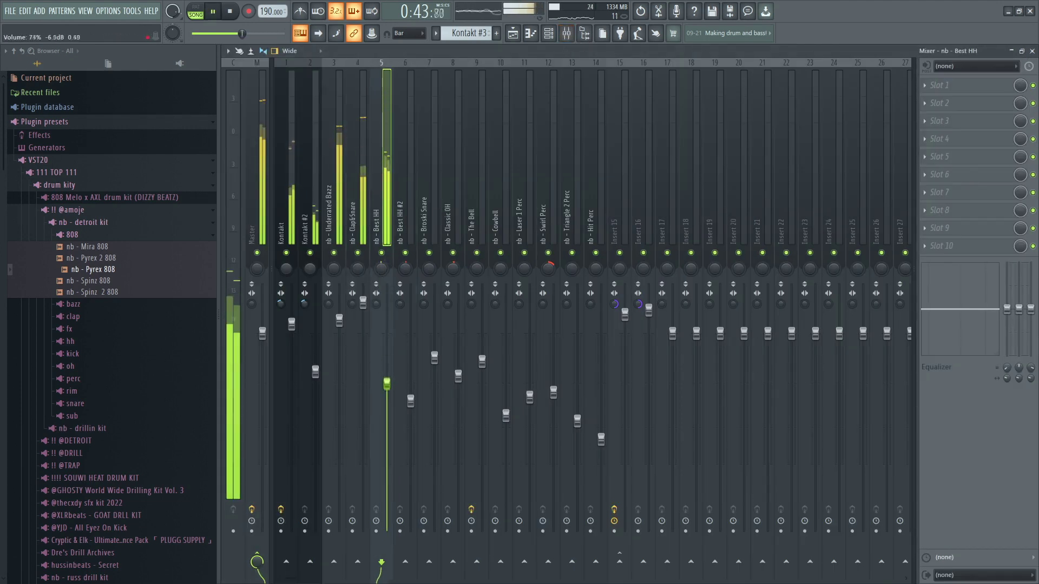
left_click(514, 34)
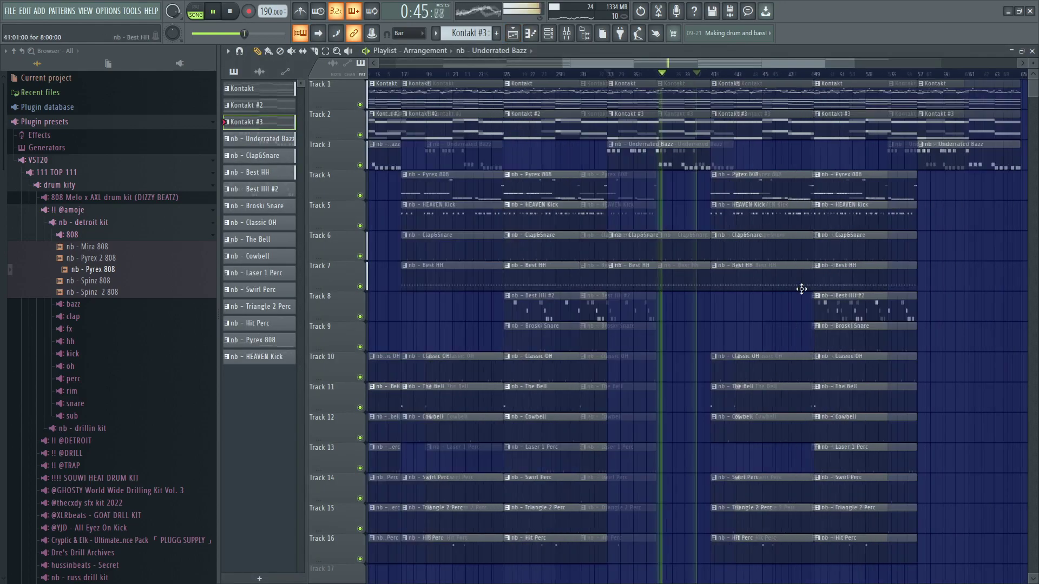
Add a Broski Snare clip at bar 41 on Track 9 and delete the Classic OH clip at bar 41
scroll(725, 158, "down", 2)
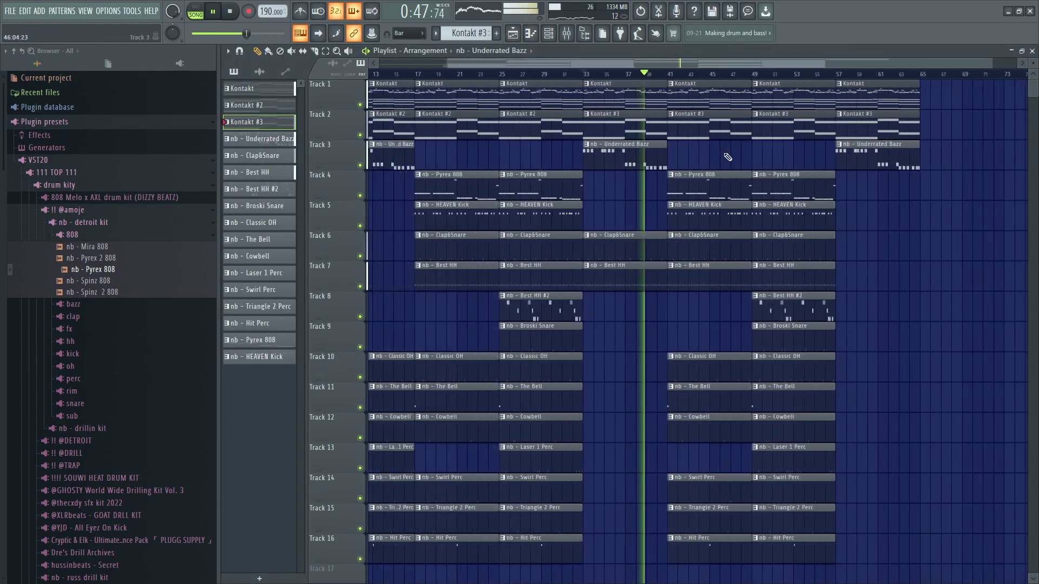
scroll(607, 187, "down", 2)
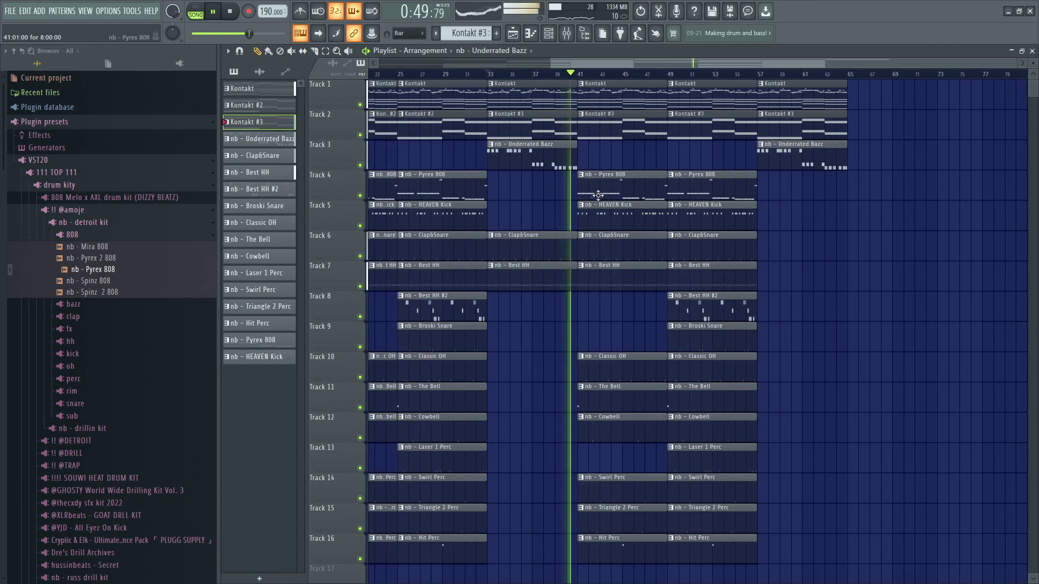
scroll(611, 298, "down", 3)
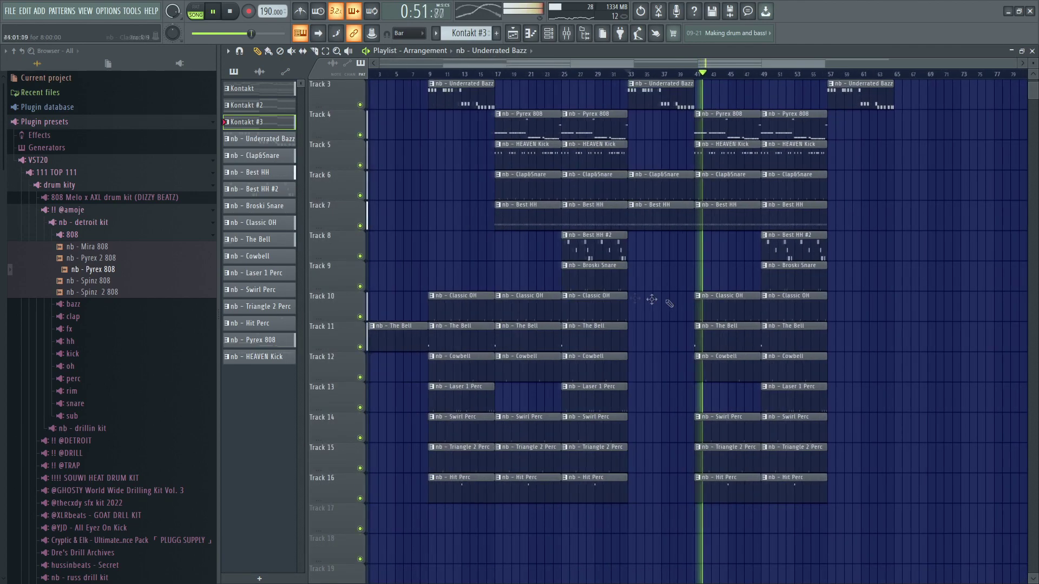
scroll(757, 293, "up", 2)
left_click(653, 269)
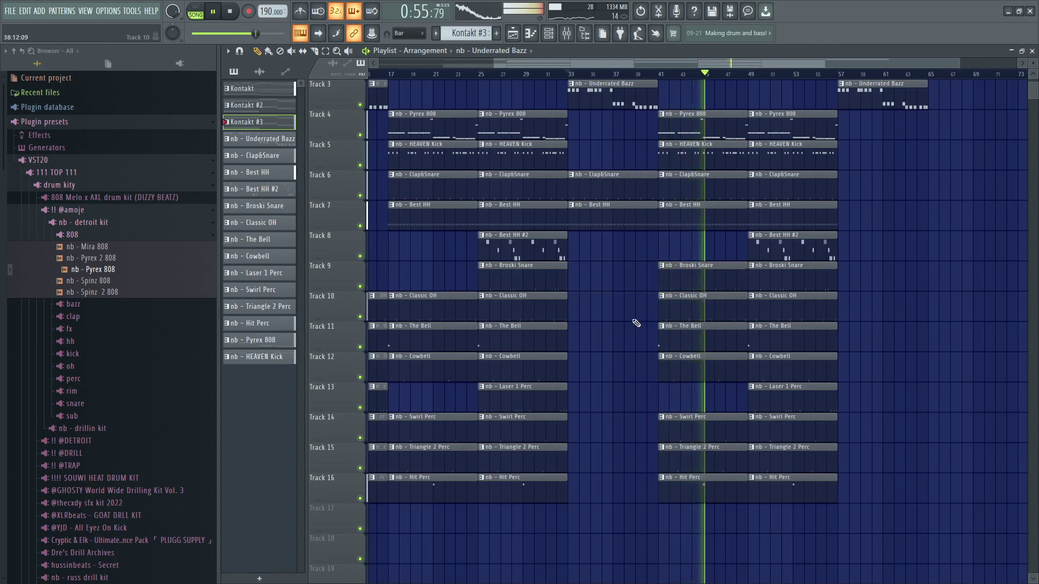
right_click(706, 319)
scroll(707, 320, "up", 2)
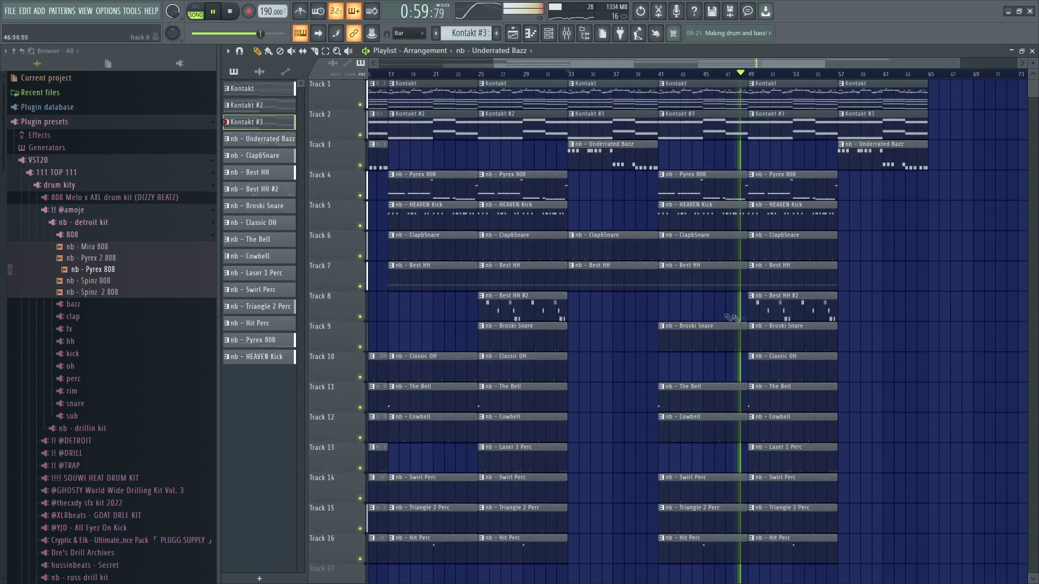
Review the arranged clips across the song in the Playlist, up to its end at bar 64, during playback
scroll(725, 327, "down", 1)
left_click(731, 329)
left_click(529, 336)
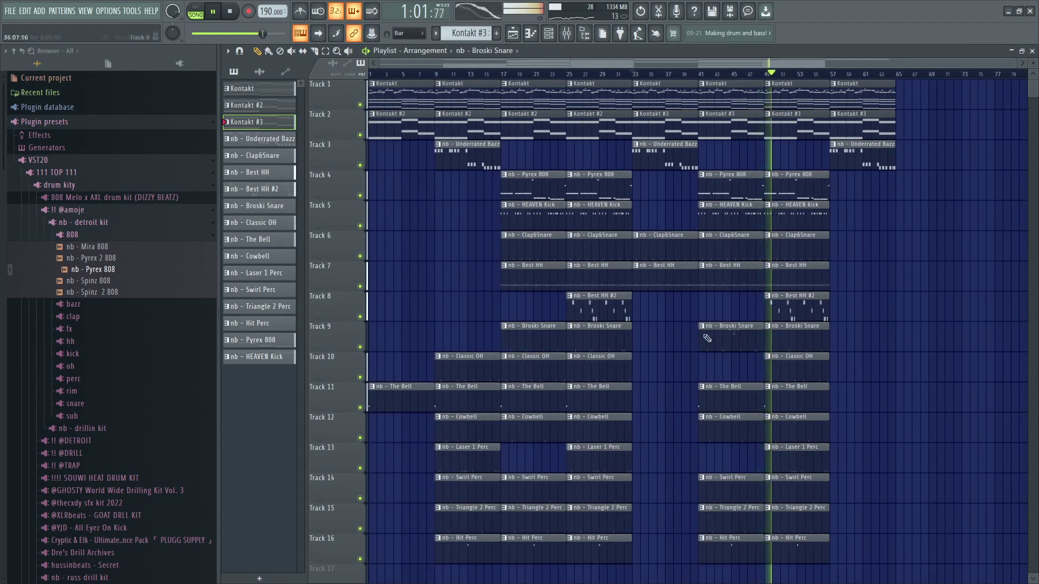
scroll(893, 311, "up", 1)
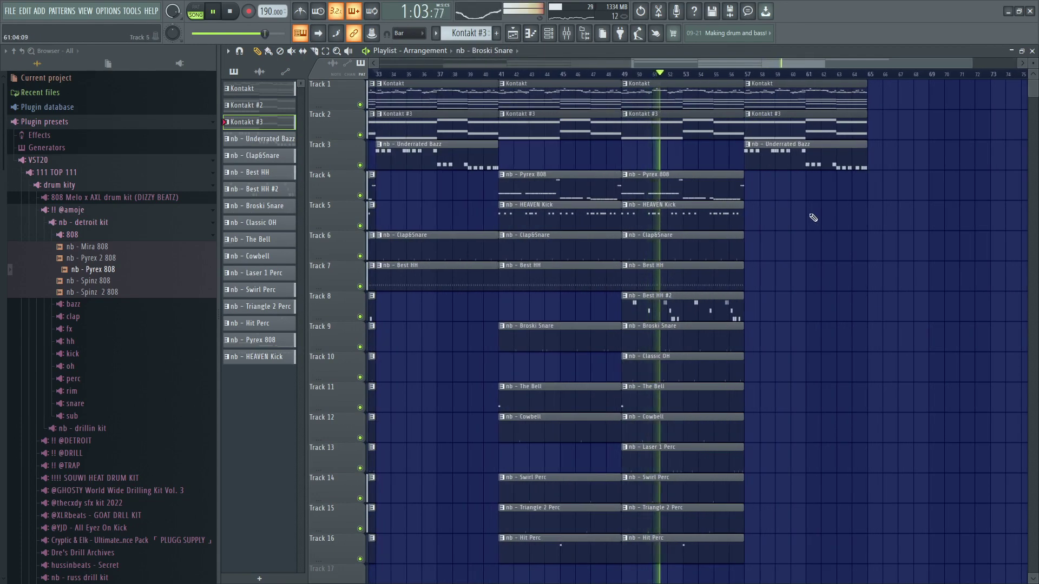
scroll(889, 223, "down", 1)
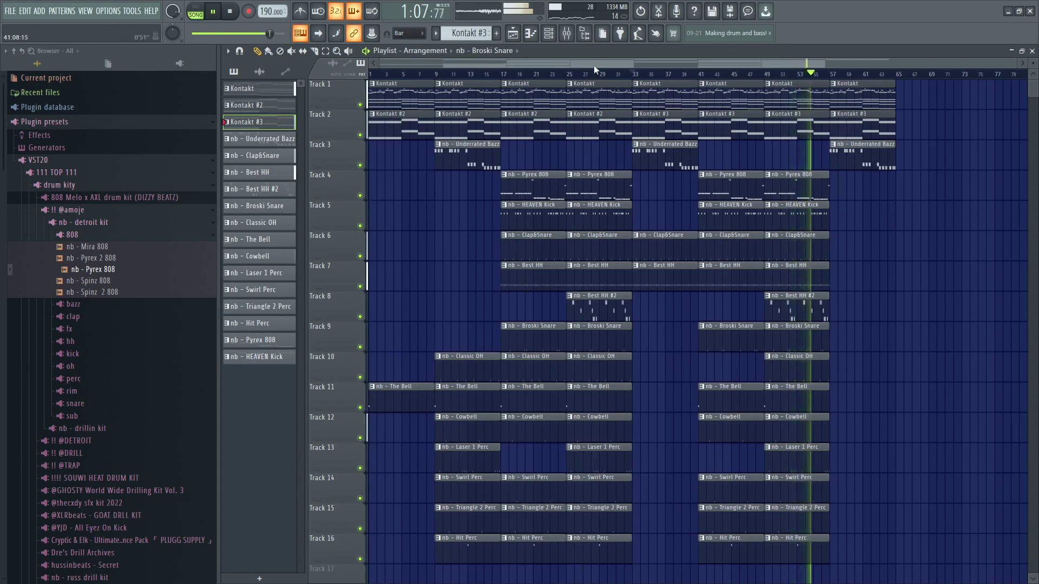
scroll(820, 238, "up", 1)
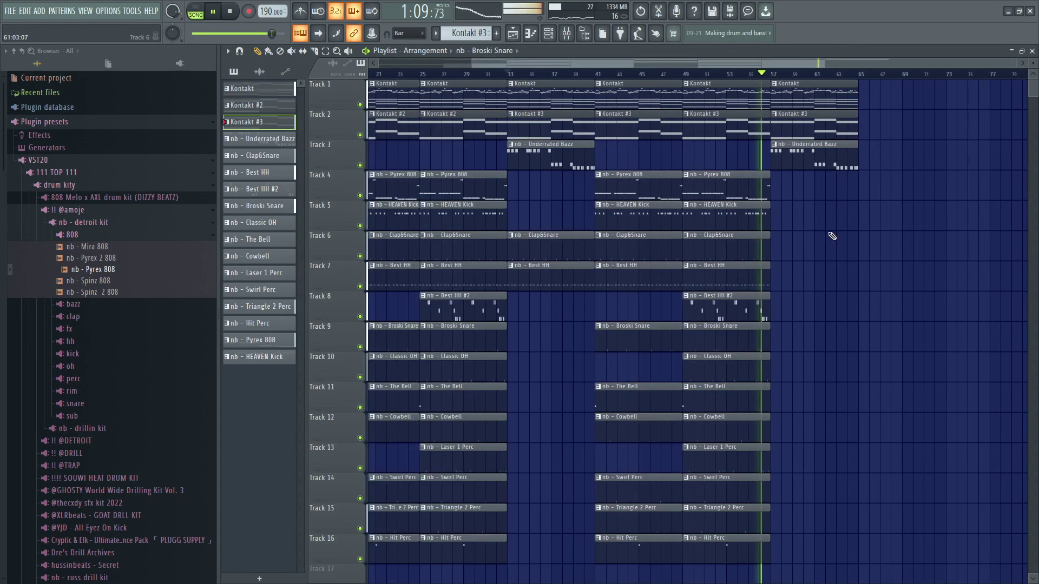
scroll(901, 210, "down", 1)
scroll(902, 209, "down", 1)
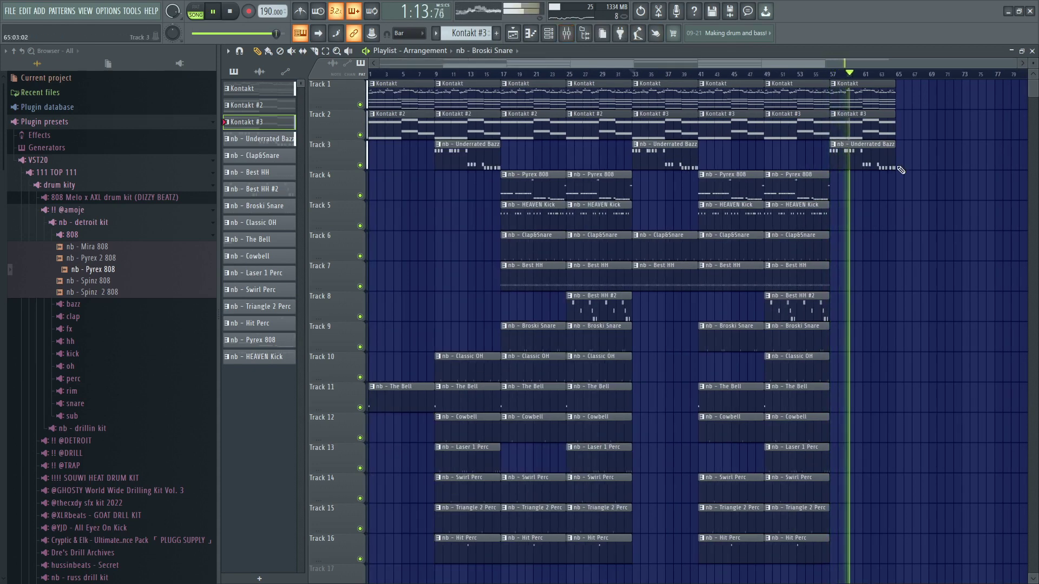
Open the Kontakt pattern in the Piano roll and duplicate its upper melody notes one octave lower
double_click(867, 98)
scroll(832, 142, "down", 3)
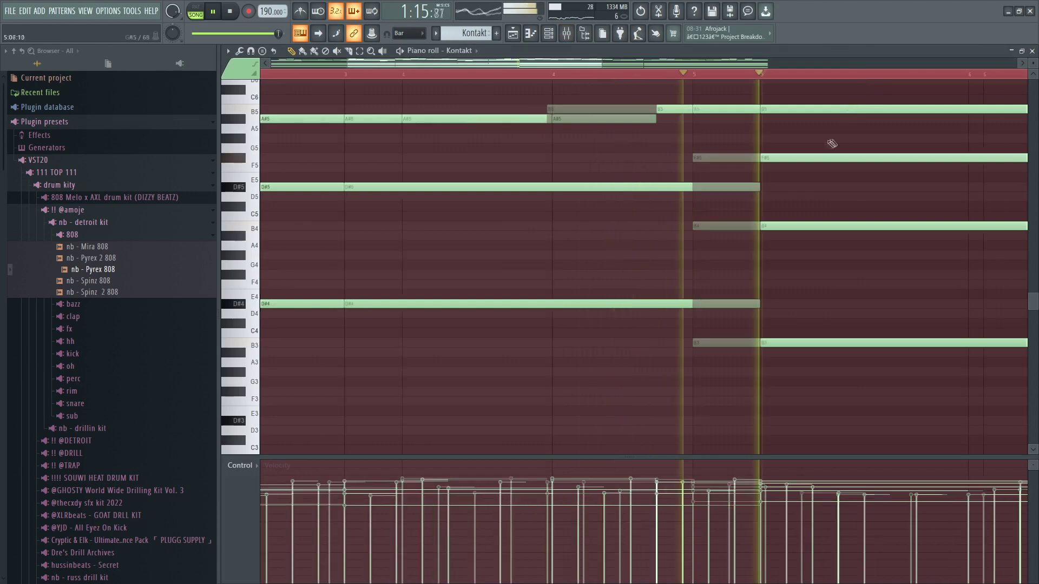
right_click(608, 105, "ctrl")
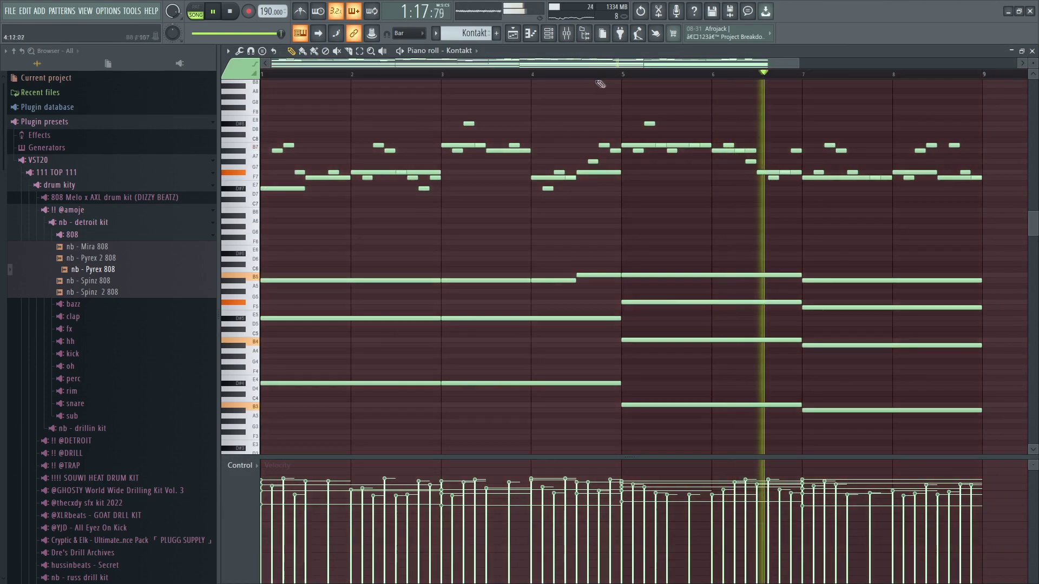
left_click_drag(985, 93, 272, 187)
key("ctrl+c")
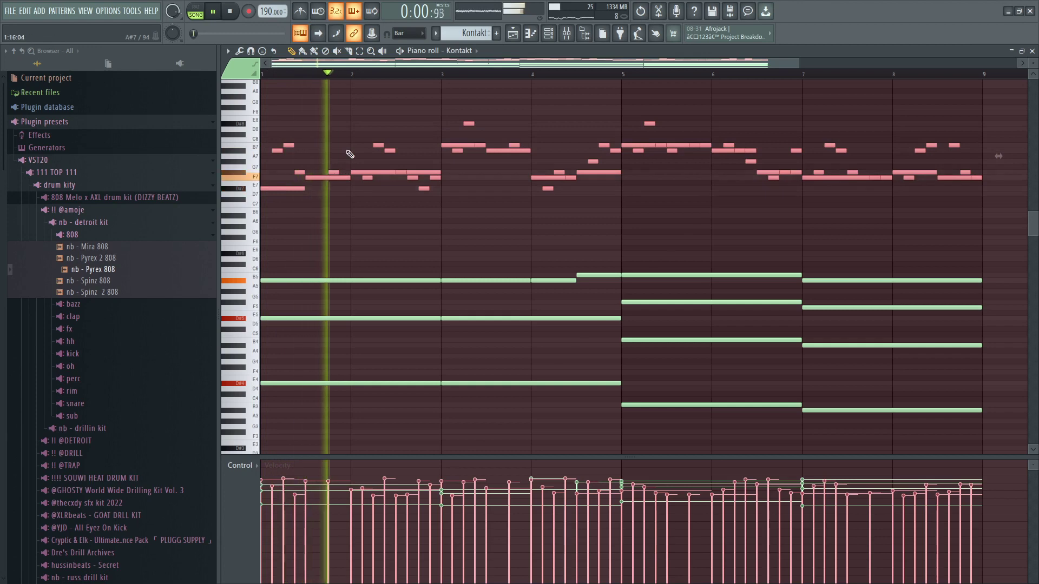
key("ctrl+v")
key("ctrl+Down")
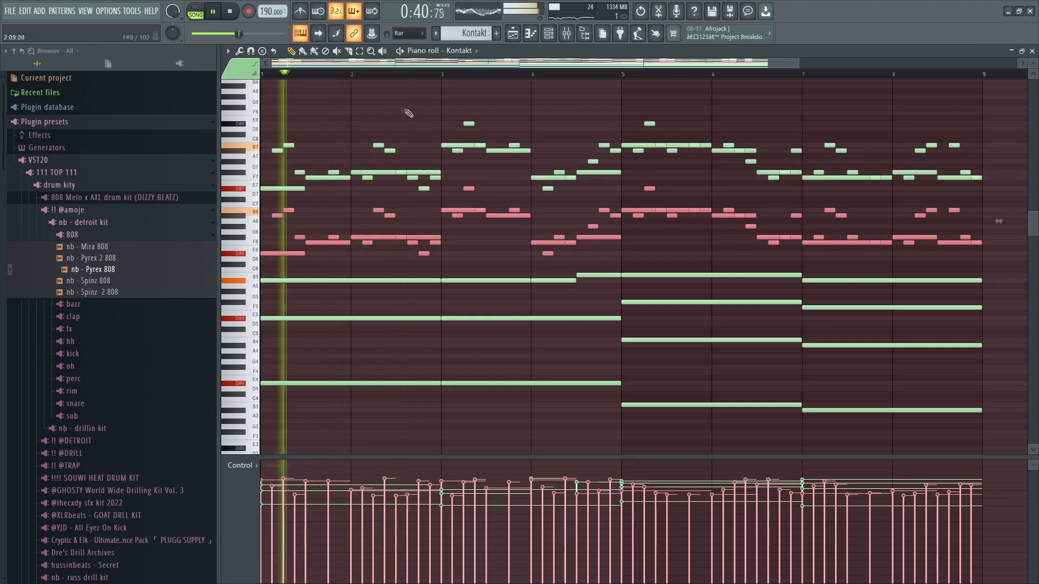
Stop playback, delete the octave-lower copy and duplicate the whole upper melody one octave down again
key("space")
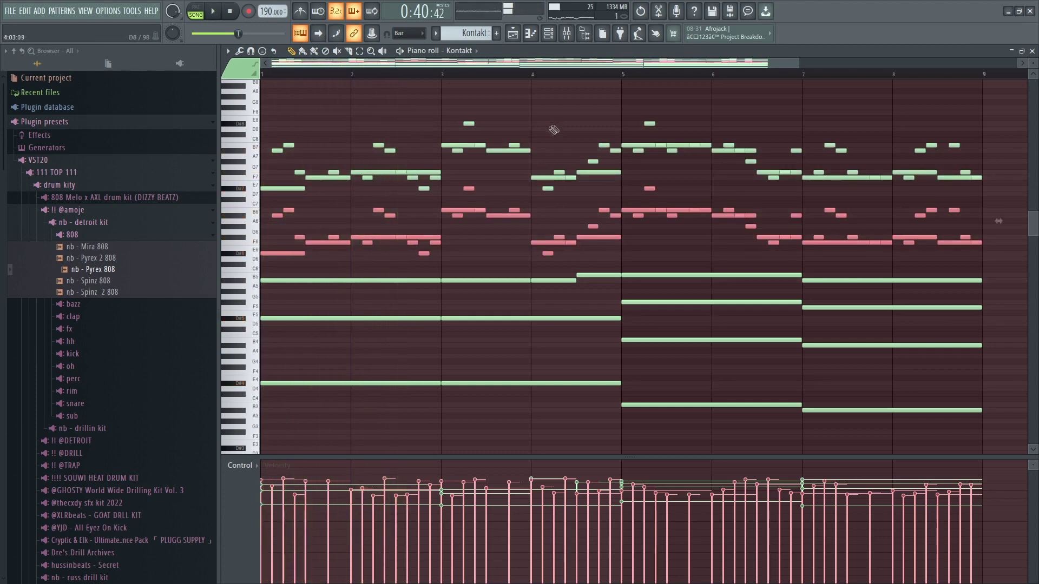
scroll(552, 126, "up", 1)
key("Delete")
left_click_drag(988, 100, 245, 223)
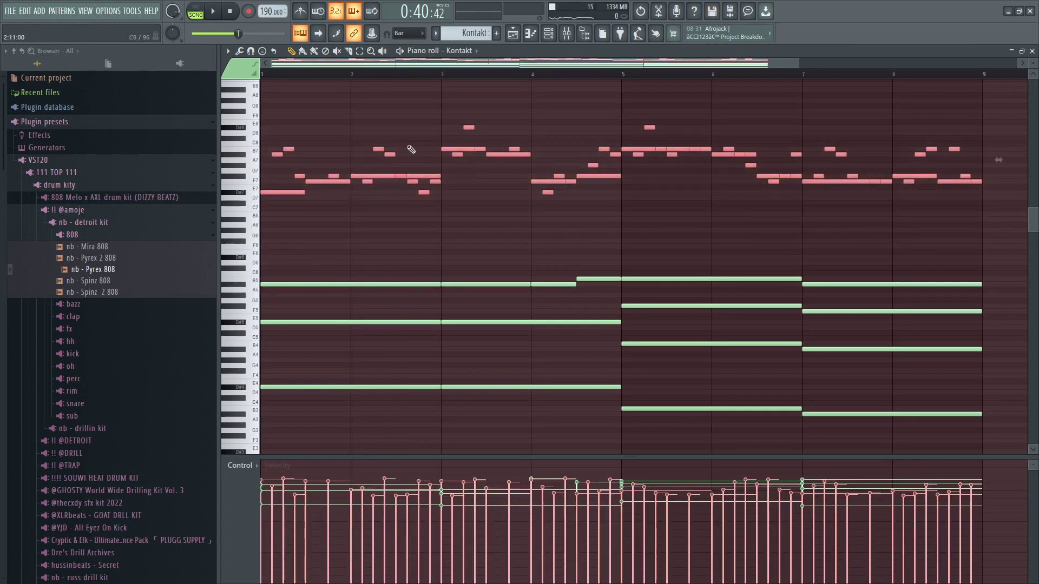
key("ctrl+Down")
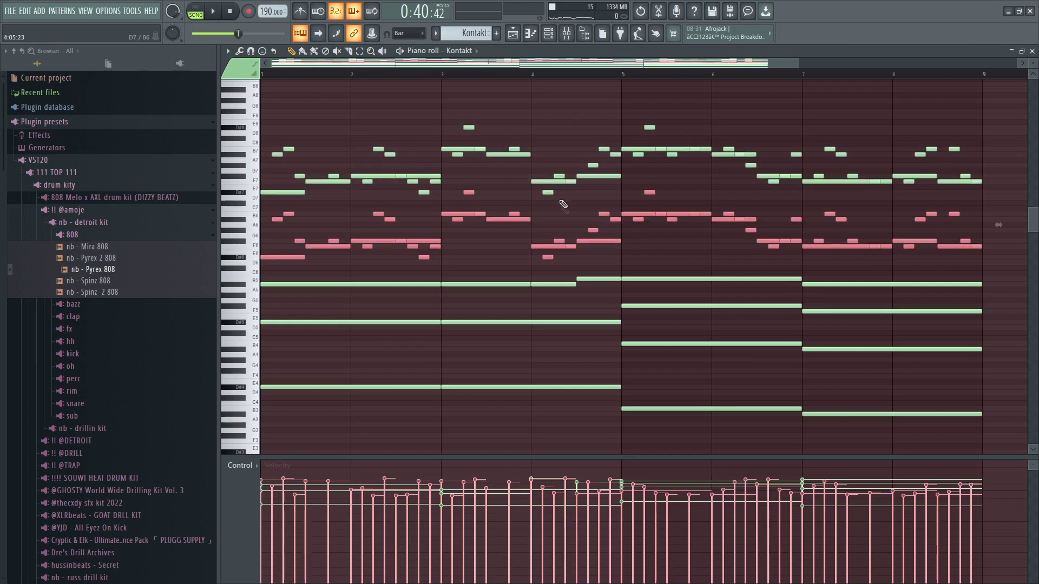
Reduce the velocity of the octave-lower melody notes, deselect them and play the song in the Playlist
middle_click(649, 169)
scroll(648, 170, "down", 1, "alt")
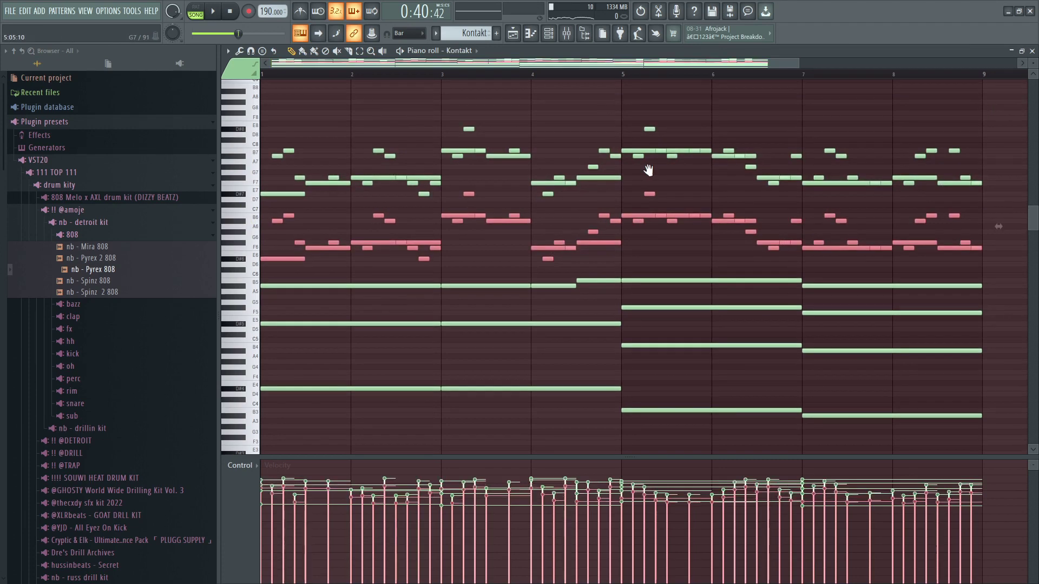
scroll(648, 170, "down", 2, "alt")
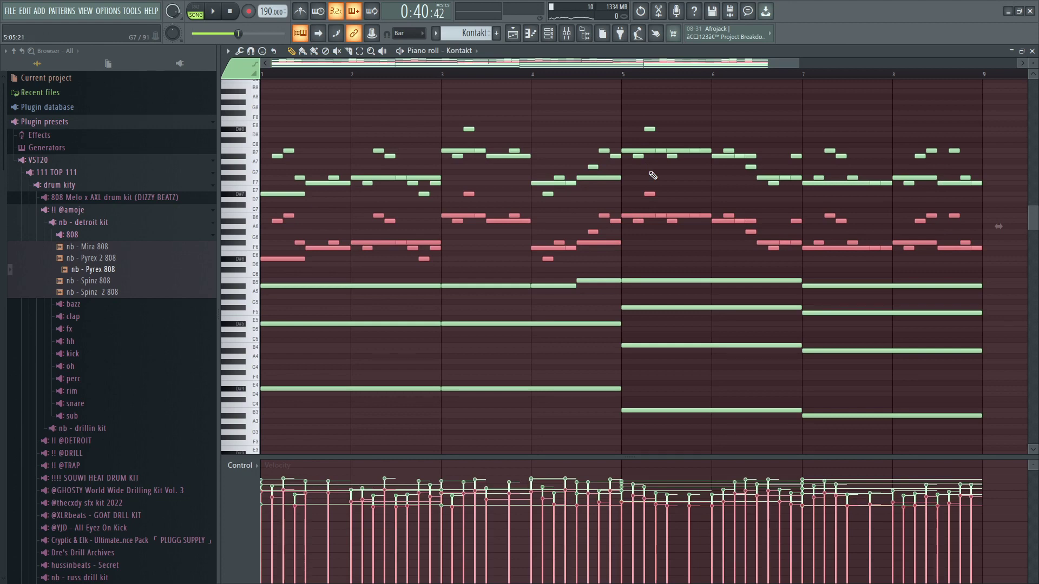
scroll(648, 169, "down", 2, "alt")
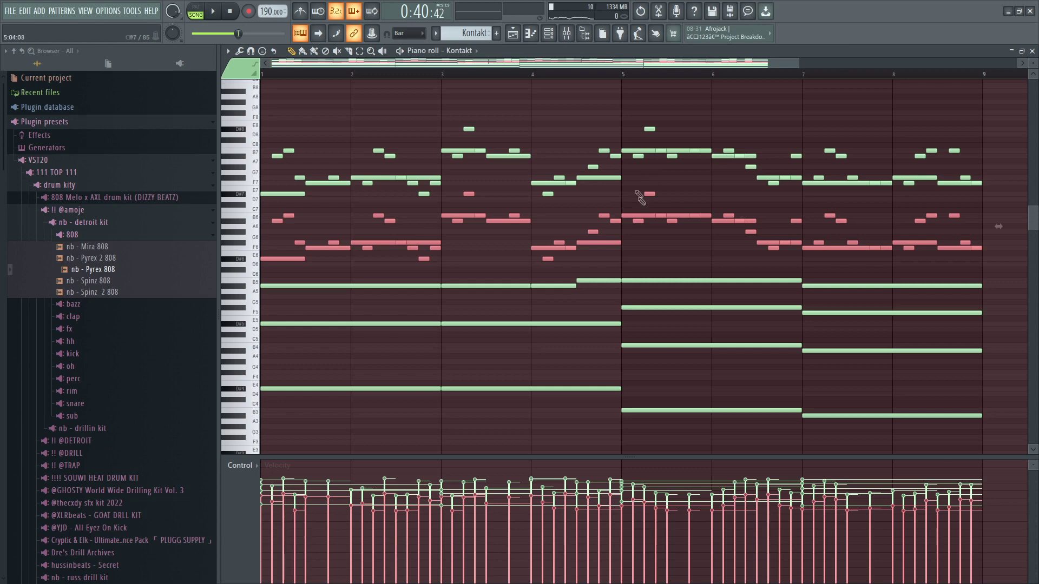
key("ctrl+d")
left_click(514, 34)
key("space")
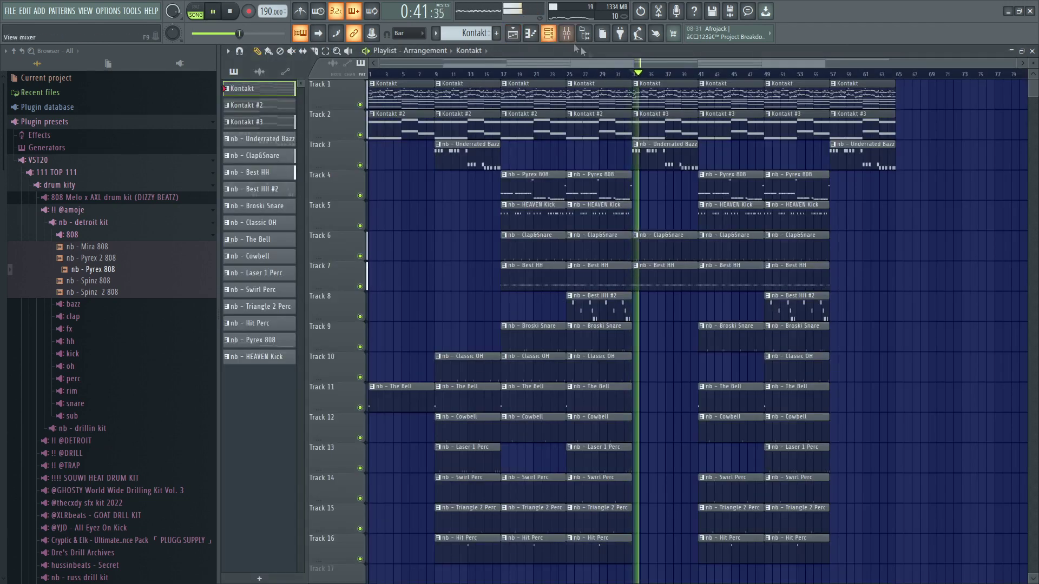
Try a lower velocity on the octave-lower Kontakt notes, and undo the added melody layer back in the Playlist
double_click(661, 102)
left_click_drag(786, 205, 134, 274)
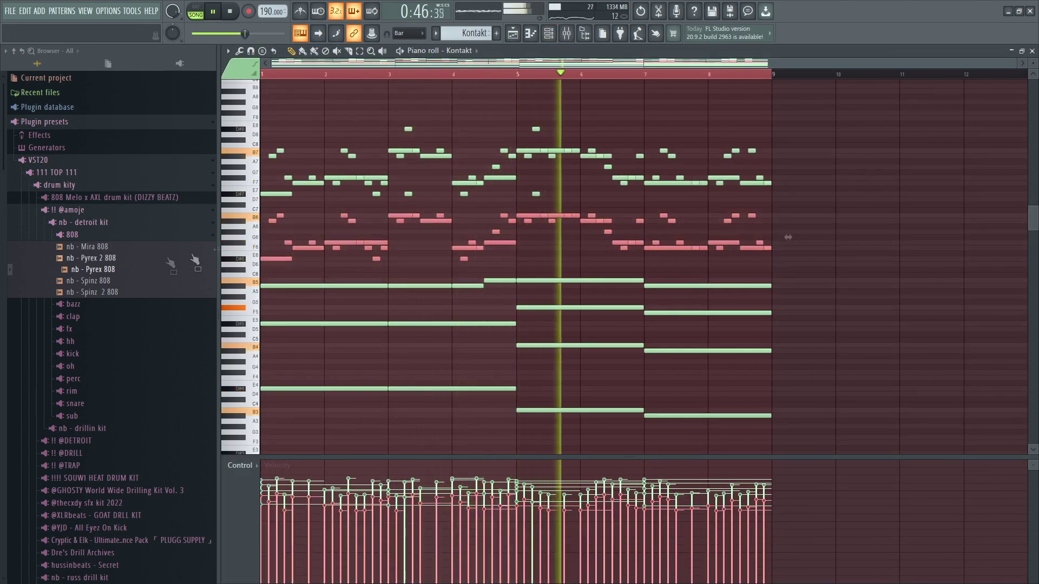
left_click(577, 206)
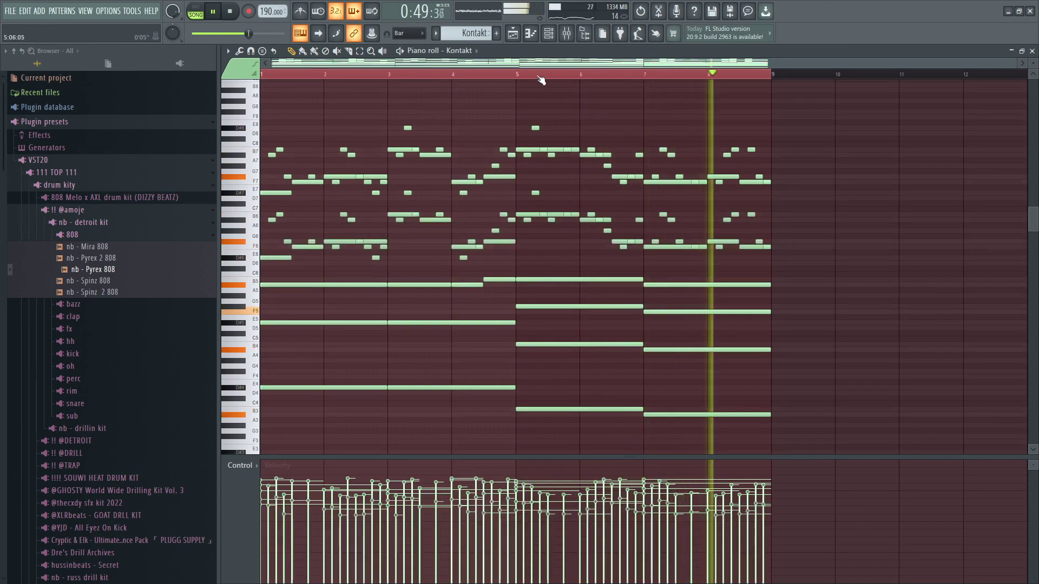
key("F5")
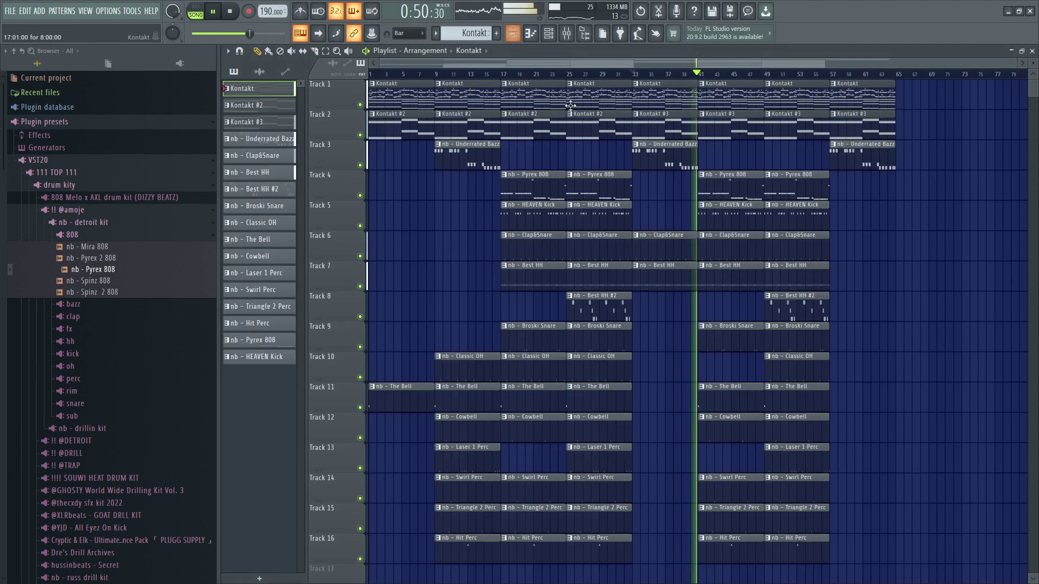
left_click(632, 74)
left_click(425, 75)
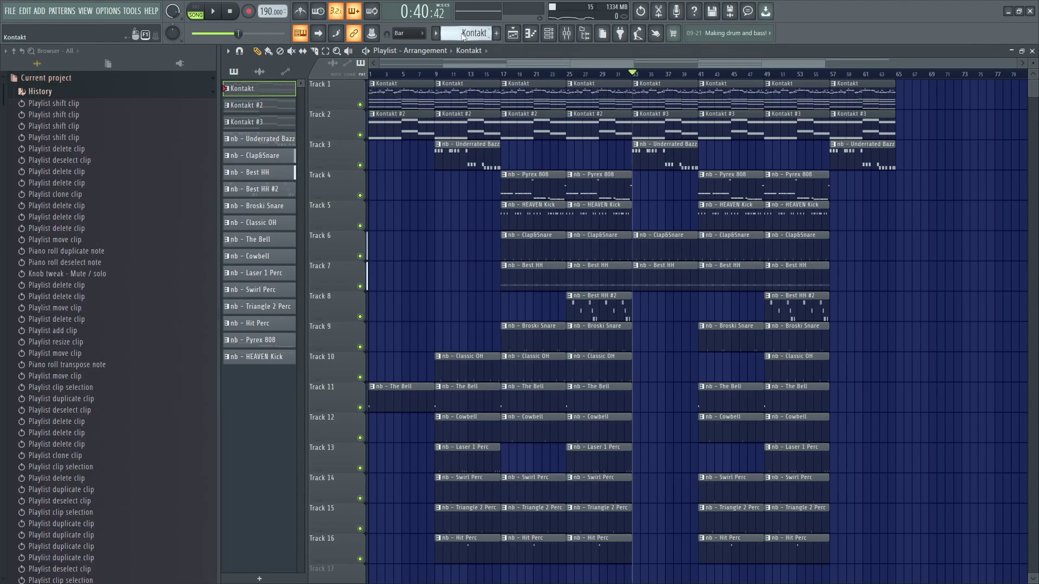
Split the Kontakt clip at bar 33 into its own cloned pattern and replace the Kontakt clips from bar 41 onward with it
right_click(463, 35)
left_click(567, 151)
left_click(513, 34)
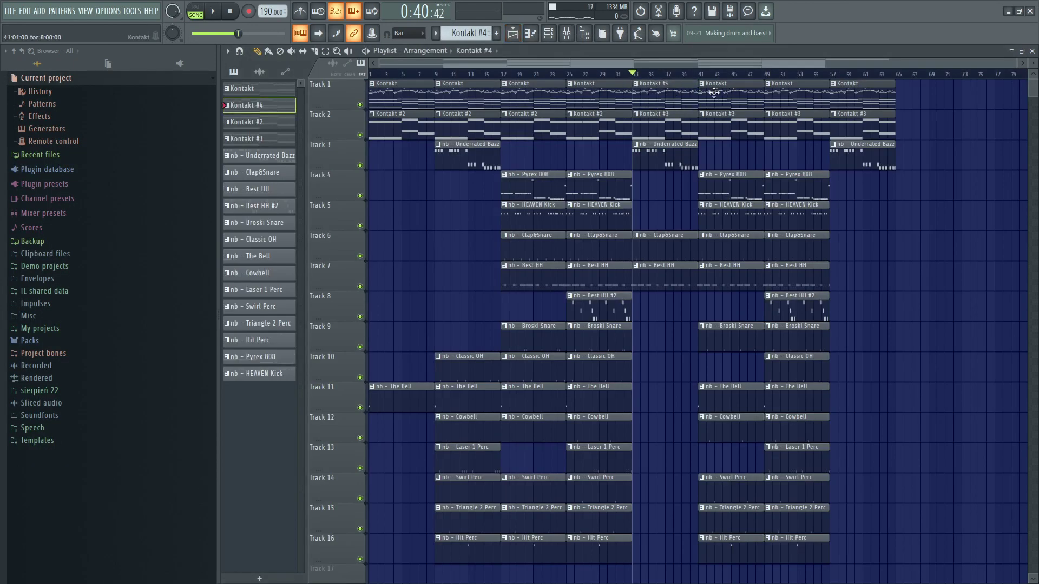
left_click_drag(813, 95, 743, 93)
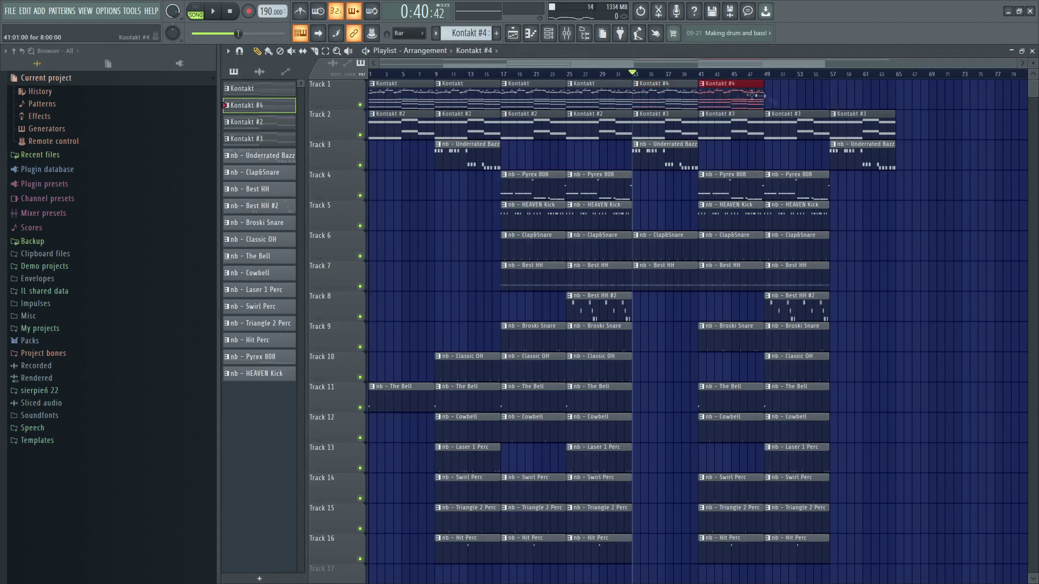
Move the upper melody notes of Kontakt #4 down one octave, and play the song in the Playlist from bar 33
double_click(695, 96)
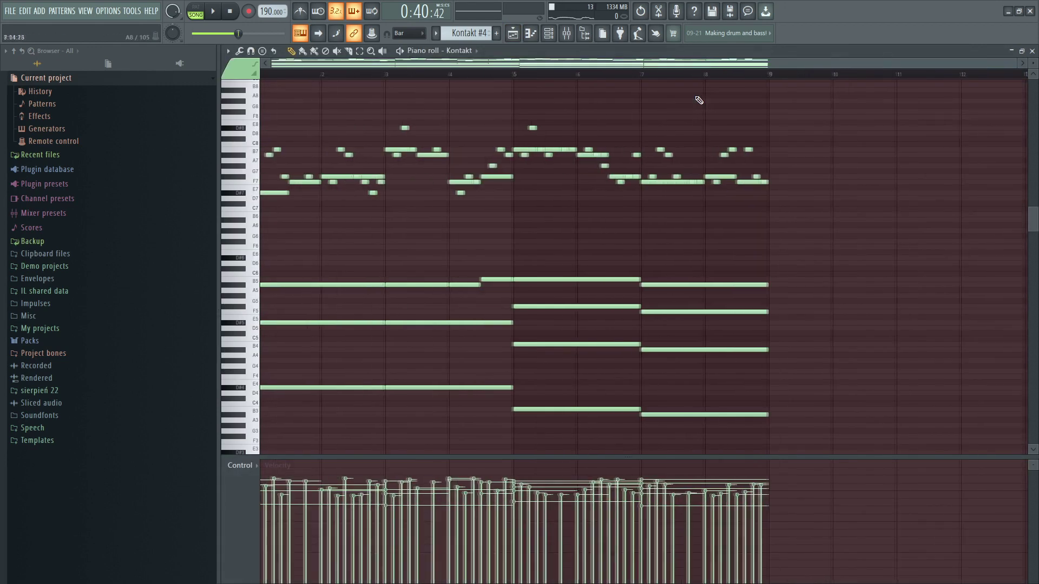
scroll(232, 232, "up", 2)
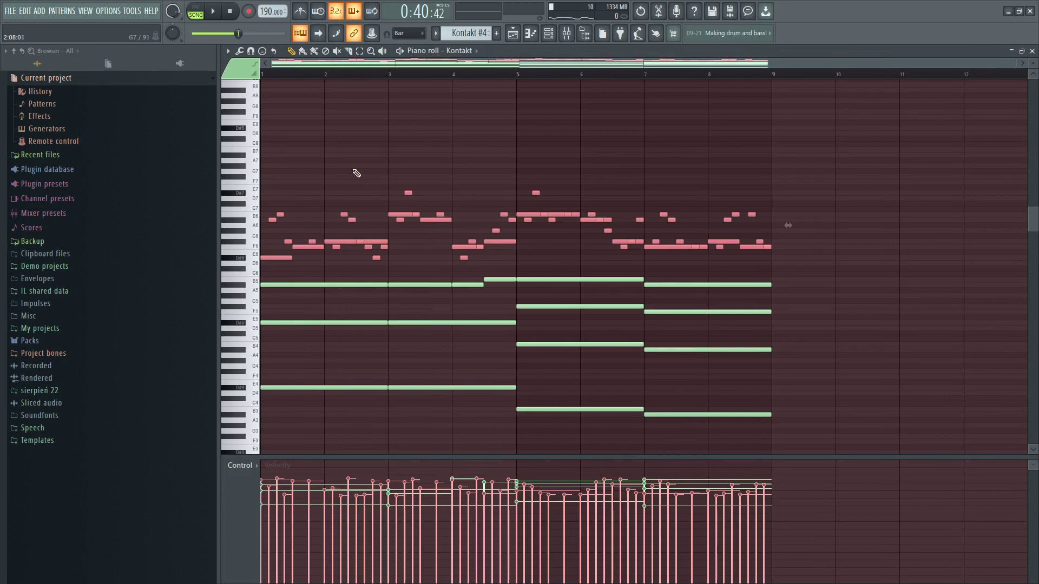
key("space")
key("F5")
mouse_move(687, 64)
left_mouse_down()
mouse_move(736, 64)
mouse_move(687, 64)
left_mouse_up()
scroll(716, 155, "down", 2)
scroll(712, 188, "up", 3)
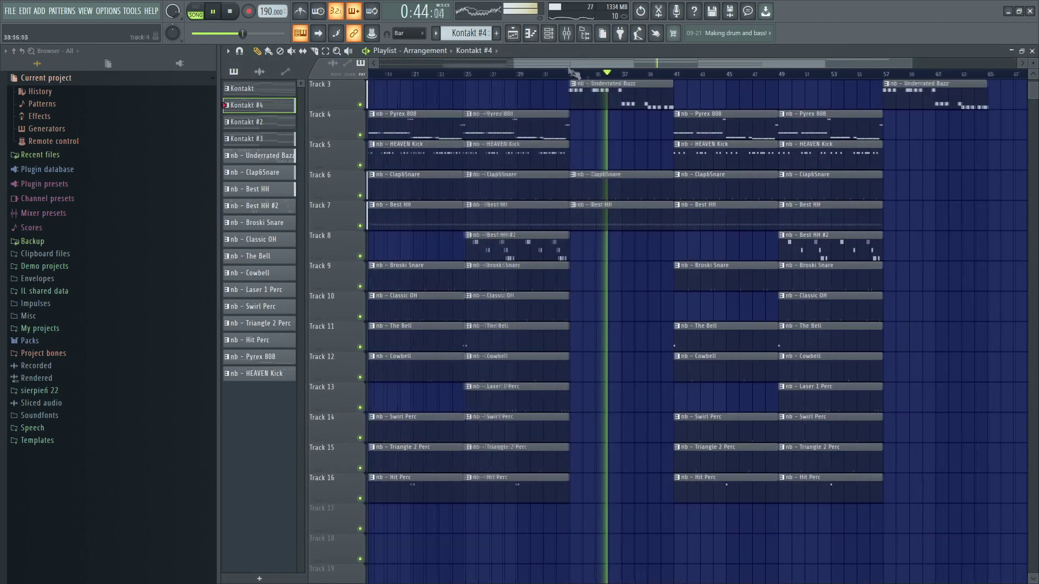
Check the Best HH notes in the Piano roll, and add Clap&Snare and Best HH clips over bars 61–64 on Tracks 6 and 7
key("F6")
key("F6")
double_click(586, 167)
key("shift+Down")
key("shift+Down")
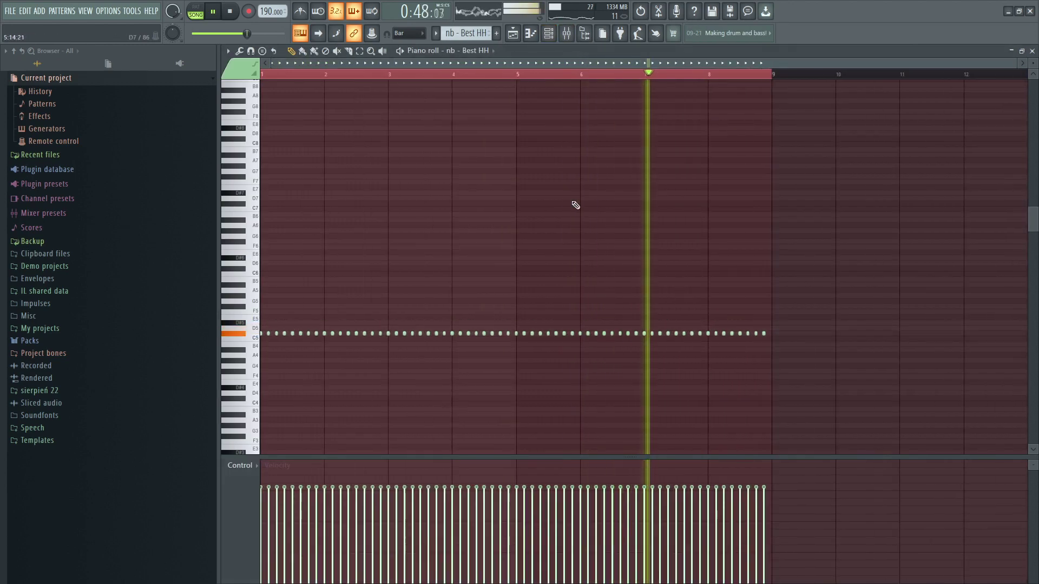
key("shift+Up")
key("shift+Up")
key("shift+Up")
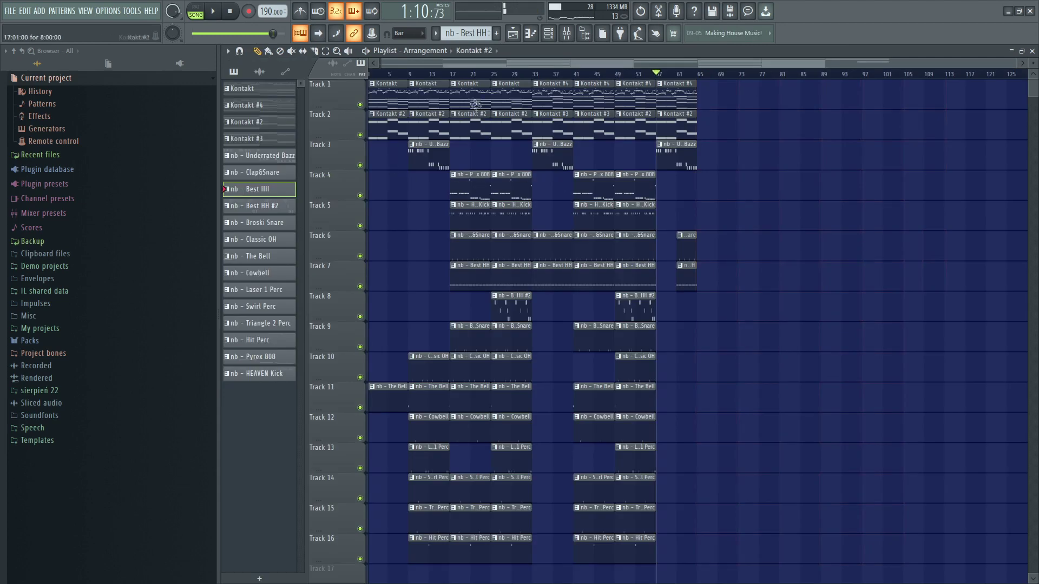
Place nb - Breathe Riser and nb - Hype Riser from the detroit kit's fx folder at bar 16 on Tracks 17 and 18
left_click_drag(467, 97, 694, 543)
left_click(407, 276, "ctrl")
left_click(54, 184)
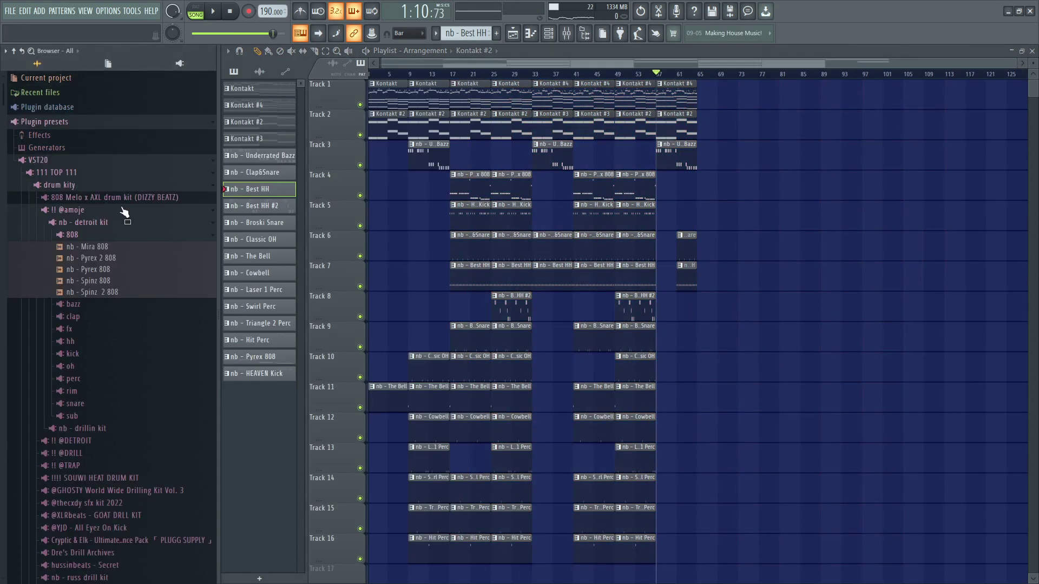
left_click(113, 186)
left_click(86, 186)
scroll(94, 281, "down", 3)
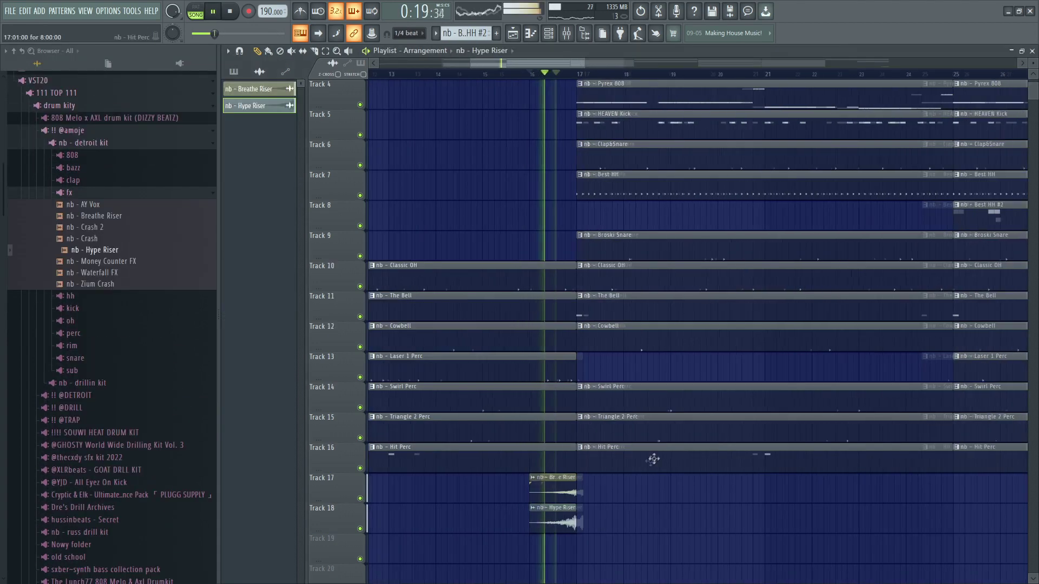
Copy the Breathe Riser and Hype Riser clips to bar 64 on Tracks 17 and 18
scroll(653, 431, "down", 2)
left_click_drag(523, 495, 894, 520)
scroll(907, 523, "up", 3)
scroll(907, 523, "up", 5)
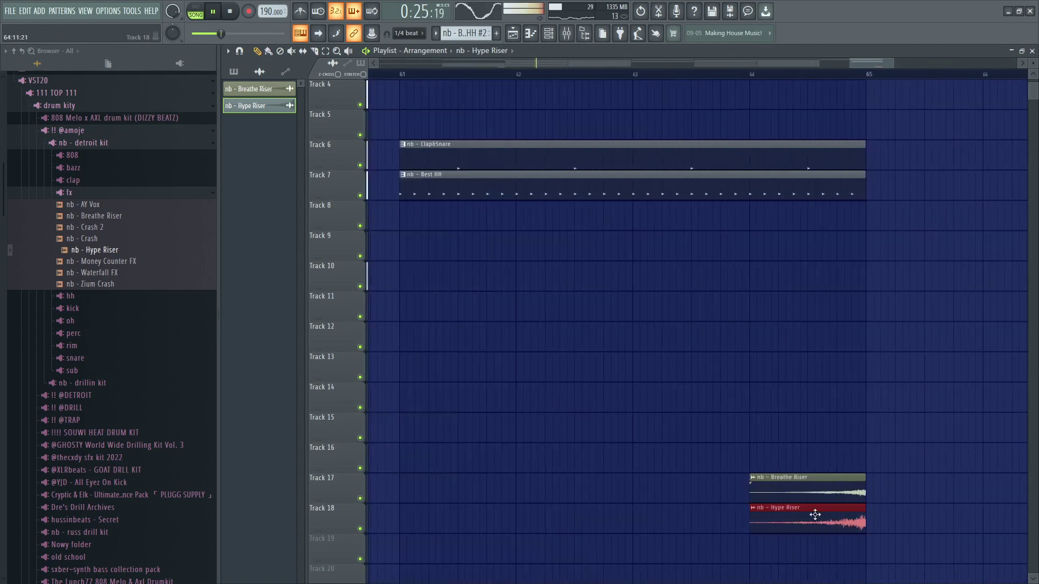
scroll(819, 513, "down", 8)
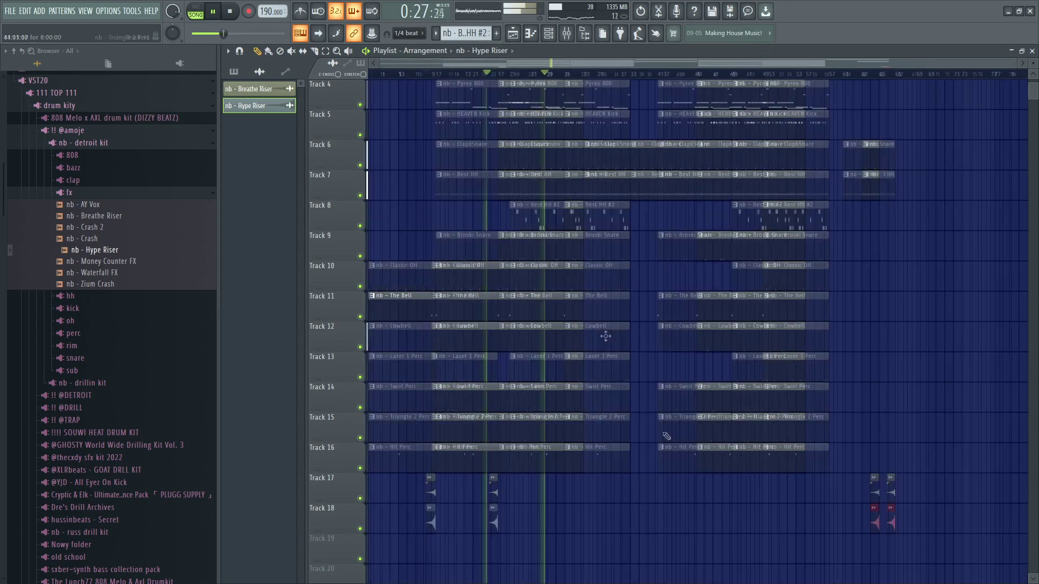
Lower the Hit Perc mixer track's volume slightly, and select the Kontakt mixer track to show its effects
left_click(565, 34)
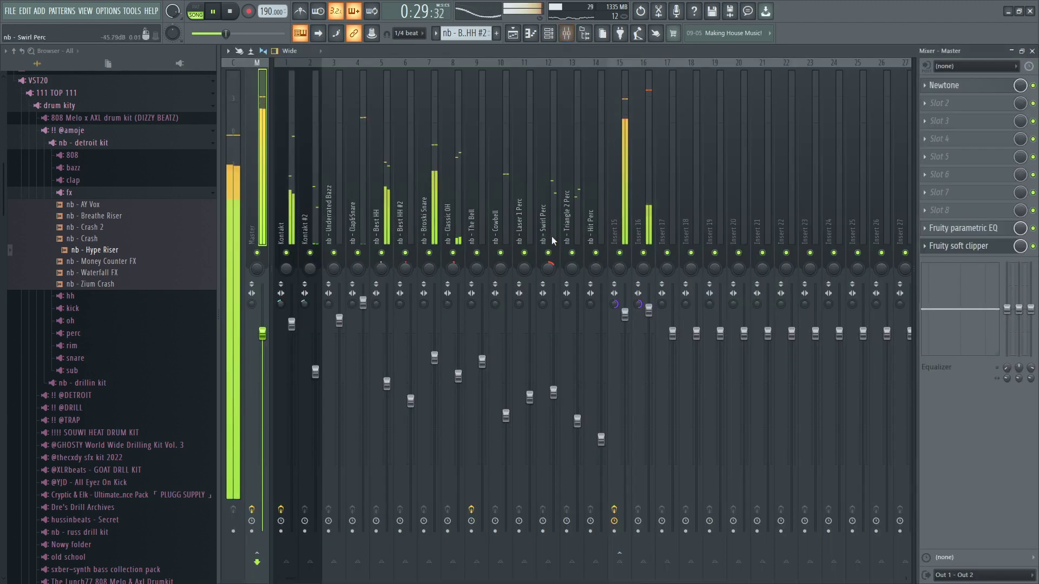
left_click_drag(601, 440, 601, 444)
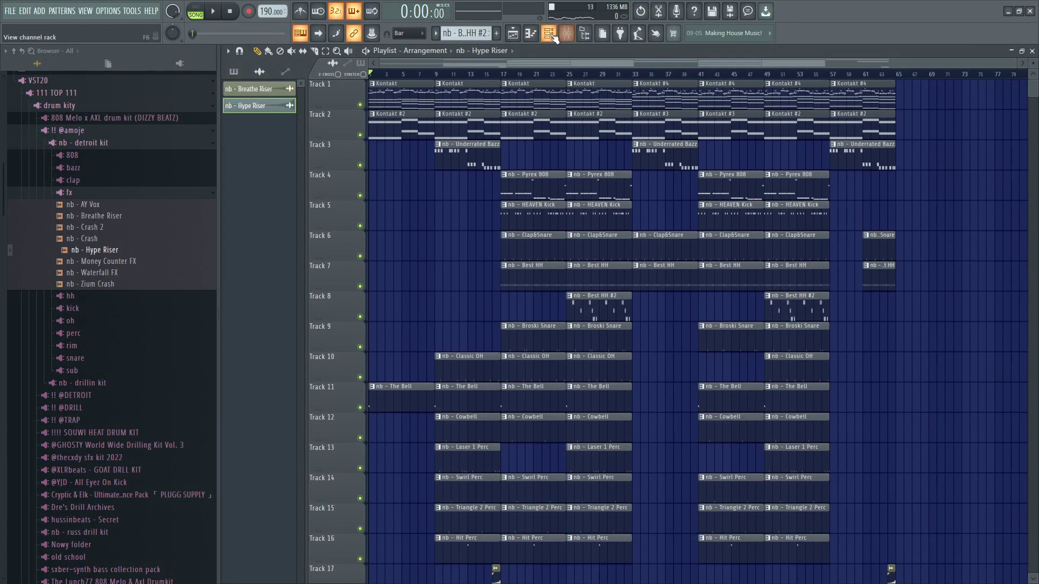
left_click(553, 35)
left_click(567, 35)
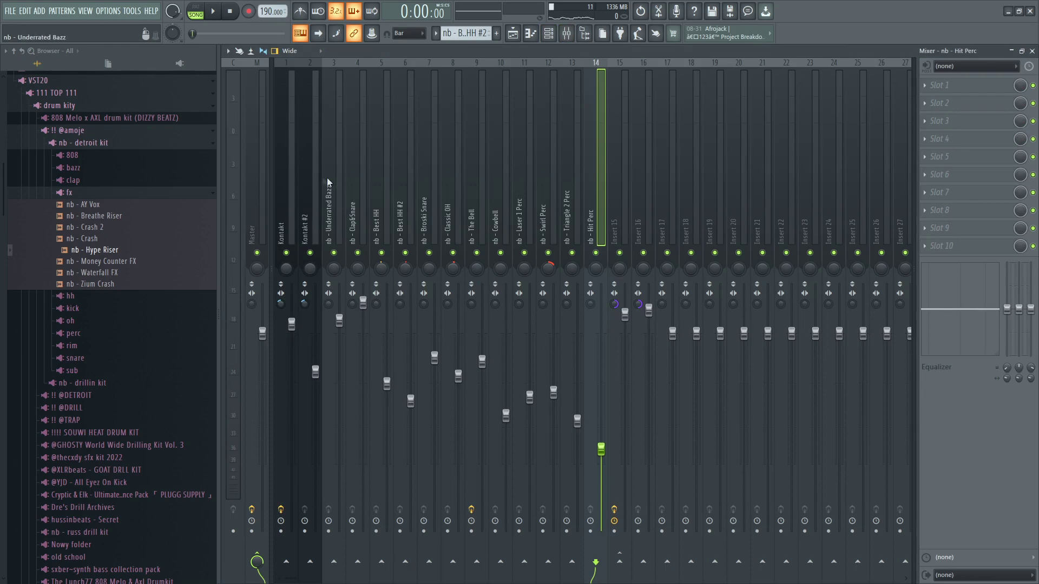
left_click(294, 170)
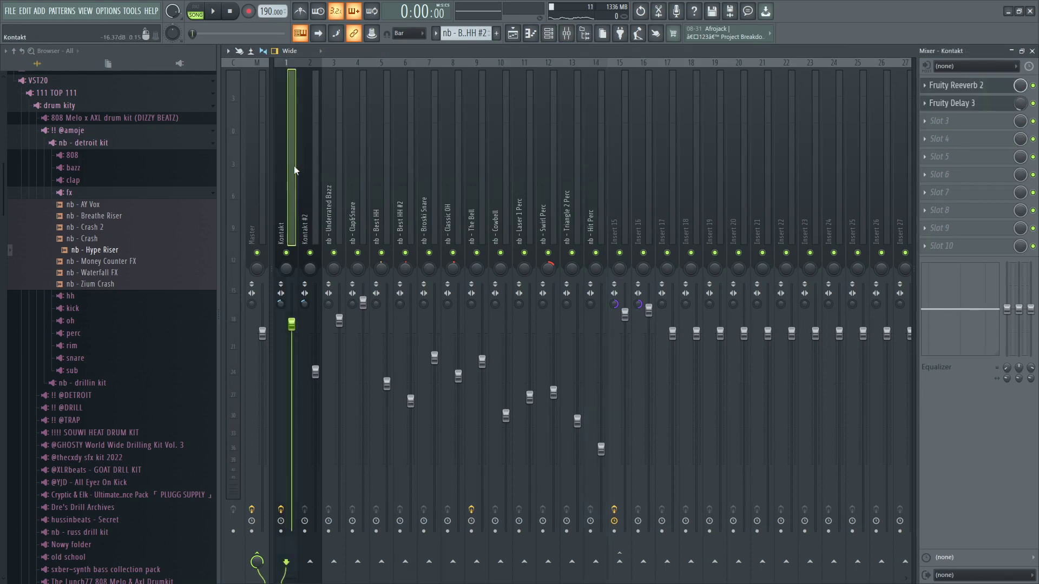
Select the Kontakt and Kontakt #2 mixer tracks together and route both to Insert 20 only
left_click(314, 164)
left_click(292, 158)
left_click(315, 157)
left_click(291, 150)
double_click(313, 154)
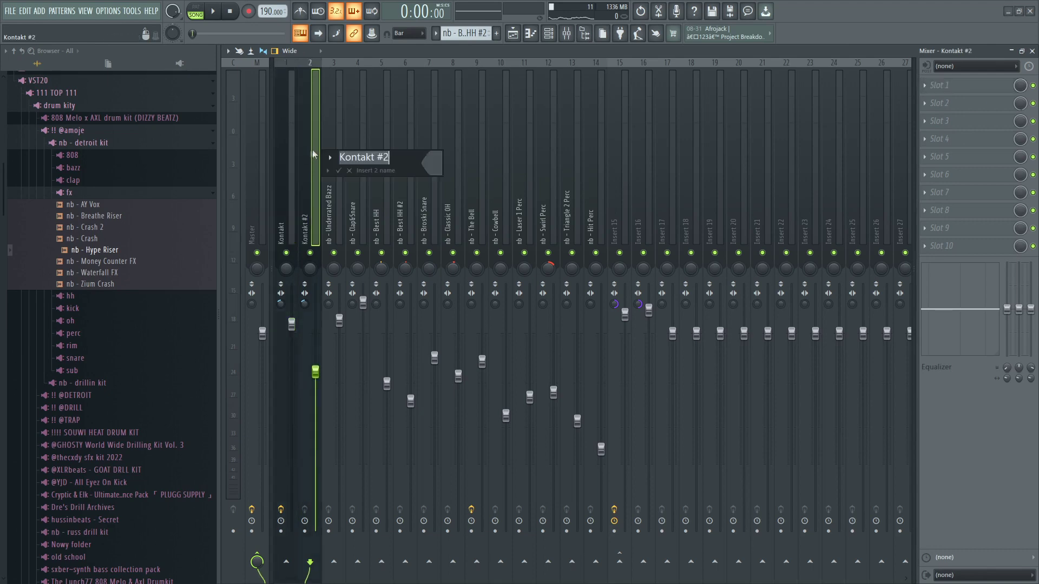
left_click(297, 170)
left_click(293, 172, "ctrl+shift")
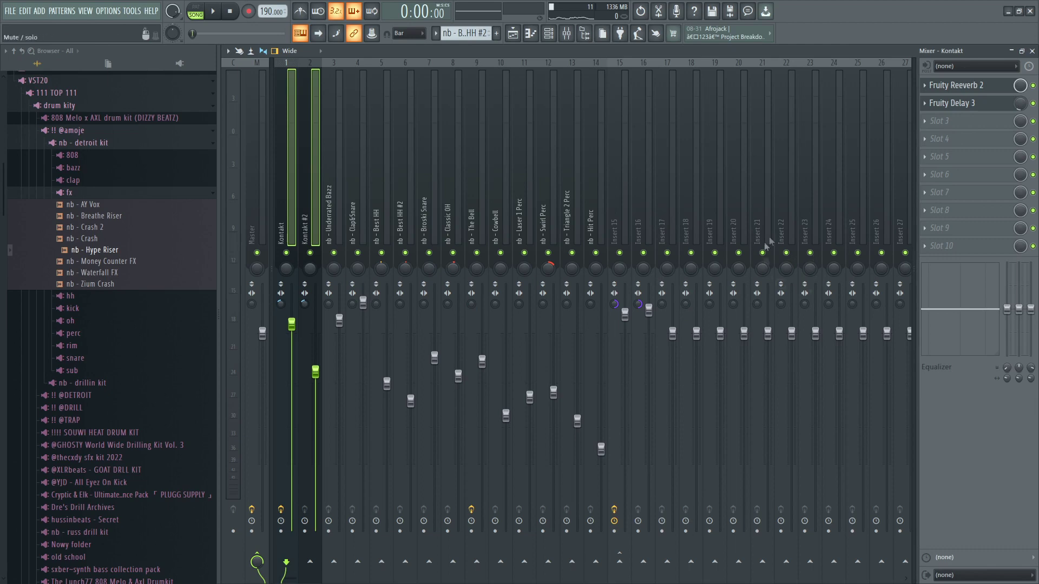
right_click(744, 563)
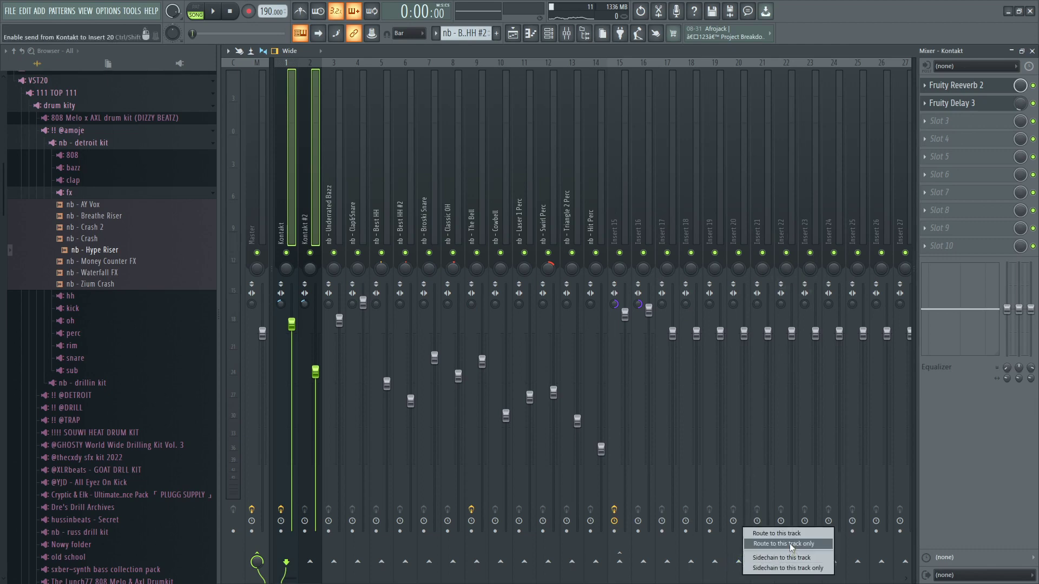
left_click(791, 544)
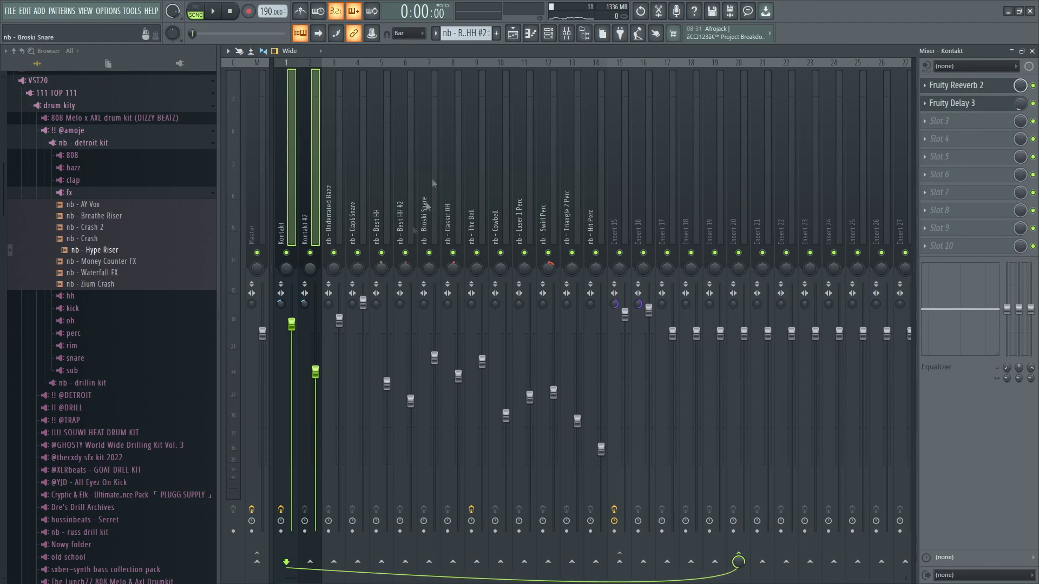
Add Gross Beat to the first effect slot of Insert 20 and load its HalfTime declick preset
left_click(733, 176)
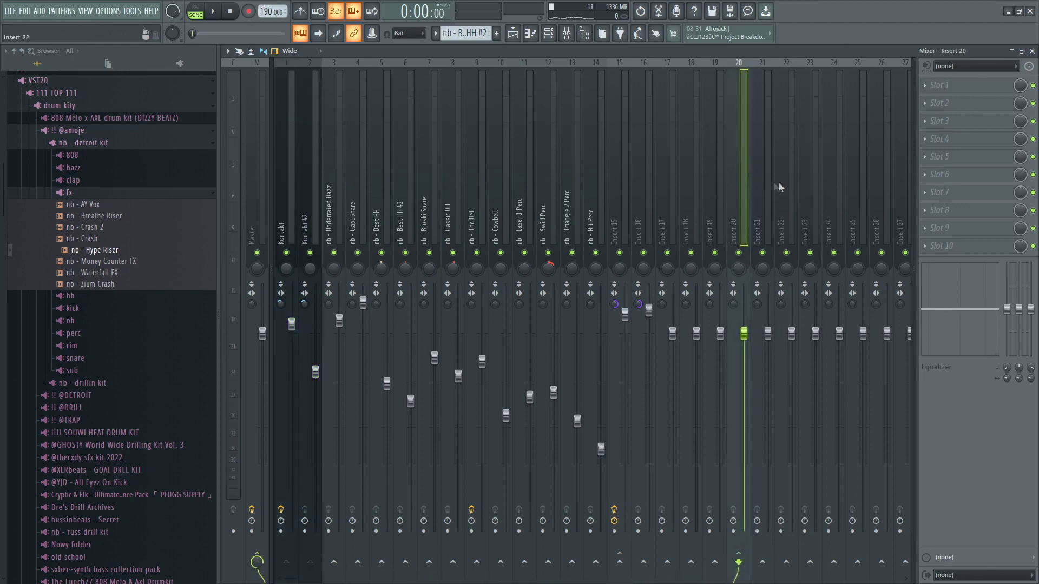
left_click(954, 95)
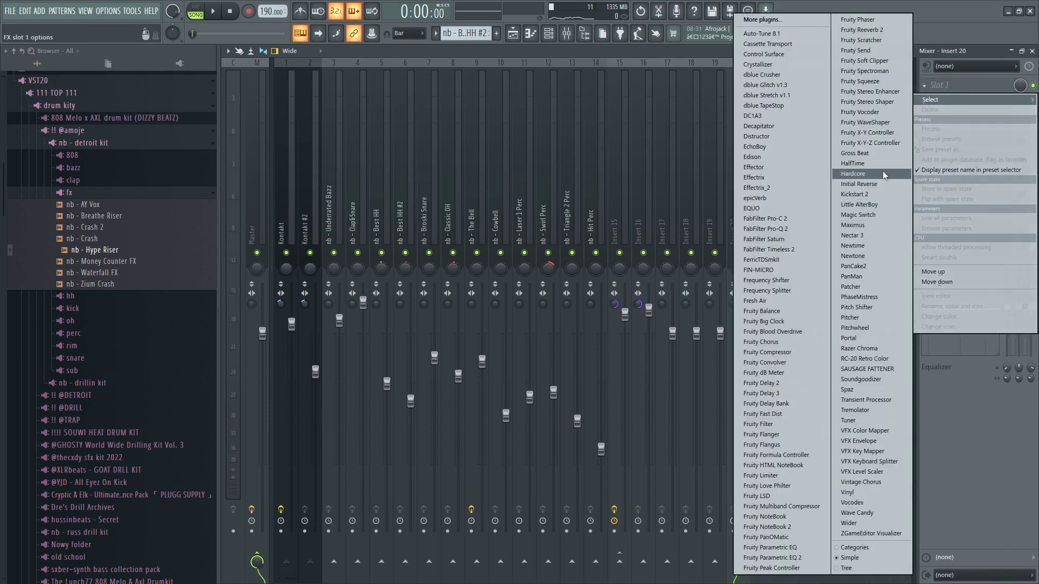
left_click(881, 152)
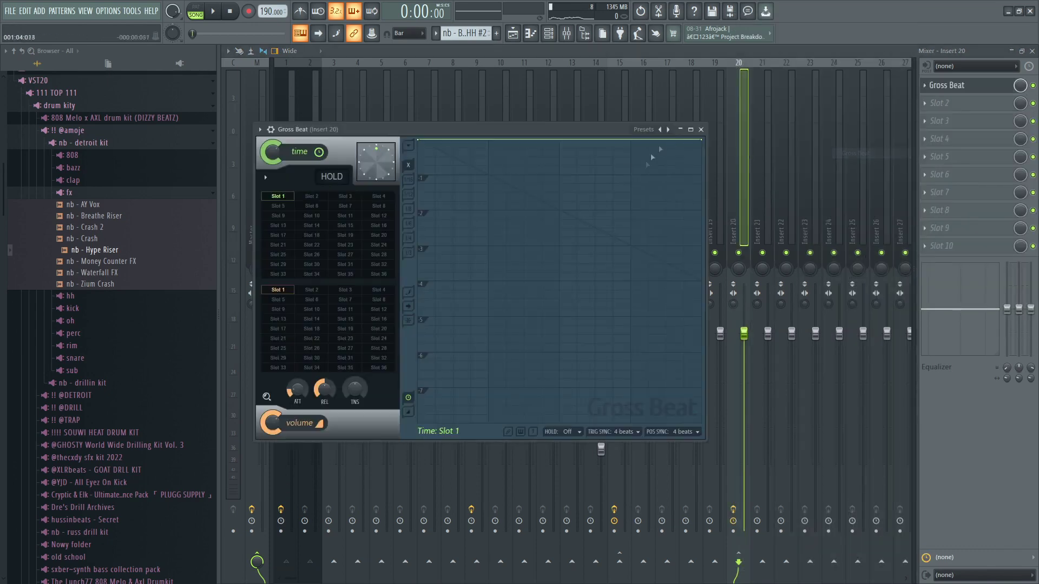
right_click(670, 131)
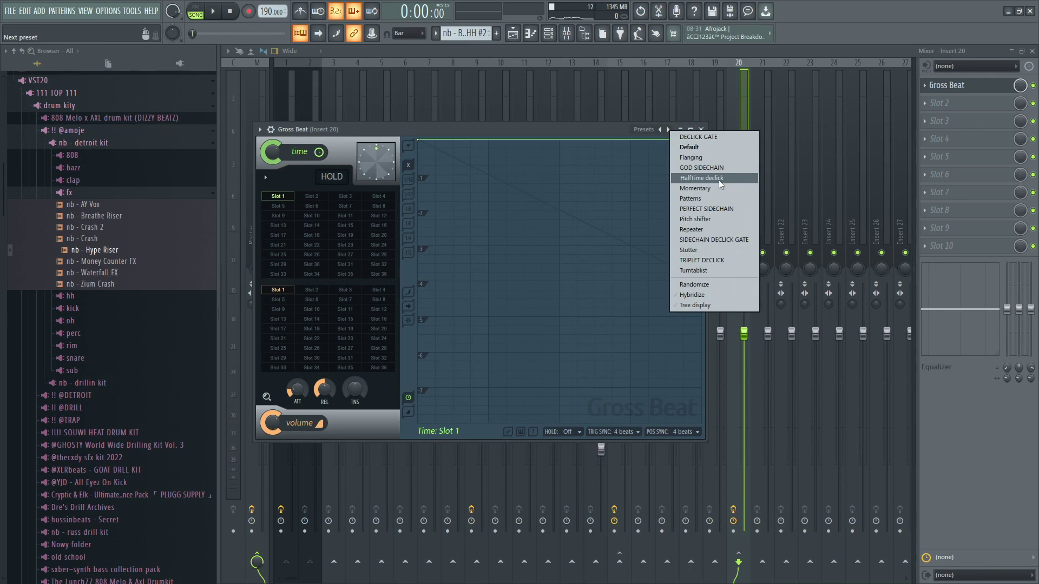
left_click(719, 179)
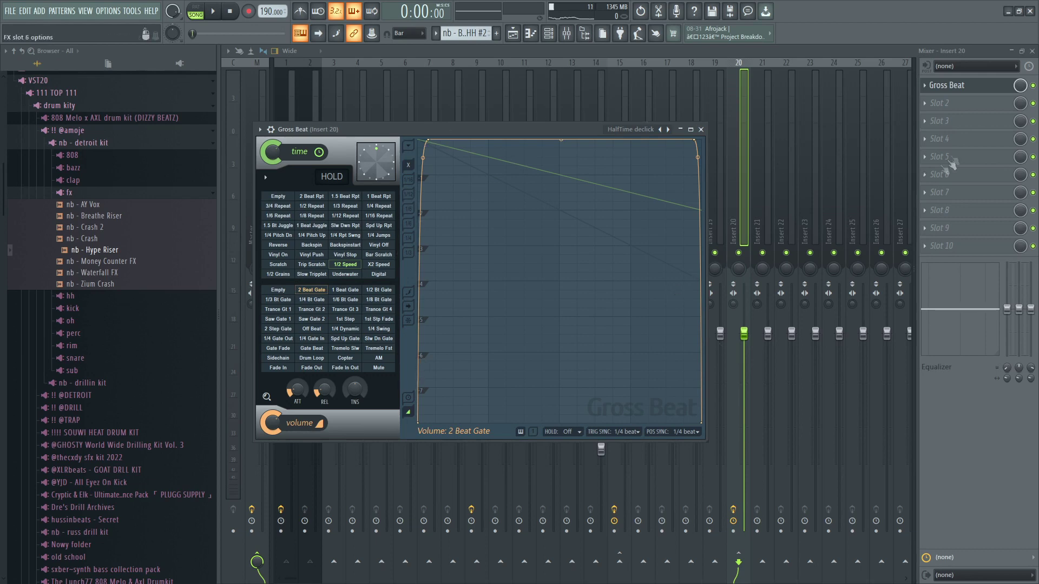
Add a second Gross Beat to Insert 20 with the Patterns preset and choose the Basic 1 time pattern
left_click(948, 108)
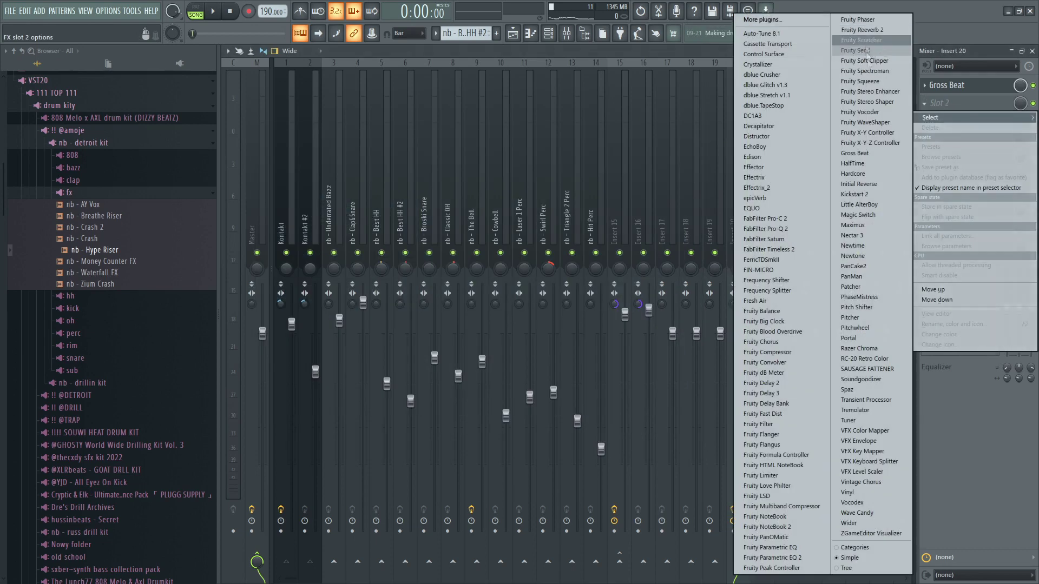
left_click(886, 160)
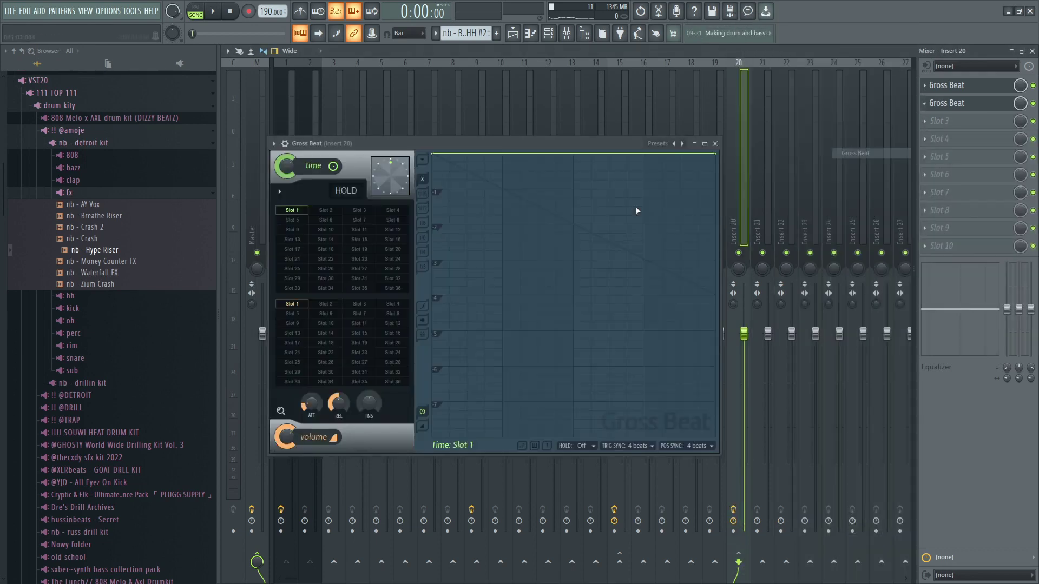
right_click(682, 143)
left_click(718, 212)
left_click(368, 211)
left_click(324, 211)
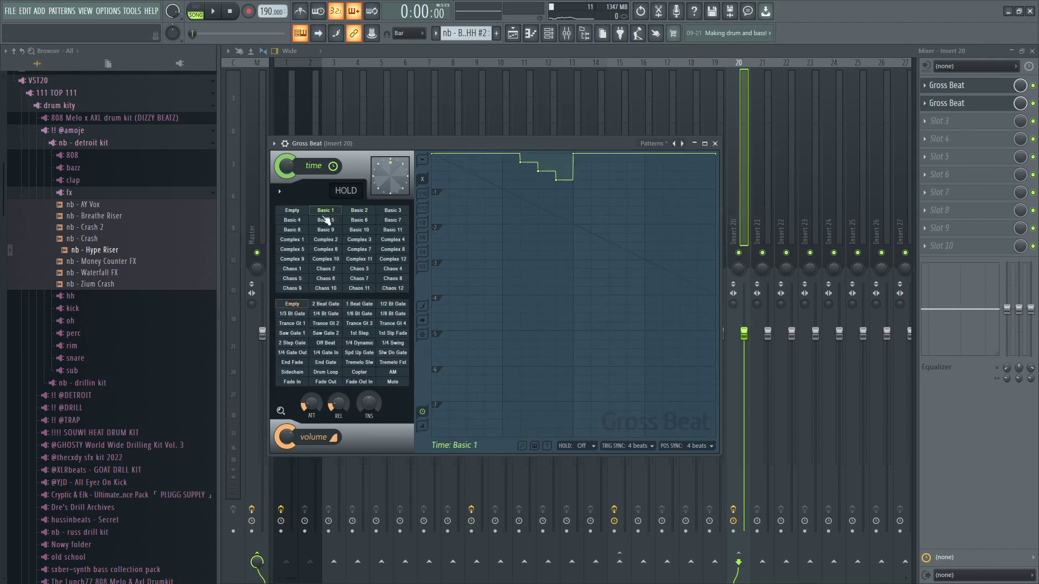
Add a third Gross Beat to Insert 20 with the Patterns preset and choose the Basic 7 time pattern
left_click(941, 121)
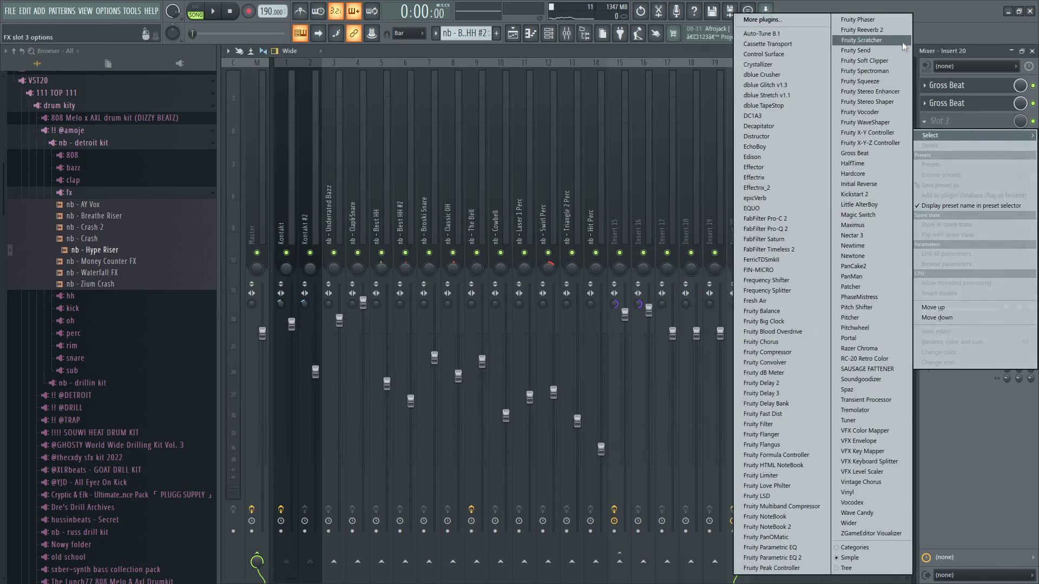
left_click(866, 154)
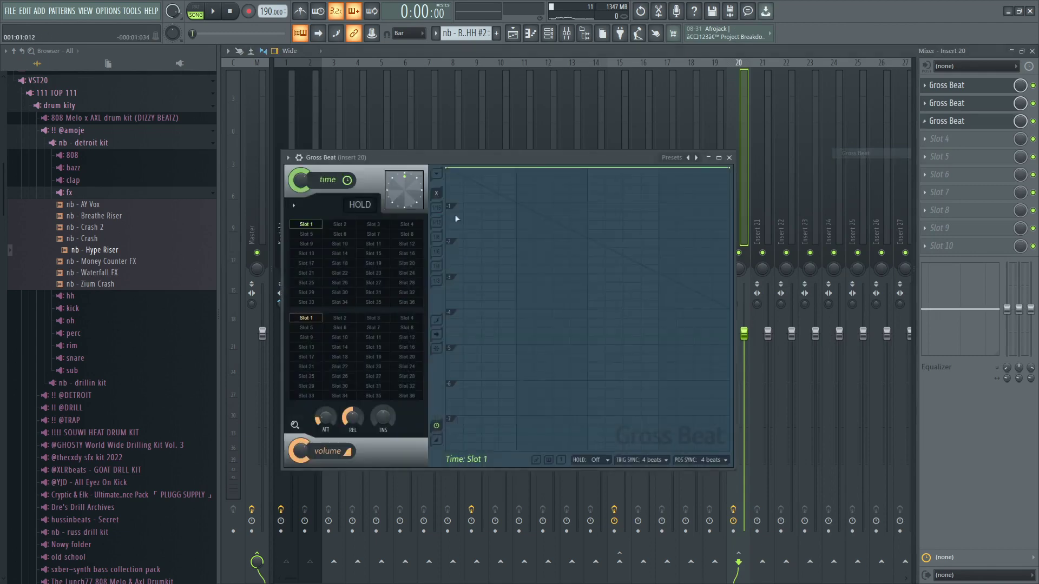
left_click(689, 158)
left_click(723, 224)
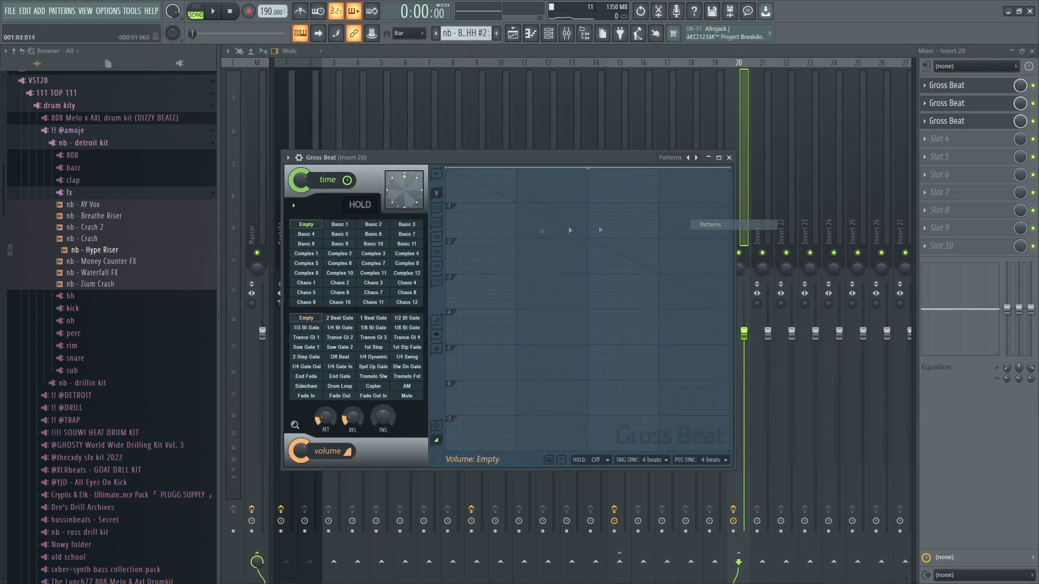
left_click(383, 236)
left_click(405, 234)
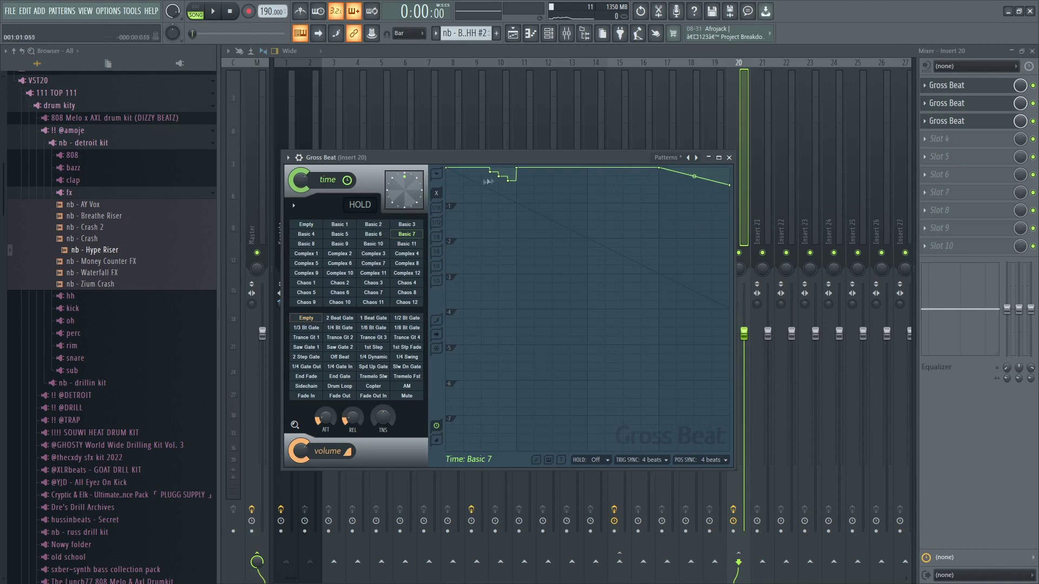
Play the Playlist arrangement from the start to hear the Gross Beat effects on the melody
key("F5")
scroll(389, 92, "up", 3)
scroll(391, 108, "up", 4)
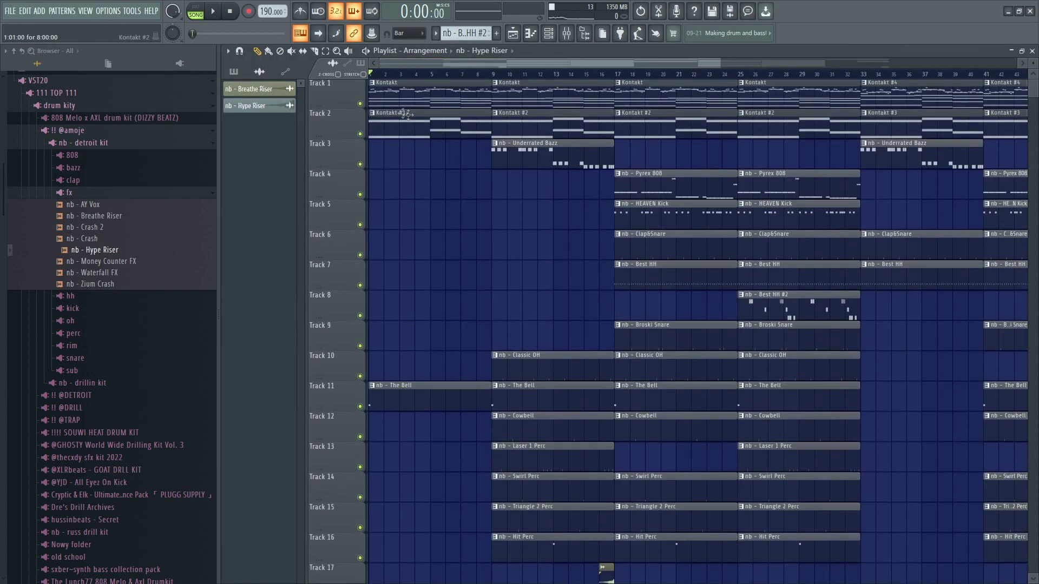
key("space")
key("space")
key("space")
Create a mute/solo automation clip for the first Gross Beat on Insert 20 and view it in the Playlist
left_click(566, 33)
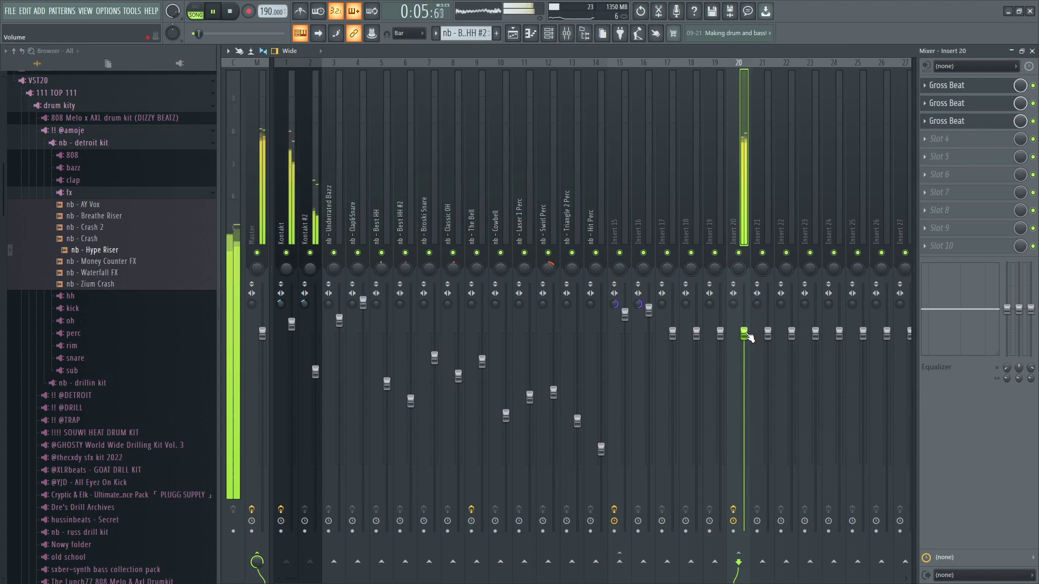
right_click(1033, 85)
left_click(984, 165)
key("space")
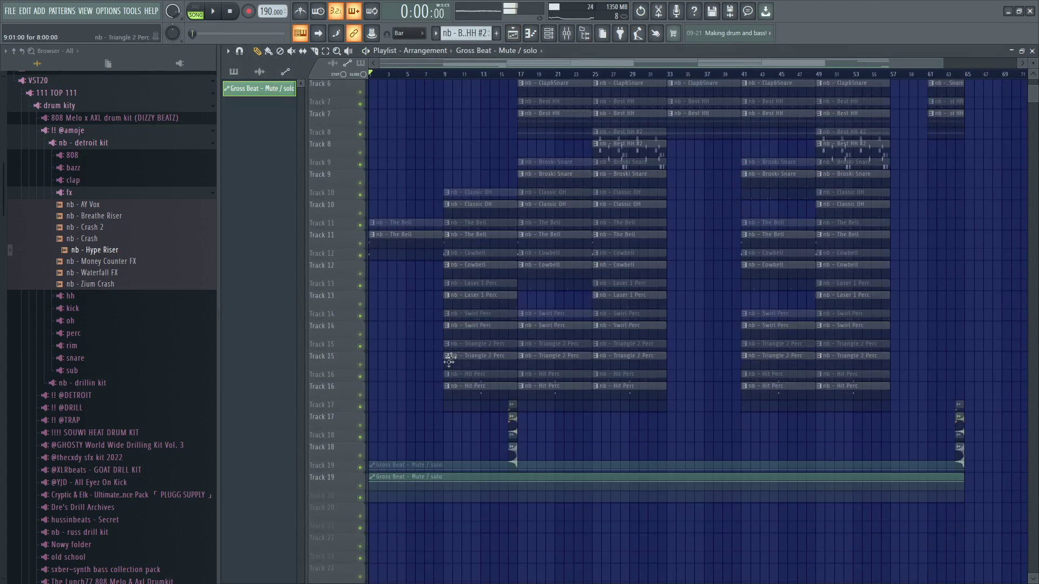
scroll(449, 362, "down", 1)
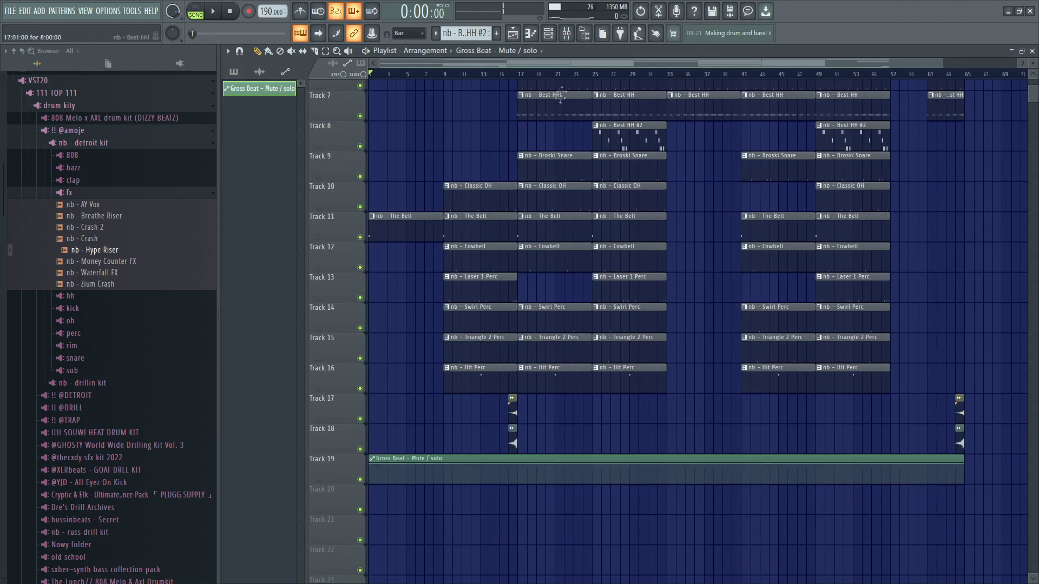
left_click(578, 34)
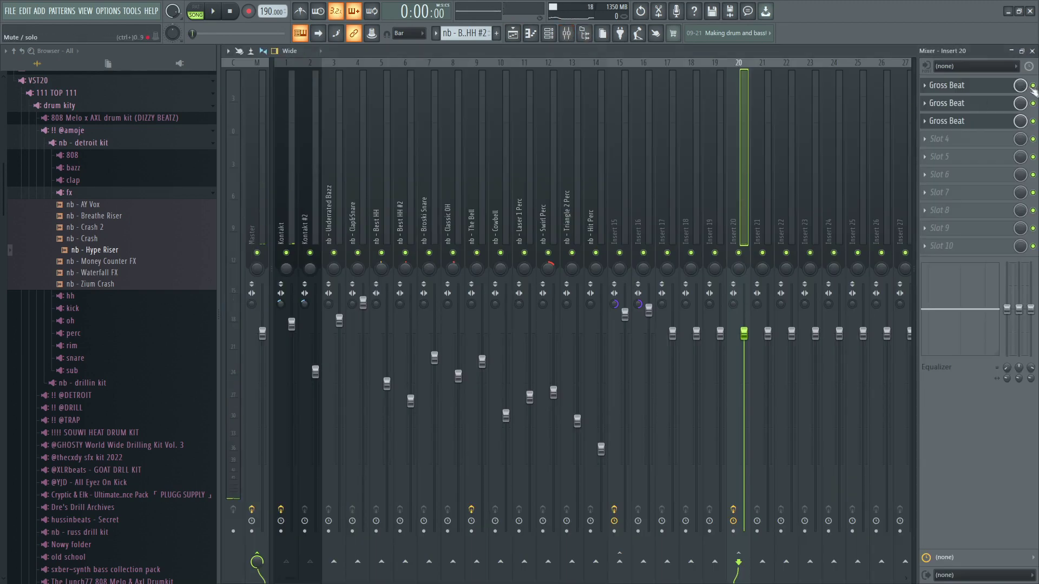
right_click(1026, 88)
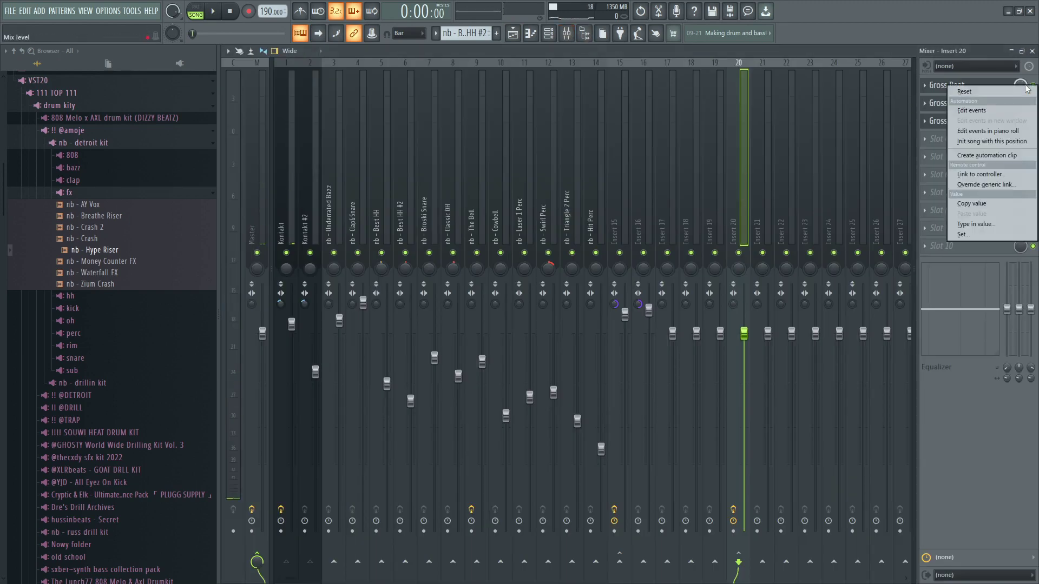
left_click(946, 28)
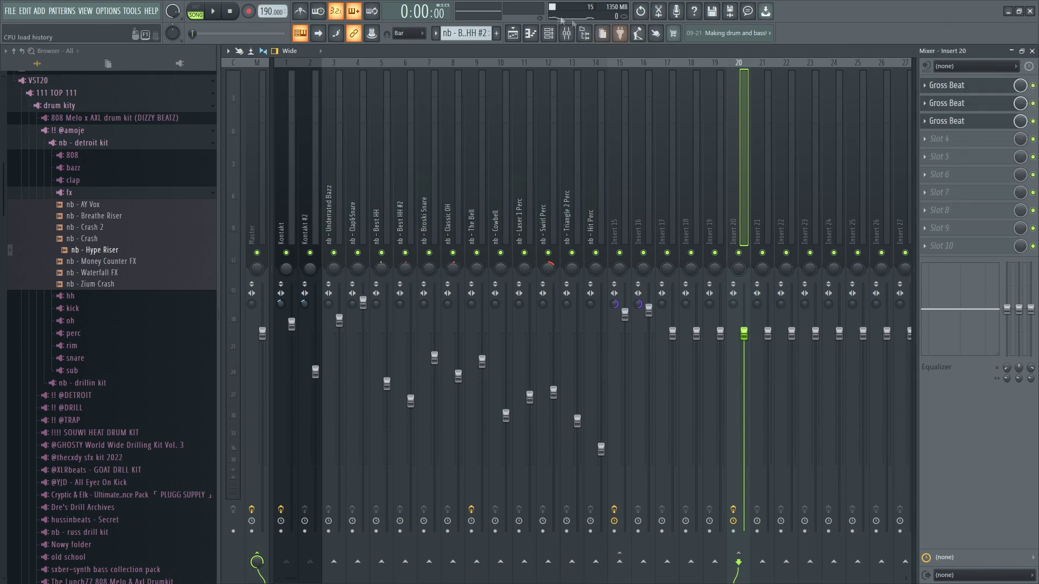
left_click(513, 34)
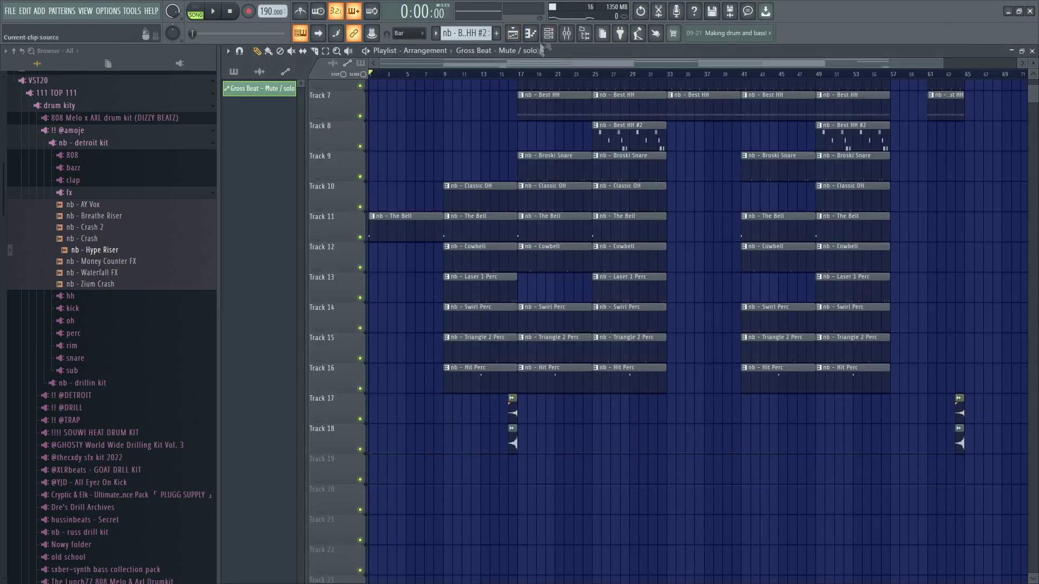
left_click(565, 33)
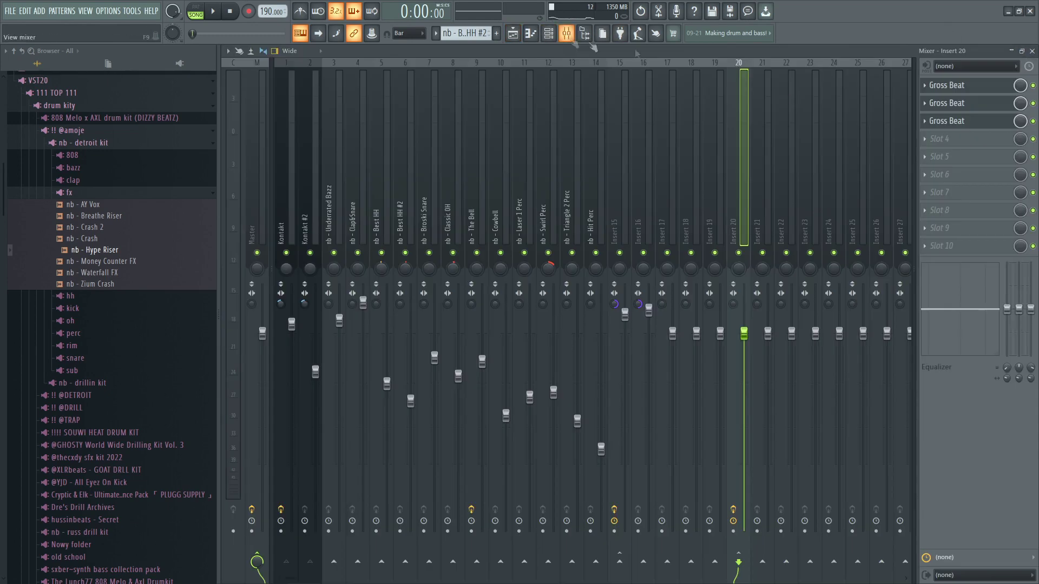
right_click(1033, 86)
left_click(928, 40)
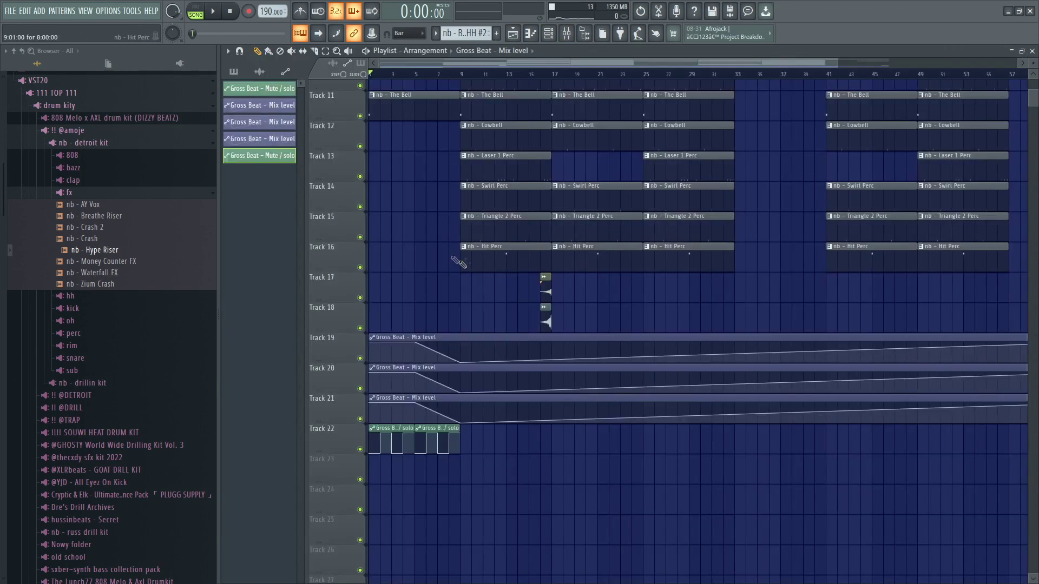
Lower the end points of the three Gross Beat mix level automation clips on Tracks 19–21 to the bottom, with the arrangement playing
scroll(459, 261, "up", 4)
scroll(447, 255, "down", 2)
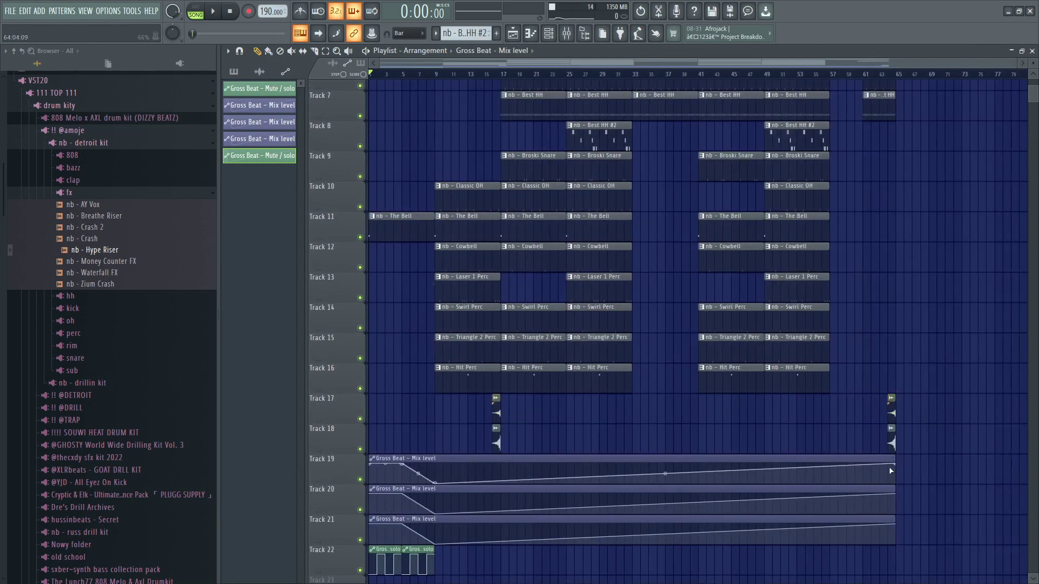
key("space")
left_click_drag(891, 470, 898, 548)
scroll(391, 294, "up", 5)
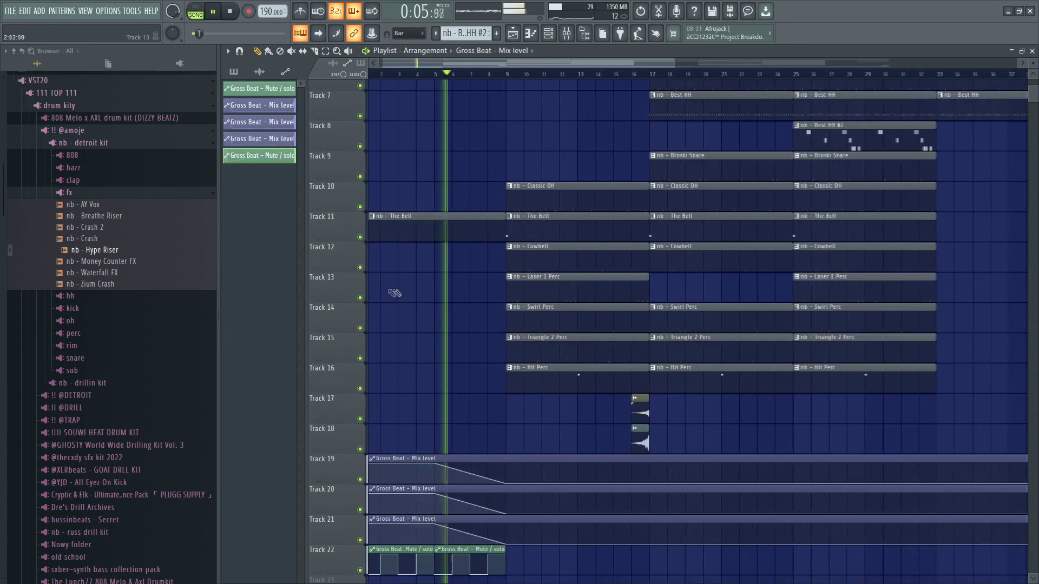
Copy the Breathe Riser and Hype Riser clips to bar 8 on Tracks 17 and 18, and play the transition into bar 9
scroll(418, 287, "down", 1)
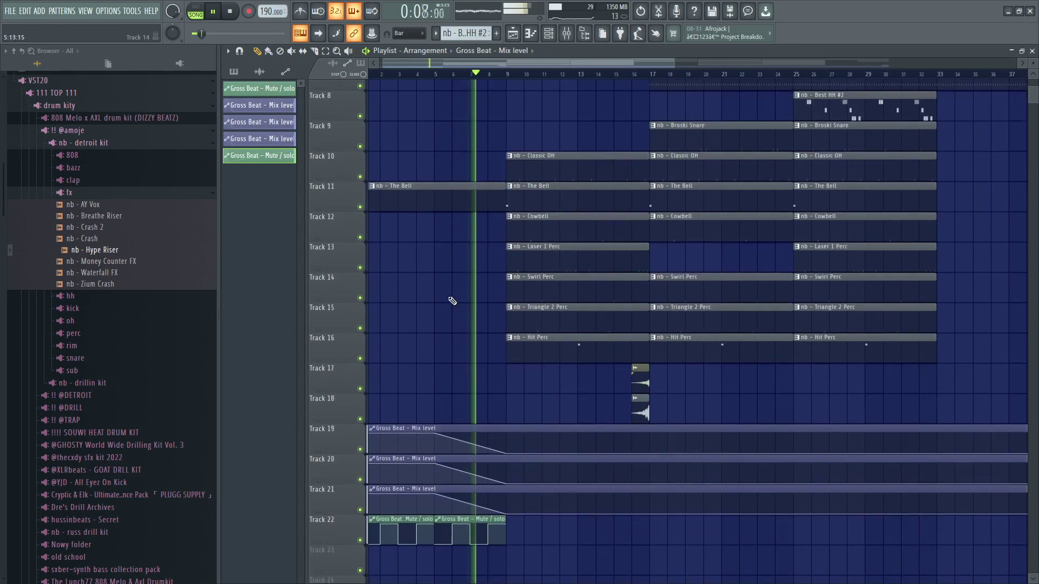
scroll(454, 296, "down", 1)
left_click_drag(611, 379, 488, 389)
key("space")
left_click(463, 74)
key("space")
scroll(503, 170, "up", 3)
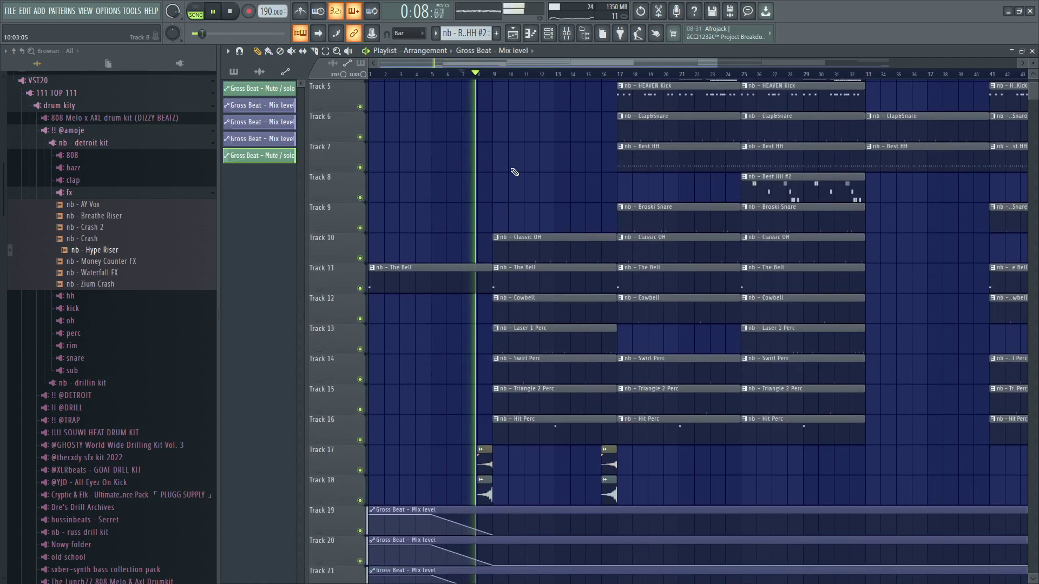
scroll(557, 232, "up", 2)
scroll(557, 233, "down", 1)
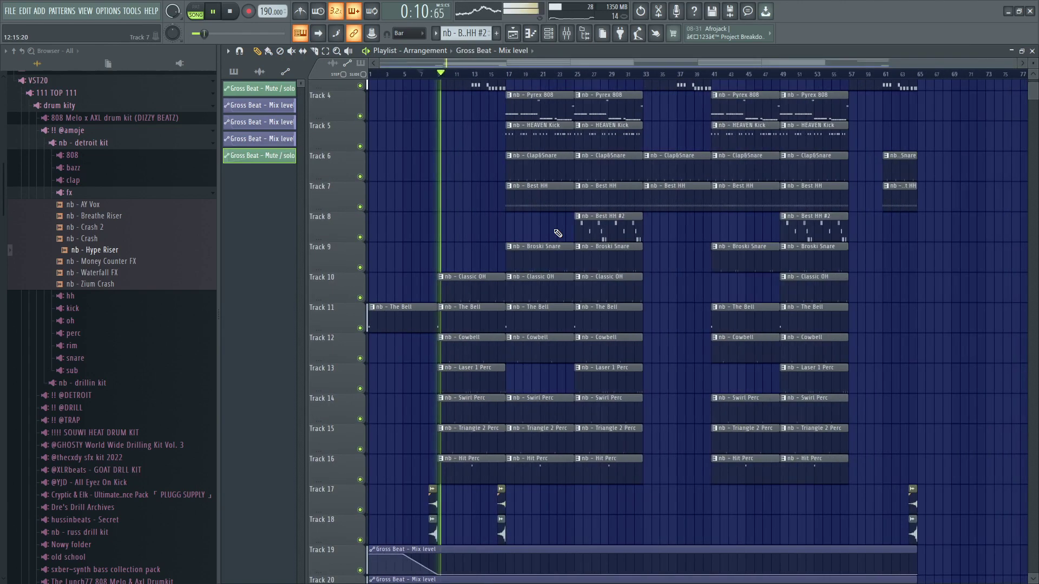
scroll(479, 216, "down", 2)
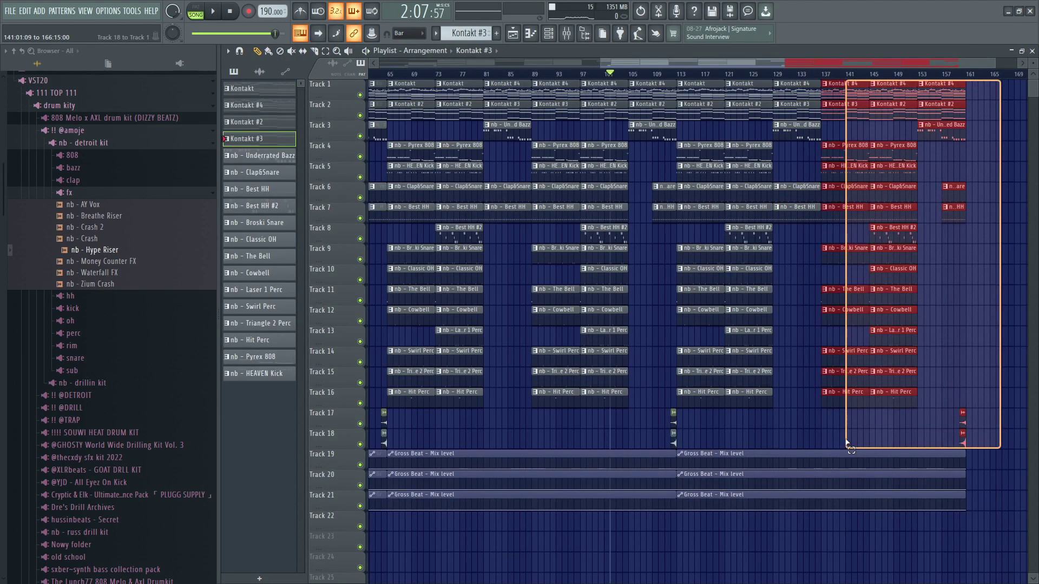
Delete all clips from bar 137 onward on Tracks 1–18, leaving the Gross Beat automation clips
left_click_drag(847, 444, 847, 441)
key("Delete")
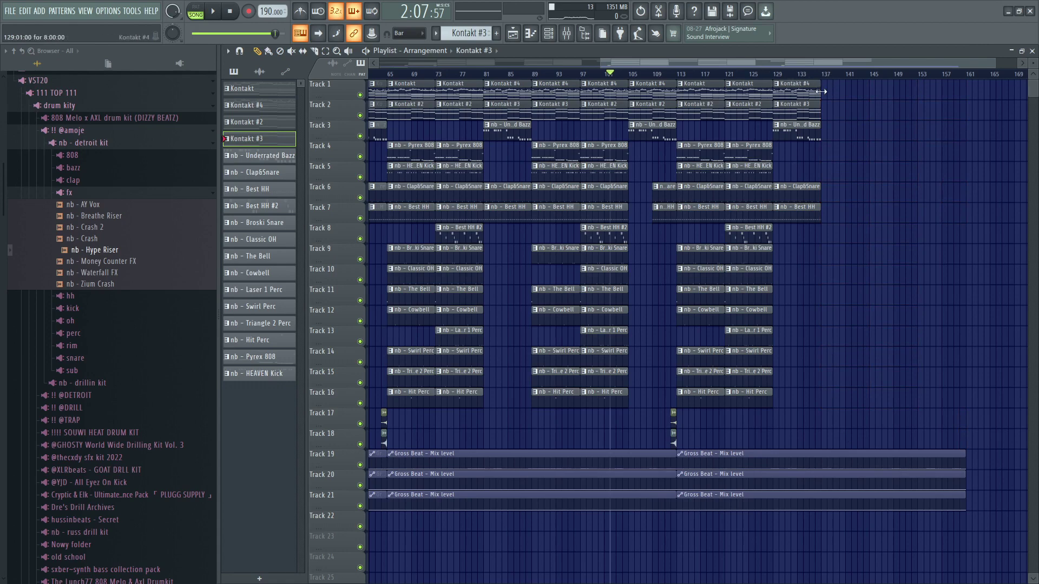
scroll(742, 376, "down", 3)
scroll(913, 184, "up", 5)
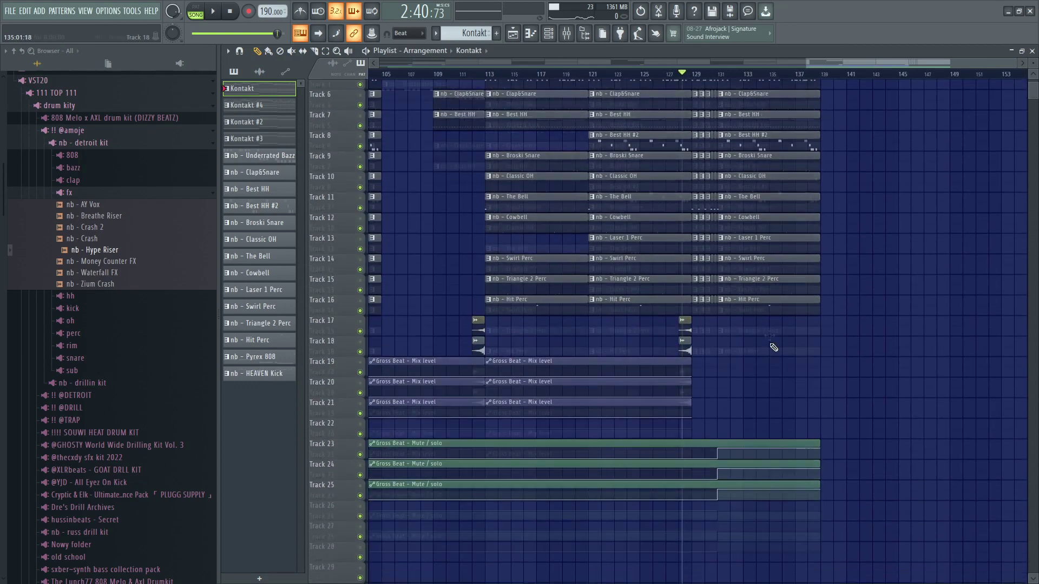
scroll(773, 347, "up", 2)
scroll(776, 260, "up", 3)
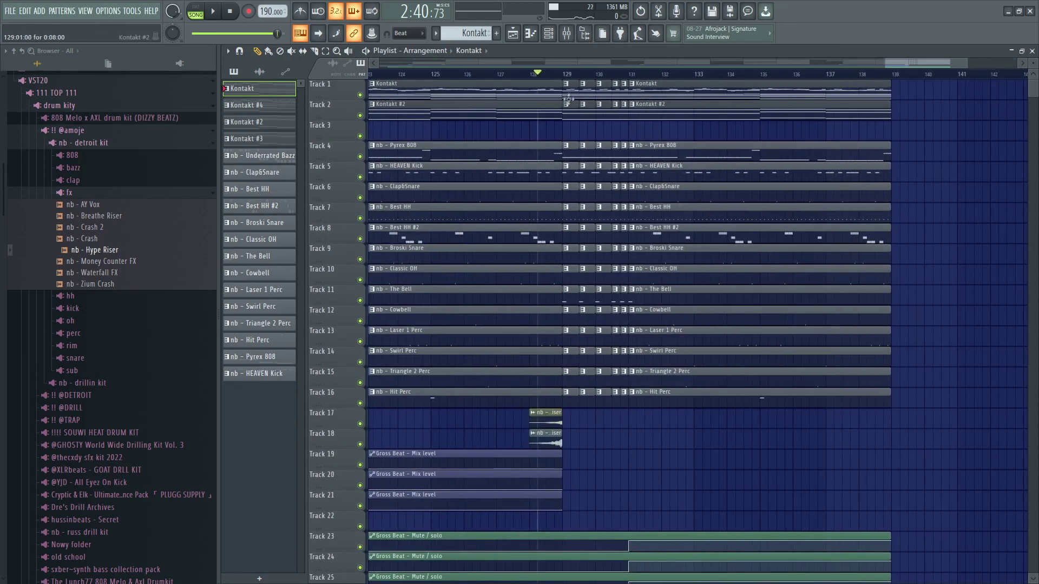
Delete the short sliced clips between bars 129 and 131 on Tracks 1–16
scroll(570, 107, "up", 3)
left_click_drag(569, 86, 737, 417)
key("Delete")
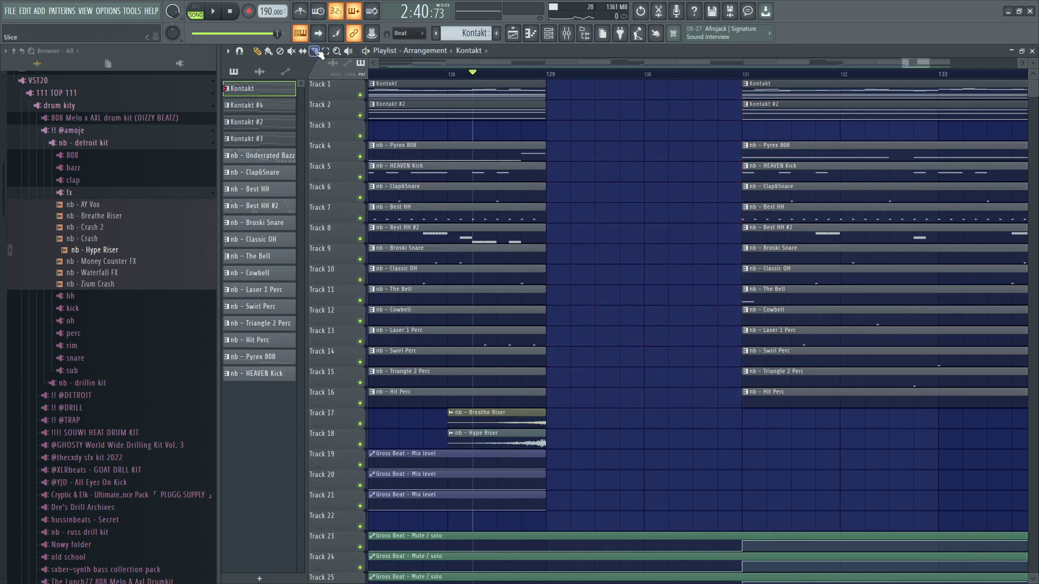
Slice off the first half bar of the Tracks 1–16 clips at bar 131 and repeat it from bar 129 up to bar 131
left_click_drag(801, 417, 800, 418)
left_click_drag(768, 91, 572, 384)
key("ctrl+b")
key("ctrl+b")
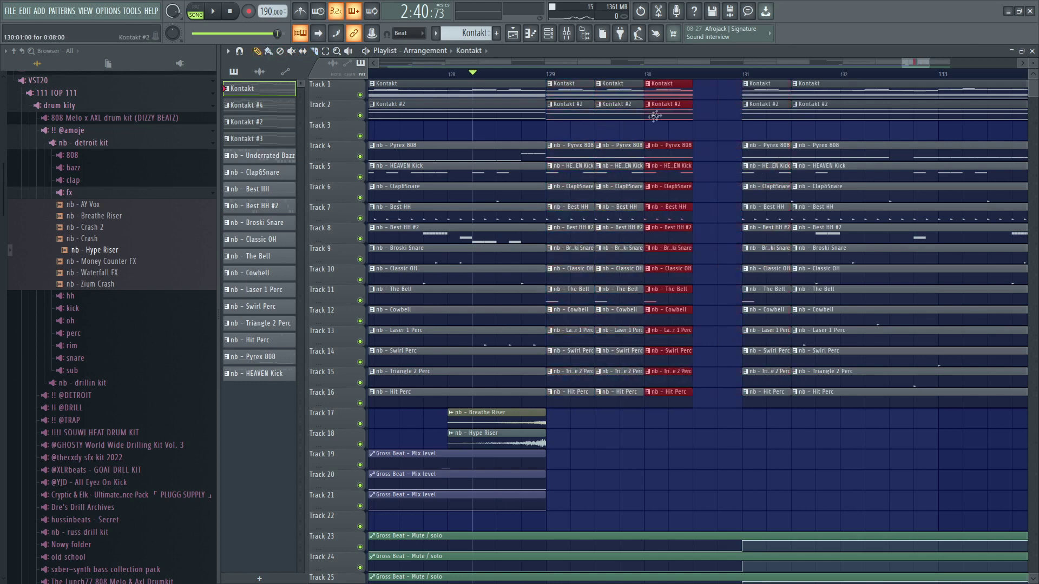
key("ctrl+b")
Turn the last half bar before bar 131 into two quarter-bar repeats and extend the following clips back to bar 131
mouse_move(739, 88)
left_mouse_down()
mouse_move(717, 87)
mouse_move(766, 201)
mouse_move(769, 394)
mouse_move(755, 238)
mouse_move(776, 90)
left_mouse_up()
key("ctrl+b")
left_click(744, 136, "ctrl")
left_click_drag(803, 90, 750, 394)
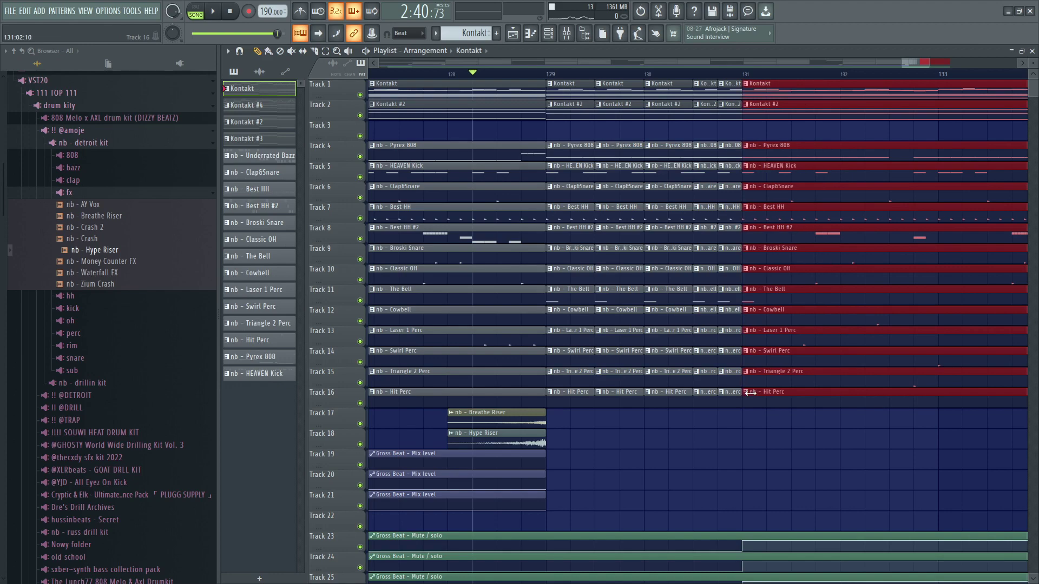
left_click(771, 431, "ctrl")
Play the repeated slices at bars 129–131 and review the whole arrangement down to the Gross Beat automation tracks
scroll(653, 211, "down", 2)
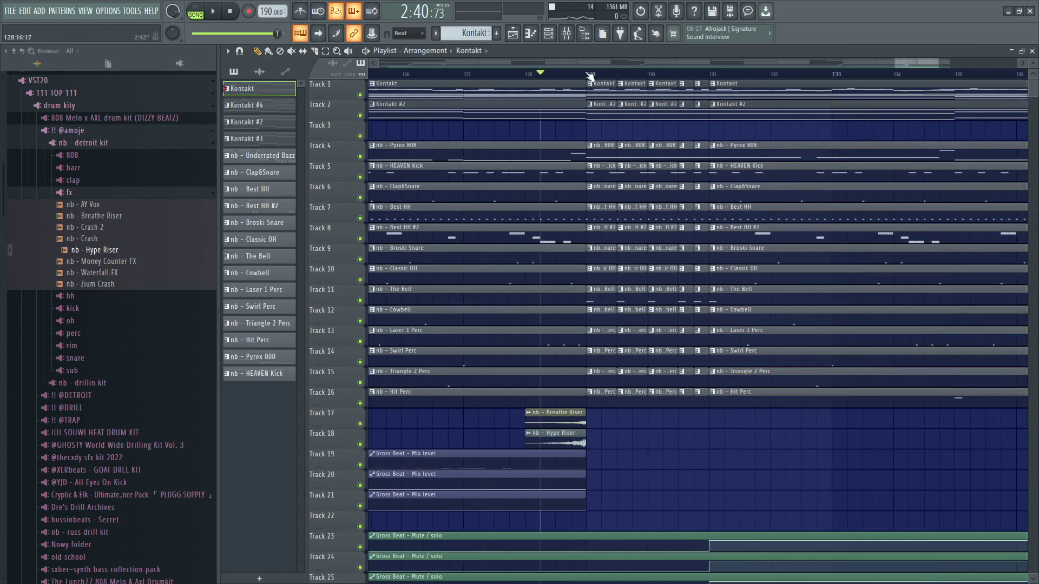
scroll(633, 249, "down", 3)
scroll(680, 290, "down", 1)
left_click_drag(612, 390, 593, 429)
scroll(636, 308, "up", 3)
scroll(642, 244, "down", 4)
scroll(646, 187, "up", 1)
left_click(633, 139, "ctrl")
key("space")
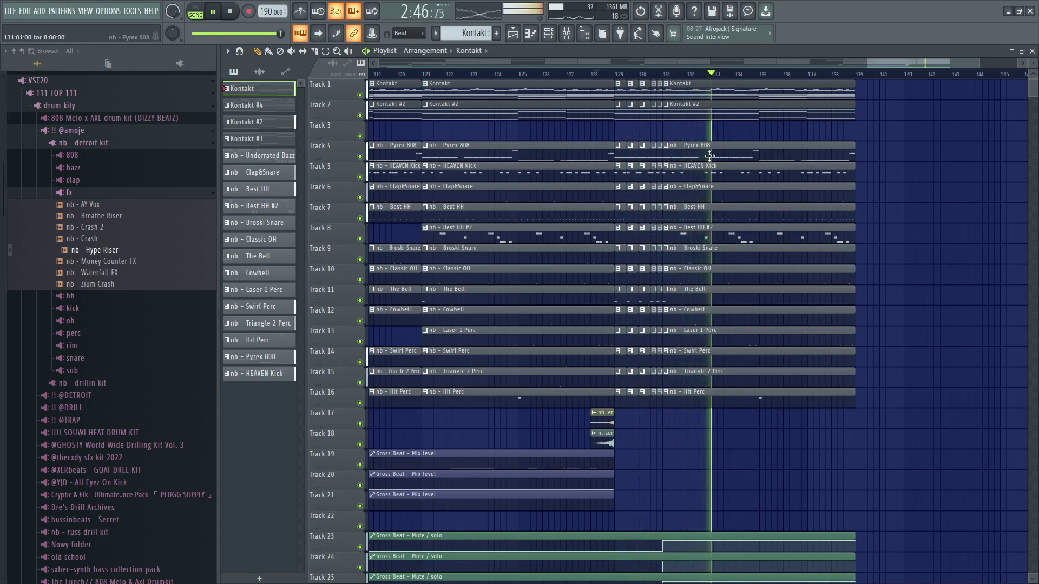
scroll(709, 157, "down", 2)
scroll(709, 156, "down", 3)
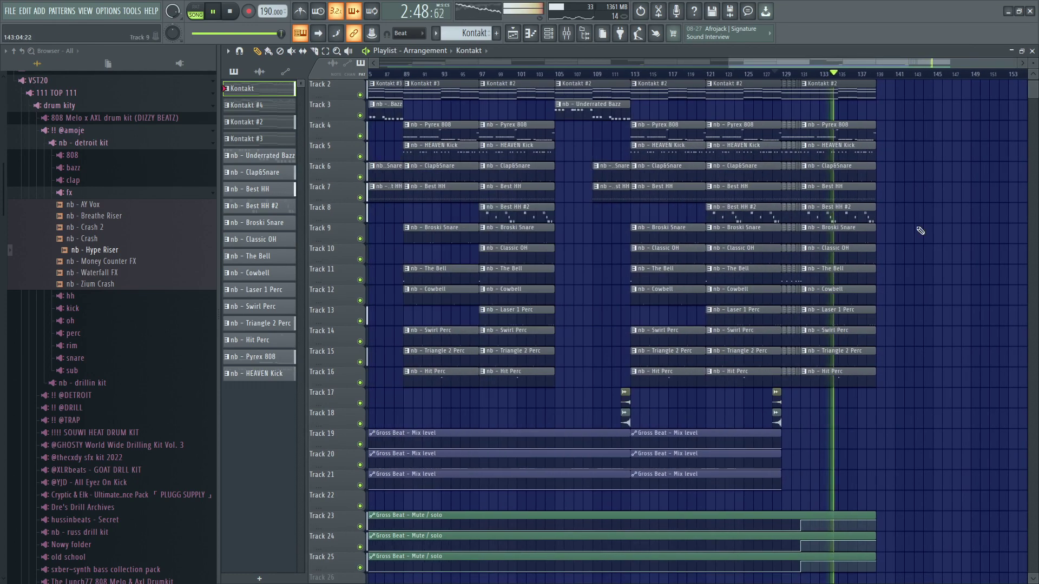
scroll(882, 225, "down", 3)
scroll(796, 220, "down", 3)
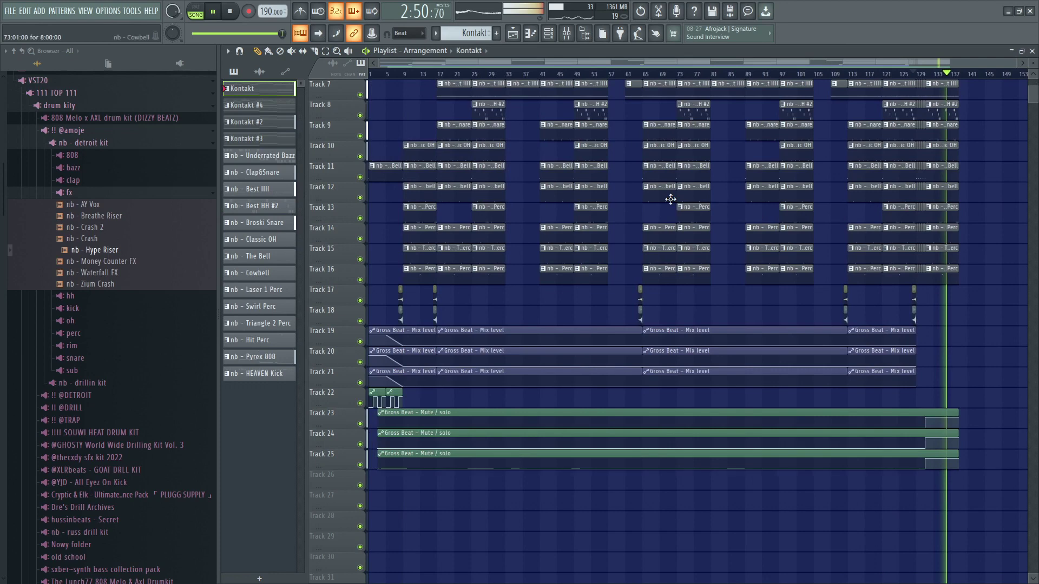
Create an automation clip for the Master track's volume and view it in the Playlist
key("F9")
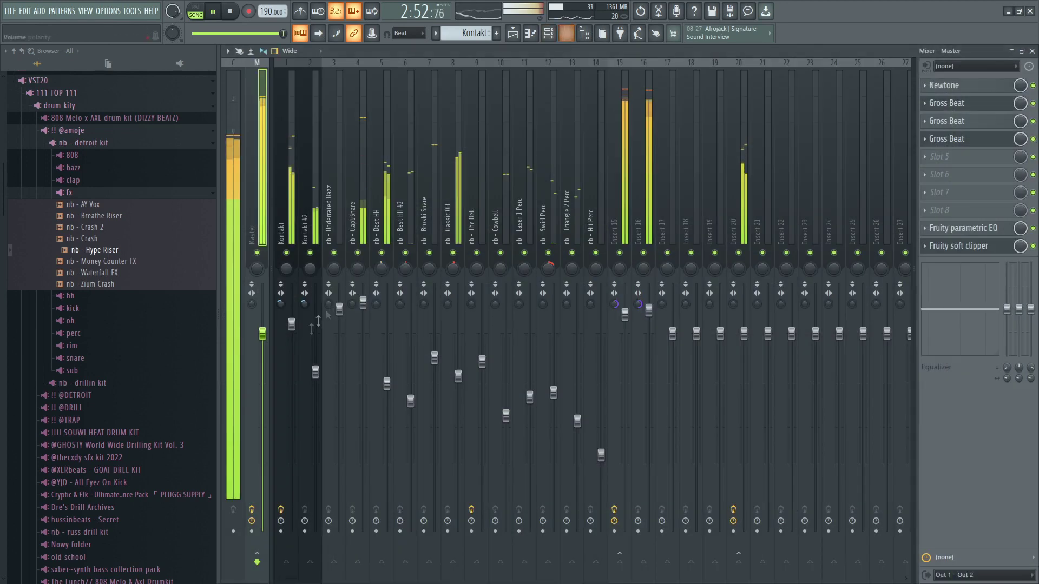
right_click(339, 309)
left_click(306, 401)
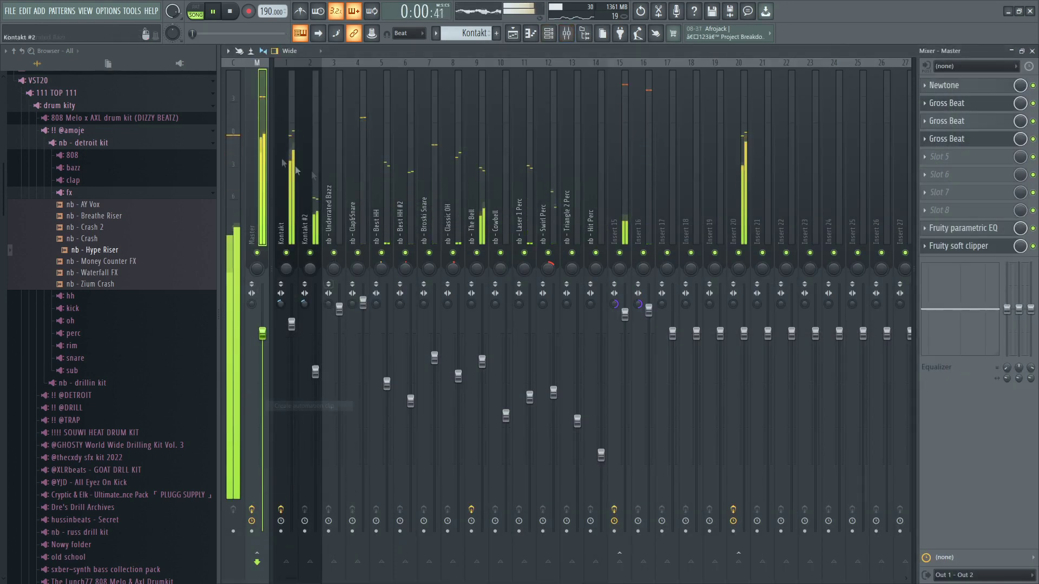
key("space")
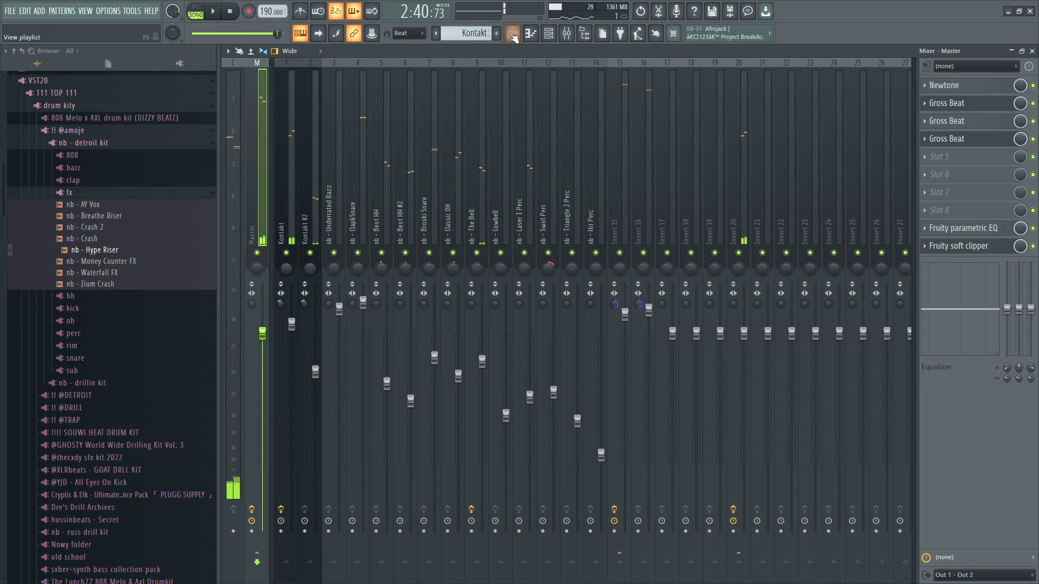
left_click(512, 34)
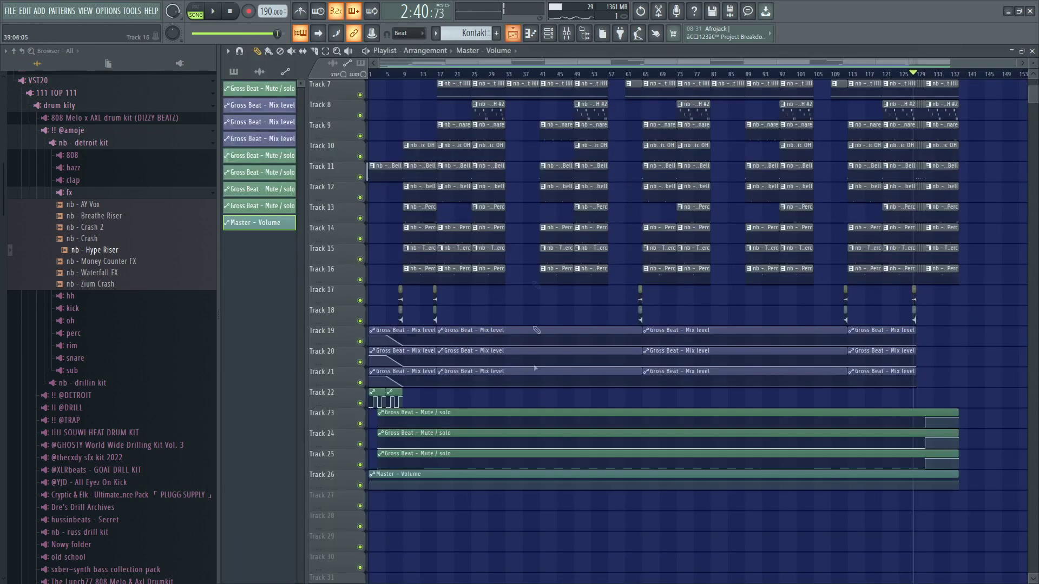
Add a Master volume automation point at bar 131 with the end point's copied value, and lower the end point to the bottom as a fade-out
scroll(875, 485, "up", 5)
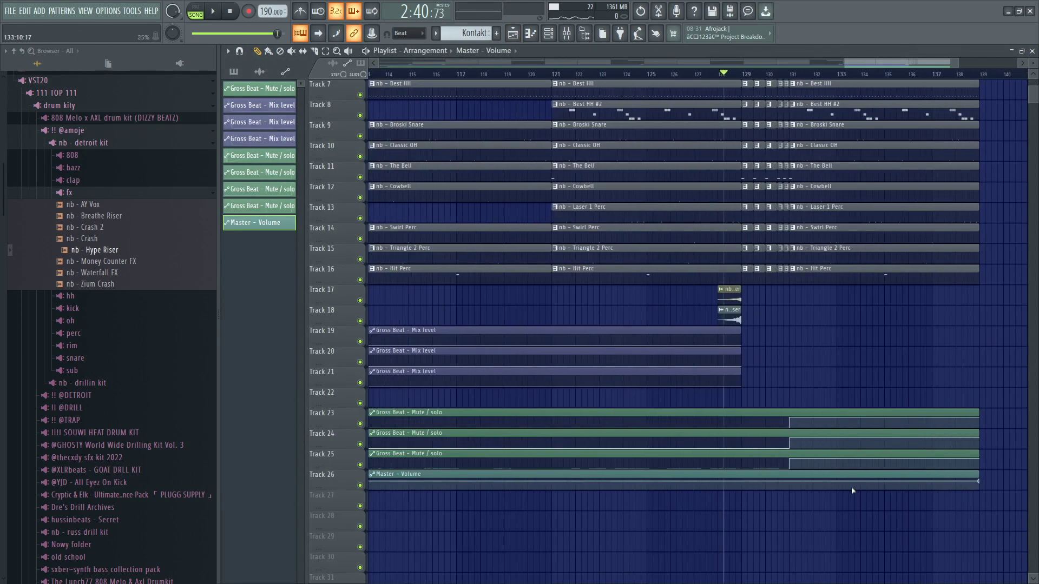
scroll(790, 475, "down", 2)
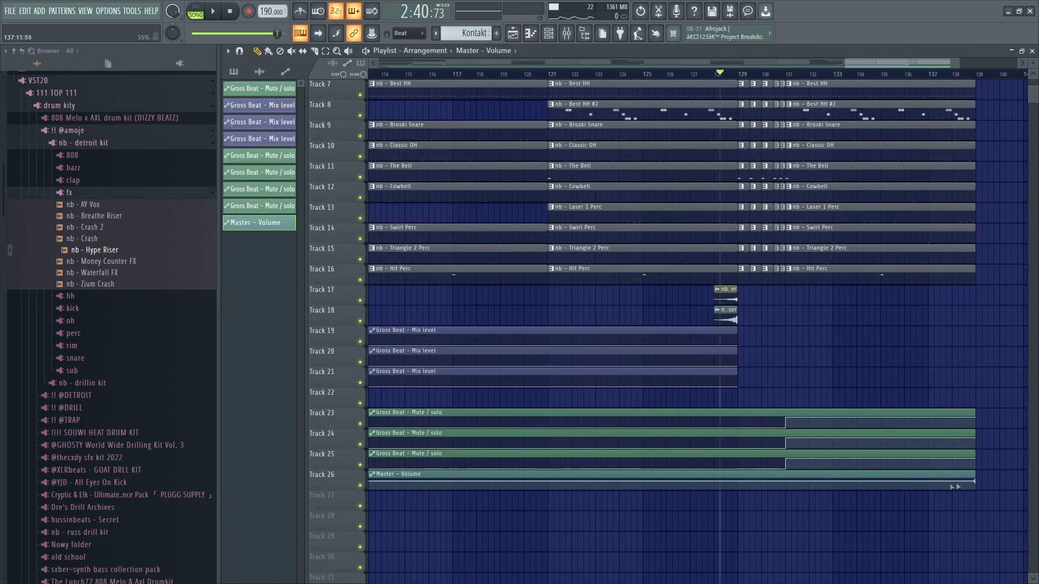
right_click(976, 481)
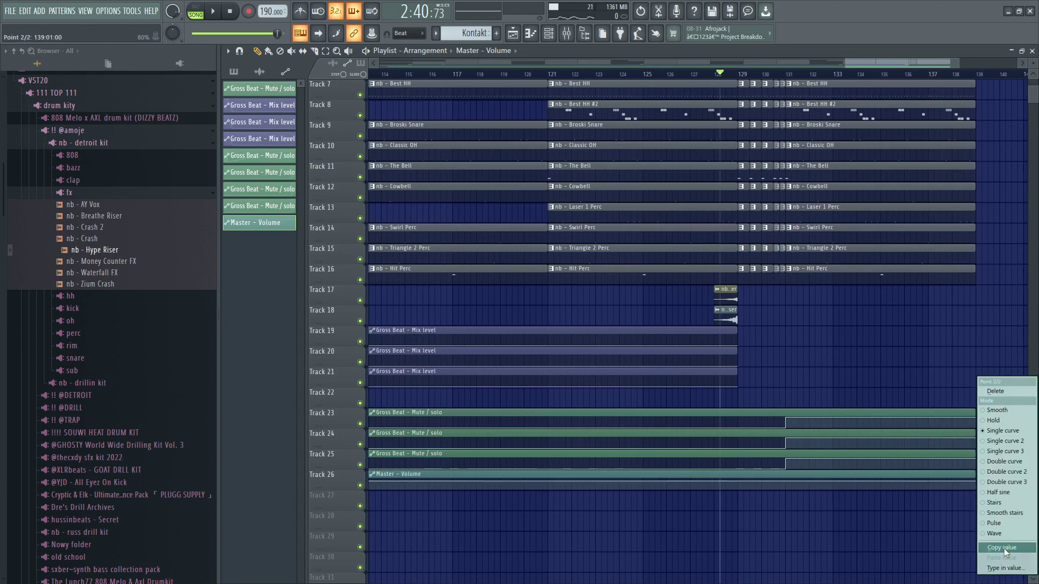
left_click(1006, 548)
right_click(786, 482)
right_click(786, 482)
left_click(820, 559)
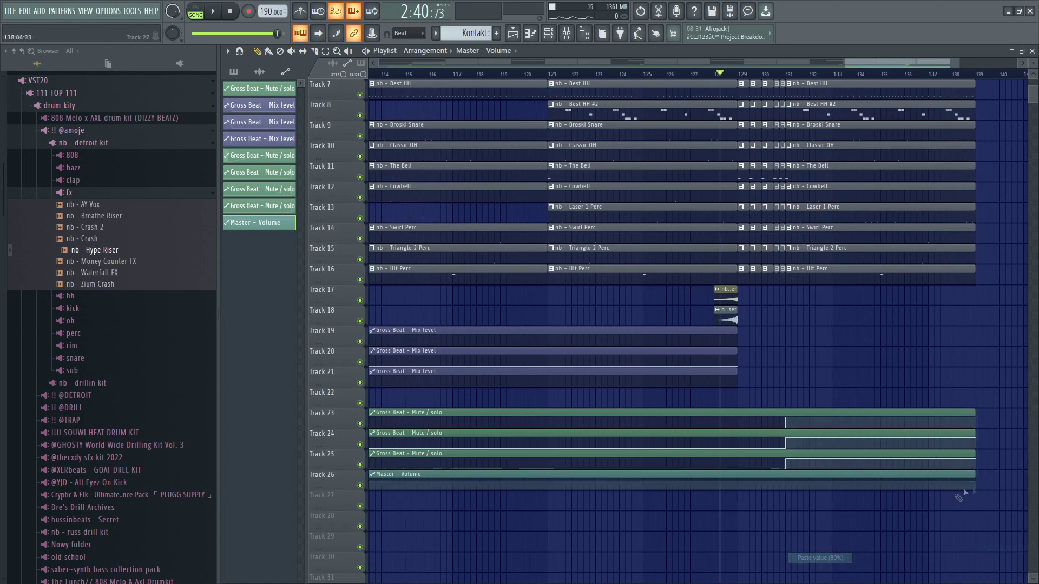
left_click_drag(975, 481, 976, 500)
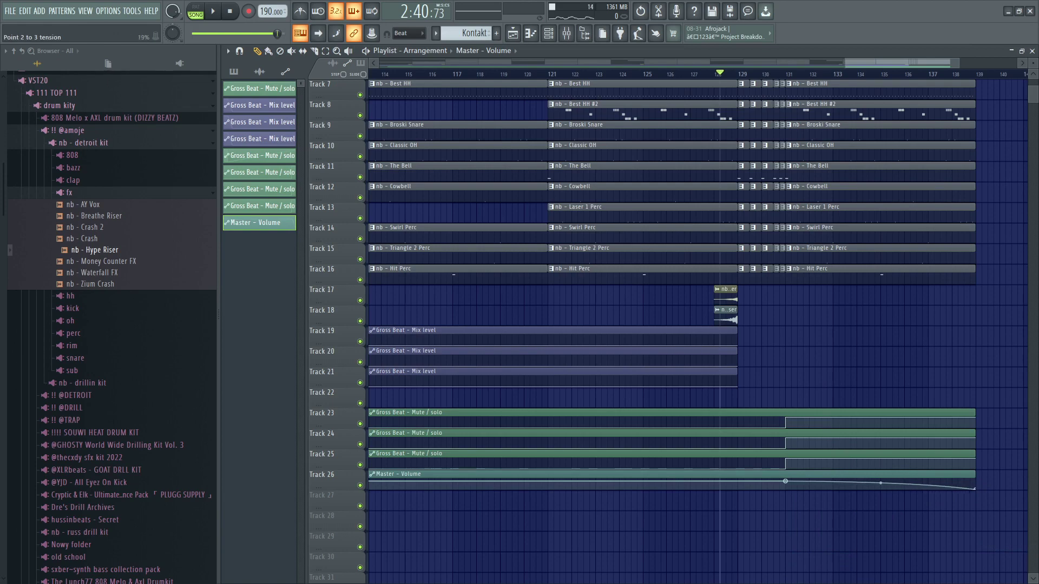
scroll(881, 482, "down", 5)
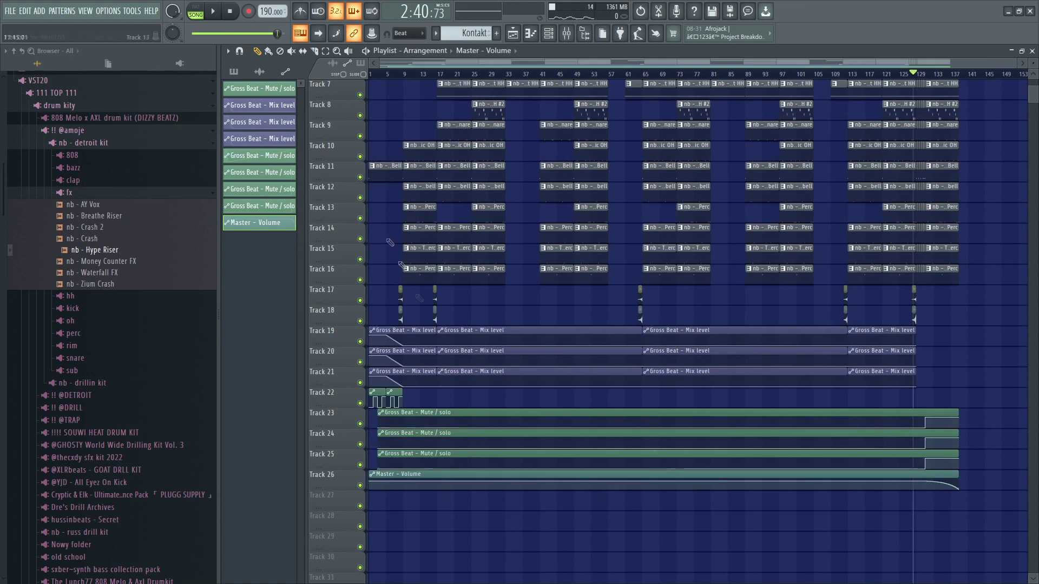
Return the playhead to the start and place the "nb - bez powt TAG 2022" sample on an empty track near the beginning
left_click_drag(392, 75, 367, 79)
left_click(70, 130)
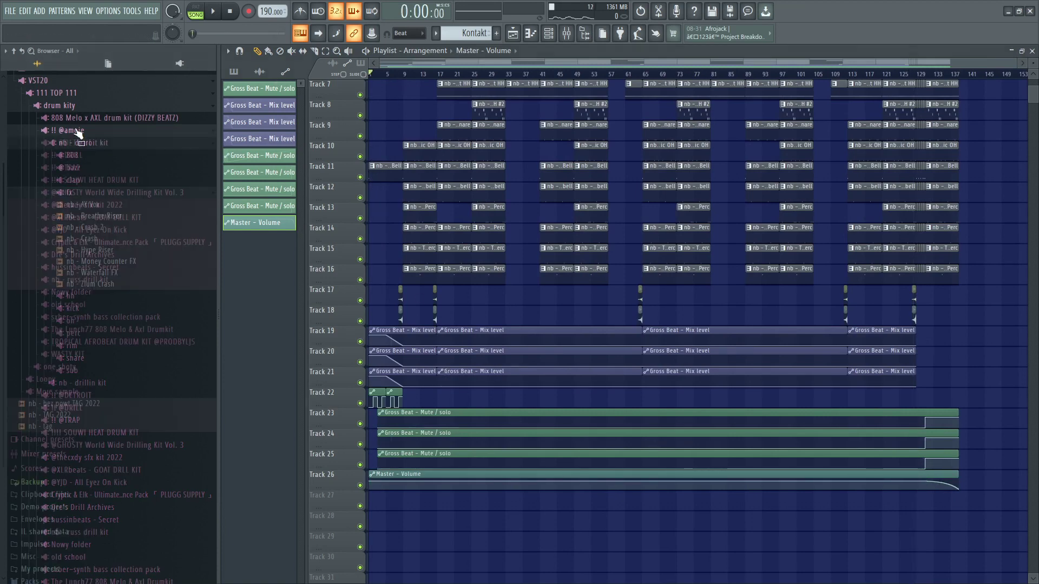
left_click_drag(90, 404, 387, 570)
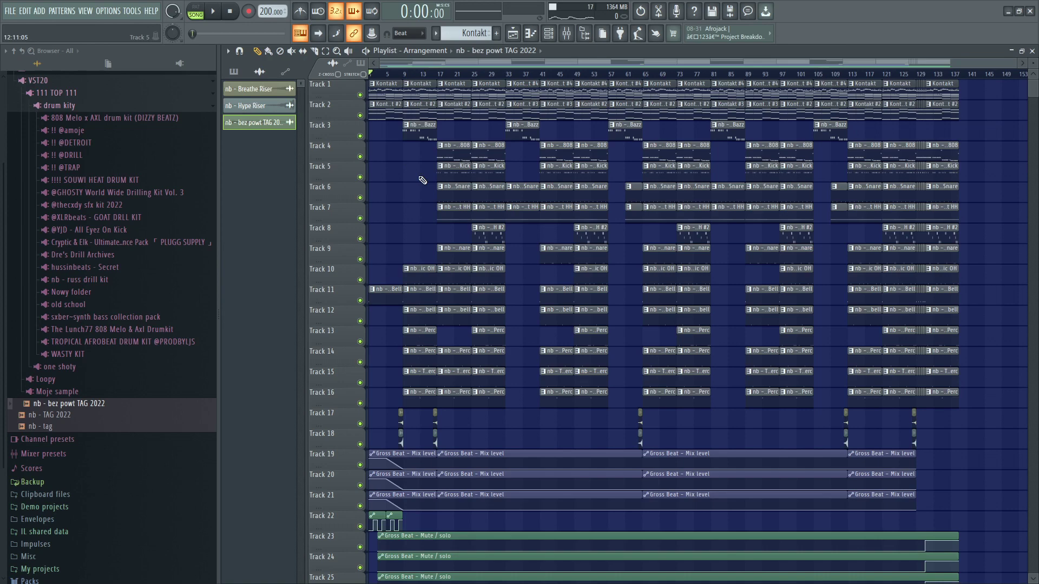
Play the arrangement from the start at 200 BPM and review the intro and its transition into bar 9
scroll(423, 180, "down", 3)
scroll(494, 225, "up", 3)
key("space")
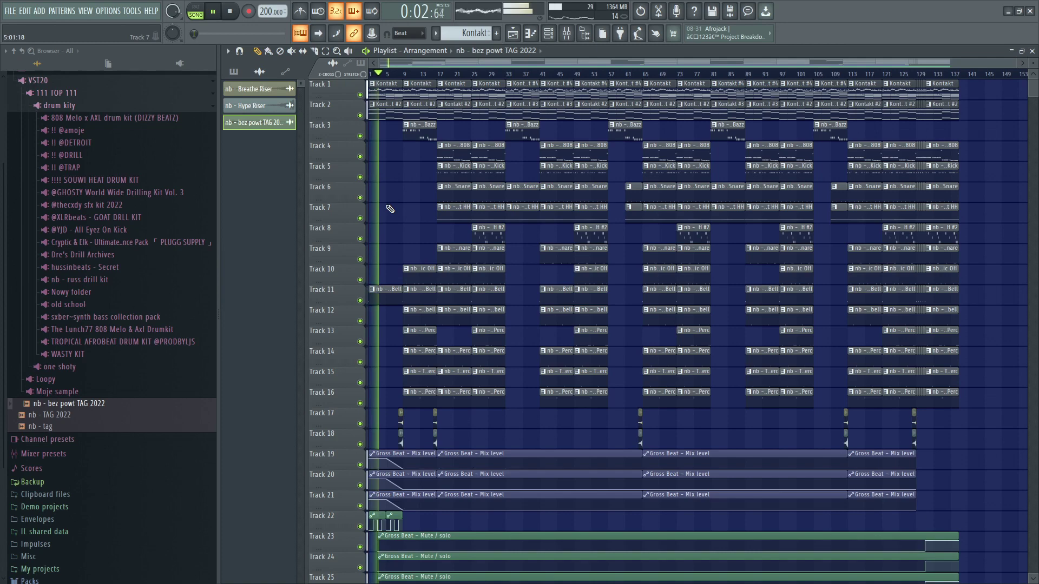
scroll(414, 371, "up", 3)
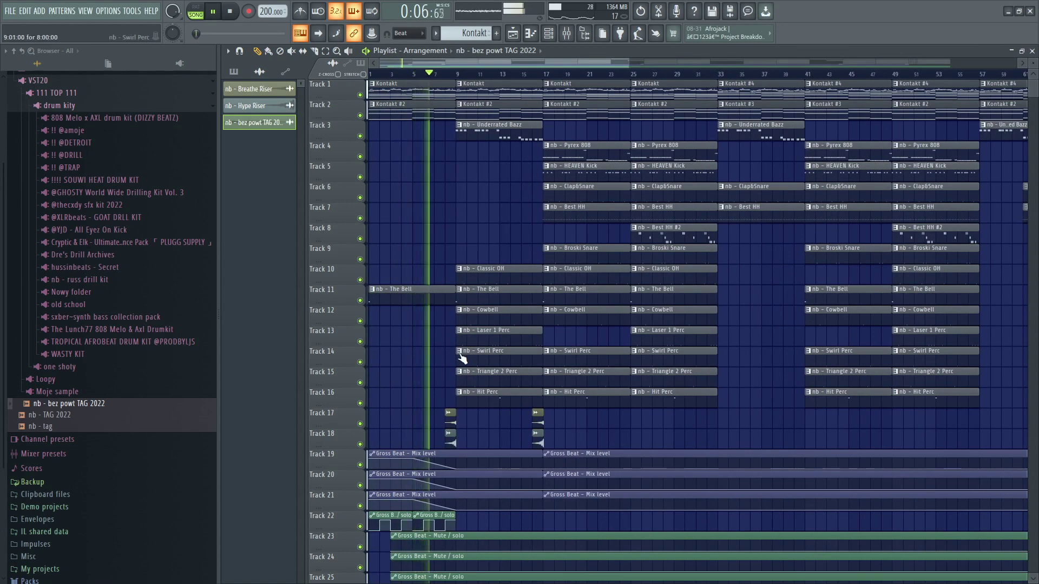
scroll(432, 358, "down", 1)
scroll(428, 325, "down", 1)
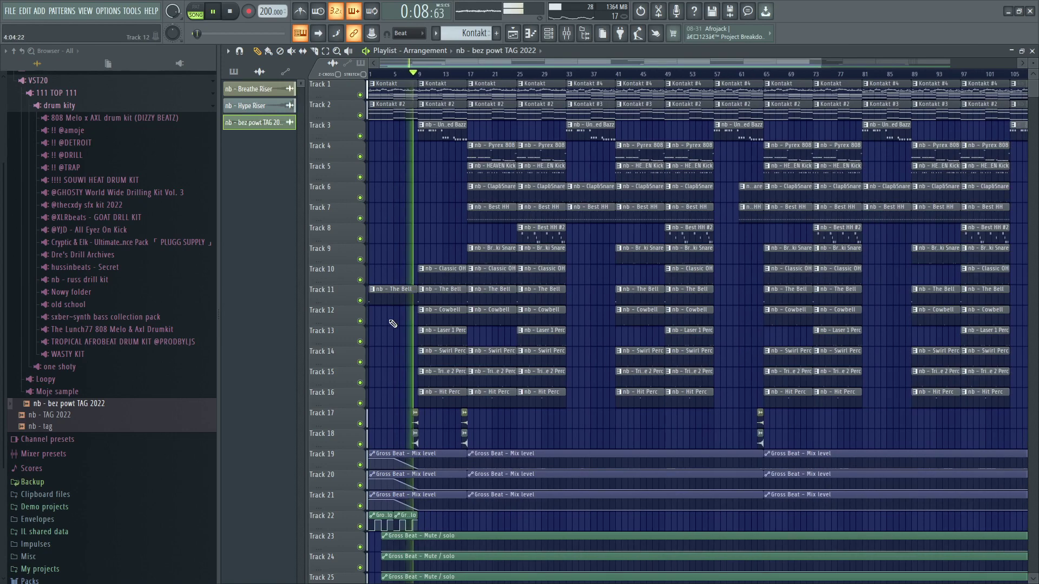
scroll(414, 276, "down", 2)
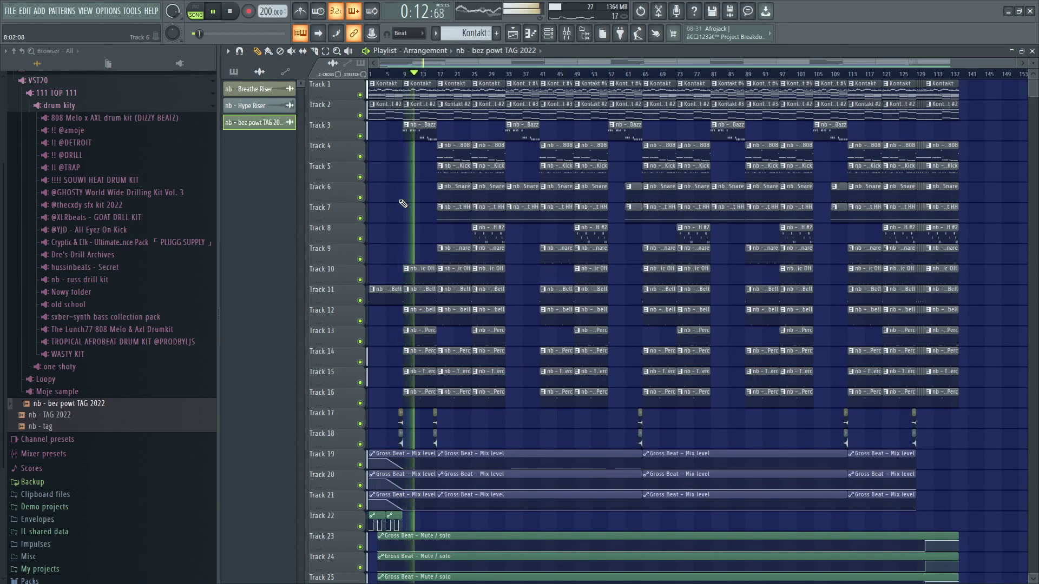
Try copying the lowest chord notes of the Kontakt pattern one octave lower in the Piano roll
double_click(419, 91)
left_click_drag(686, 316, 266, 409)
scroll(284, 335, "down", 1)
left_click_drag(273, 307, 271, 373)
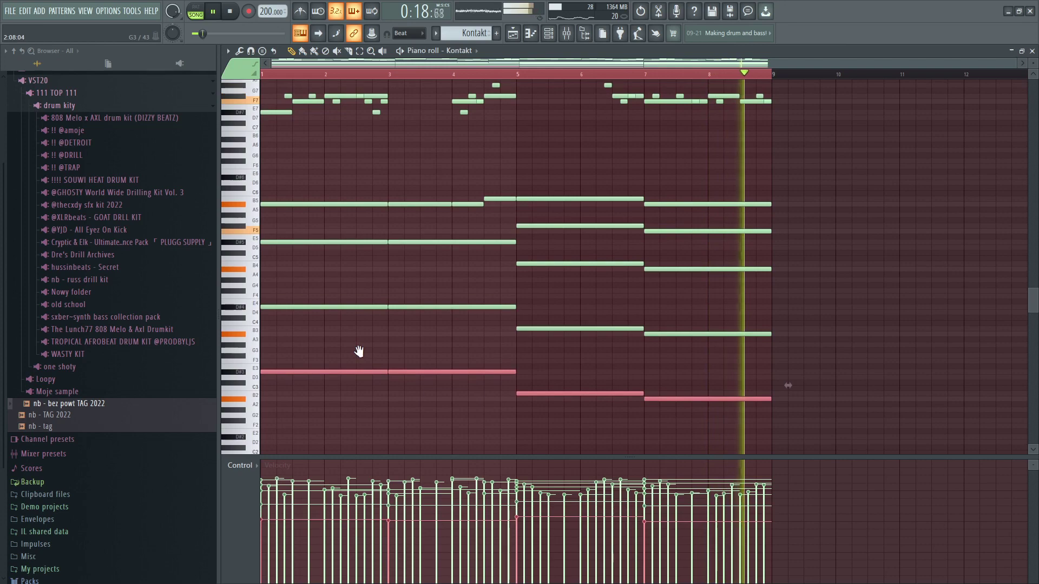
Delete the octave-lower notes from the Kontakt pattern and return to the Playlist
scroll(413, 336, "up", 2)
left_click(441, 376, "ctrl")
left_click_drag(344, 399, 702, 452)
key("Delete")
left_click(512, 33)
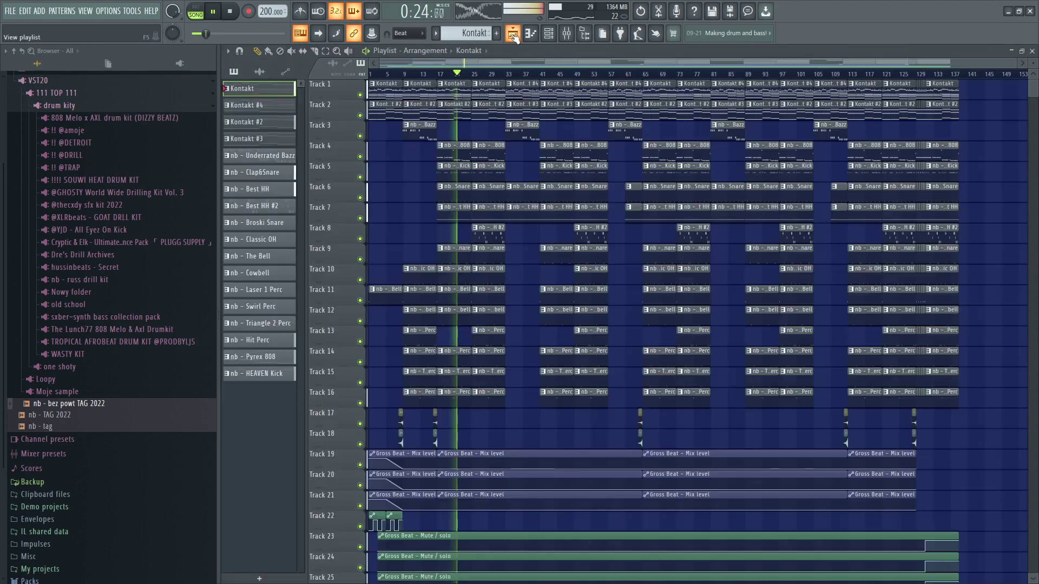
Set the tempo to 195 BPM and the global snap to 1/2 beat
scroll(492, 163, "up", 2)
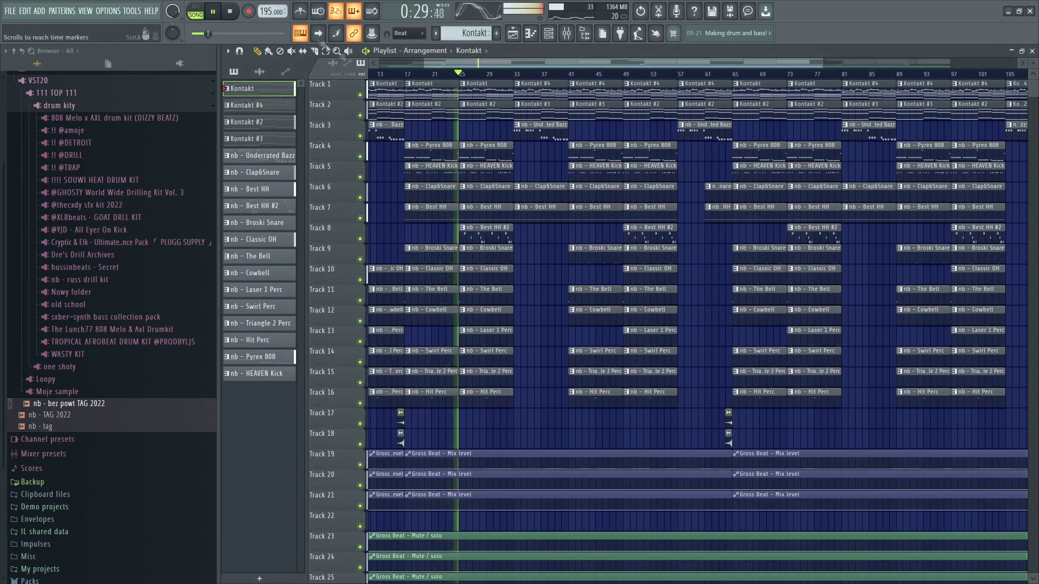
scroll(564, 240, "up", 3)
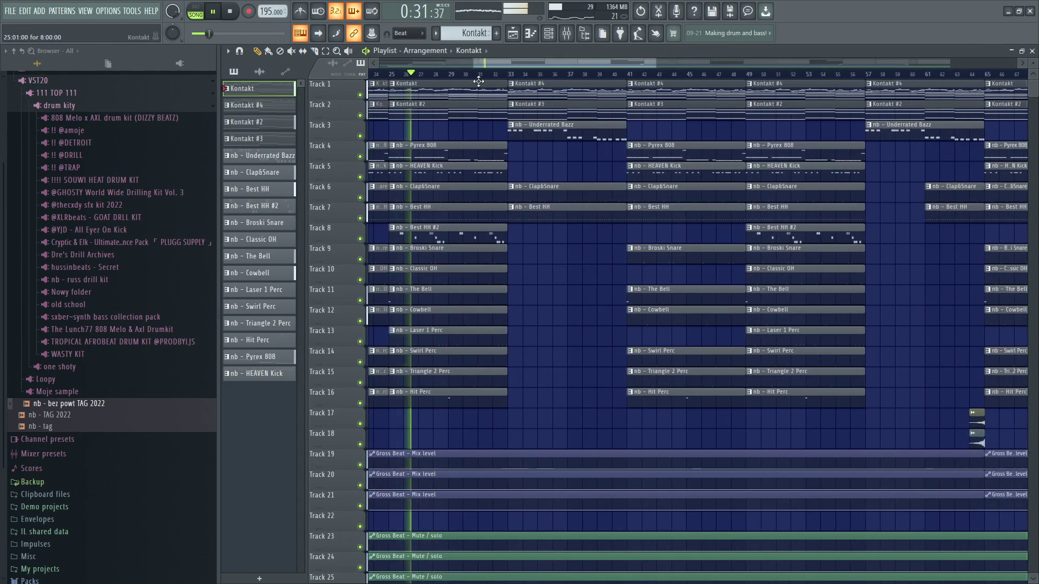
left_click(408, 33)
left_click(405, 161)
Shorten the Best HH clips at bars 33 and 41 on Track 7 by half a bar each, to 7:08:00
scroll(610, 189, "up", 3)
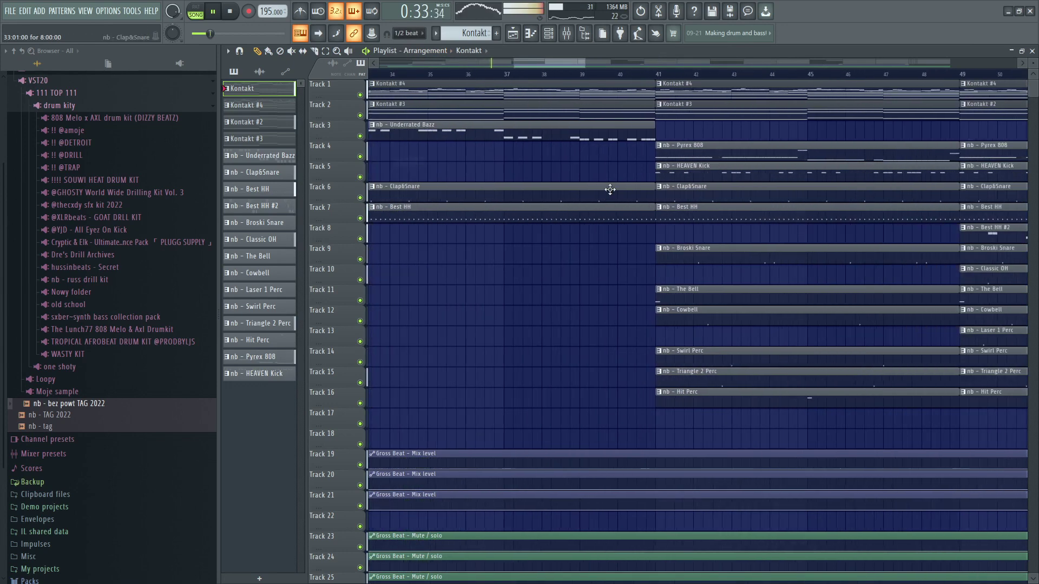
scroll(633, 184, "down", 2)
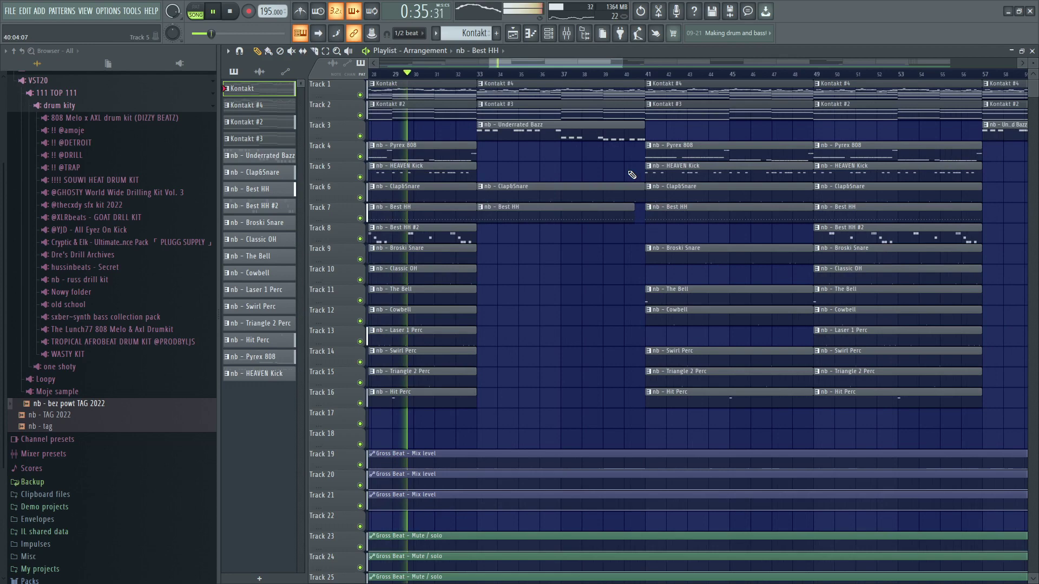
scroll(672, 194, "down", 2)
scroll(695, 200, "up", 3)
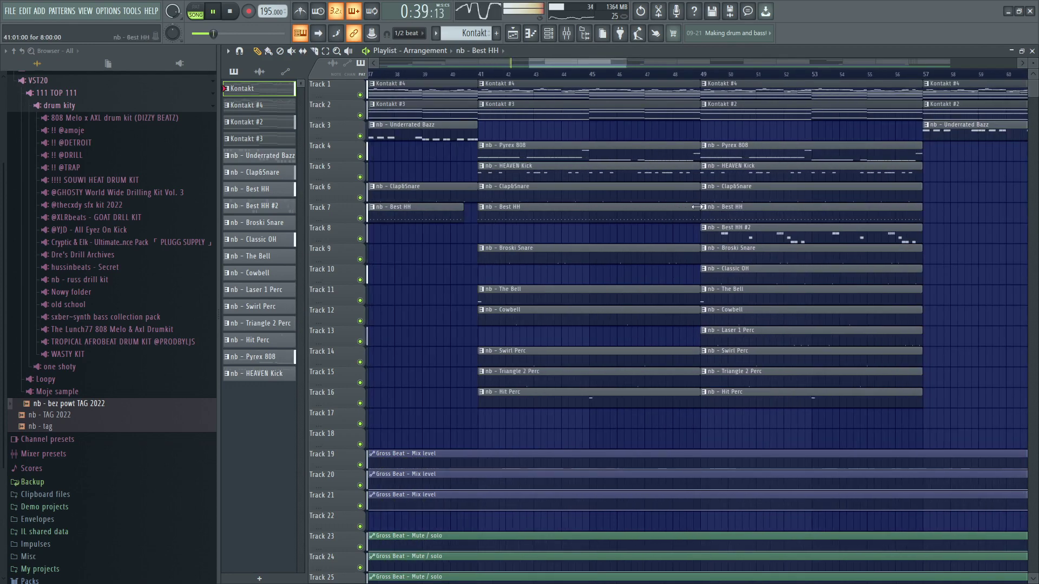
scroll(669, 204, "down", 2)
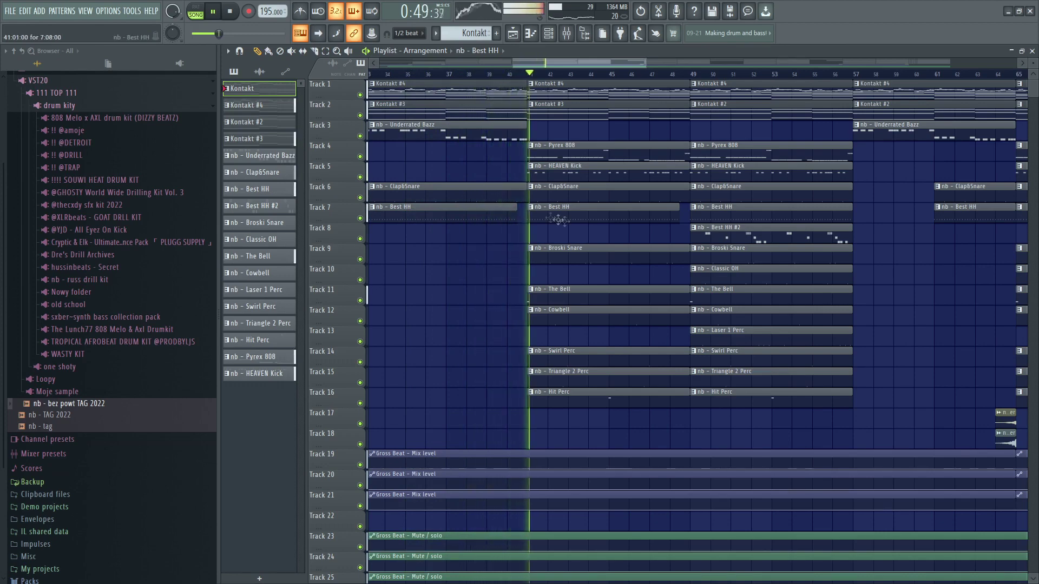
Copy the Breathe Riser clip from bar 64 to bar 48 on Track 17, leading into bar 49, with the arrangement playing
scroll(798, 246, "down", 3)
scroll(897, 269, "up", 2)
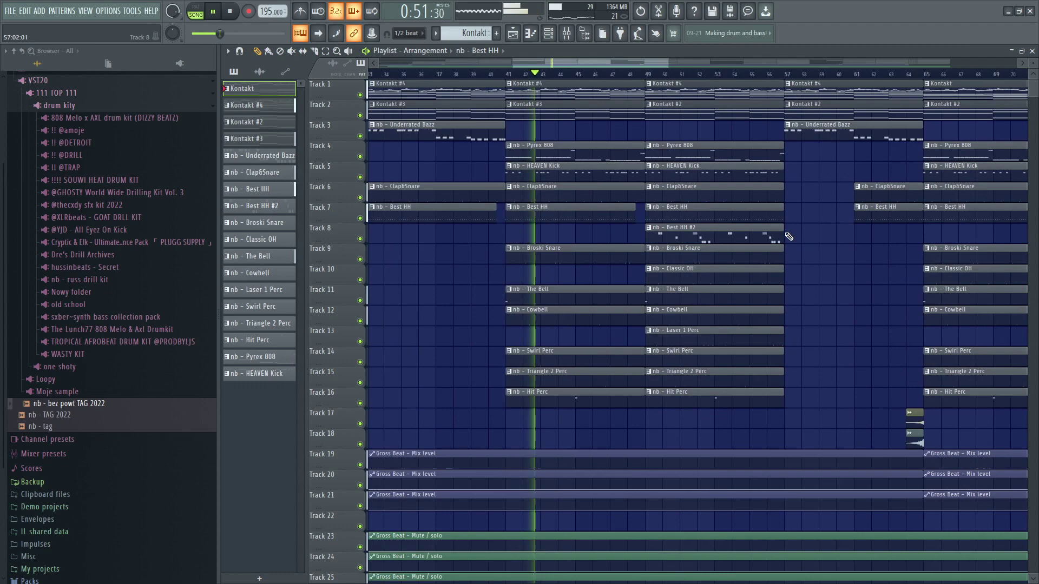
scroll(667, 155, "up", 2)
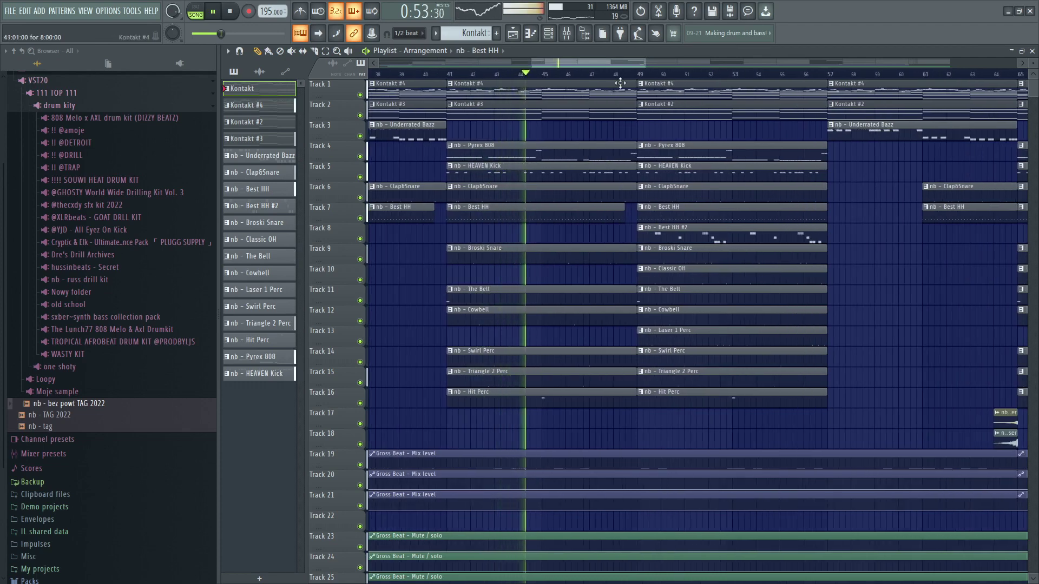
left_click_drag(973, 415, 593, 415)
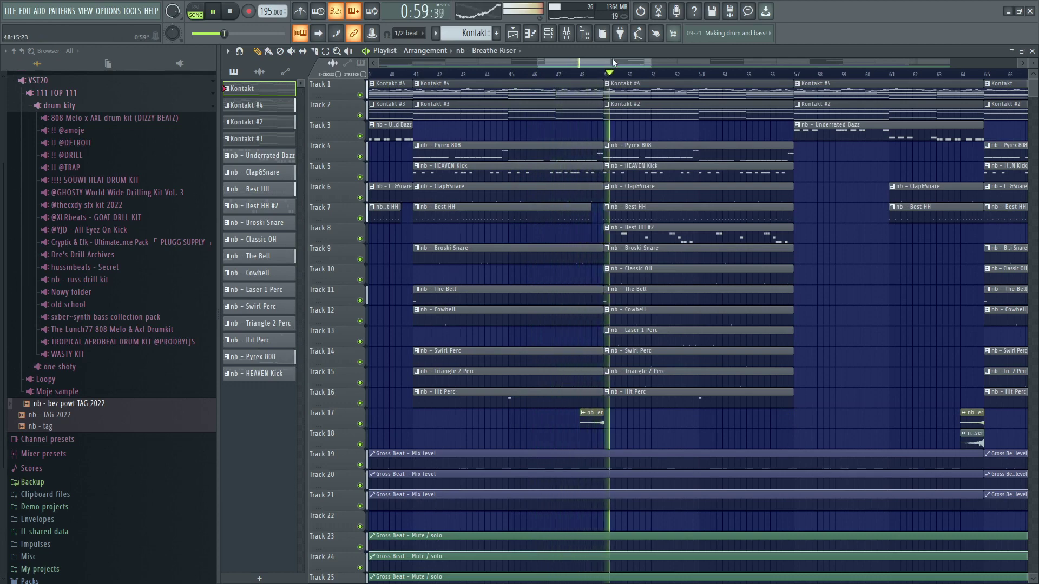
left_click_drag(621, 62, 647, 63)
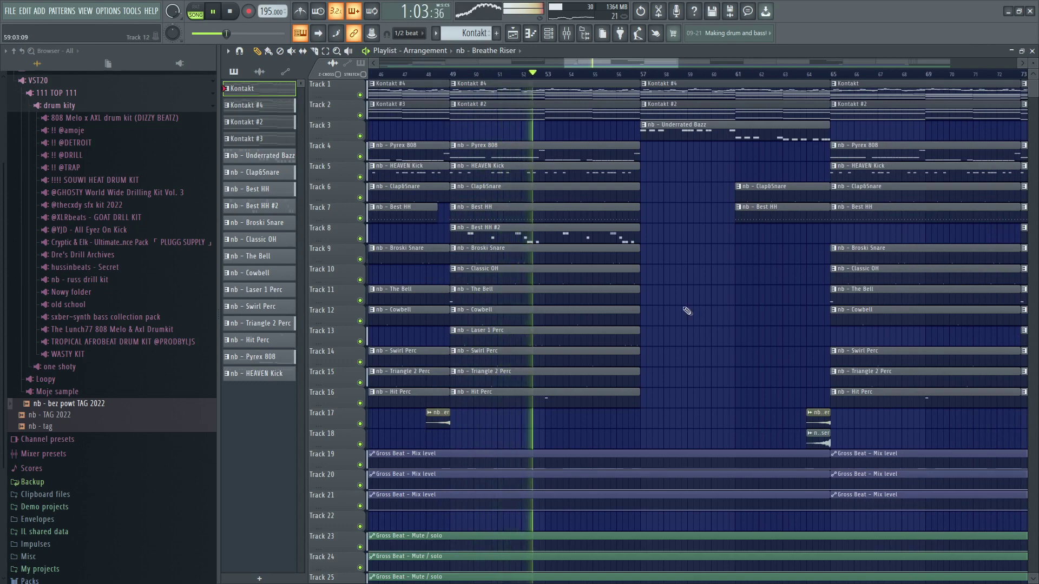
Fill the empty stretches of Track 11 at bars 33, 57, 81 and 105 with copies of the The Bell clip
left_click_drag(687, 327, 656, 295)
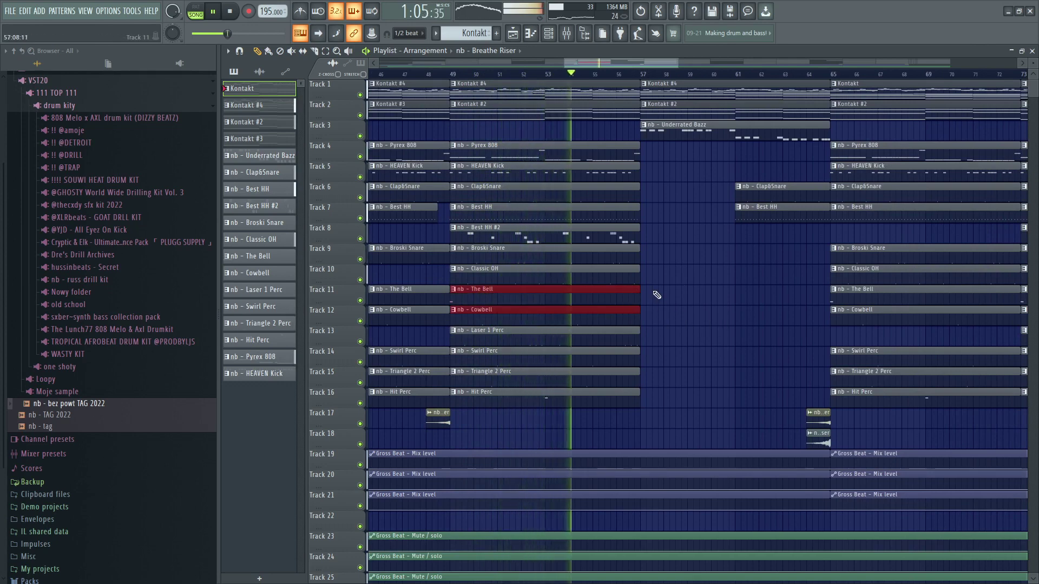
key("ctrl+b")
scroll(663, 295, "down", 4)
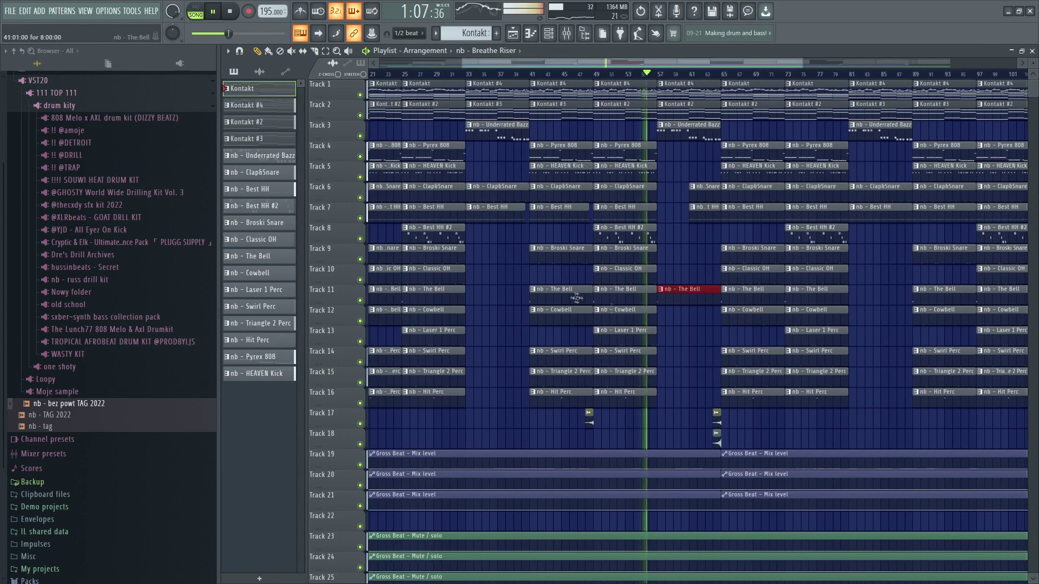
left_click(491, 295)
scroll(796, 300, "down", 2)
scroll(796, 300, "down", 2)
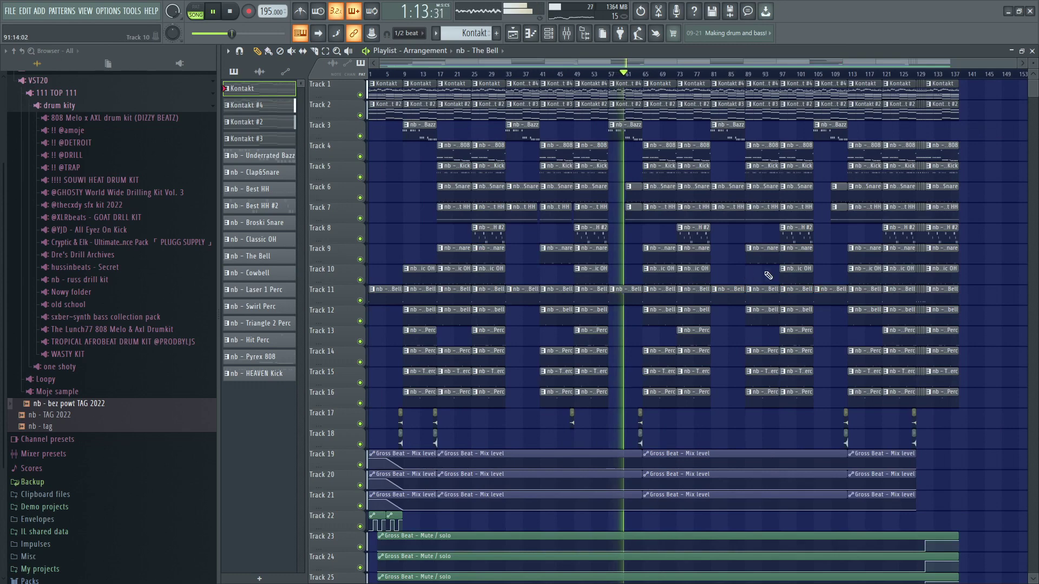
Shorten the Clap&Snare and Best HH clips at bar 81 by one bar so both end at bar 88
scroll(768, 276, "up", 3)
scroll(588, 250, "up", 3)
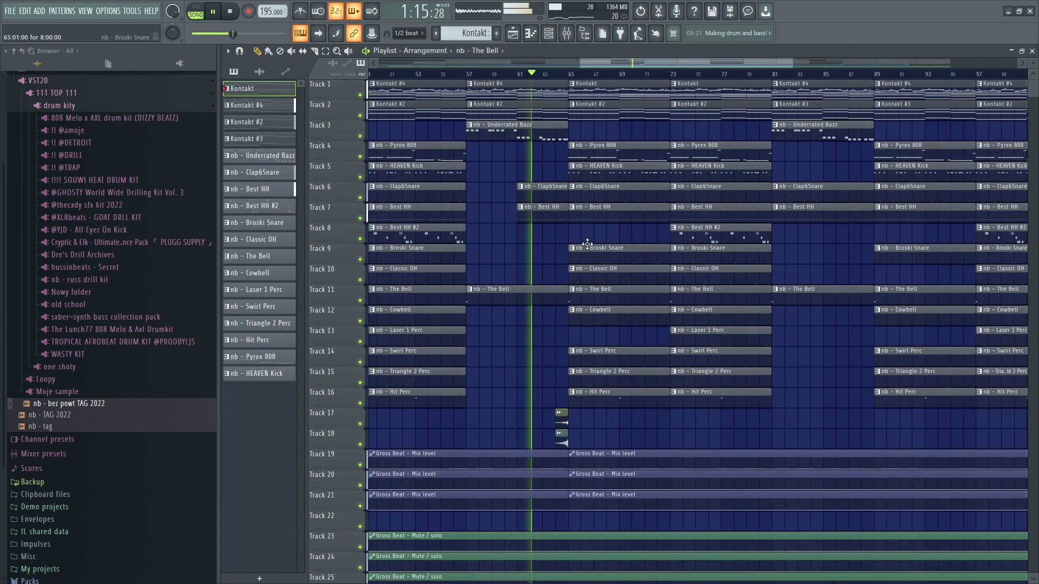
scroll(553, 223, "up", 3)
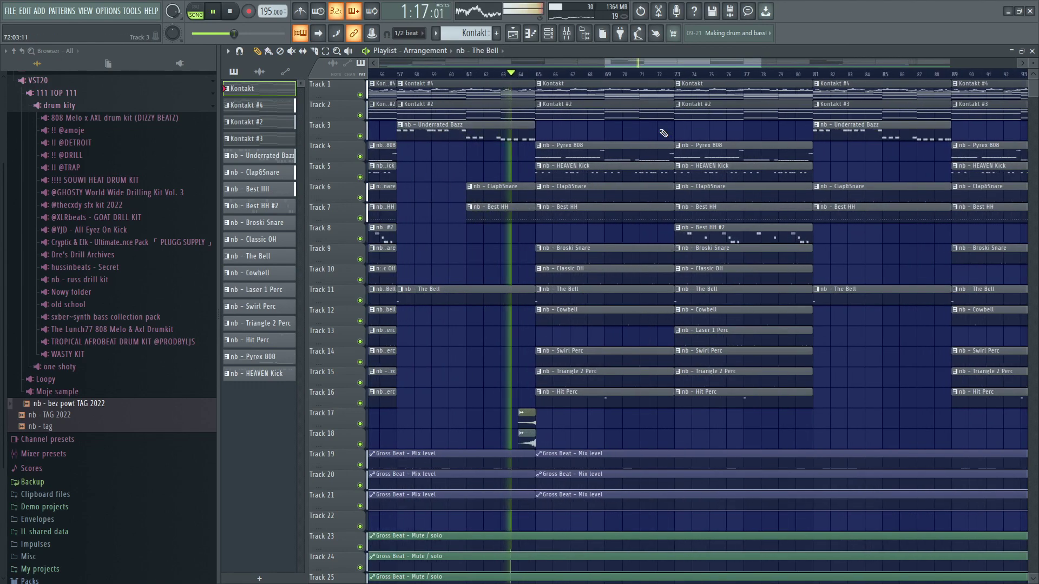
scroll(548, 222, "down", 3)
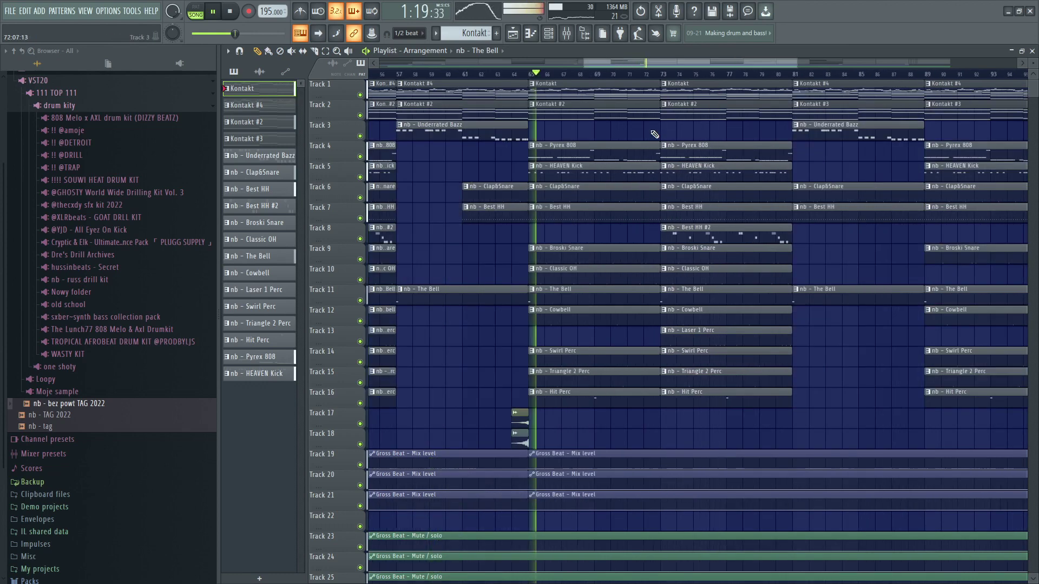
scroll(747, 174, "up", 4)
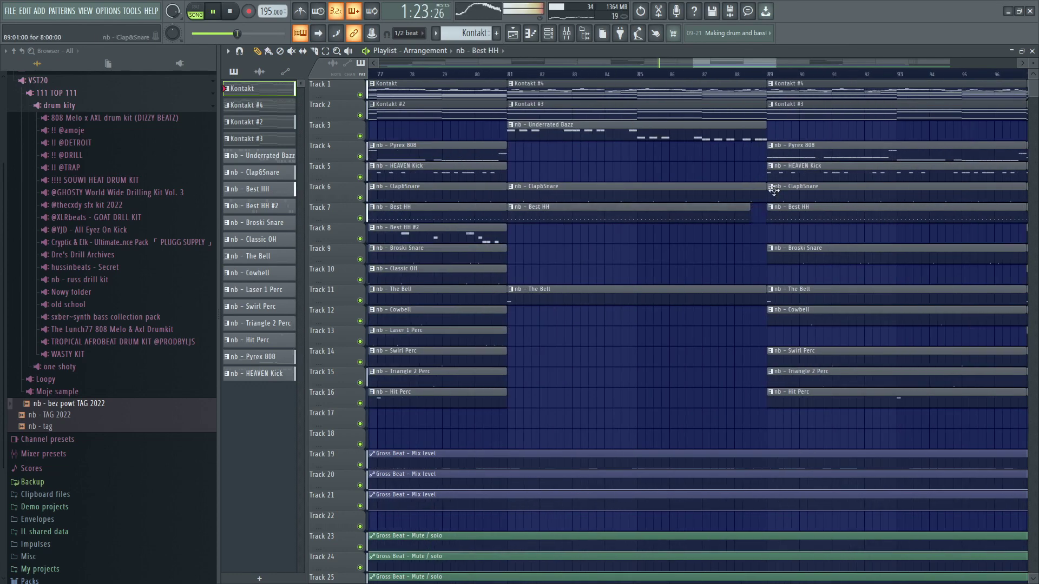
left_click(511, 76)
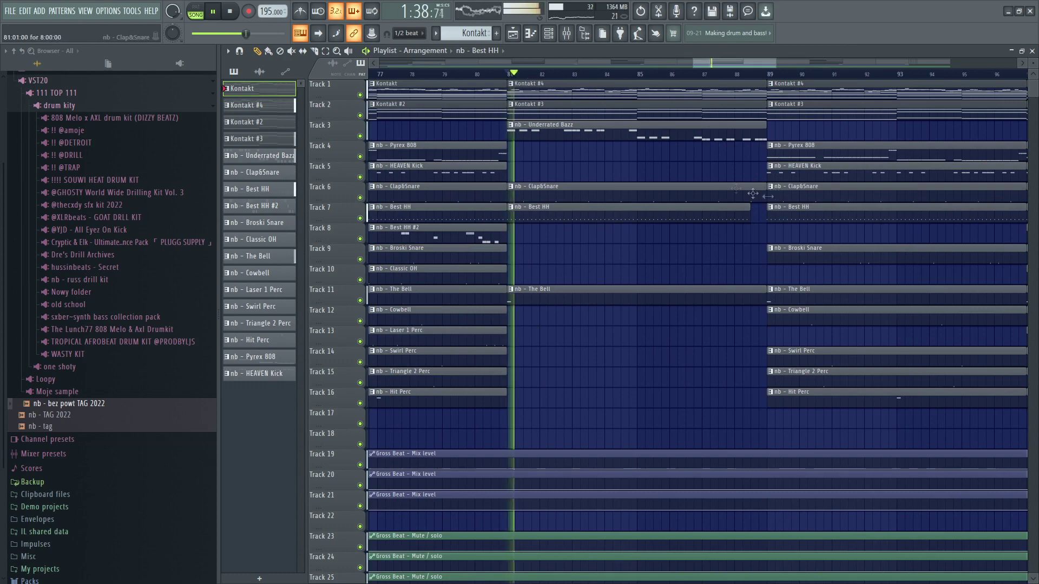
left_click(631, 74)
scroll(684, 193, "up", 1)
scroll(731, 187, "up", 3)
key("space")
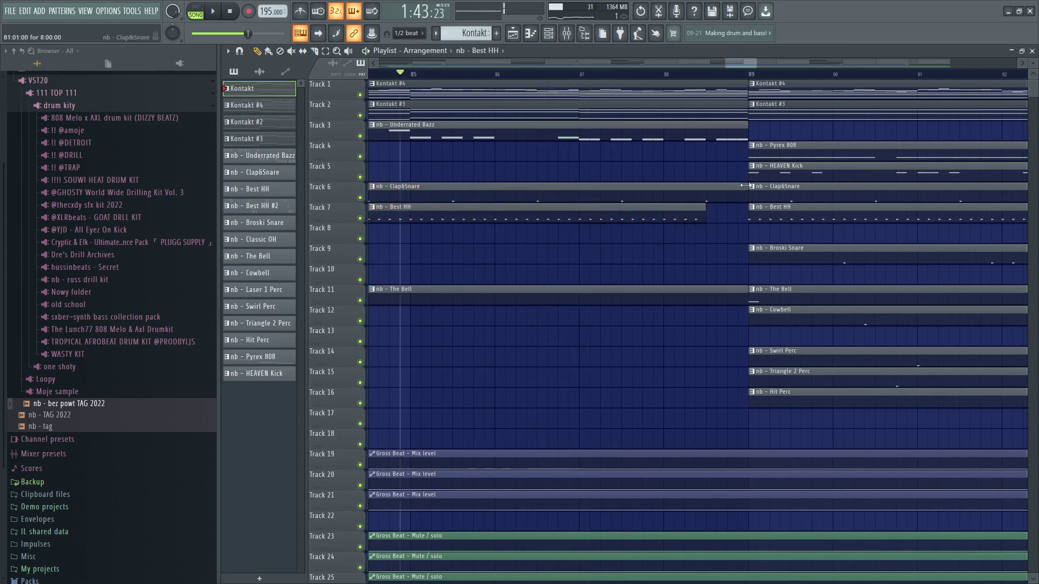
key("space")
left_click_drag(705, 207, 664, 207)
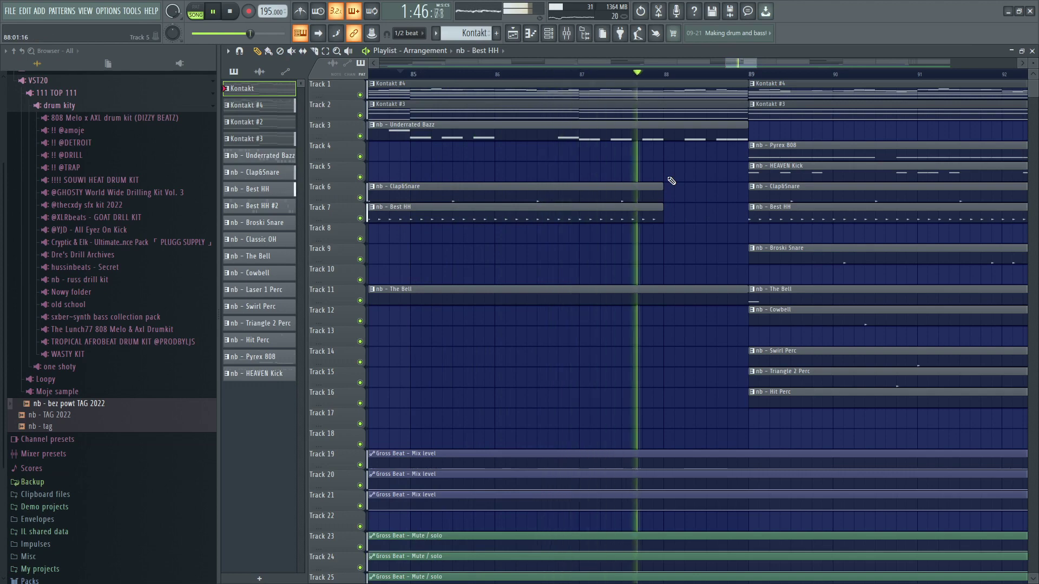
Add Breathe Riser clips at bars 88 and 96 on Track 17, leading into bars 89 and 97
scroll(730, 176, "down", 3)
left_click_drag(744, 63, 767, 67)
scroll(778, 174, "down", 3)
scroll(778, 175, "down", 5)
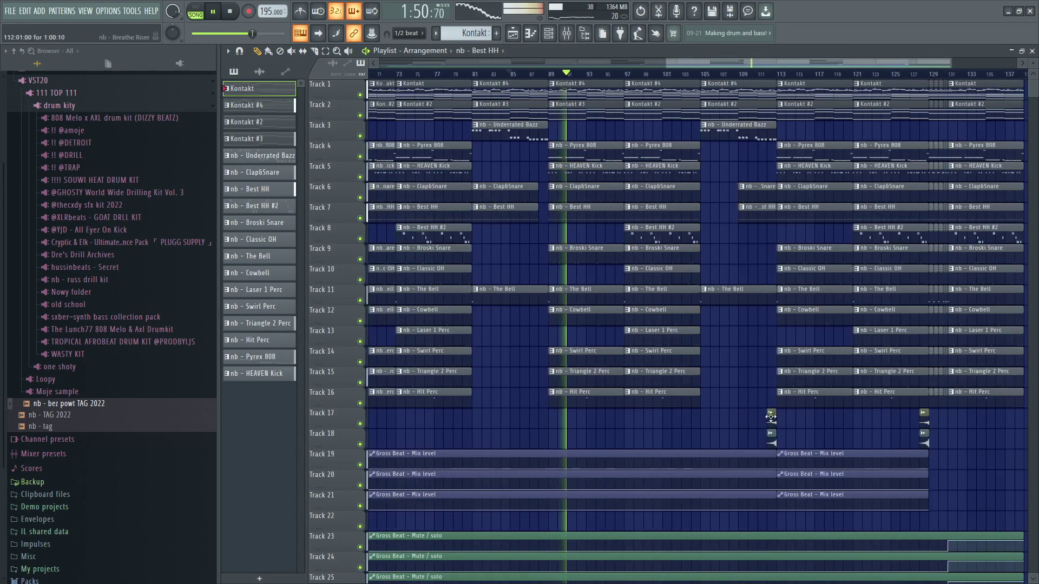
left_click(547, 420)
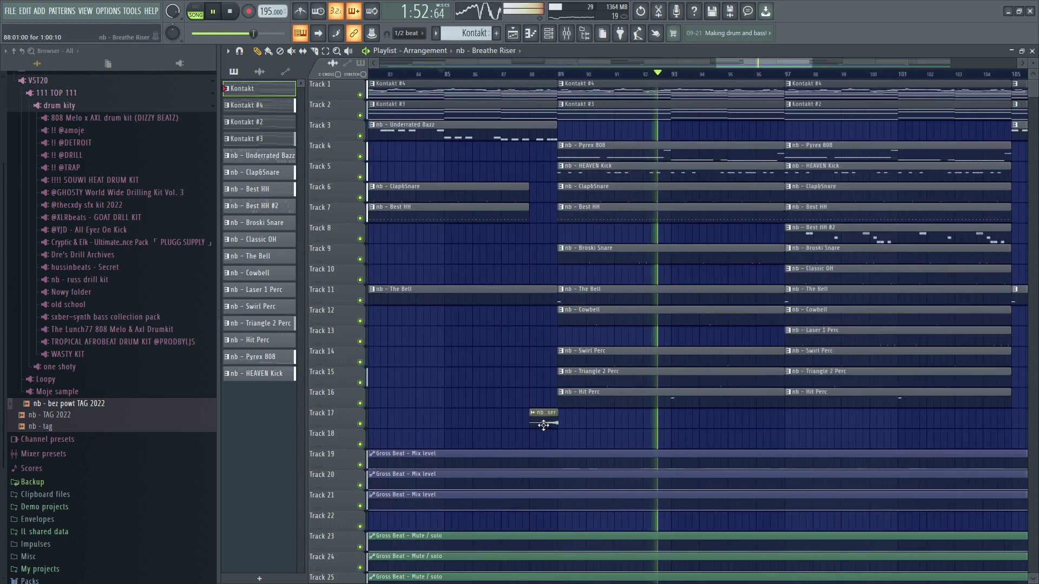
scroll(547, 421, "up", 4)
left_click(752, 418)
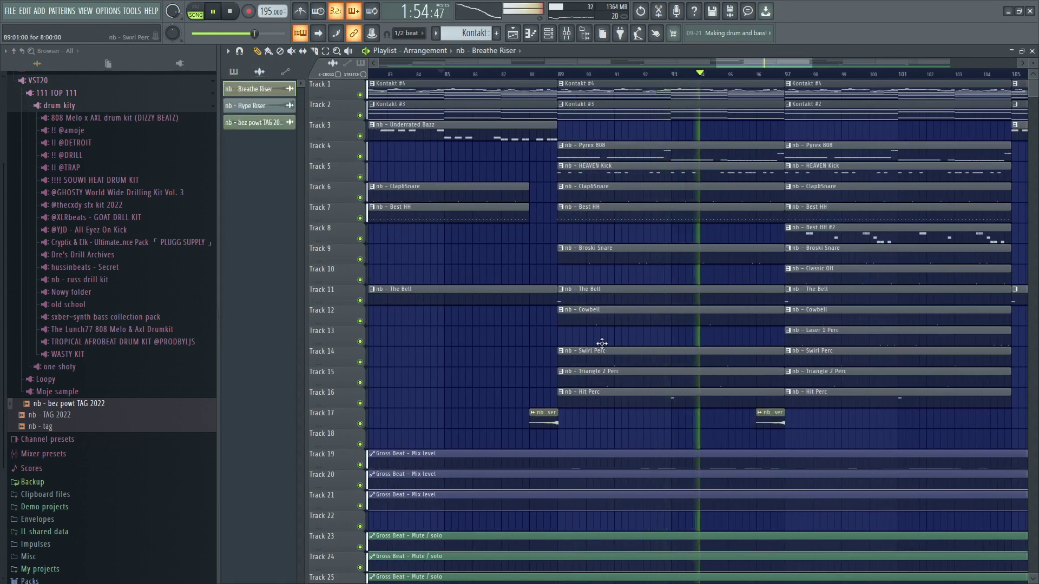
Set the global snap to Bar and add Breathe Riser clips at bars 40, 56 and 104 on Track 17
scroll(599, 343, "down", 8)
left_click(408, 33)
left_click(399, 183)
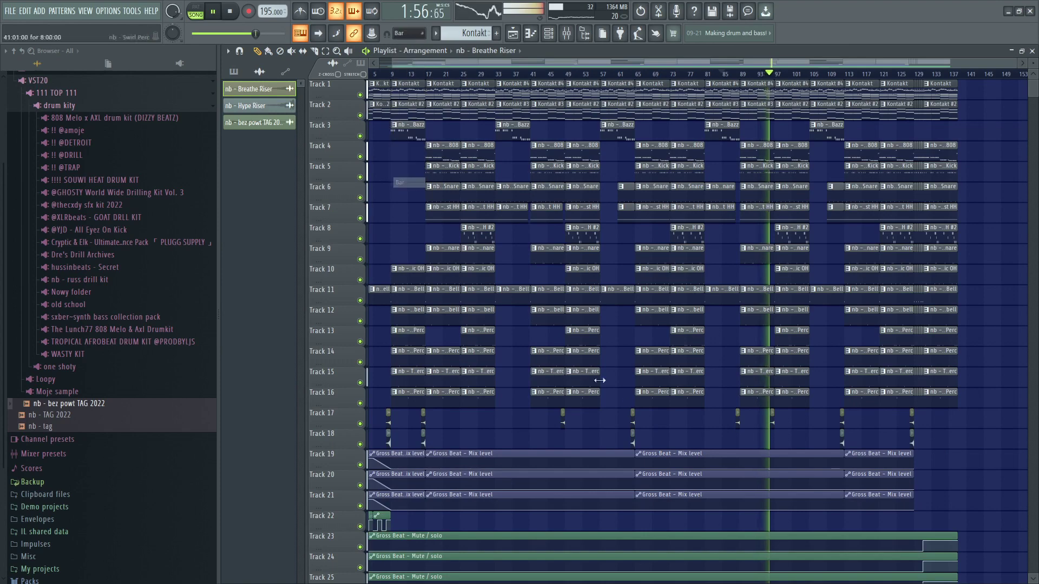
scroll(494, 424, "up", 3)
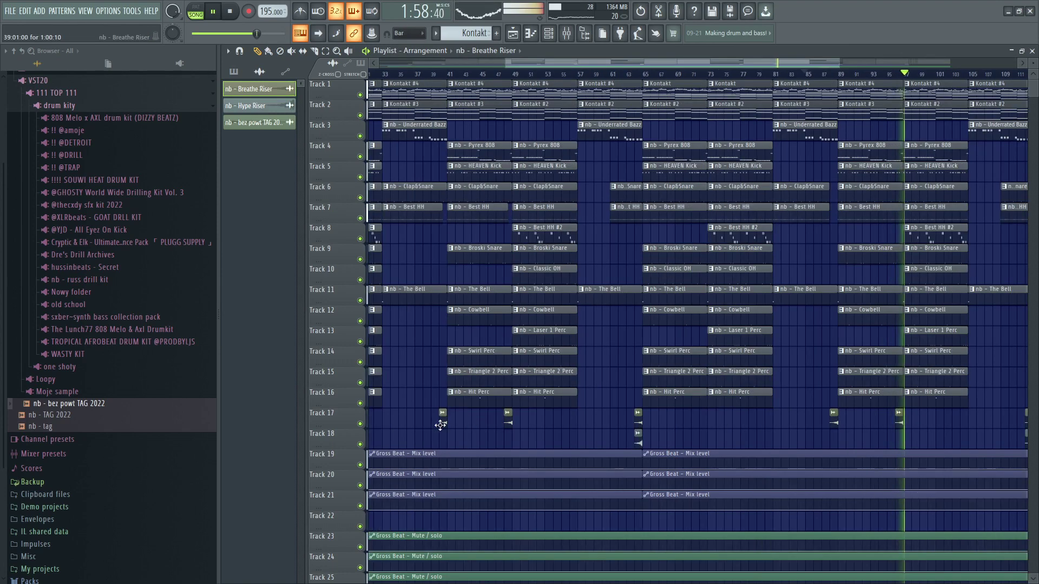
scroll(494, 423, "up", 2)
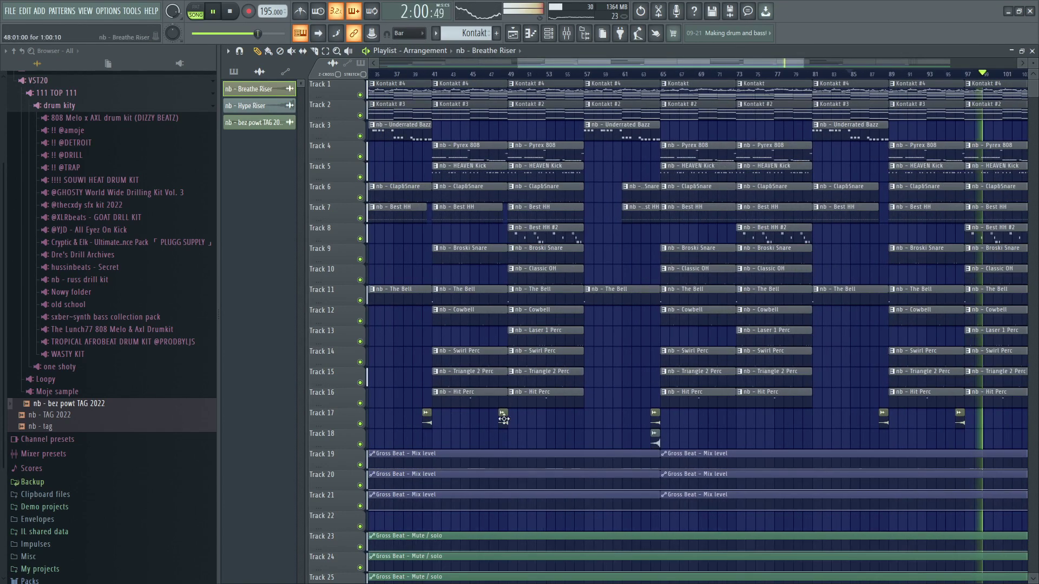
left_click(620, 79)
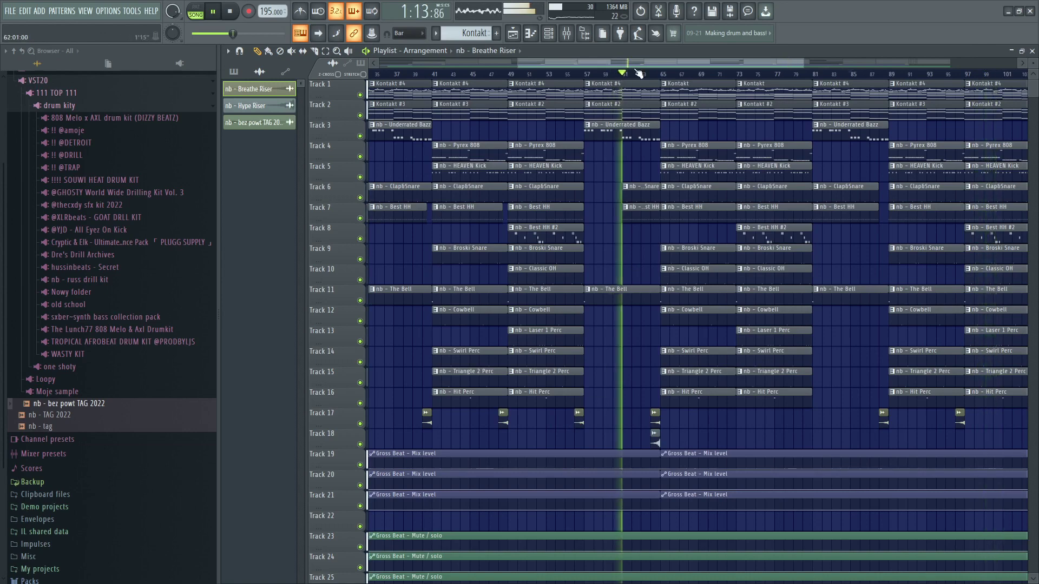
left_click_drag(776, 422, 793, 422)
left_click(636, 80)
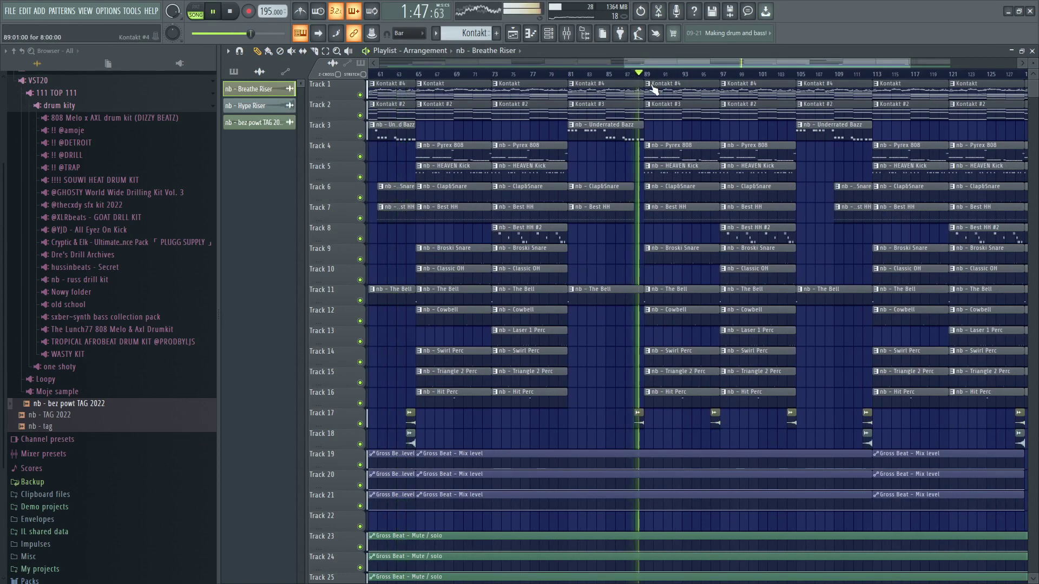
Check the track levels in the Mixer during playback and return to the Playlist
left_click_drag(680, 63, 745, 70)
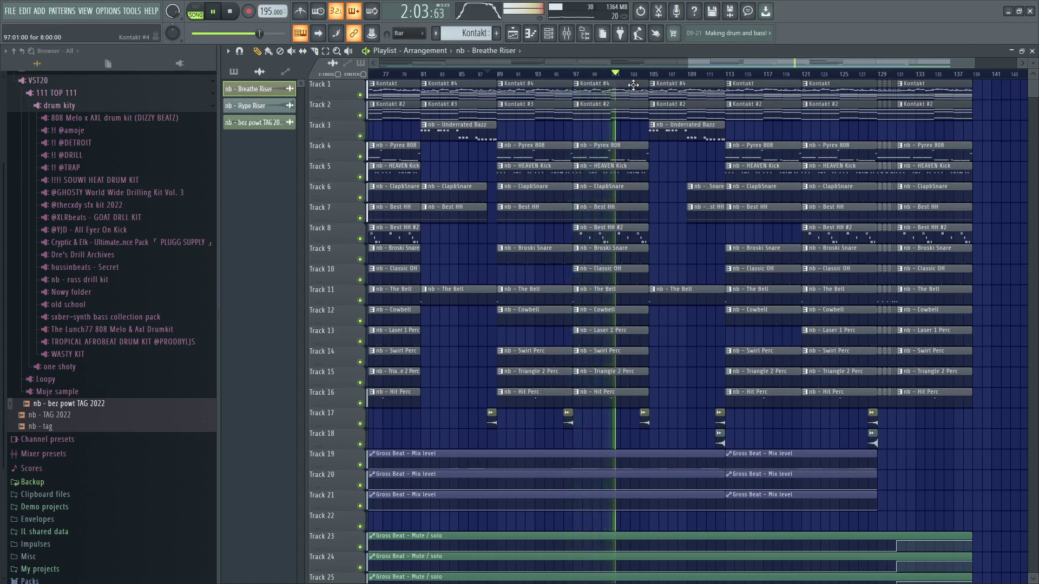
left_click(564, 34)
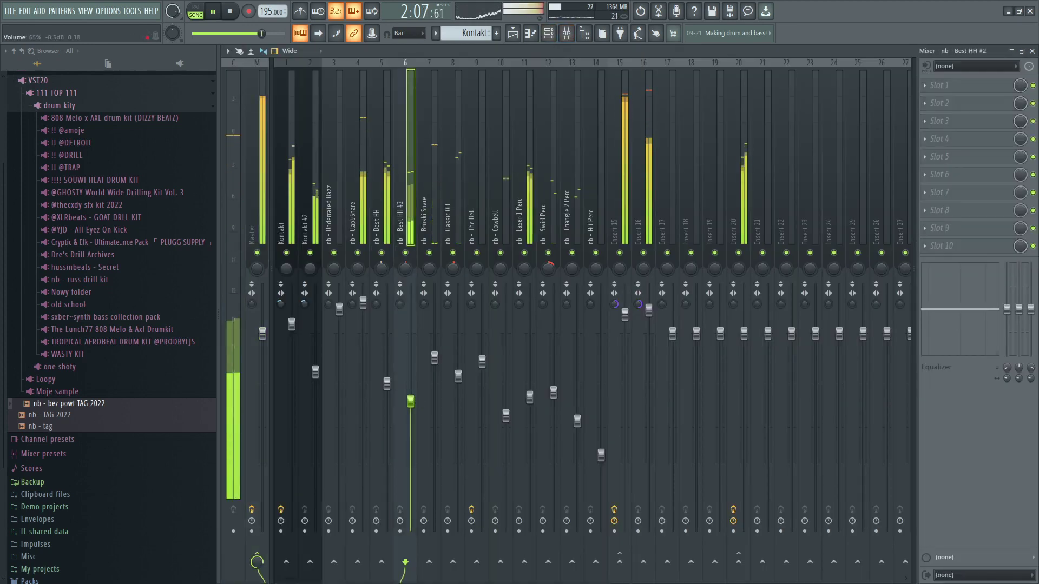
left_click(519, 37)
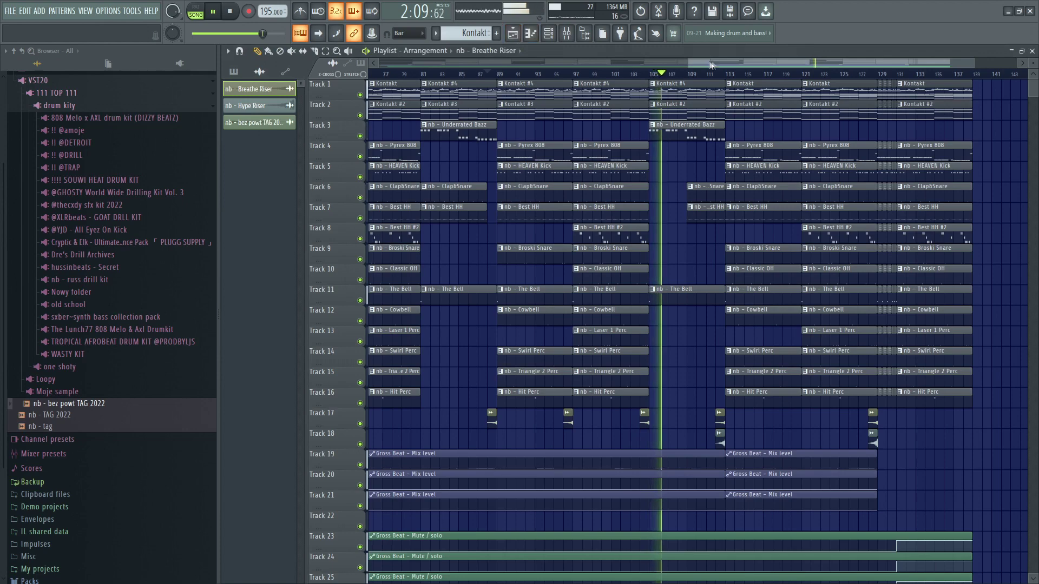
Try trimming the Clap&Snare and Best HH clips at bar 113 to start at bar 115, and restore their start to bar 113
left_click_drag(710, 64, 757, 66)
scroll(614, 277, "up", 4)
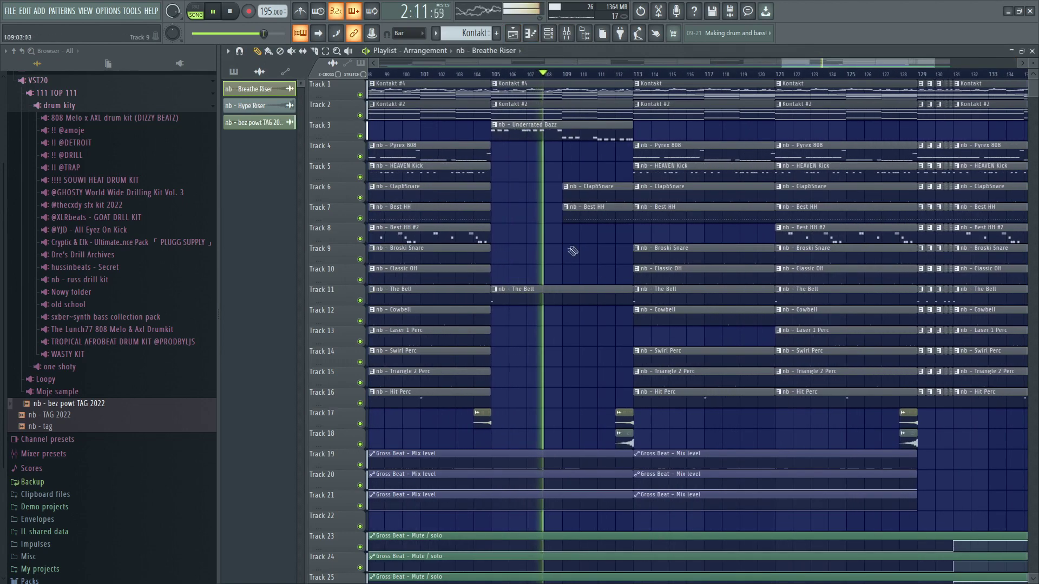
scroll(655, 221, "up", 2)
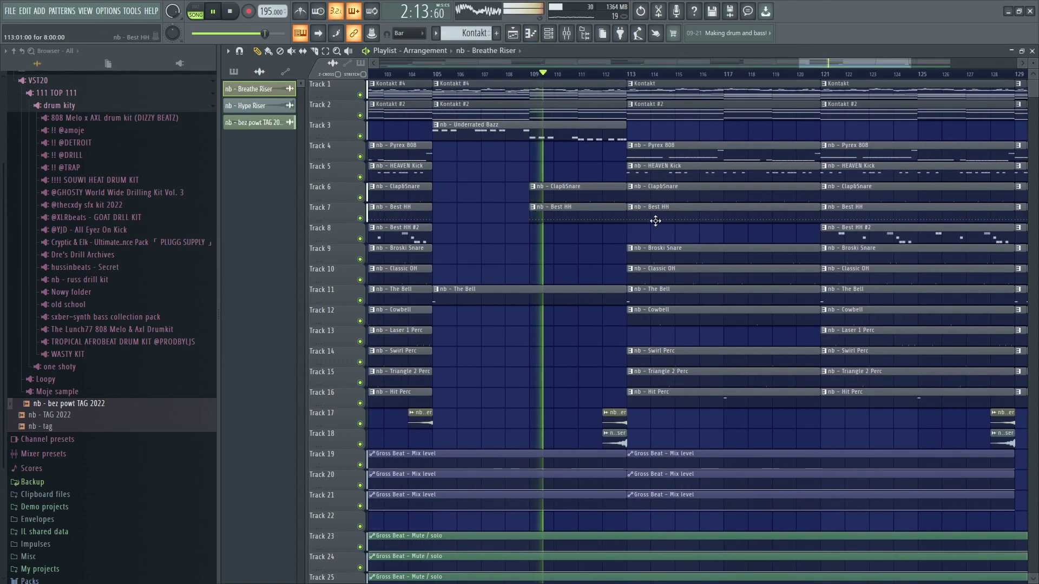
scroll(656, 221, "up", 2)
left_click_drag(636, 185, 684, 215)
left_click(619, 207)
left_click(659, 213, "ctrl")
scroll(751, 196, "down", 3)
scroll(811, 199, "up", 4)
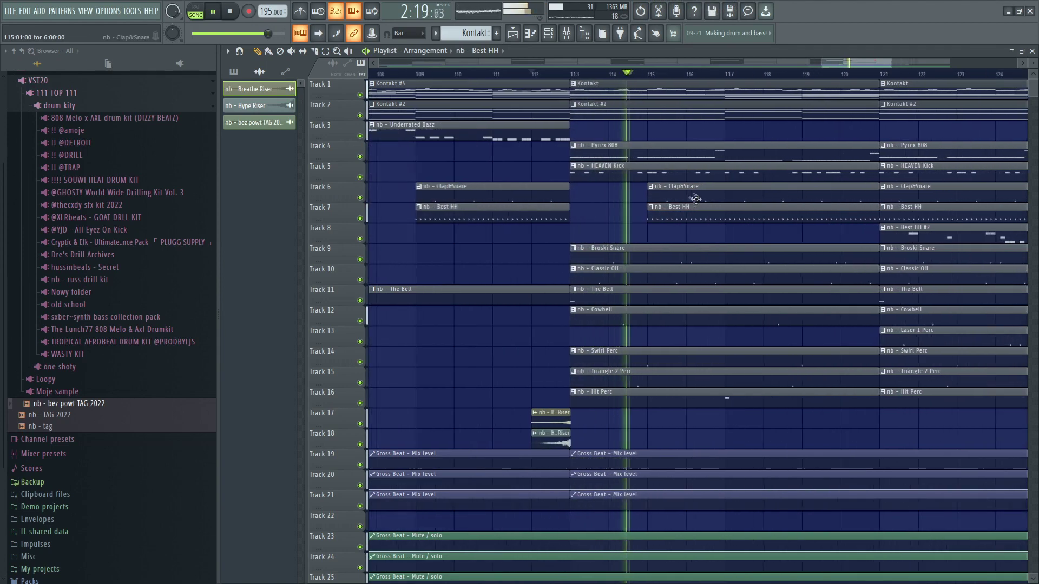
scroll(693, 199, "up", 2)
left_click_drag(661, 194, 538, 211)
Trim the Pyrex 808 and HEAVEN Kick clips at bar 113 so both start at bar 115
key("space")
left_click_drag(536, 144, 634, 180)
key("space")
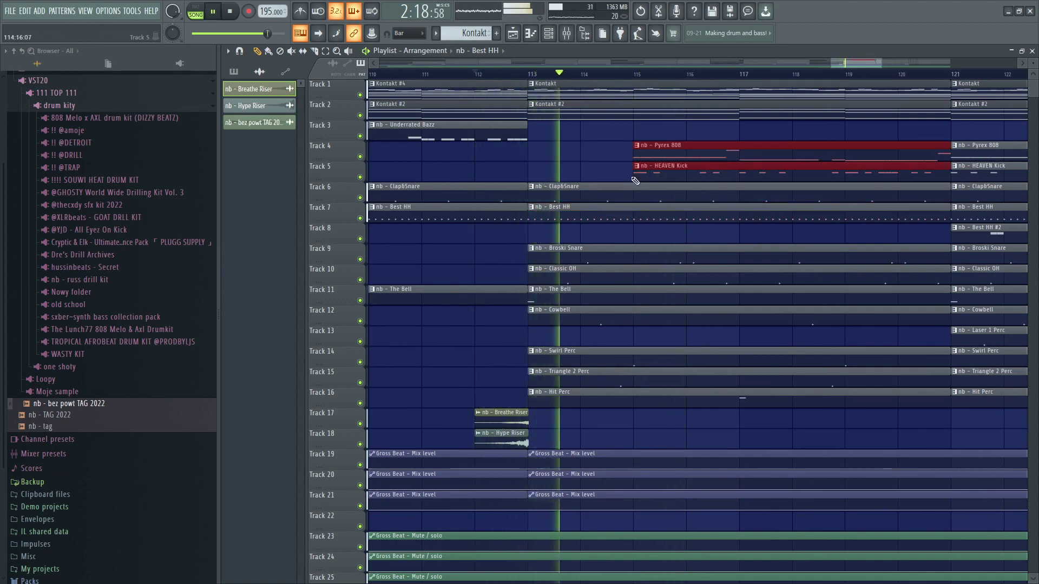
Copy the Breathe Riser clip to bar 114 on Track 17, leading into the 808 and kick entry at bar 115
scroll(636, 181, "down", 3)
left_click(610, 428, "ctrl")
left_click_drag(573, 416, 629, 420)
key("space")
key("space")
Add the remaining Breathe Riser clips at bars 24, 32, 72, 80 and 120 on Track 17
scroll(657, 157, "down", 1)
scroll(658, 157, "down", 2)
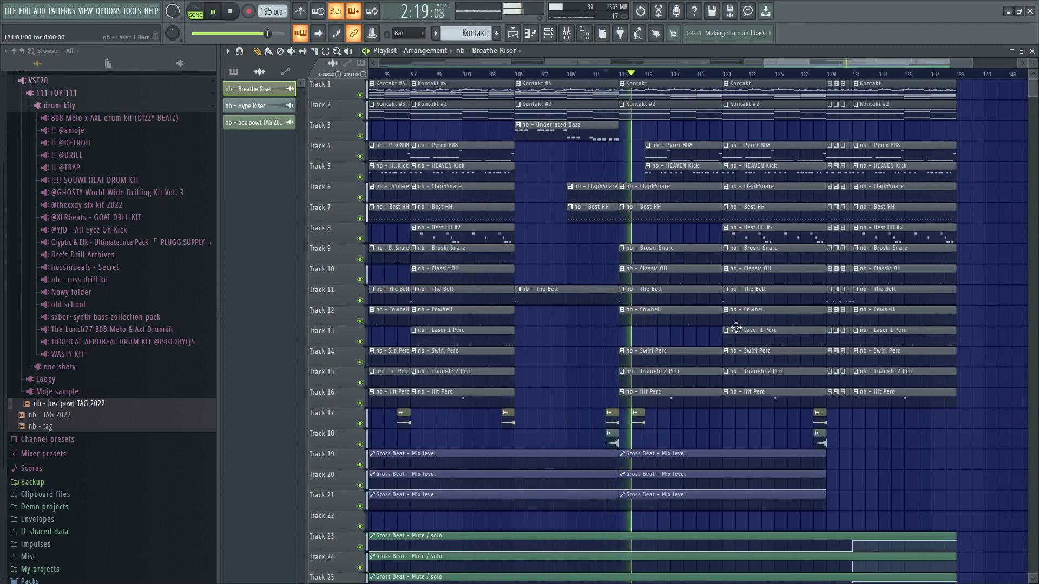
scroll(666, 402, "down", 3)
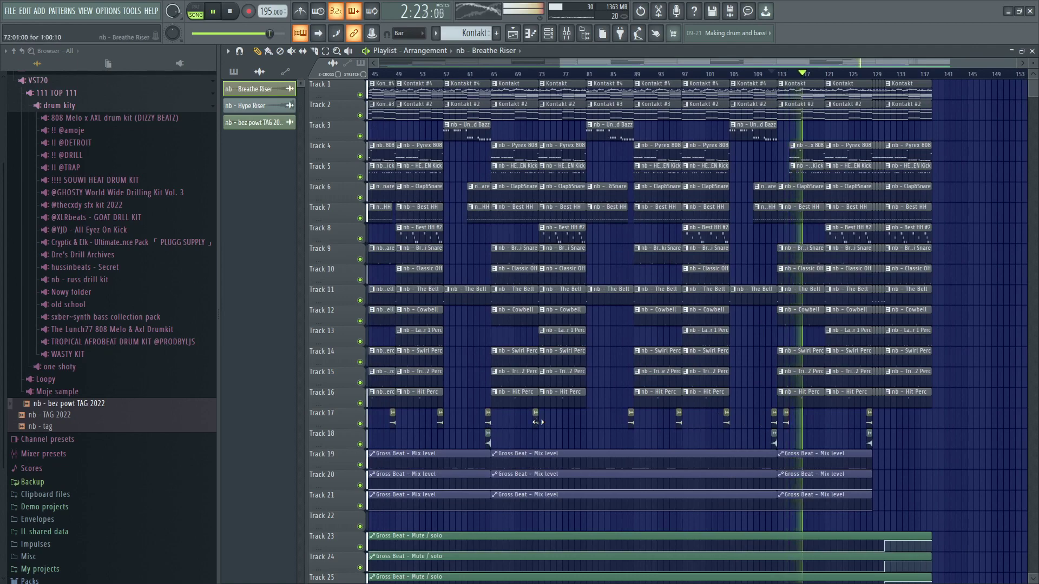
scroll(823, 426, "down", 2)
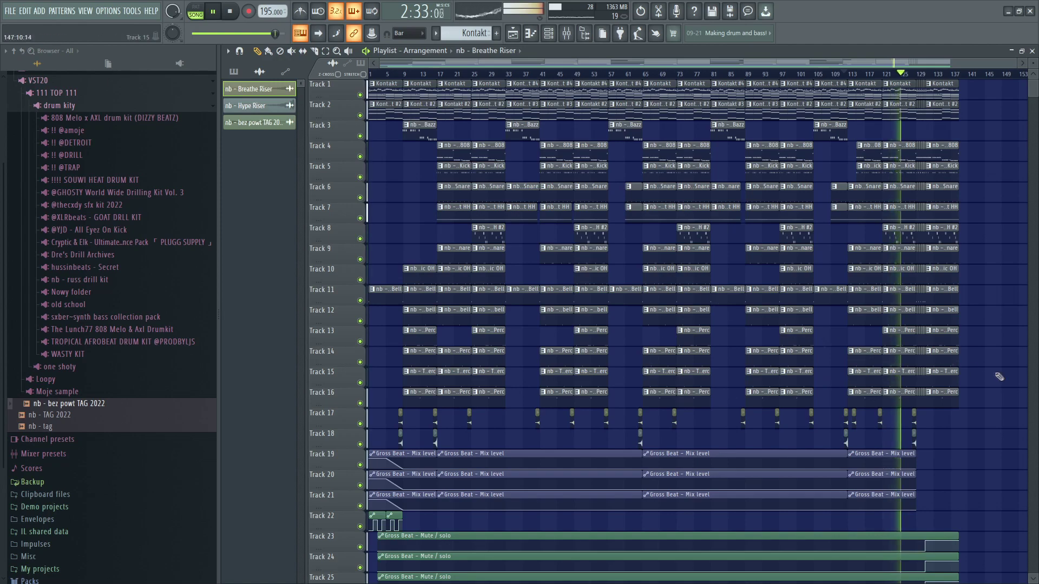
scroll(974, 374, "up", 5)
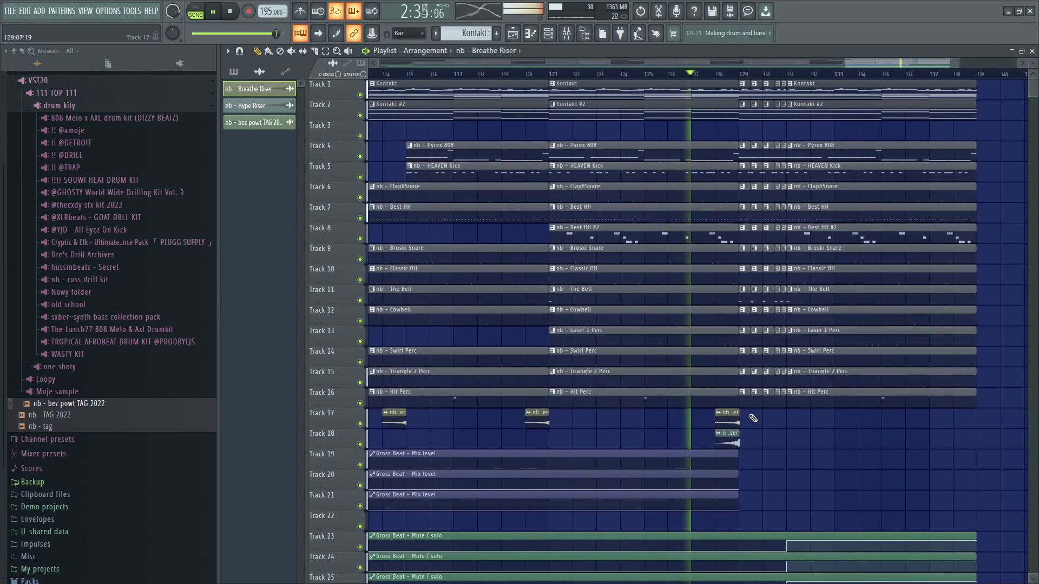
scroll(757, 425, "down", 5)
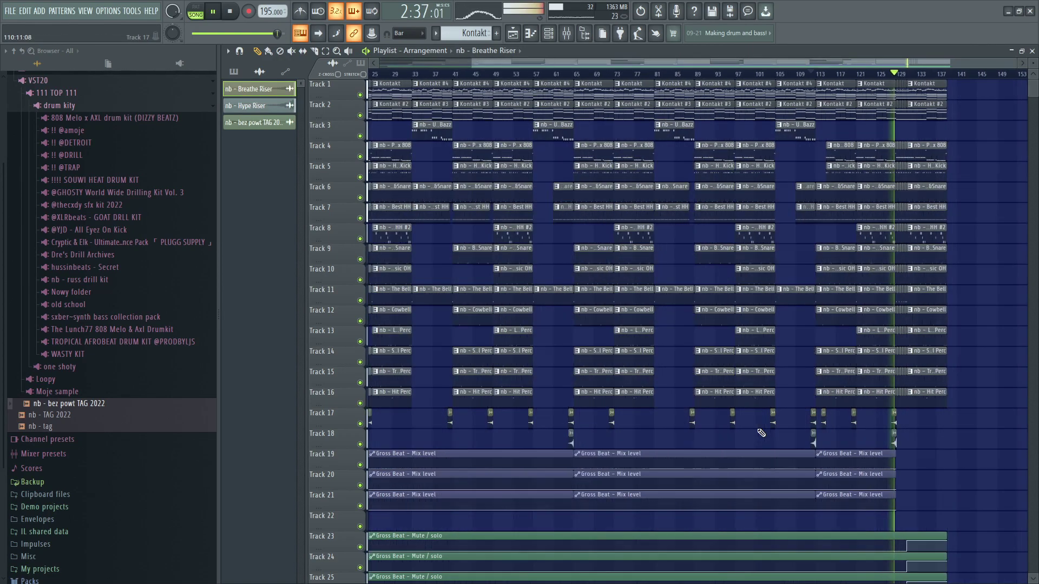
scroll(564, 421, "down", 2)
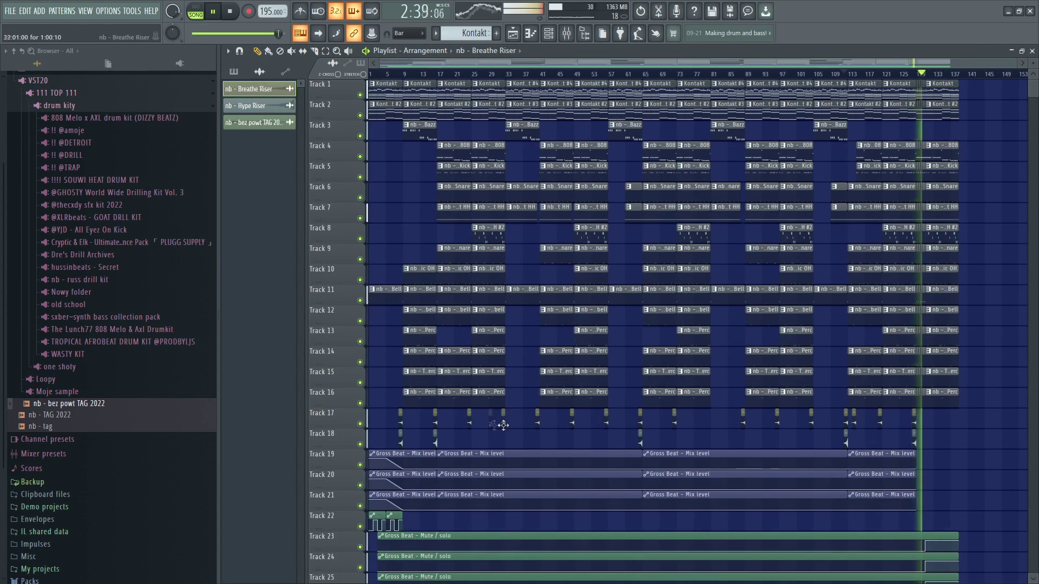
scroll(520, 189, "up", 3)
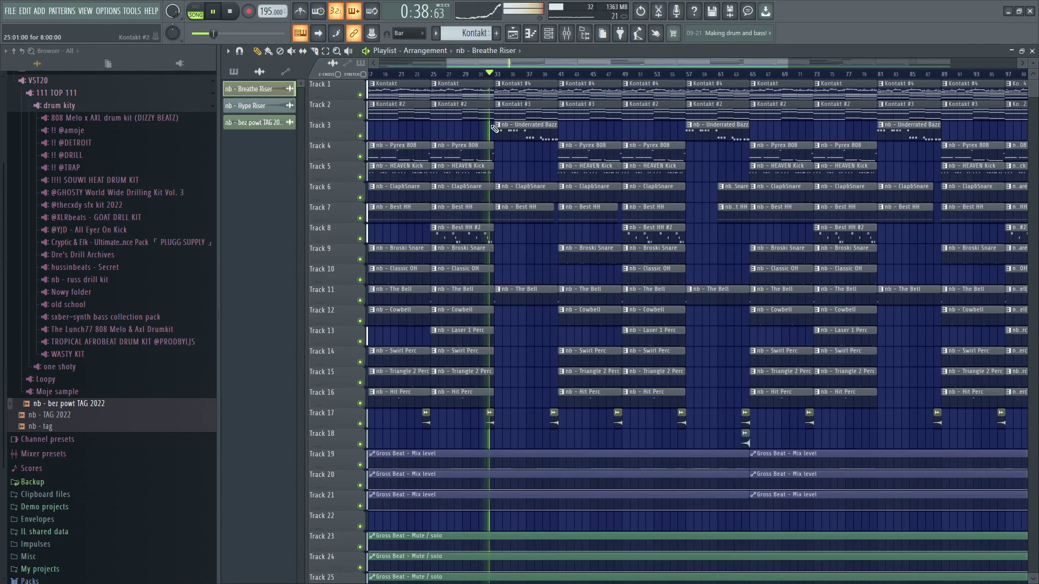
scroll(495, 128, "down", 3)
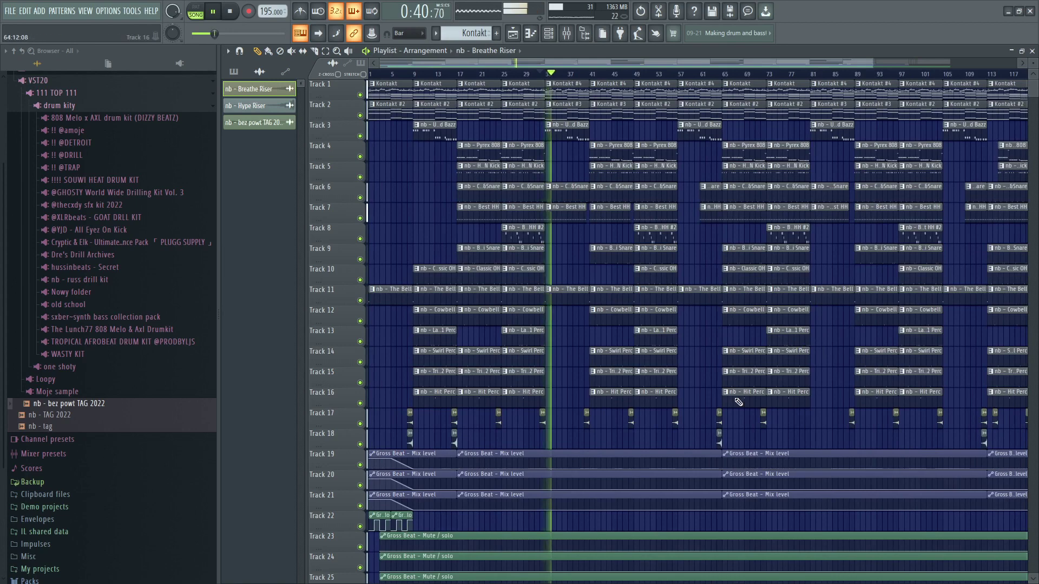
scroll(733, 403, "up", 2)
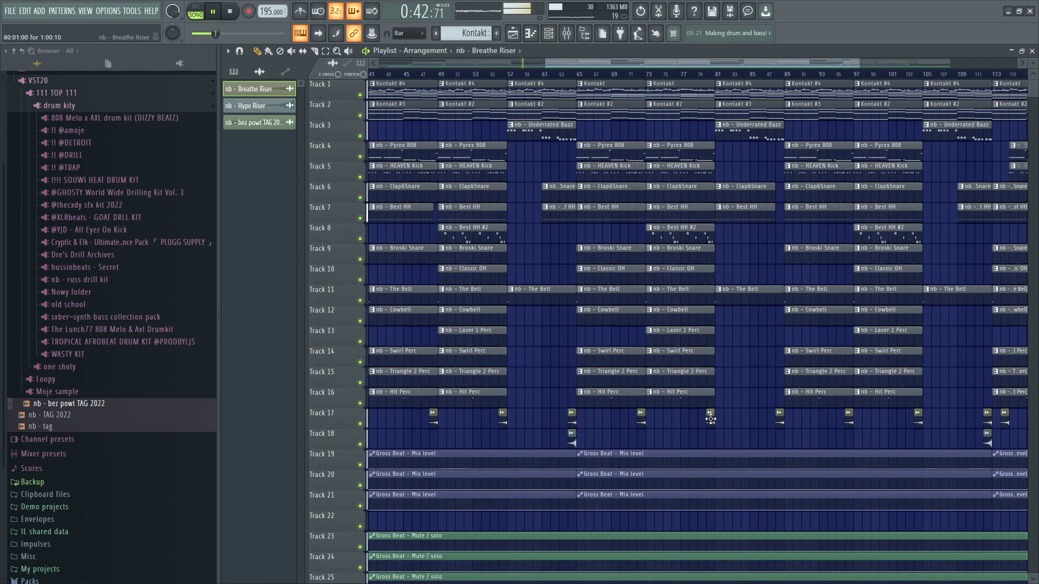
scroll(710, 420, "down", 3)
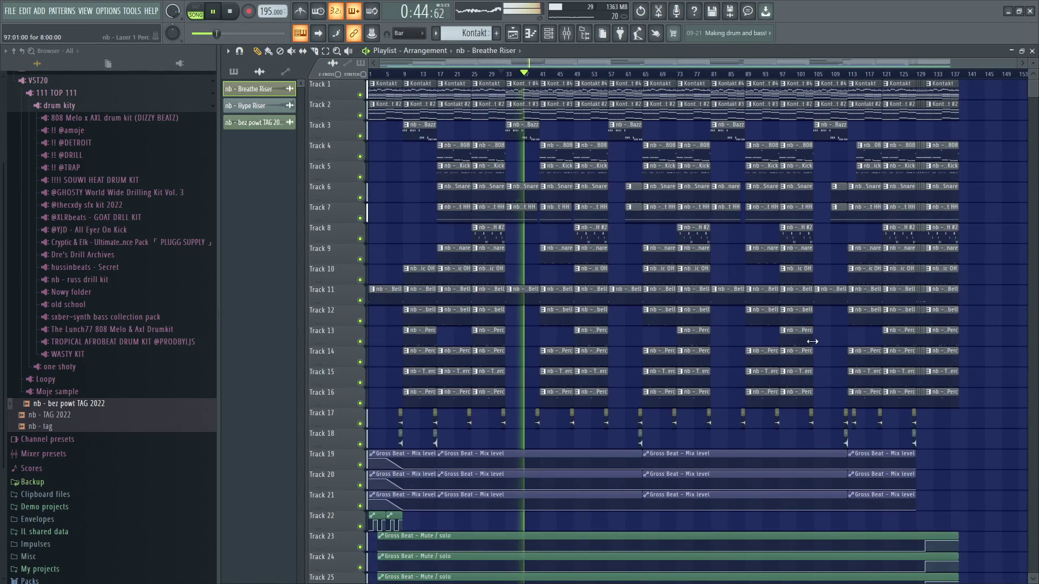
Duplicate the two riser clips at bar 128 on Tracks 17 and 18 to bar 130, leading into bar 131
scroll(922, 399, "up", 2)
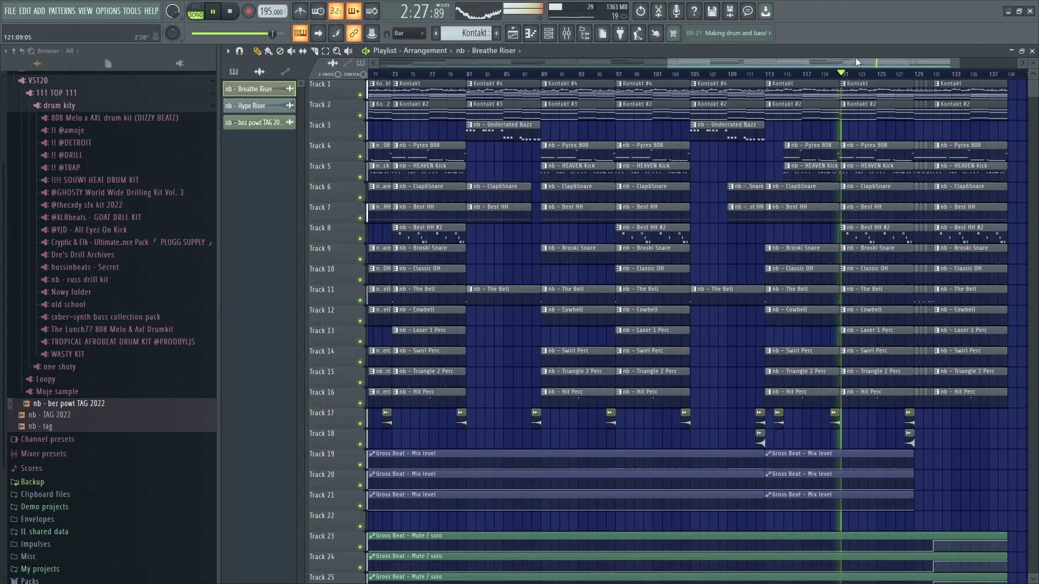
left_click_drag(858, 62, 930, 63)
scroll(768, 97, "up", 2)
left_click(722, 74)
scroll(792, 104, "up", 1)
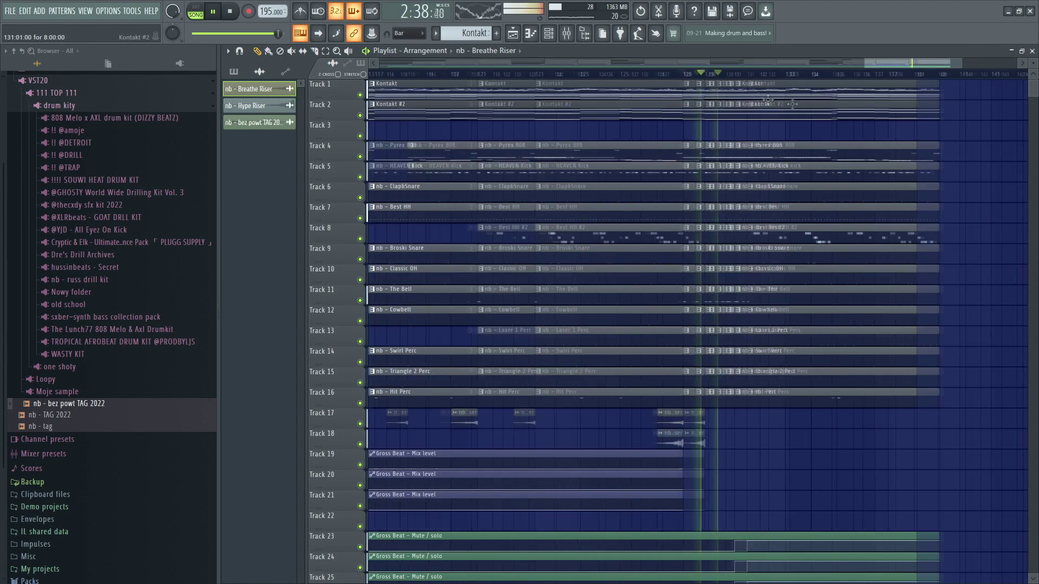
left_click_drag(669, 416, 660, 447)
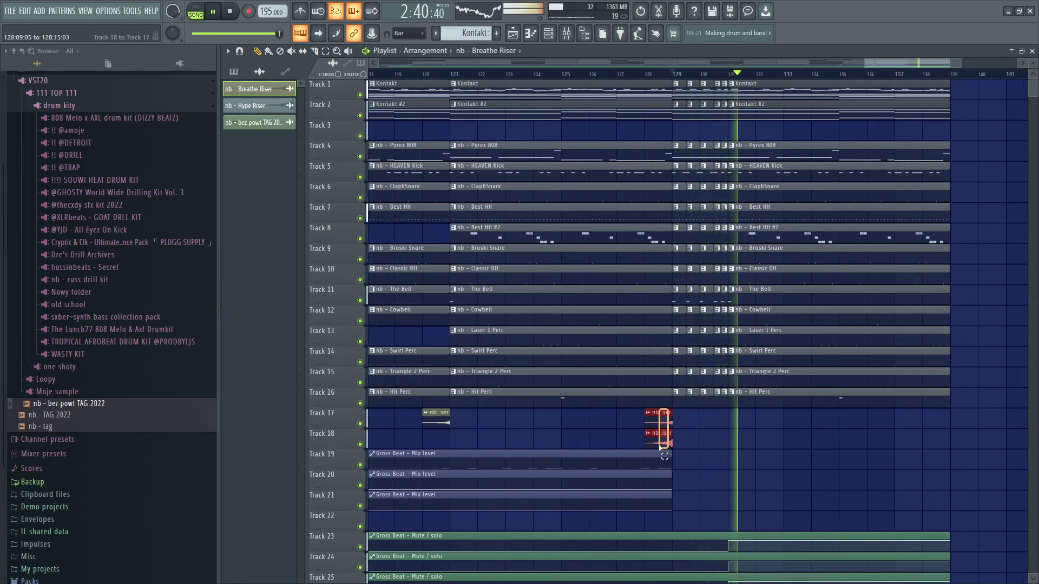
key("ctrl+b")
Play the Playlist from bar 128 through the stuttered transition into bar 131 to check the duplicated risers
key("space")
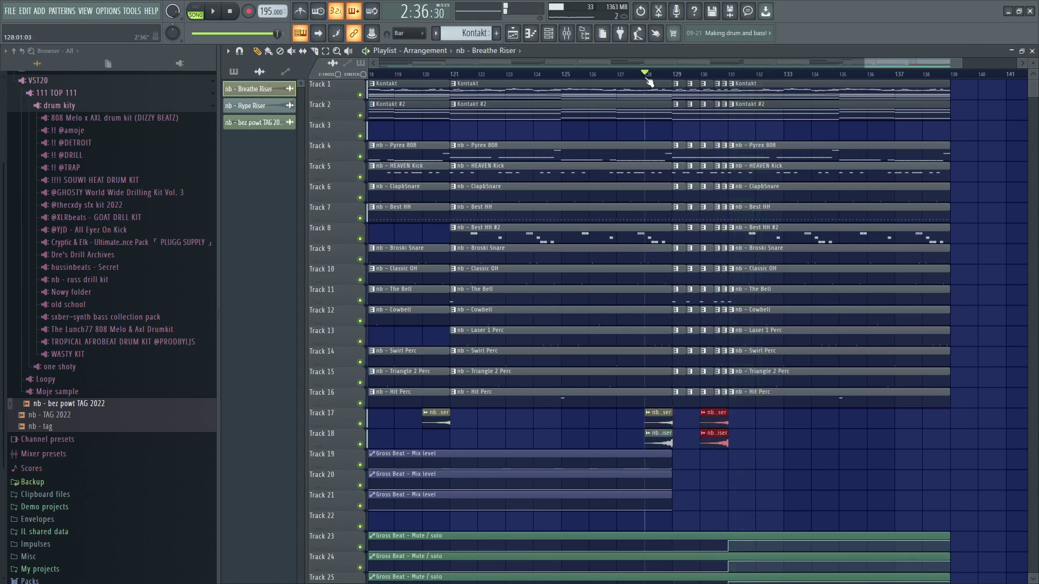
left_click(670, 136)
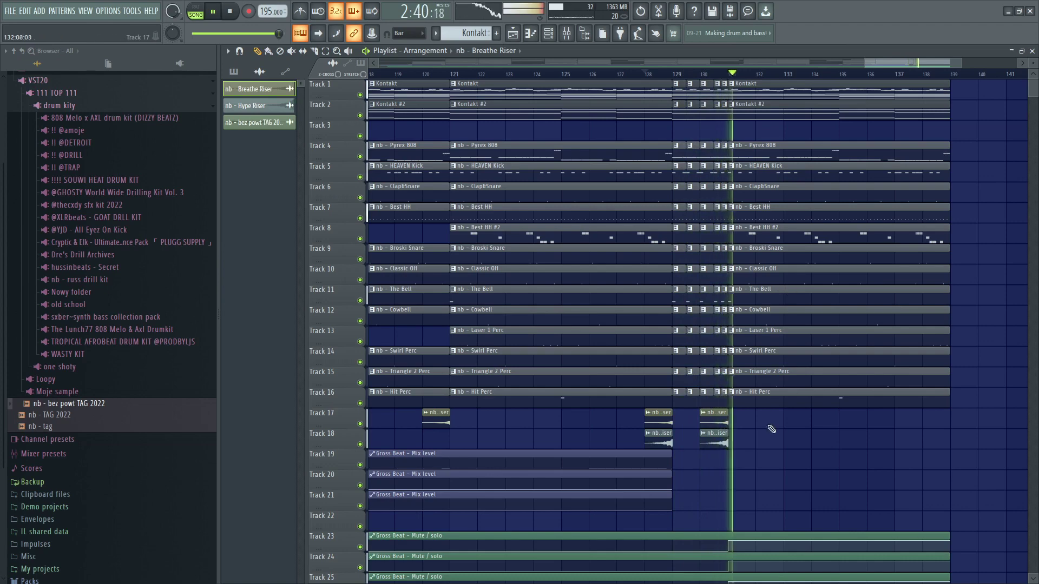
scroll(771, 77, "left", 2)
left_click(771, 74)
scroll(877, 68, "right", 4)
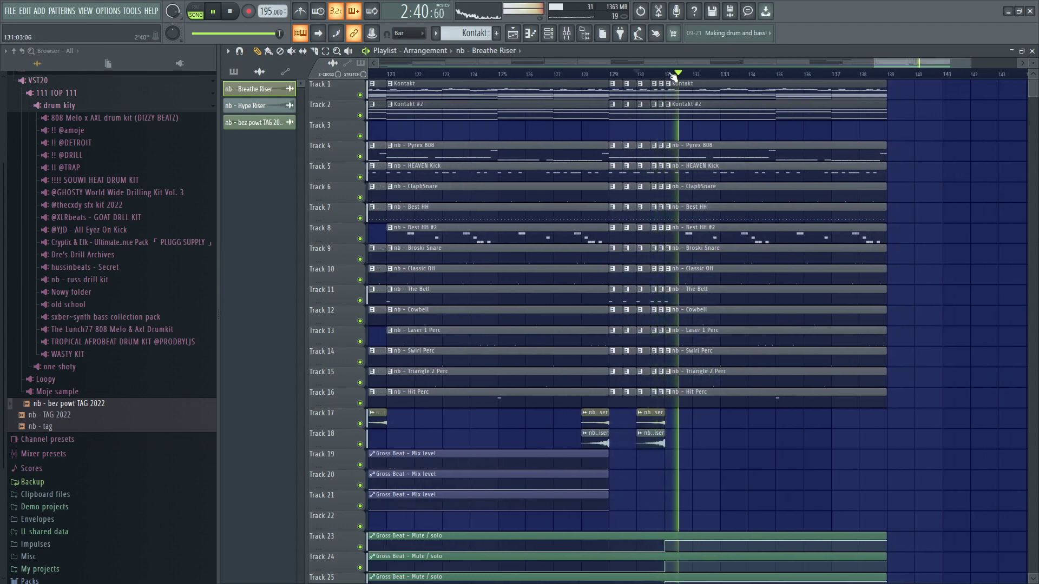
scroll(892, 372, "down", 4)
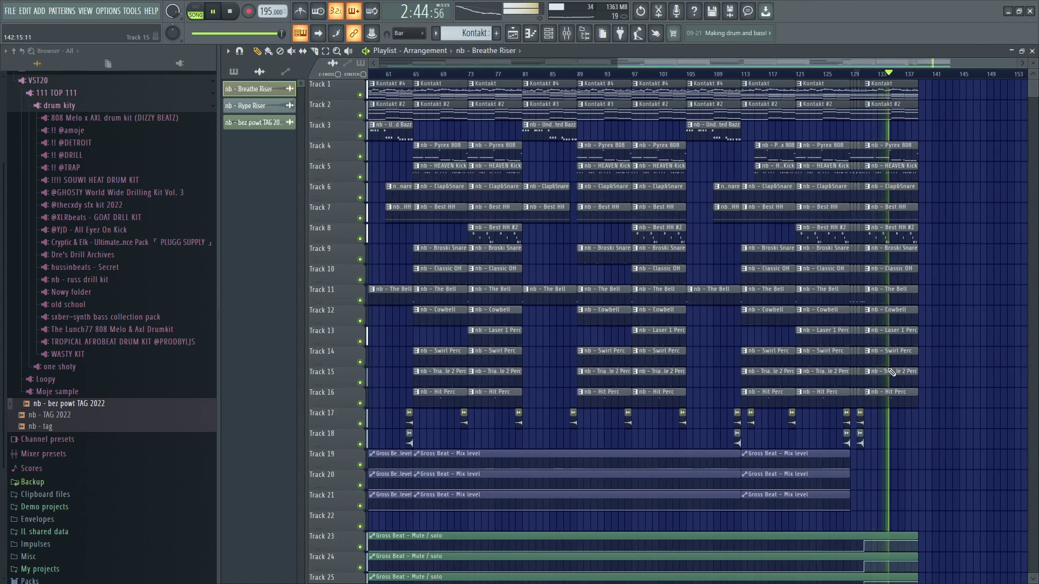
Delete all Gross Beat - Mix level automation clips from bar 17 onward on Tracks 19, 20 and 21
scroll(892, 372, "down", 2)
scroll(805, 320, "down", 1)
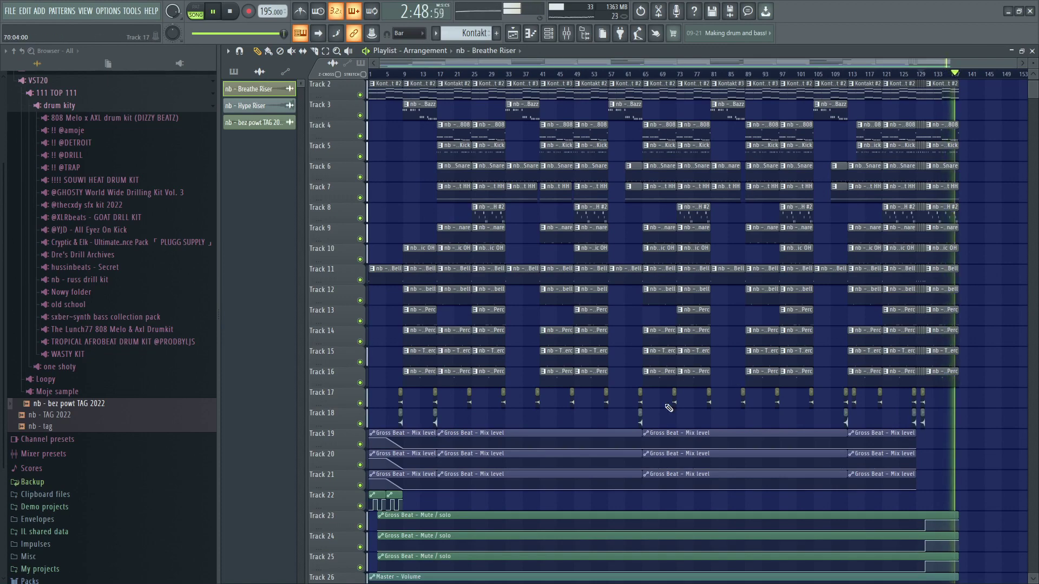
left_click_drag(543, 431, 737, 493)
left_click_drag(881, 477, 880, 474)
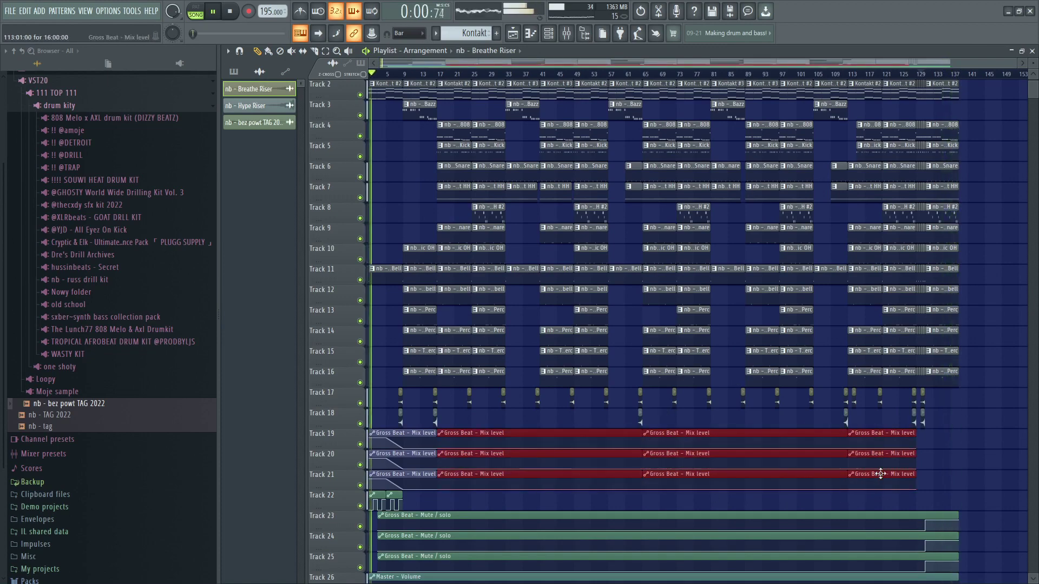
key("Delete")
scroll(383, 134, "up", 3)
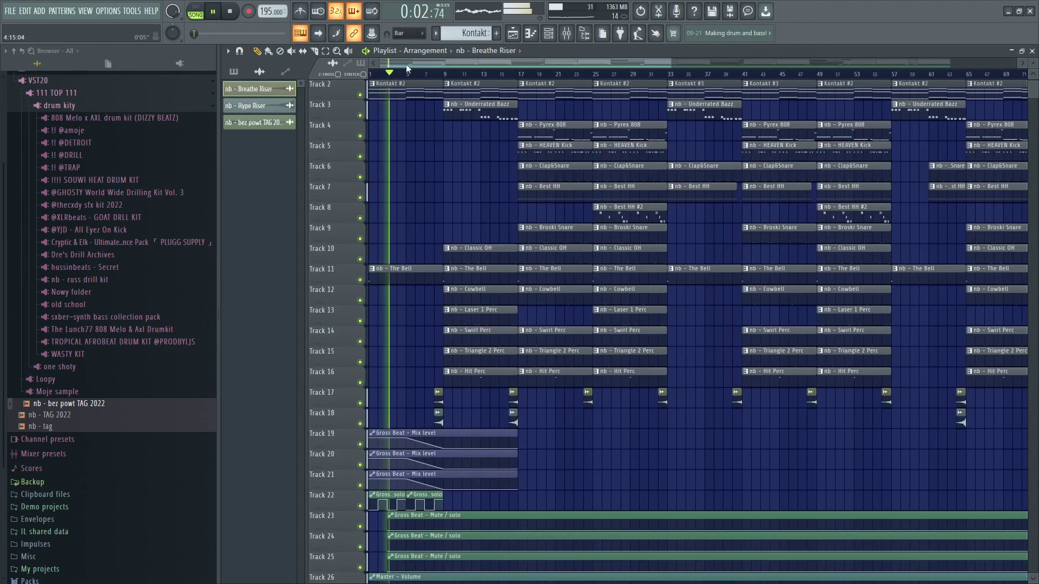
scroll(471, 243, "down", 3)
scroll(514, 309, "down", 2)
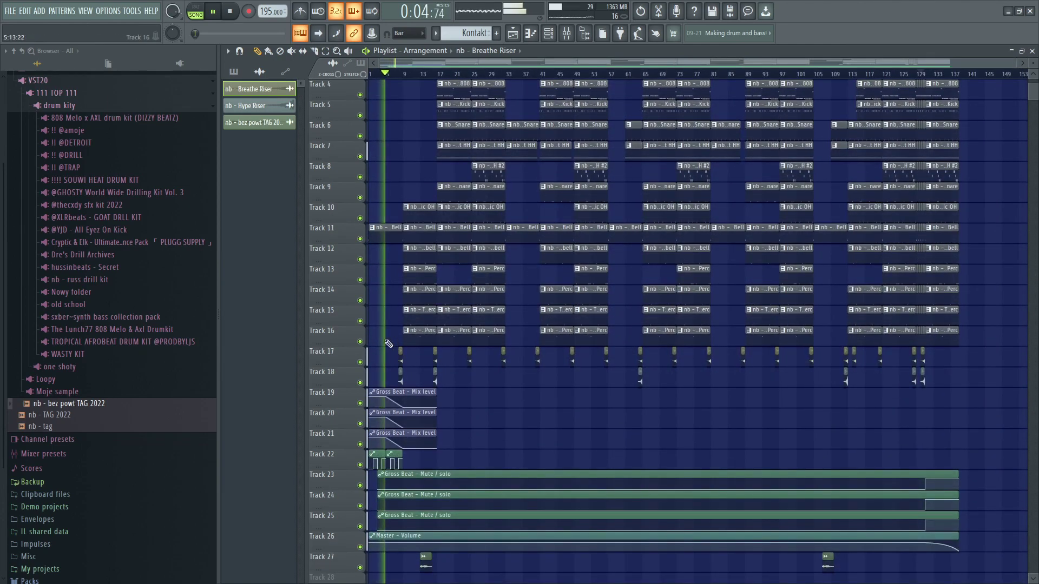
scroll(377, 359, "up", 3)
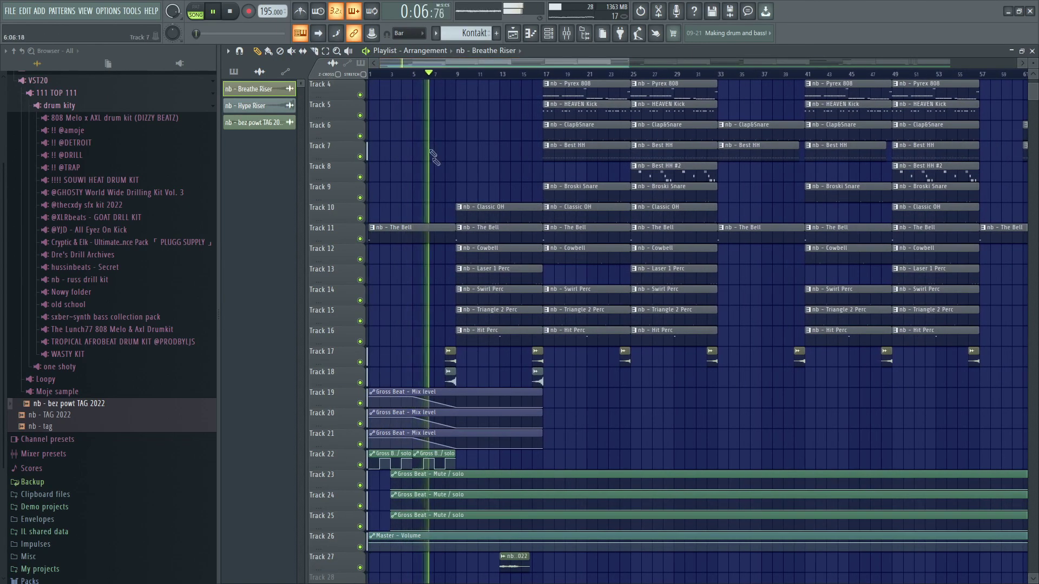
scroll(422, 187, "down", 2)
scroll(382, 186, "up", 3)
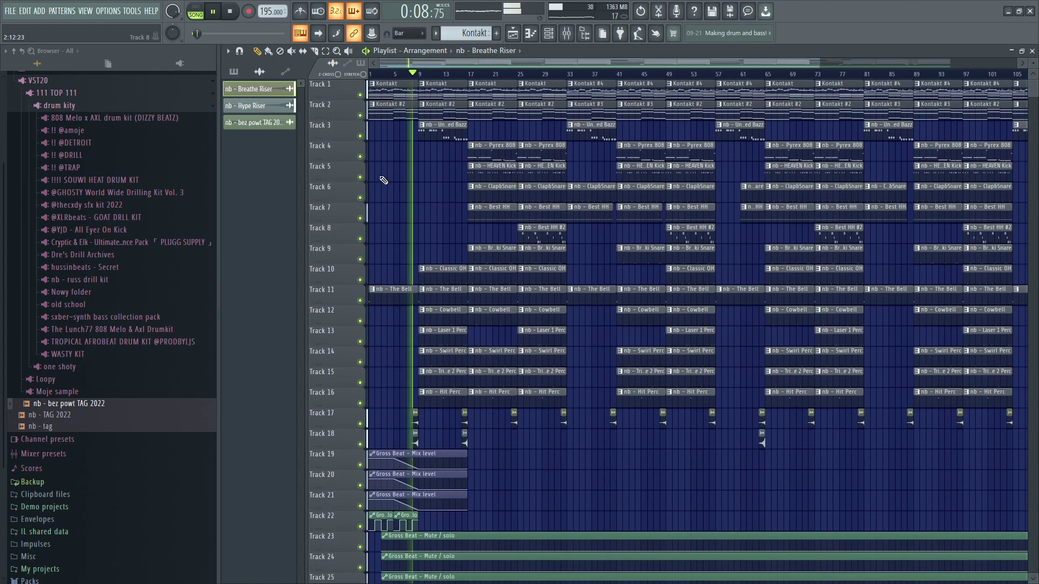